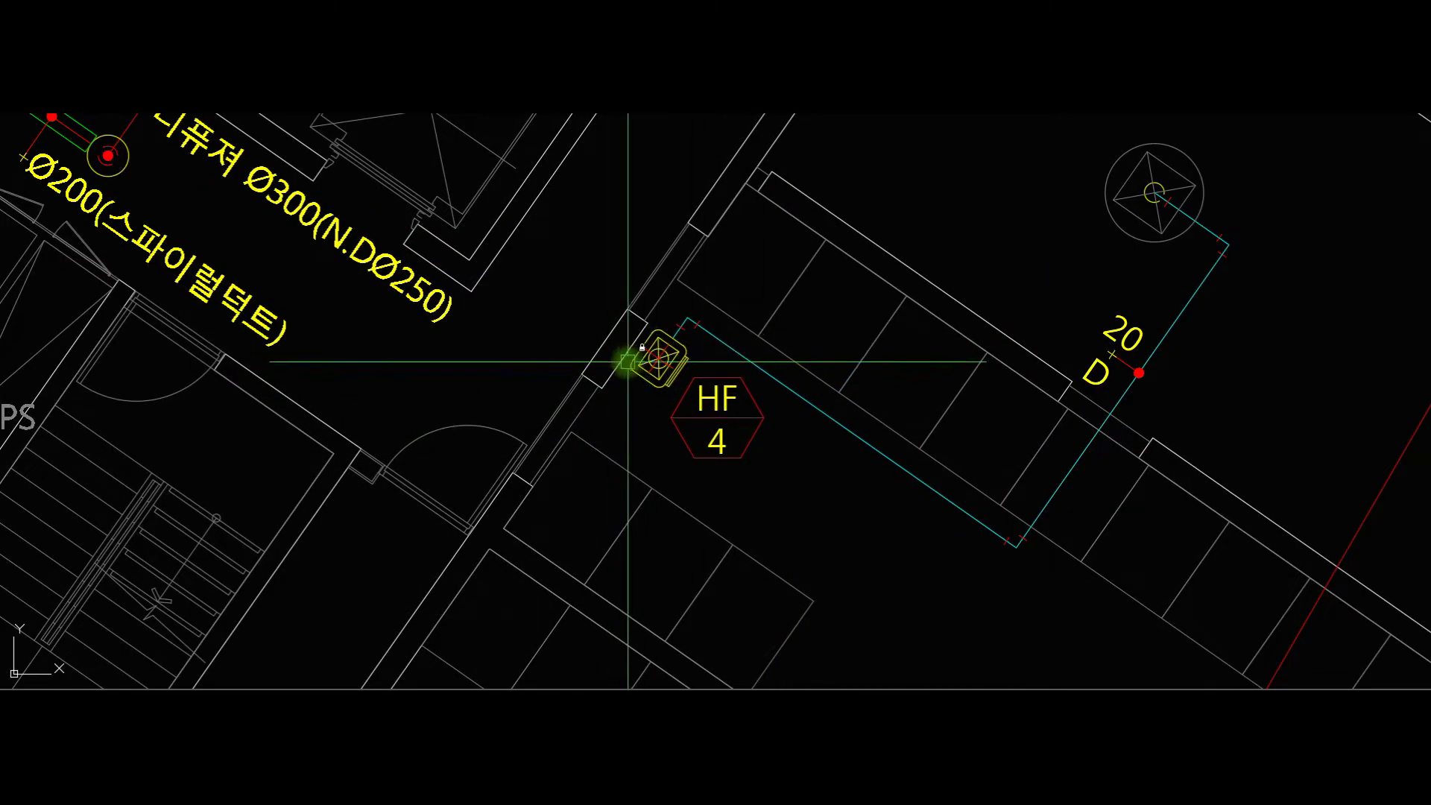
# Examine the drain piping and storage units in the angled wing of the basement 2 sanitary piping plan.
pyautogui.scroll(-6, 760, 424)
pyautogui.scroll(4, 872, 316)
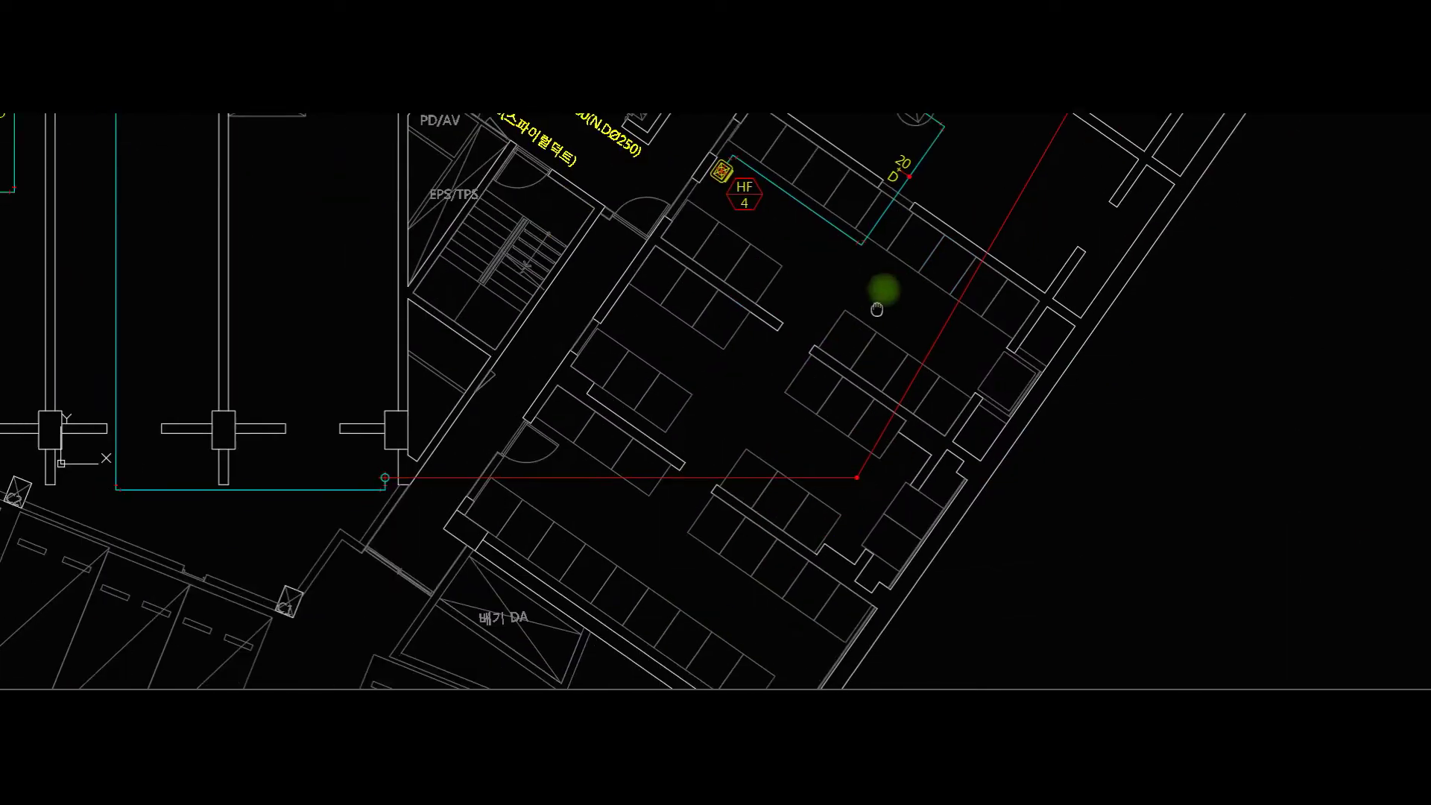
pyautogui.moveTo(913, 441)
pyautogui.mouseDown(button='middle')
pyautogui.moveTo(912, 409)
pyautogui.moveTo(873, 439)
pyautogui.mouseUp(button='middle')
pyautogui.moveTo(840, 579)
pyautogui.mouseDown(button='middle')
pyautogui.moveTo(802, 597)
pyautogui.moveTo(820, 573)
pyautogui.mouseUp(button='middle')
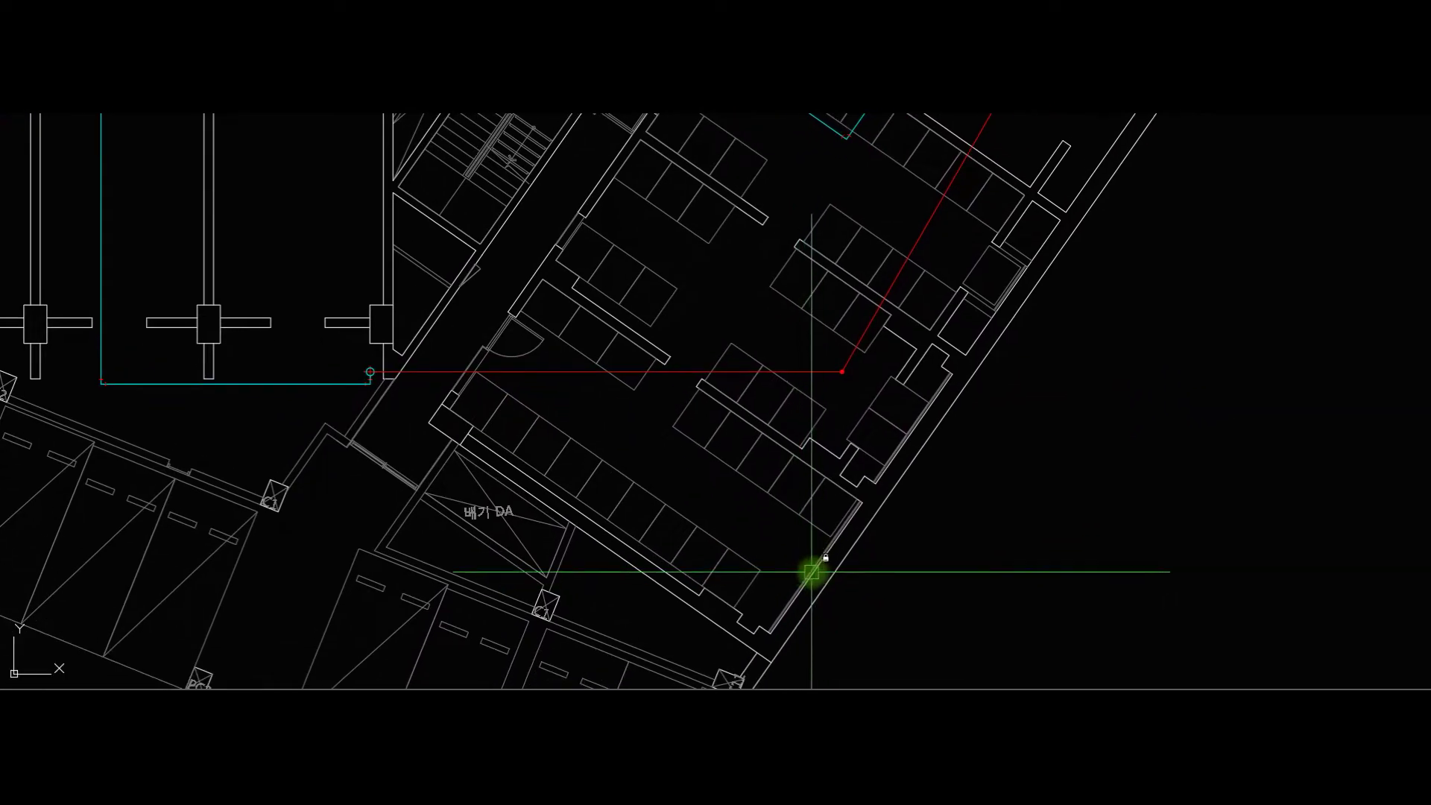
pyautogui.scroll(2, 812, 571)
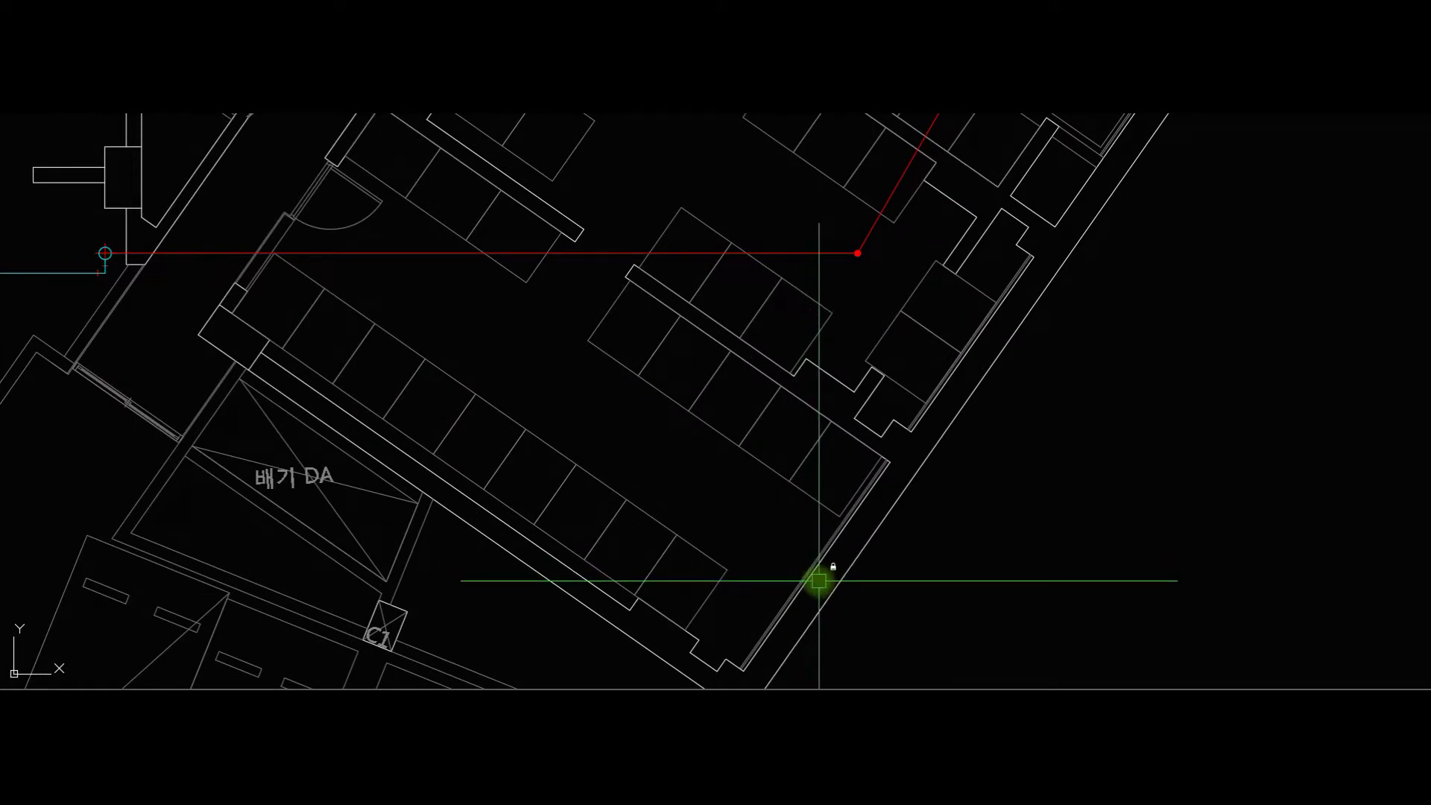
pyautogui.scroll(-2, 819, 581)
pyautogui.moveTo(817, 570); pyautogui.dragTo(824, 610, button='middle')
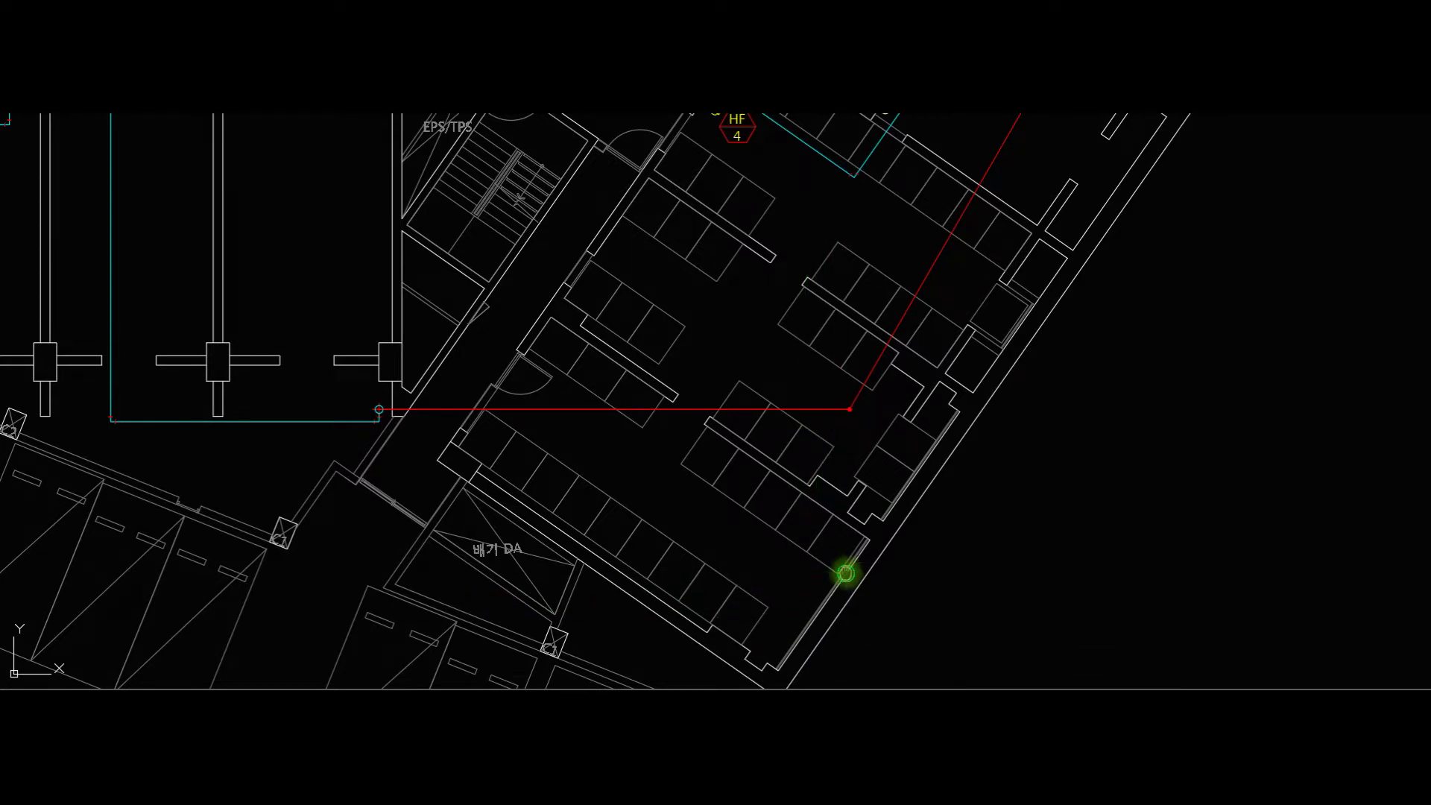
pyautogui.moveTo(845, 573); pyautogui.dragTo(837, 623, button='middle')
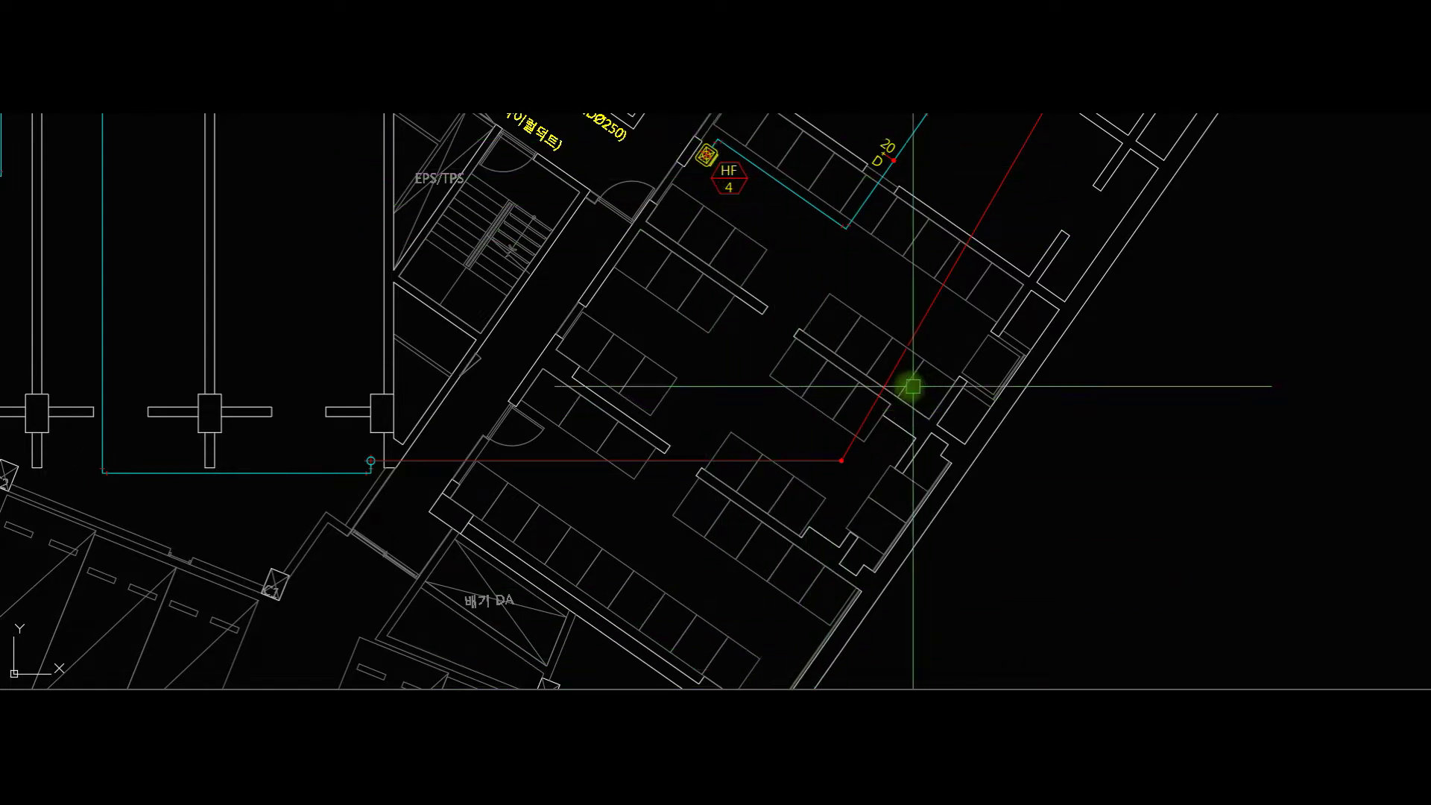
pyautogui.scroll(-2, 885, 358)
pyautogui.moveTo(807, 259); pyautogui.dragTo(749, 335, button='middle')
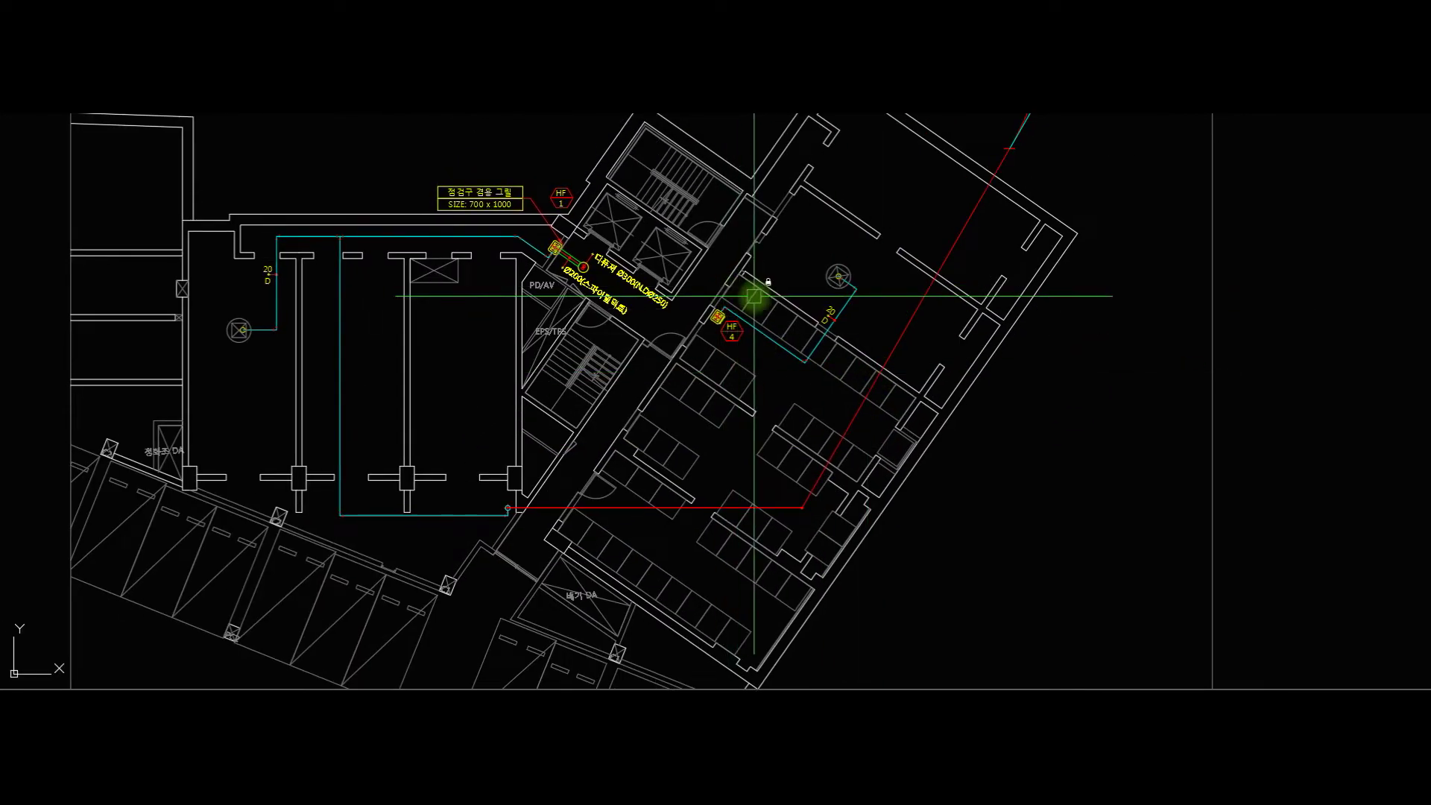
pyautogui.scroll(-3, 754, 297)
pyautogui.moveTo(1060, 321); pyautogui.dragTo(755, 327, button='middle')
pyautogui.moveTo(1083, 351); pyautogui.dragTo(808, 354, button='middle')
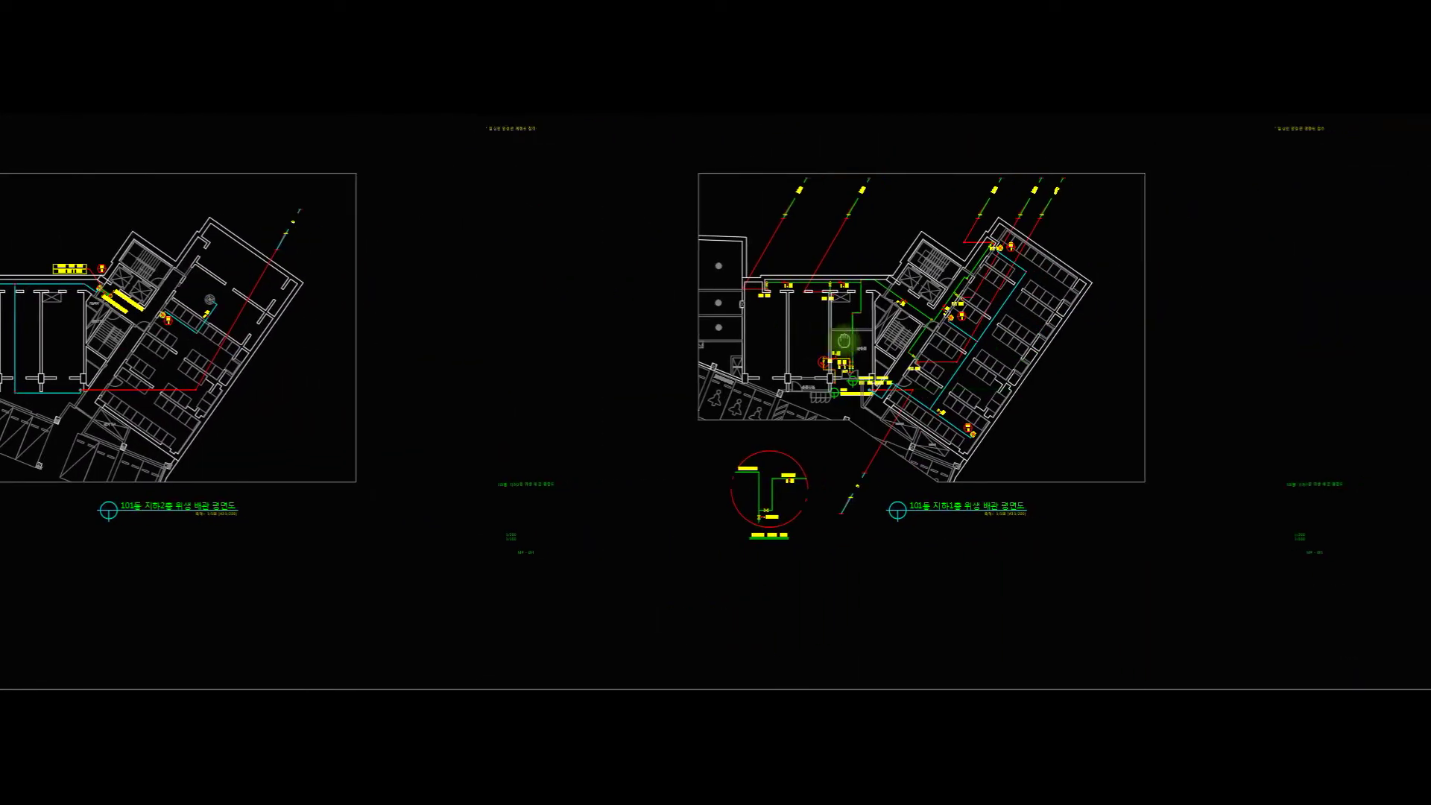
# Examine the green pipe run and its drain valve branches along the upper wall of the basement 1 plan.
pyautogui.scroll(2, 957, 496)
pyautogui.moveTo(753, 292); pyautogui.dragTo(761, 423, button='middle')
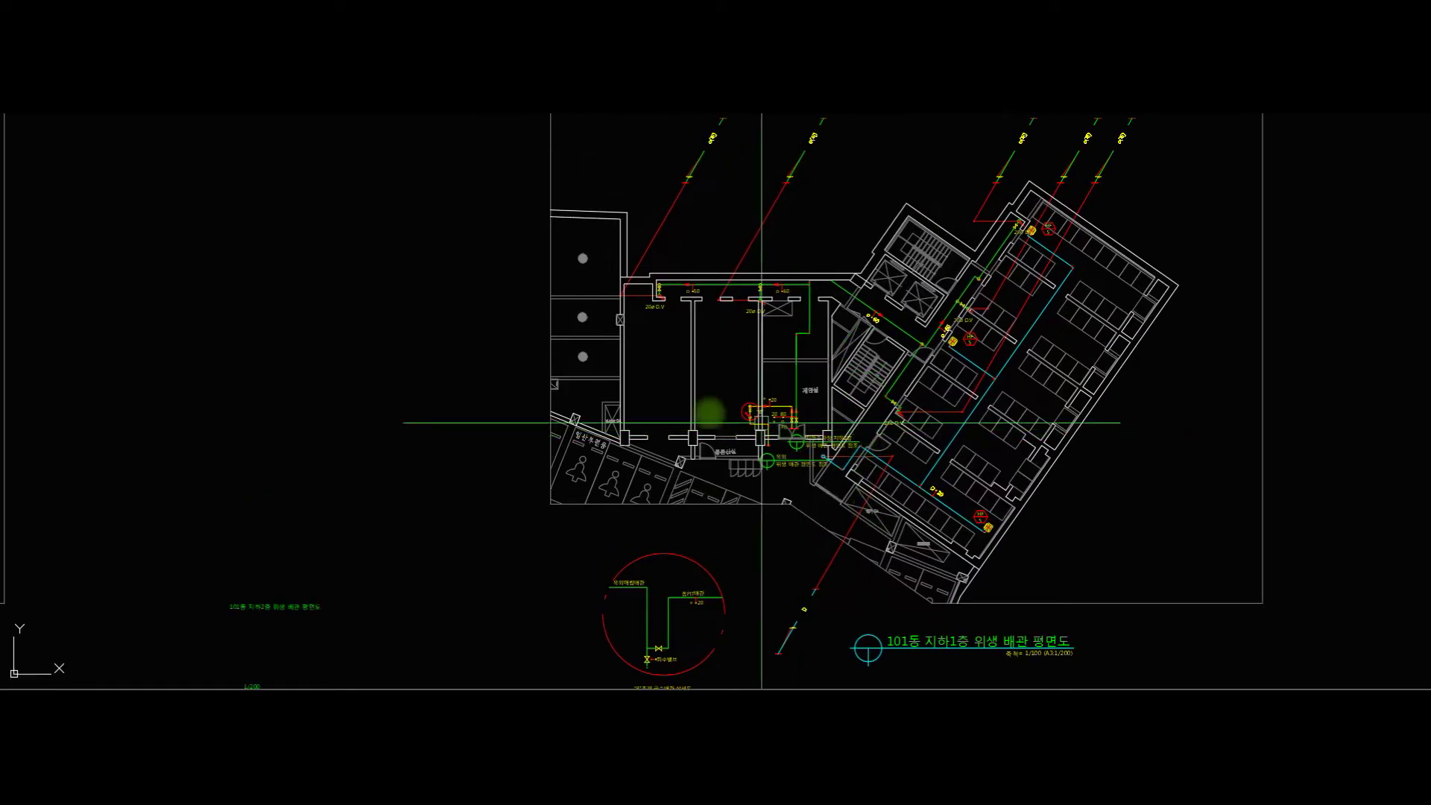
pyautogui.scroll(4, 694, 253)
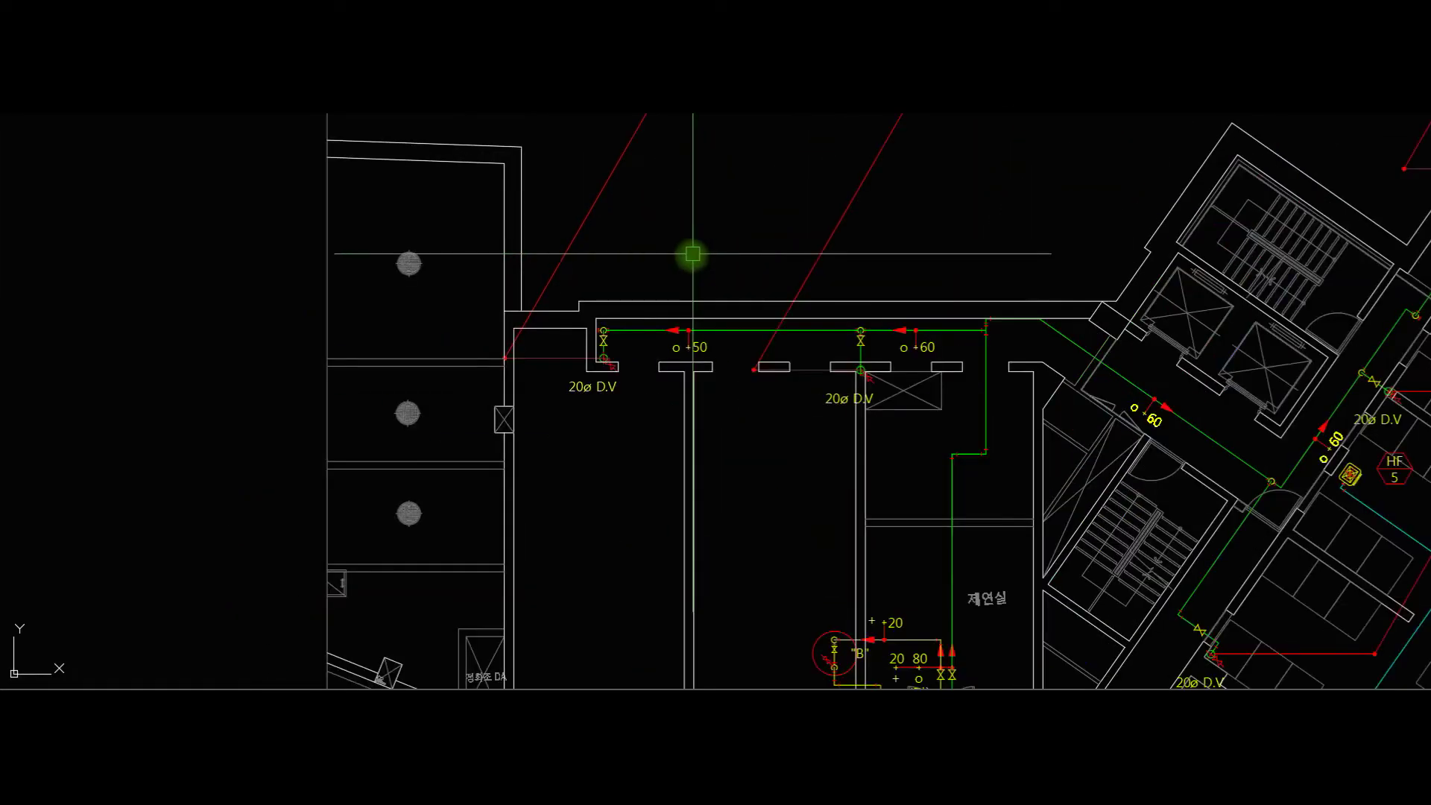
pyautogui.scroll(4, 597, 350)
pyautogui.scroll(-2, 615, 345)
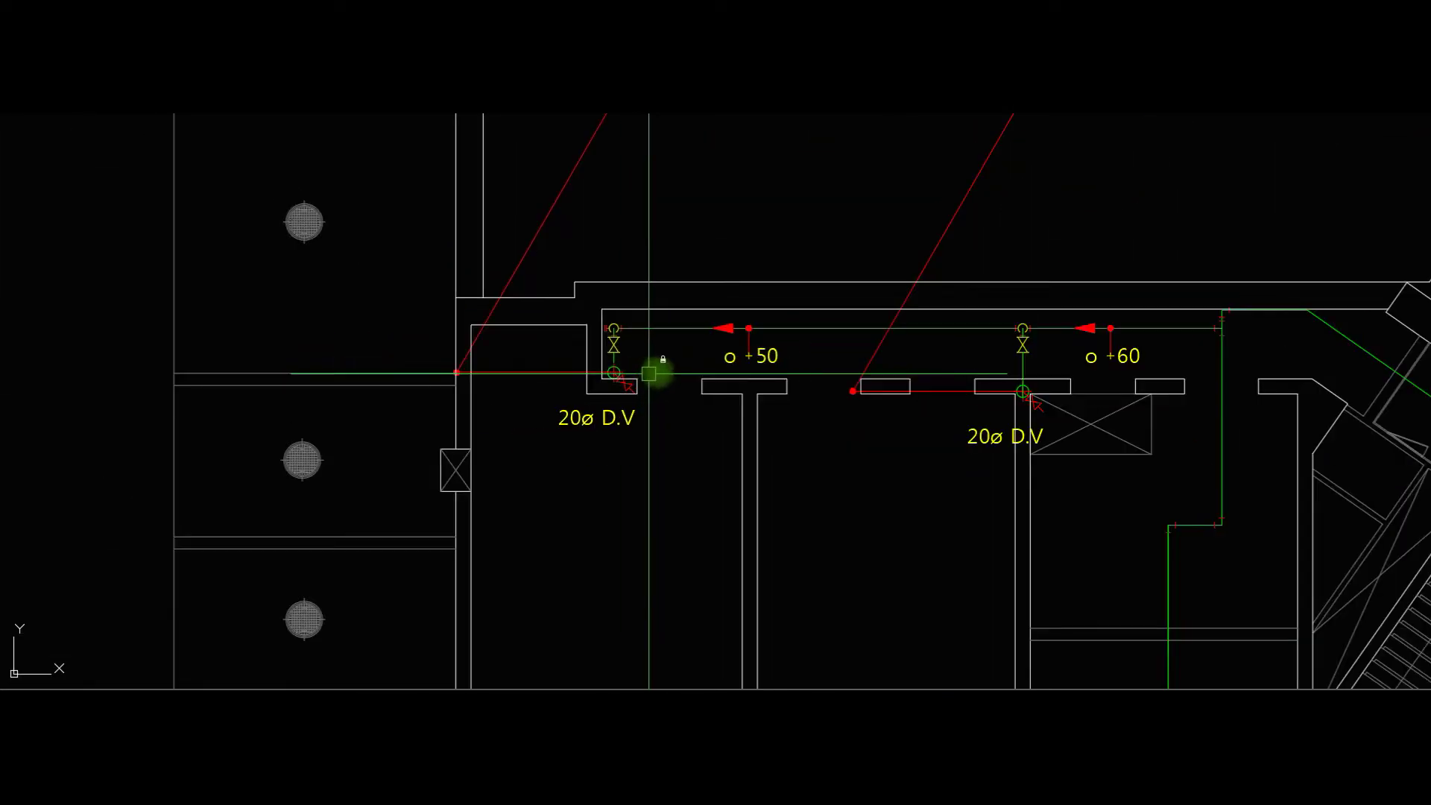
pyautogui.moveTo(1088, 376); pyautogui.dragTo(825, 371, button='middle')
pyautogui.scroll(-2, 978, 386)
pyautogui.moveTo(979, 387); pyautogui.dragTo(808, 371, button='middle')
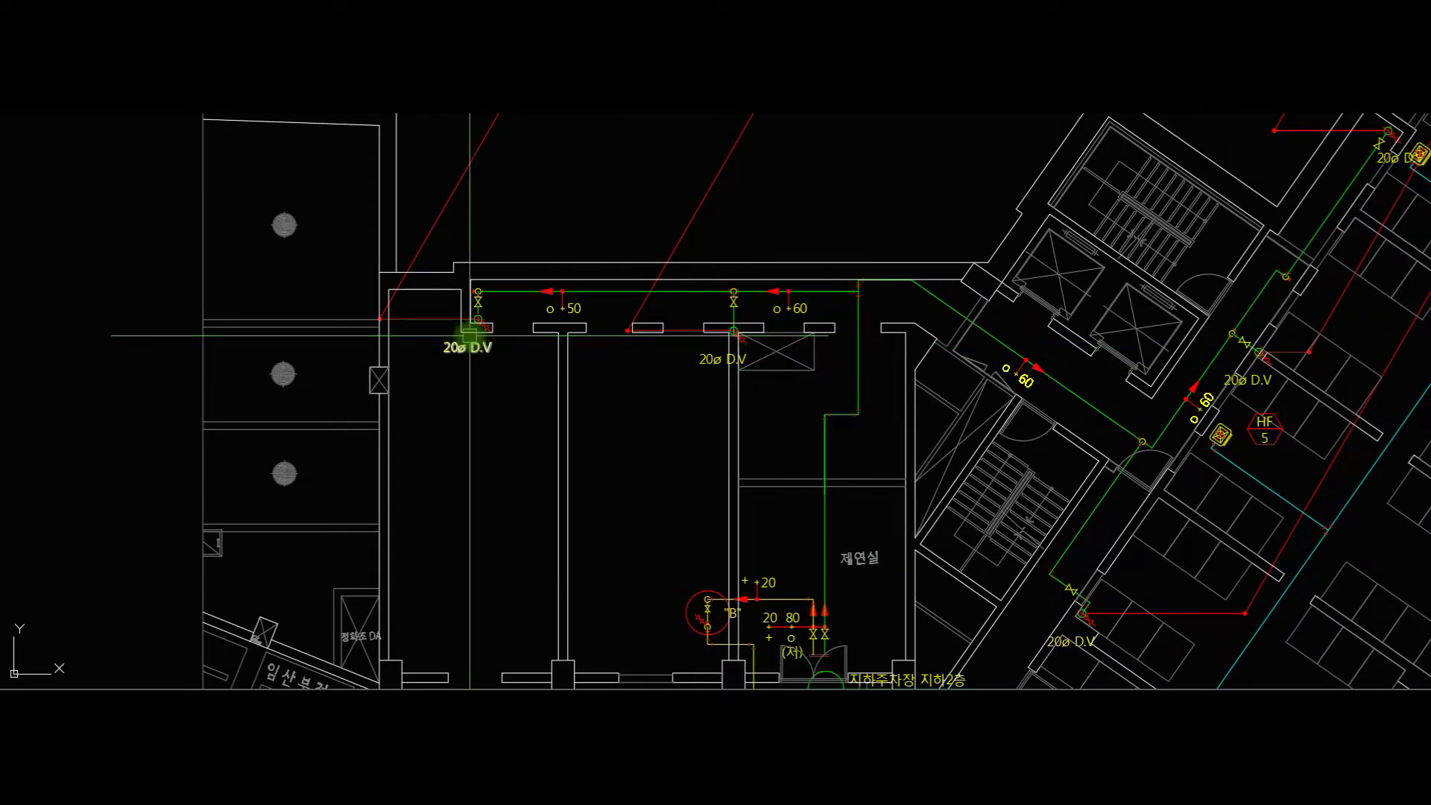
pyautogui.scroll(2, 523, 337)
pyautogui.scroll(-2, 879, 329)
pyautogui.scroll(2, 883, 332)
pyautogui.scroll(-2, 1029, 332)
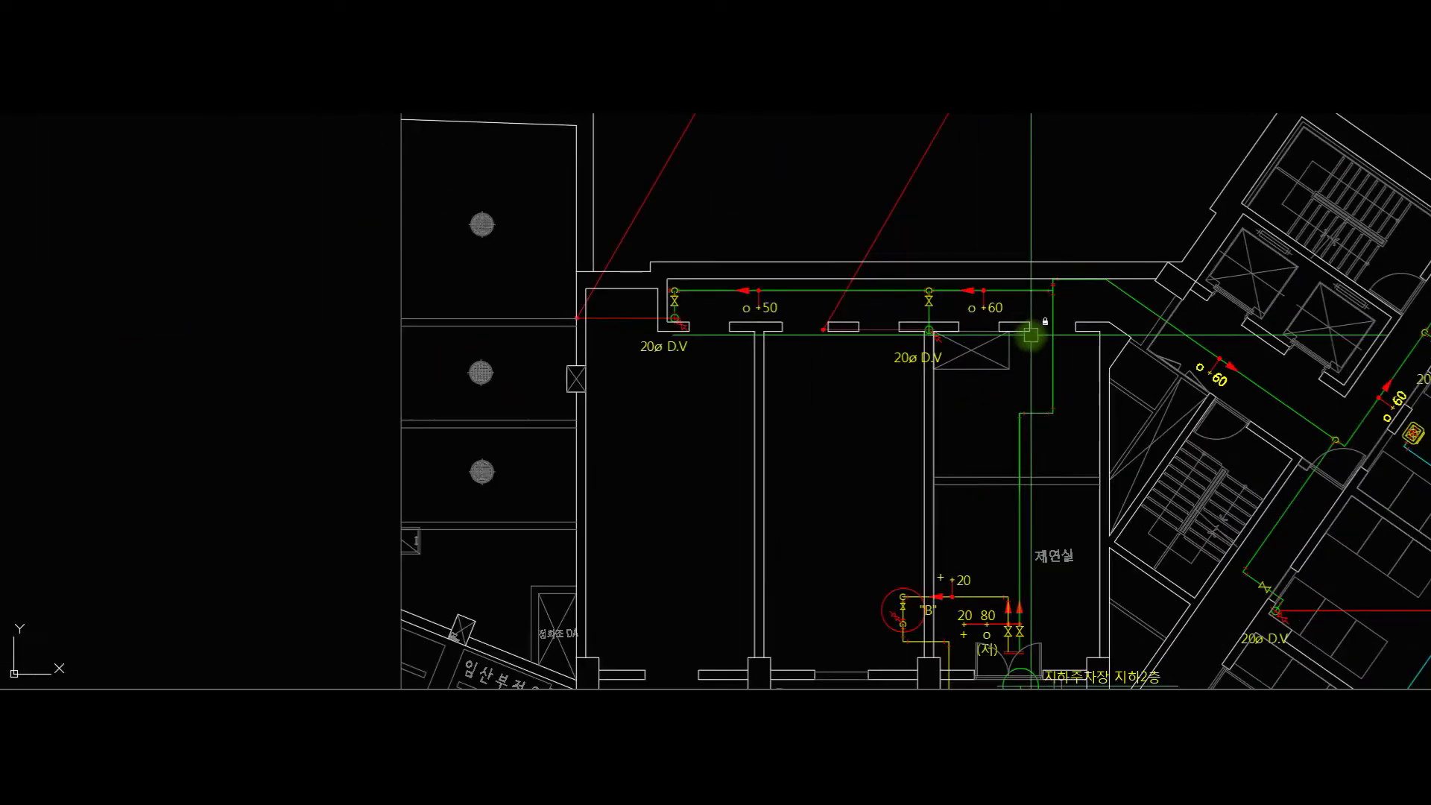
pyautogui.scroll(-2, 1089, 348)
pyautogui.moveTo(1041, 325); pyautogui.dragTo(939, 314, button='middle')
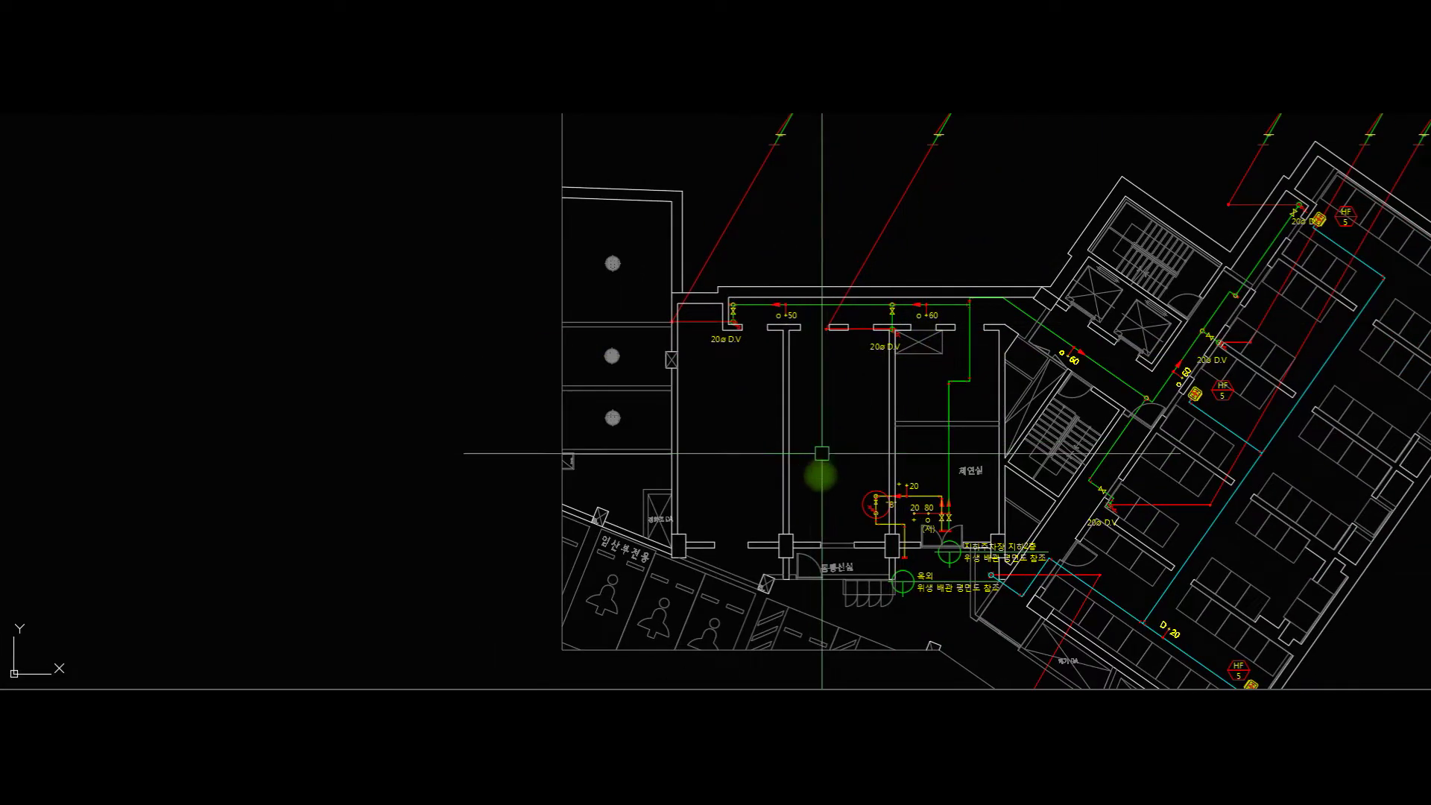
# Examine the pipe entries, valves and reference notes around the smoke control room and detail "B" in the basement 1 plan.
pyautogui.moveTo(937, 582); pyautogui.dragTo(882, 454, button='middle')
pyautogui.scroll(2, 894, 447)
pyautogui.scroll(3, 894, 431)
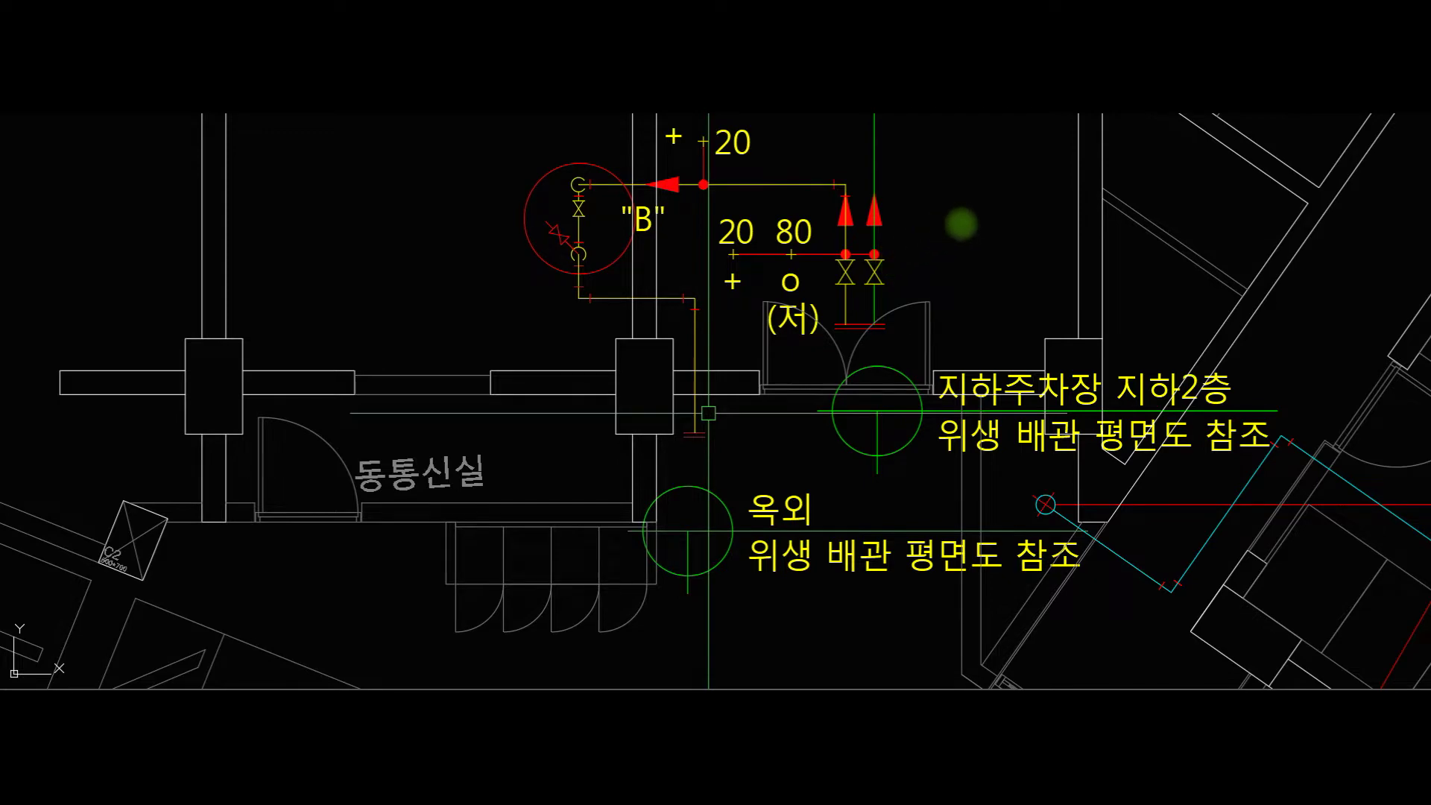
pyautogui.scroll(-3, 907, 177)
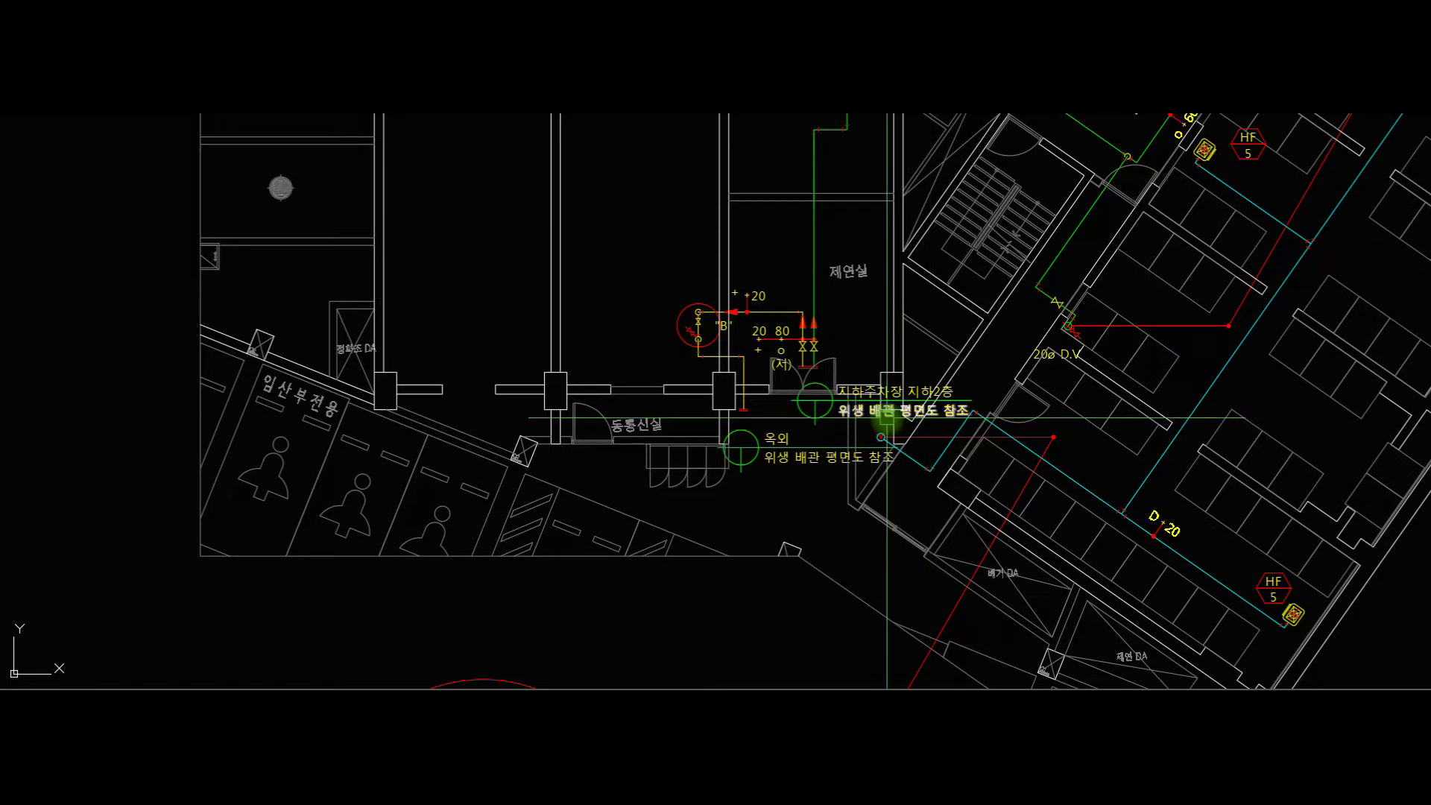
pyautogui.moveTo(887, 415); pyautogui.dragTo(709, 437, button='middle')
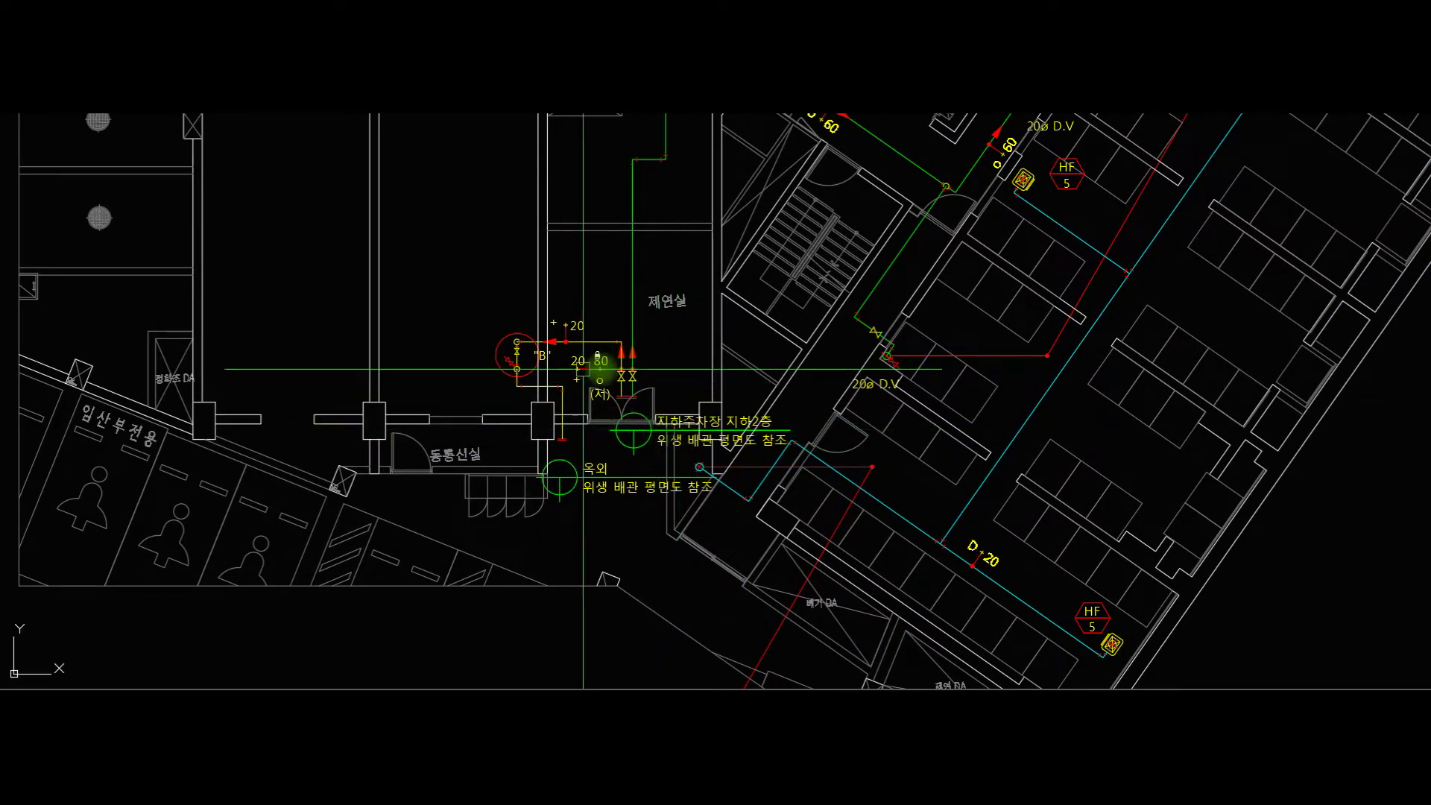
pyautogui.moveTo(618, 395); pyautogui.dragTo(630, 559, button='middle')
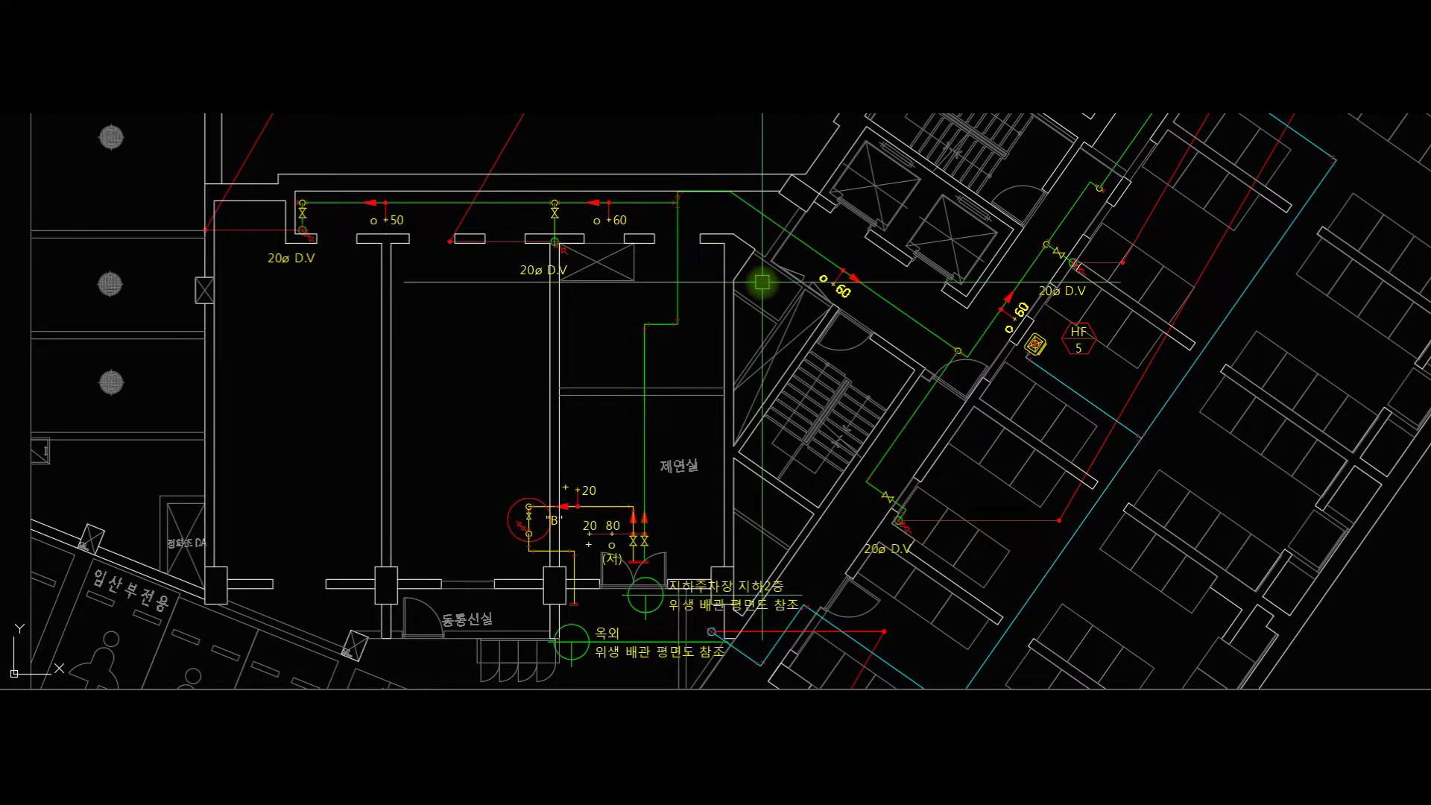
pyautogui.moveTo(805, 348); pyautogui.dragTo(840, 256, button='middle')
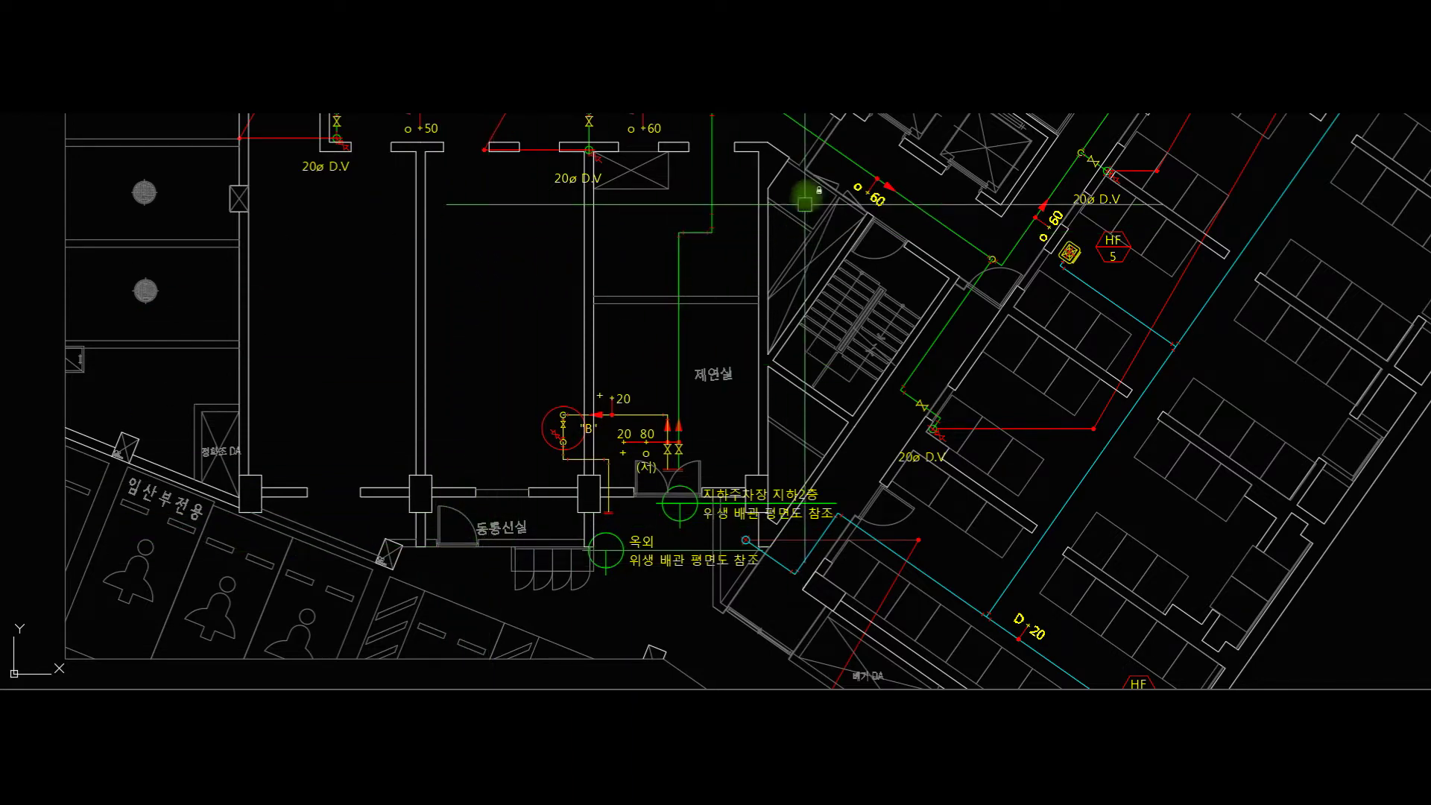
pyautogui.scroll(-6, 836, 347)
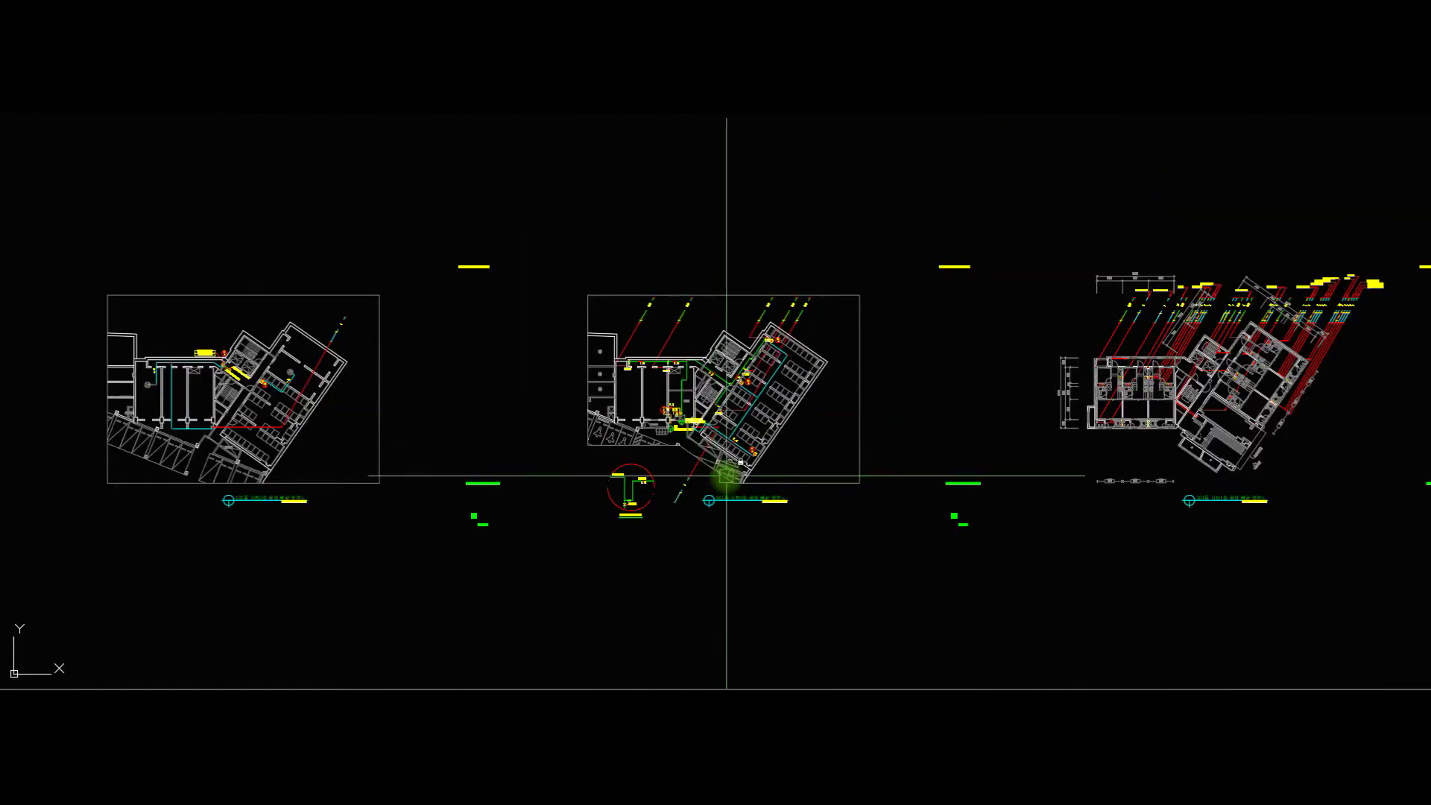
# Draw a small flat rectangle below the wall stub beside the lower middle column in the basement 2 plan.
pyautogui.scroll(4, 722, 484)
pyautogui.moveTo(719, 384); pyautogui.dragTo(908, 406, button='middle')
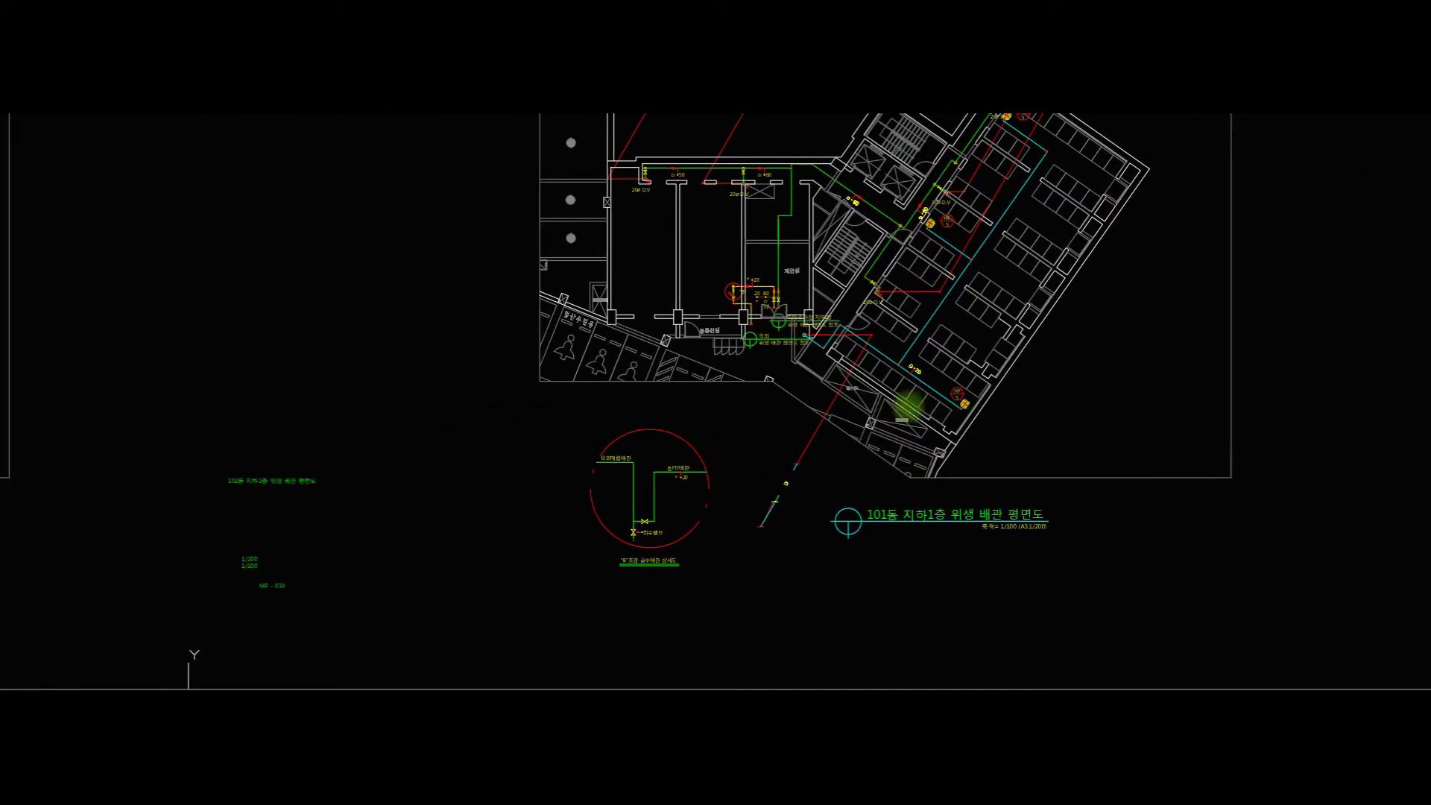
pyautogui.moveTo(785, 373)
pyautogui.mouseDown(button='middle')
pyautogui.moveTo(850, 367)
pyautogui.moveTo(826, 343)
pyautogui.moveTo(1395, 350)
pyautogui.mouseUp(button='middle')
pyautogui.moveTo(695, 381); pyautogui.dragTo(1259, 376, button='middle')
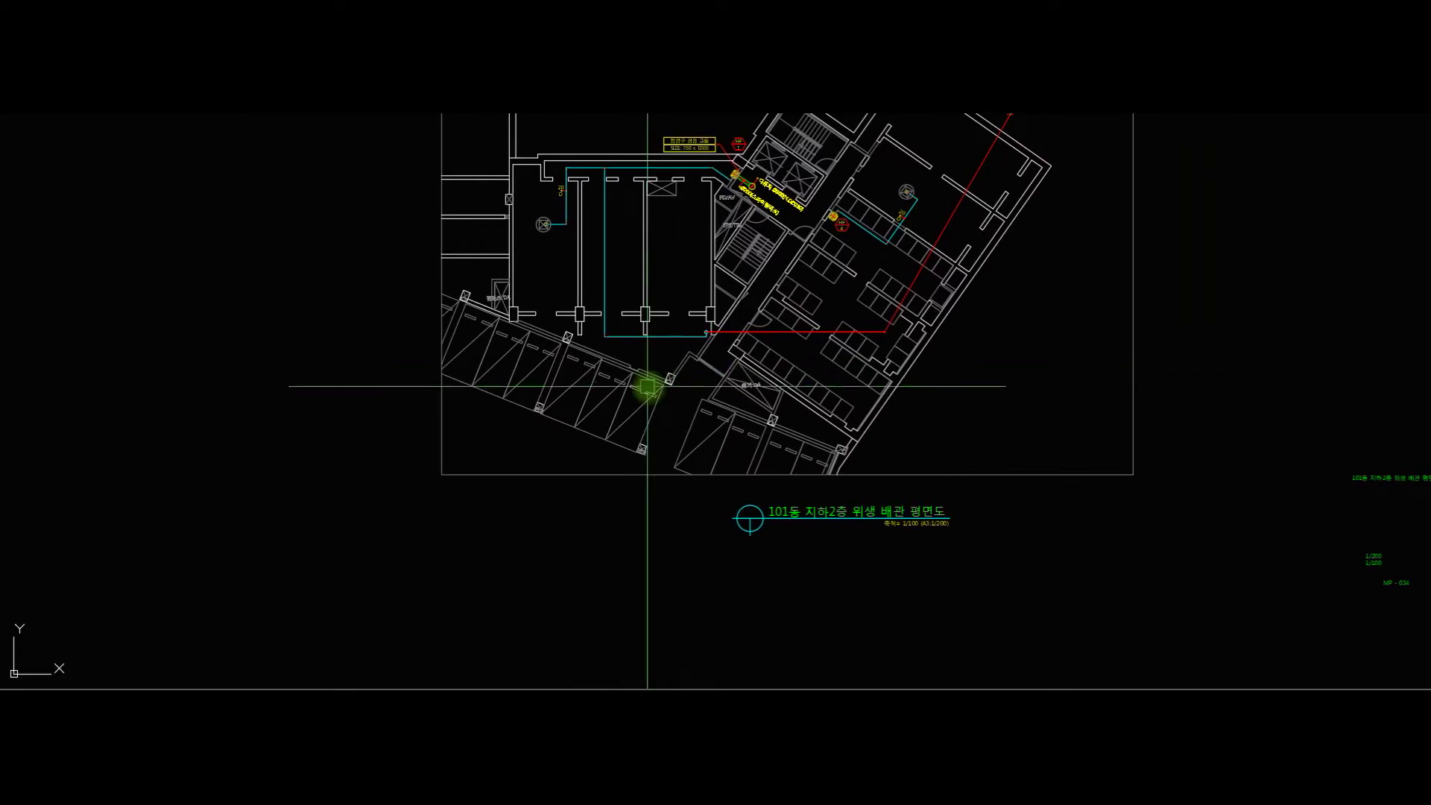
pyautogui.scroll(4, 626, 378)
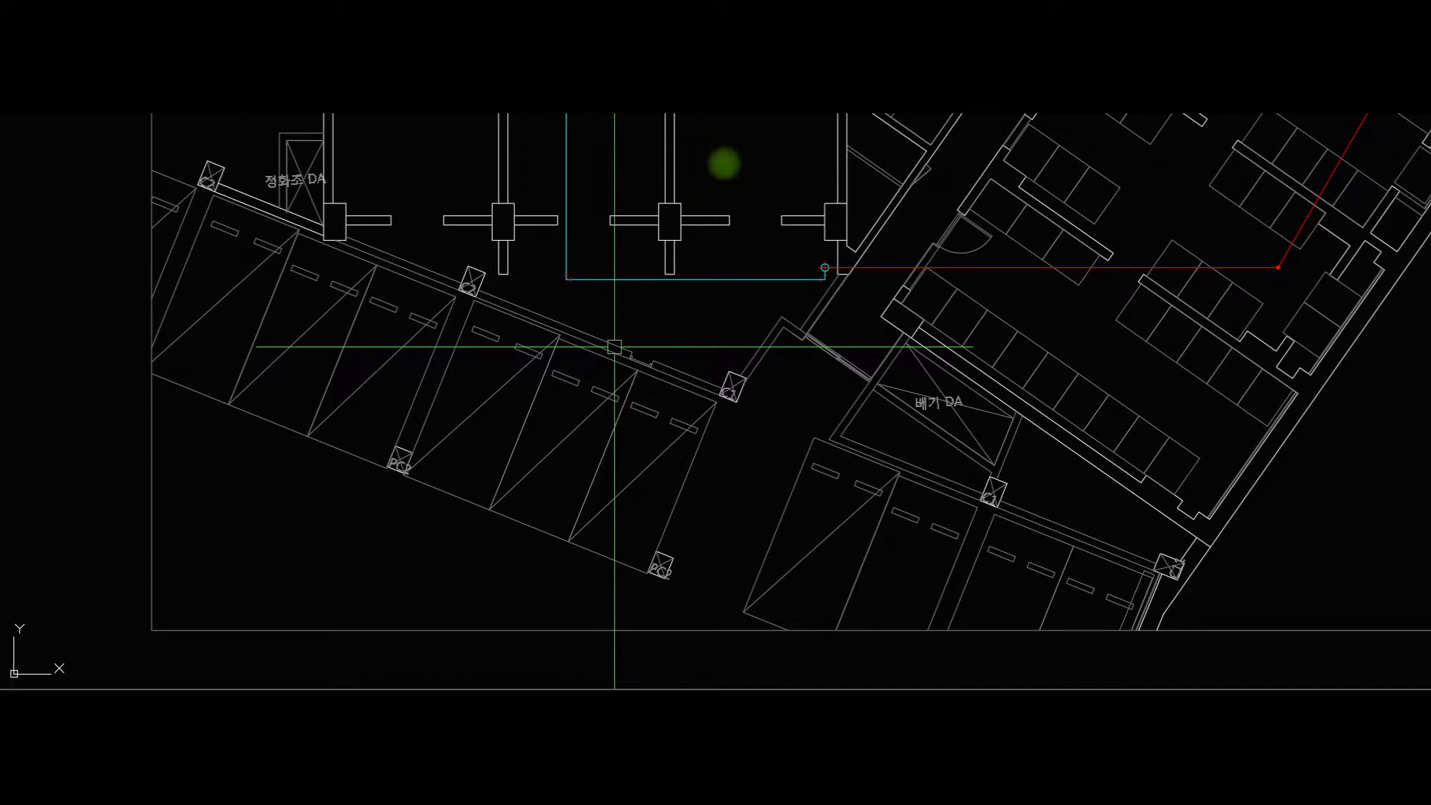
pyautogui.write('rec')
pyautogui.press('space')
pyautogui.click(592, 232)
pyautogui.click(645, 240)
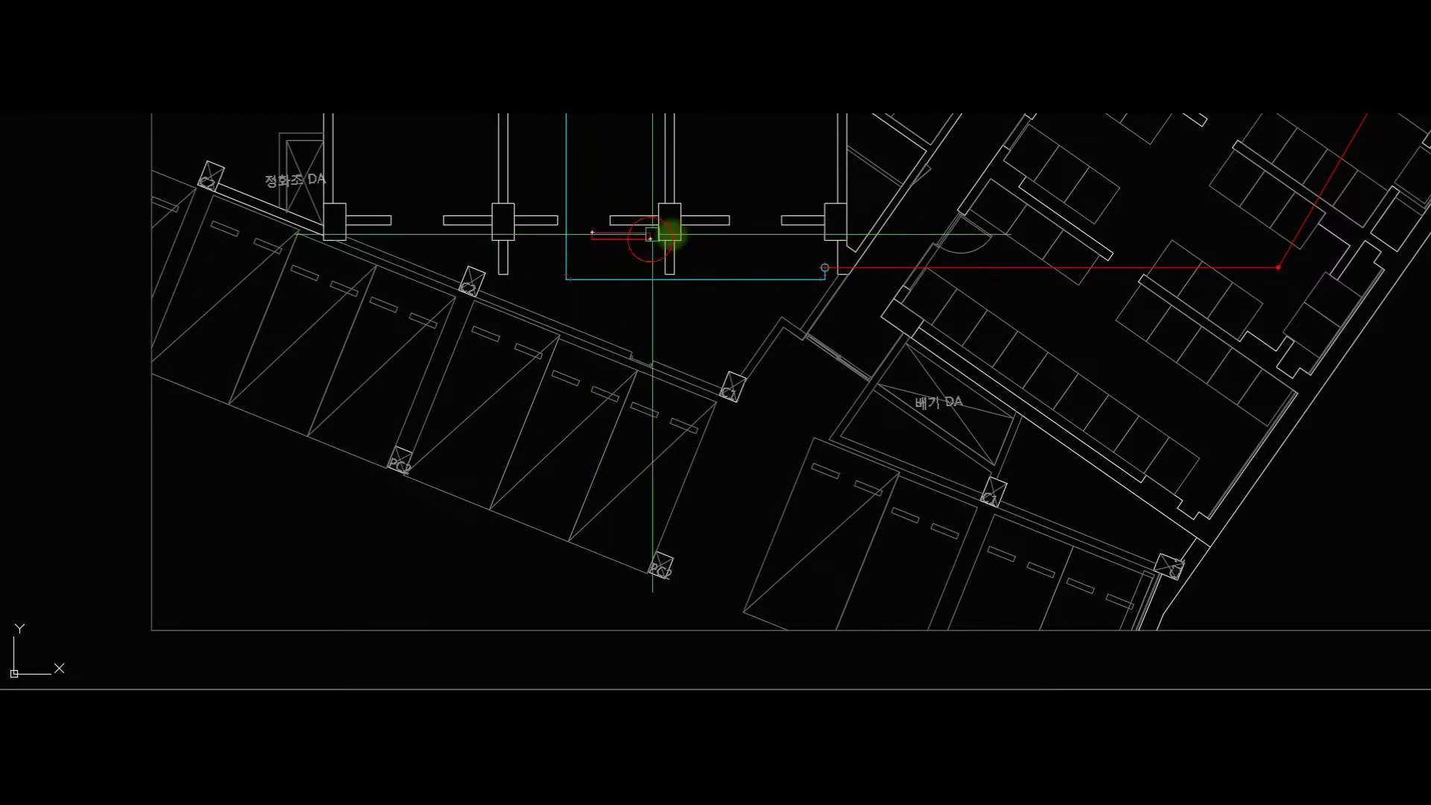
# Draw a matching flat rectangle along the upper wall of the communications room (동통신실) in the basement 1 plan.
pyautogui.scroll(-4, 961, 215)
pyautogui.moveTo(1133, 247); pyautogui.dragTo(491, 293, button='middle')
pyautogui.moveTo(1075, 296); pyautogui.dragTo(571, 327, button='middle')
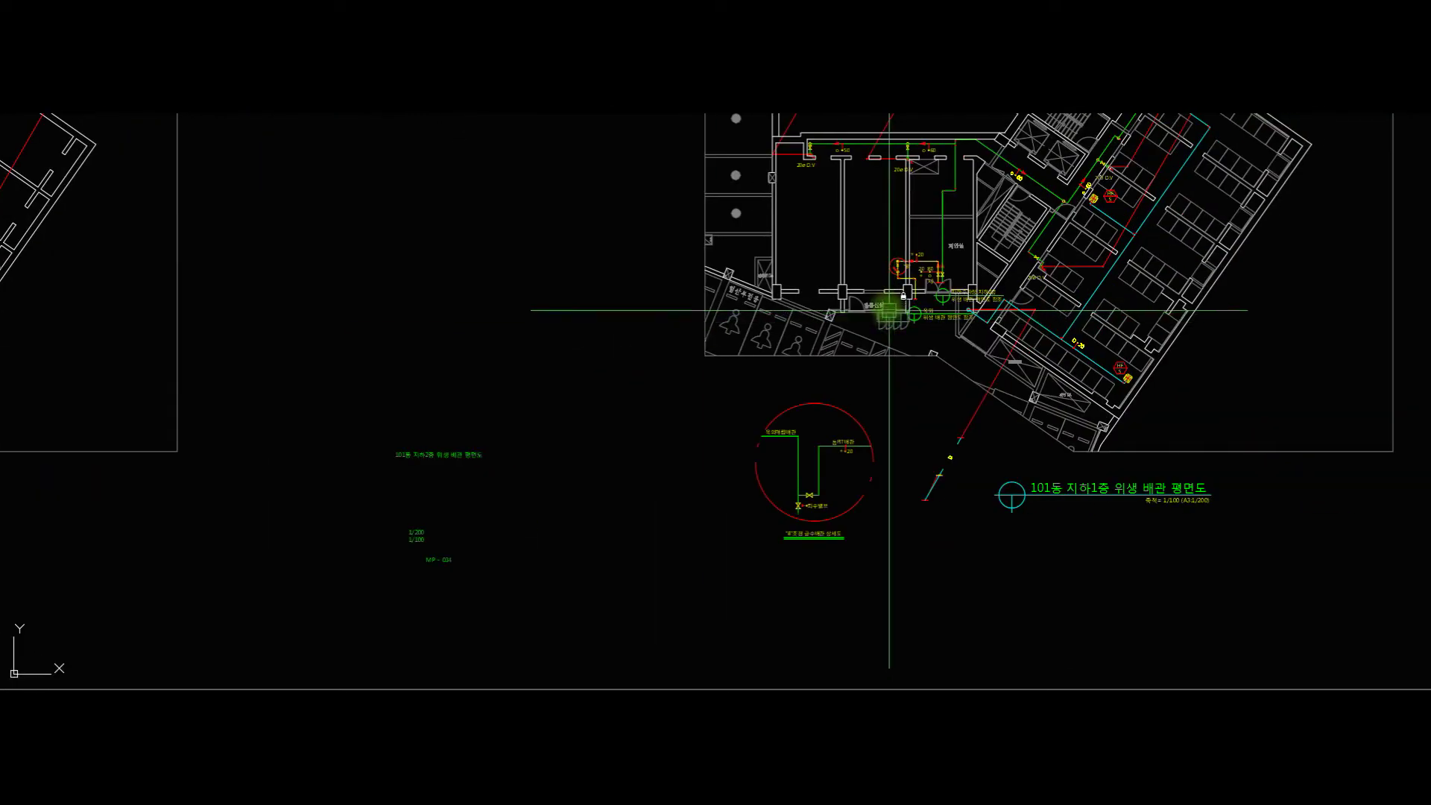
pyautogui.scroll(7, 890, 298)
pyautogui.press('space')
pyautogui.click(846, 284)
pyautogui.click(968, 310)
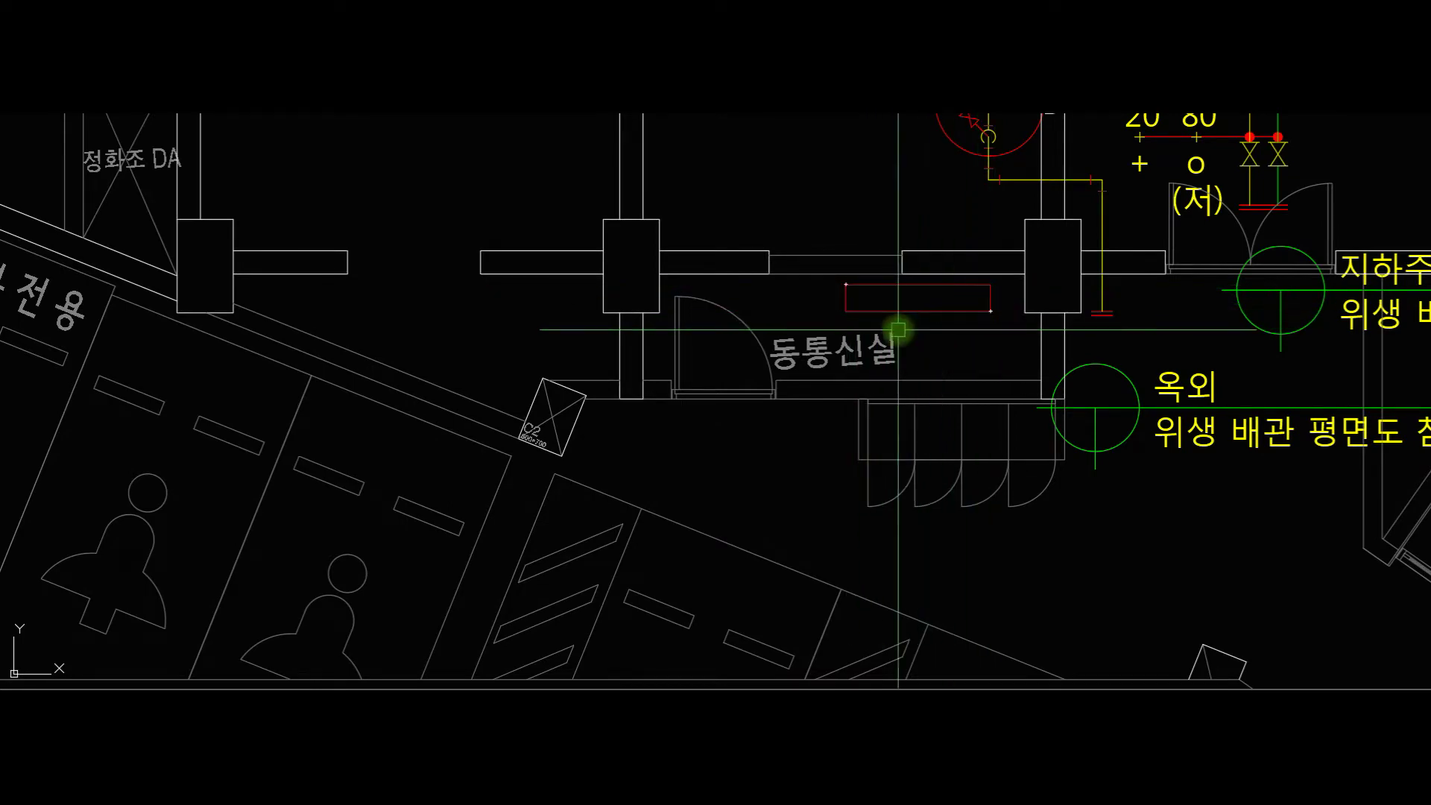
# Review the new rectangle's surroundings in the basement 1 plan and compare the neighbouring floor plans.
pyautogui.scroll(-6, 910, 313)
pyautogui.moveTo(819, 331); pyautogui.dragTo(783, 408, button='middle')
pyautogui.scroll(2, 782, 408)
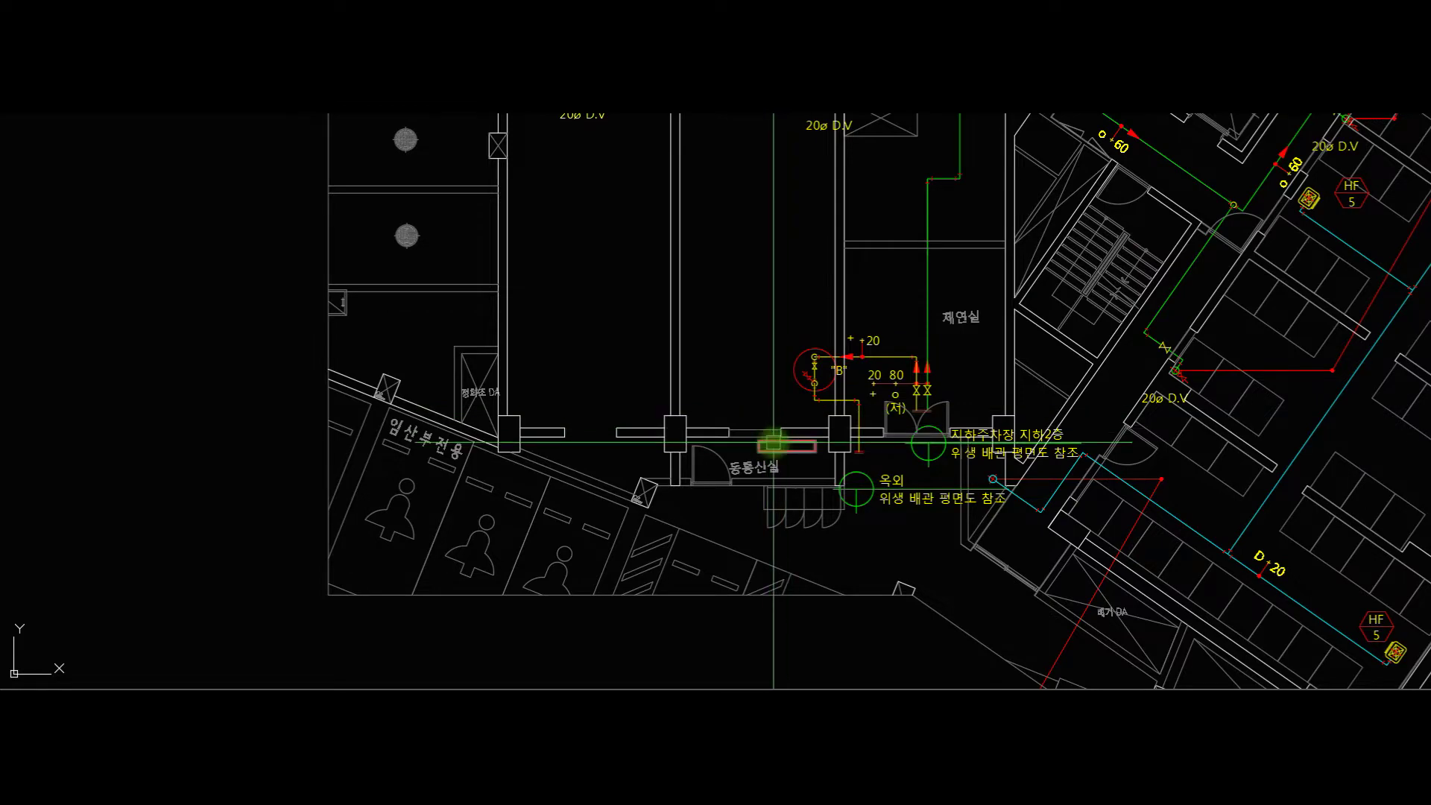
pyautogui.moveTo(1015, 159); pyautogui.dragTo(973, 283, button='middle')
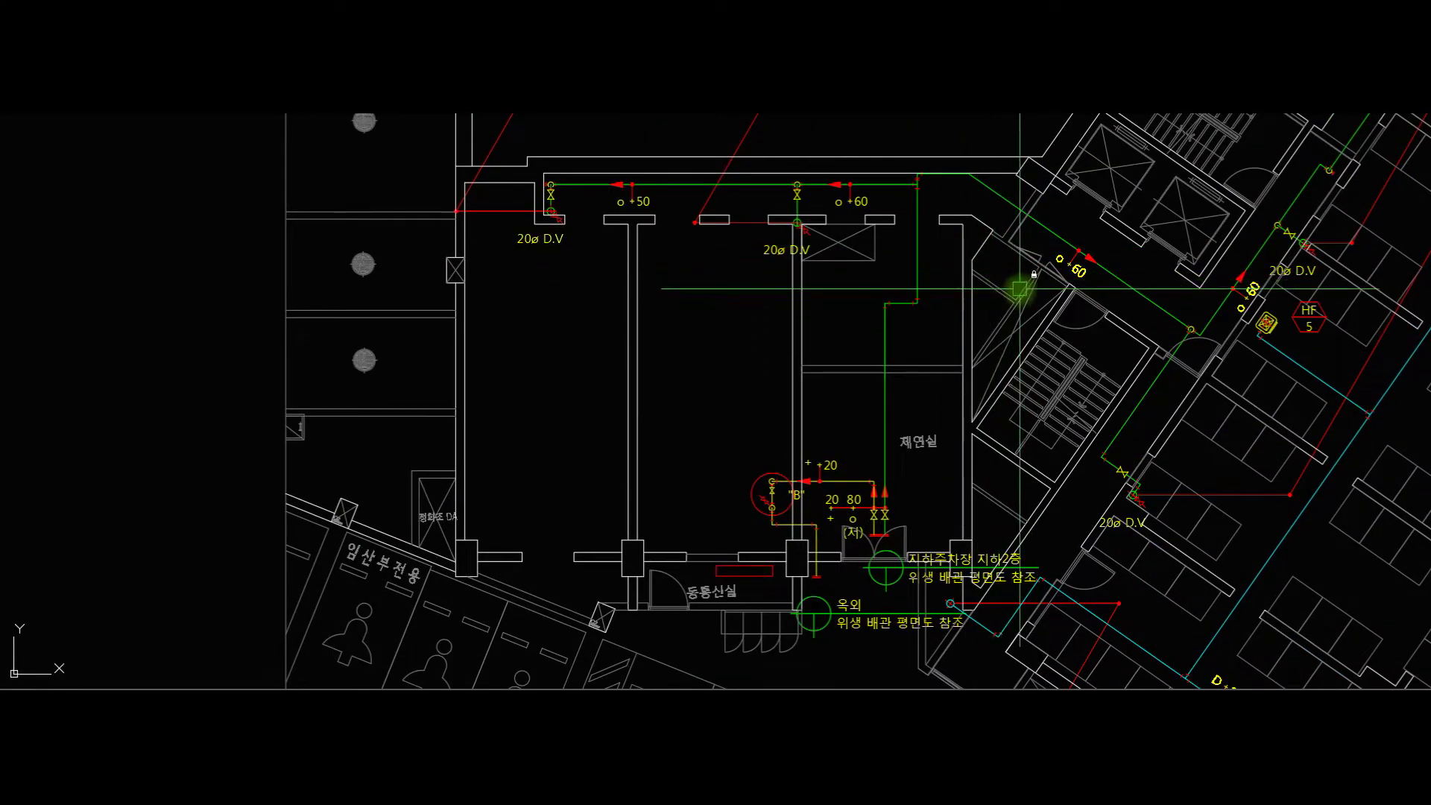
pyautogui.scroll(-10, 1019, 288)
pyautogui.scroll(-3, 1079, 320)
pyautogui.moveTo(1080, 319); pyautogui.dragTo(684, 293, button='middle')
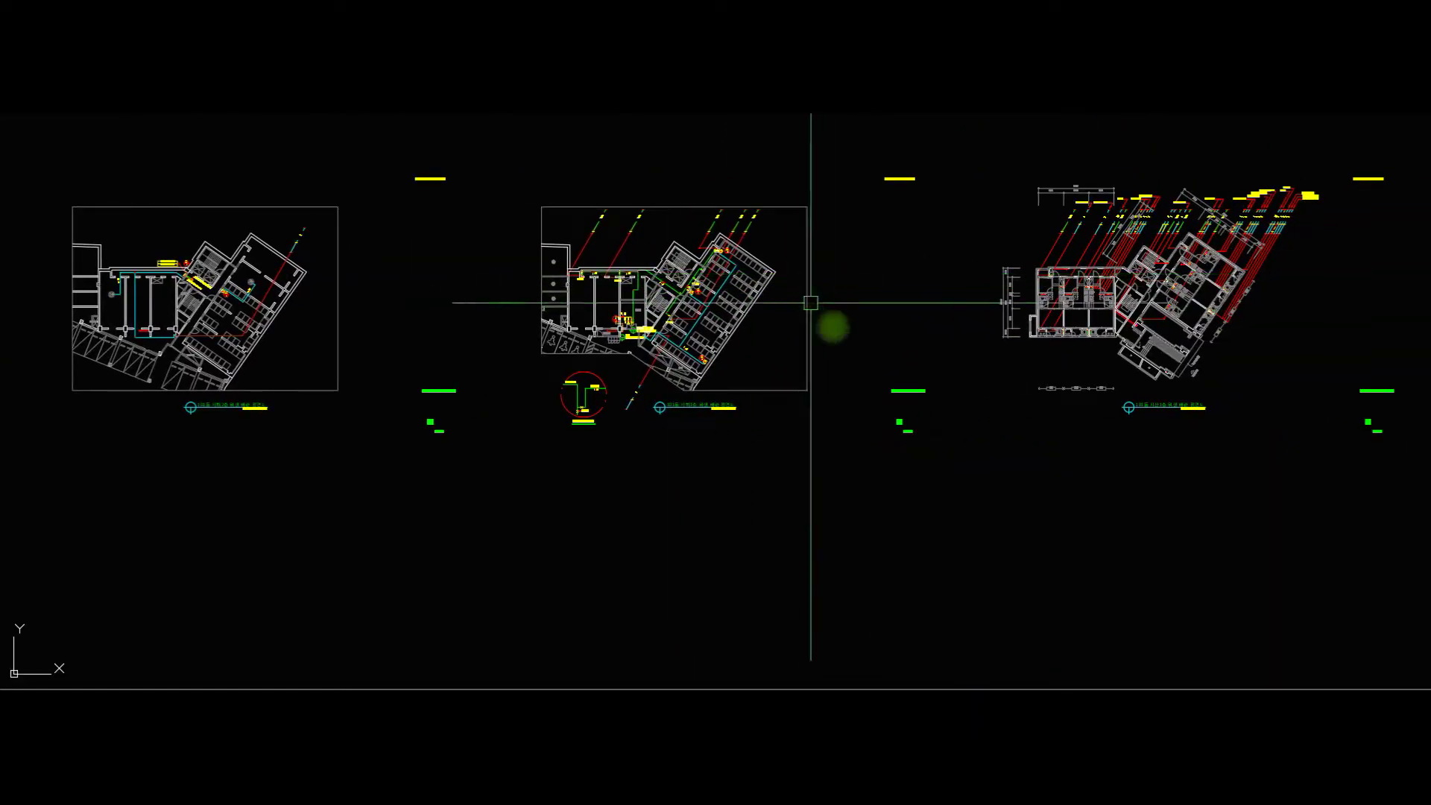
pyautogui.scroll(8, 617, 326)
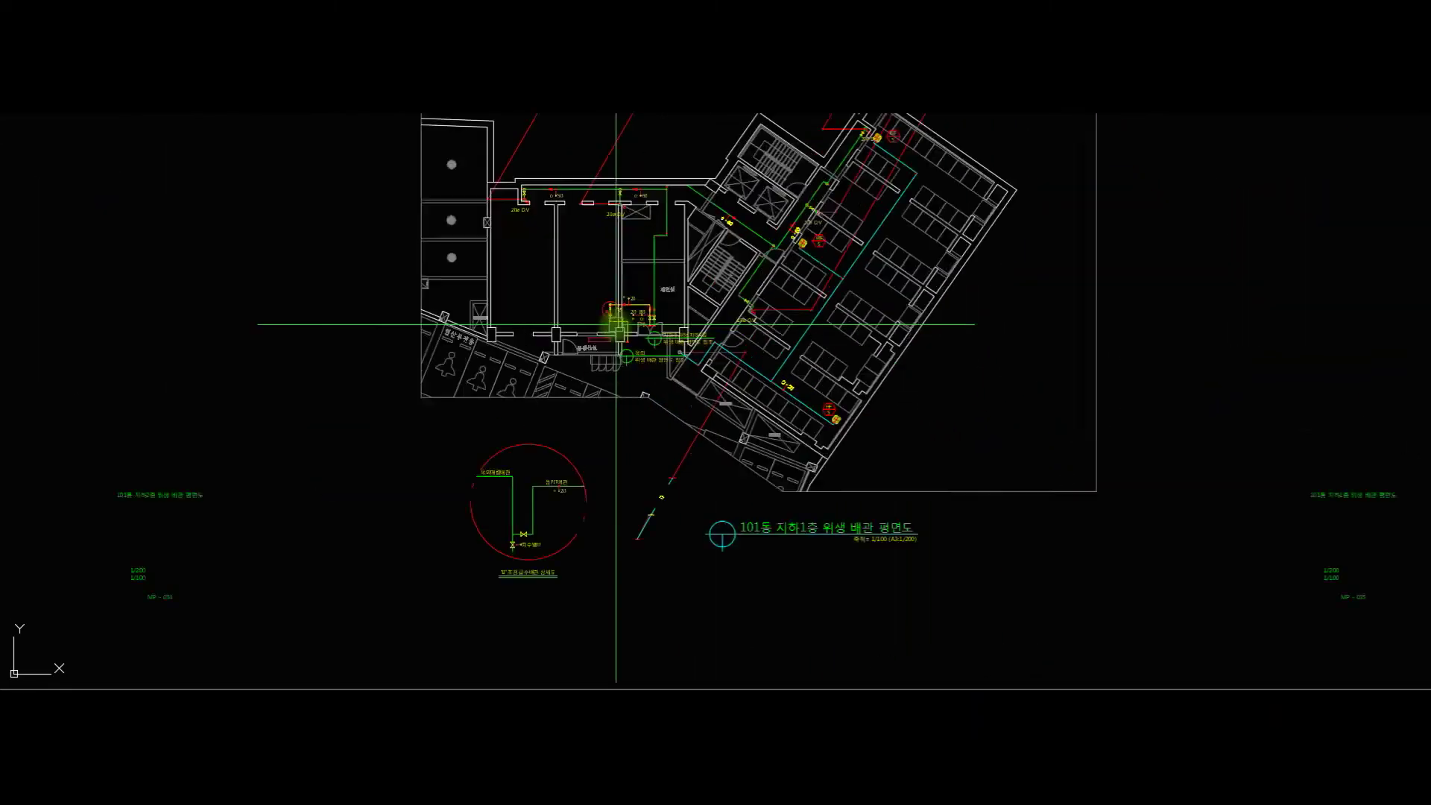
# Examine the basement 1 piping from detail "B" to the cyan drain line and HF 5 units in the angled storage wing.
pyautogui.moveTo(611, 300)
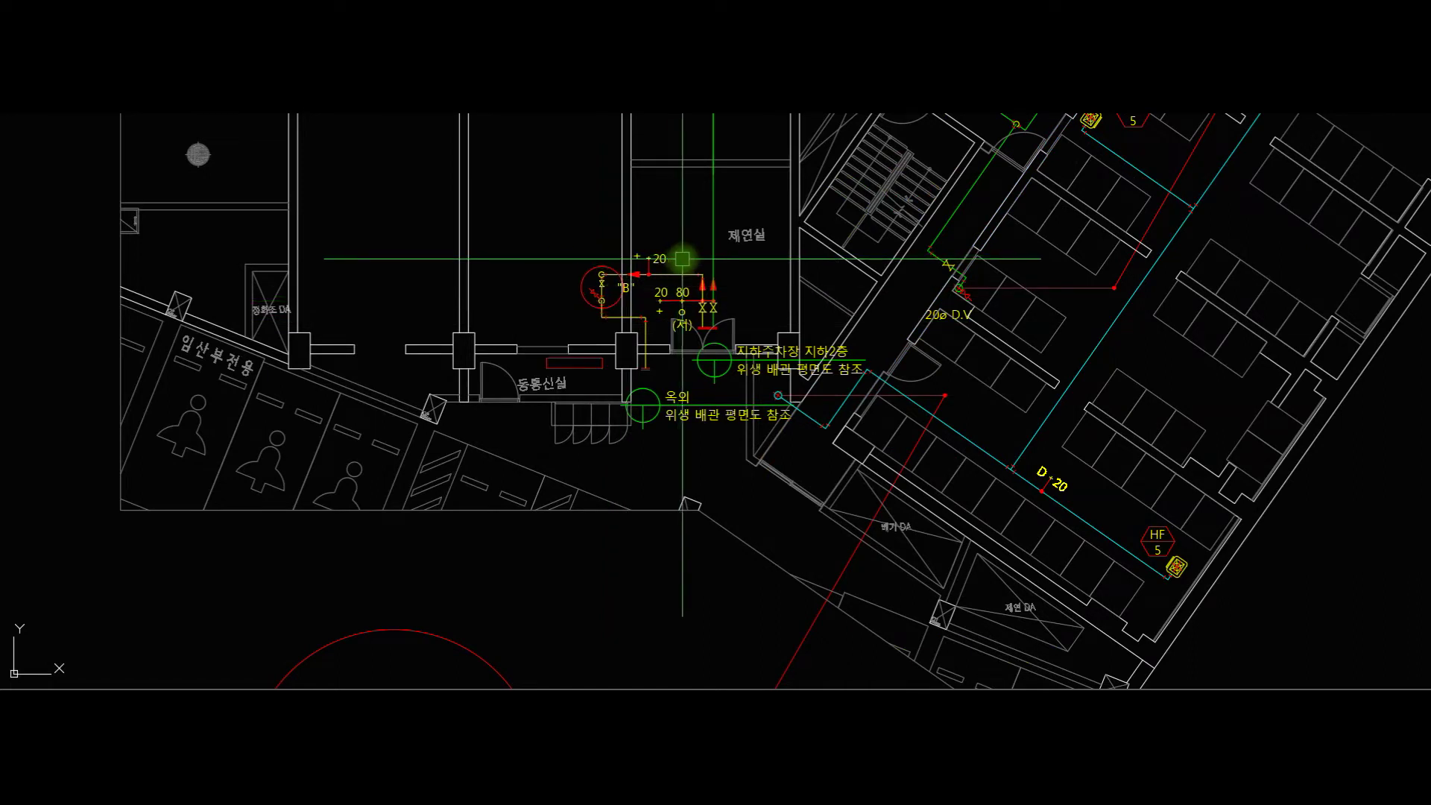
pyautogui.moveTo(735, 297); pyautogui.dragTo(659, 342, button='middle')
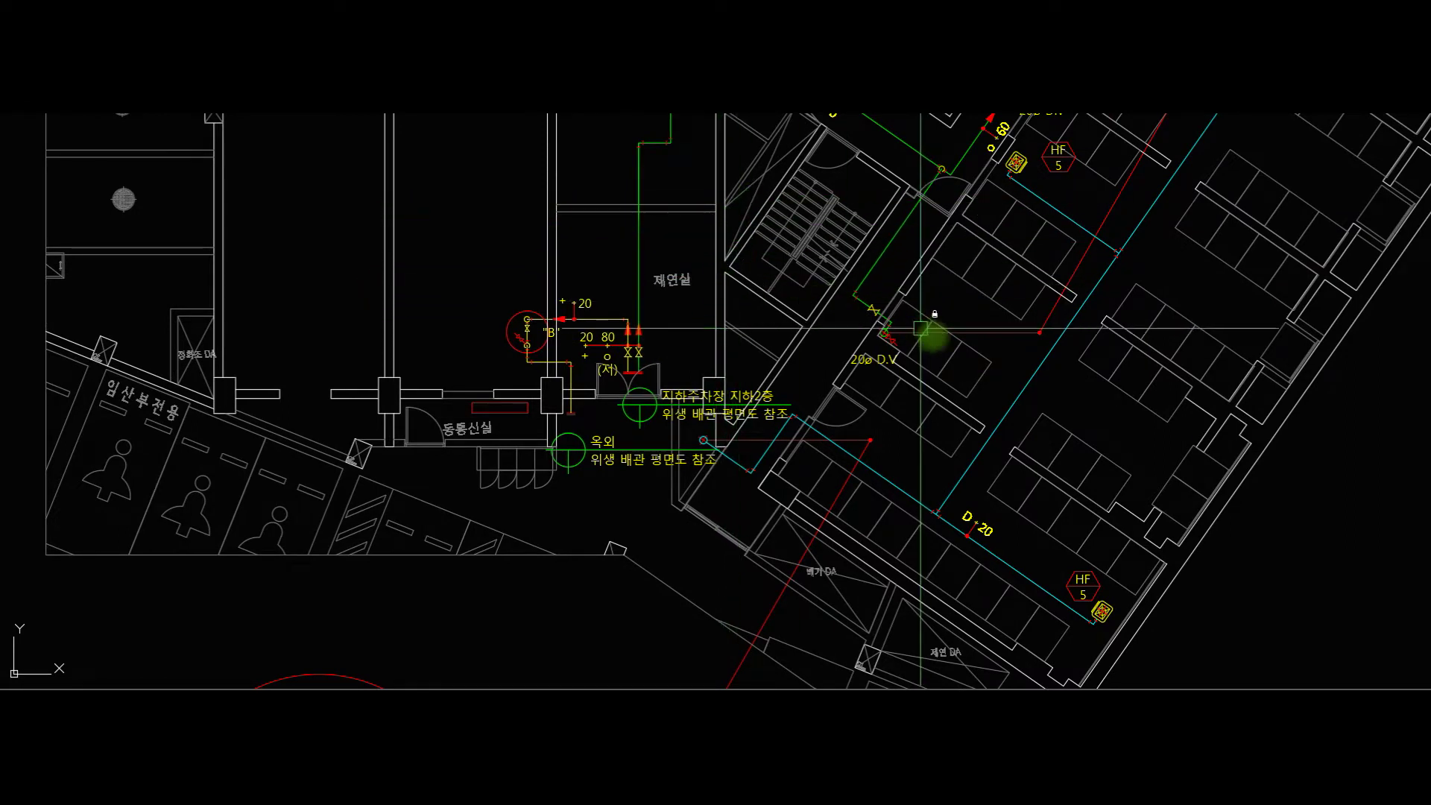
pyautogui.moveTo(936, 345); pyautogui.dragTo(792, 398, button='middle')
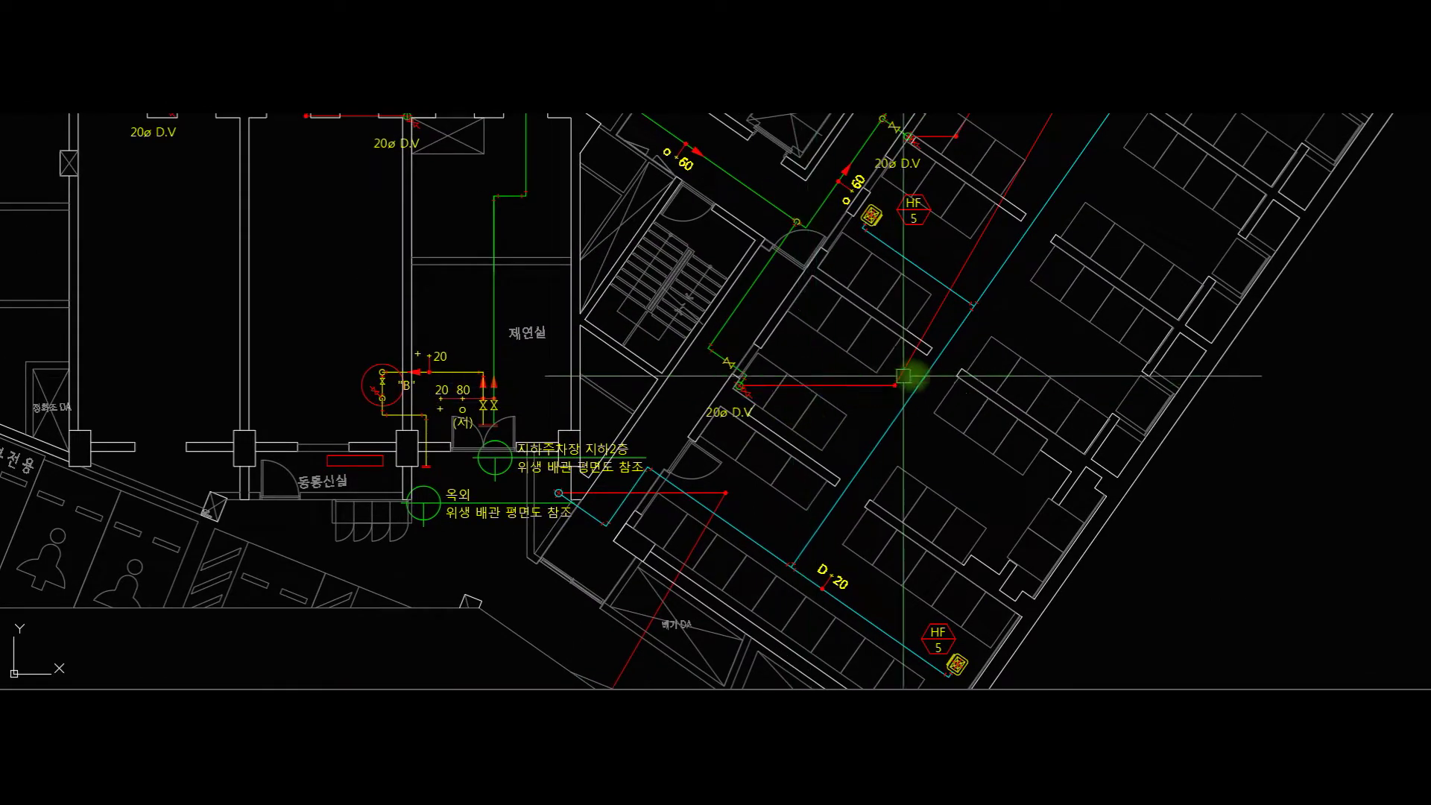
pyautogui.scroll(-3, 903, 376)
pyautogui.moveTo(895, 374); pyautogui.dragTo(848, 384, button='middle')
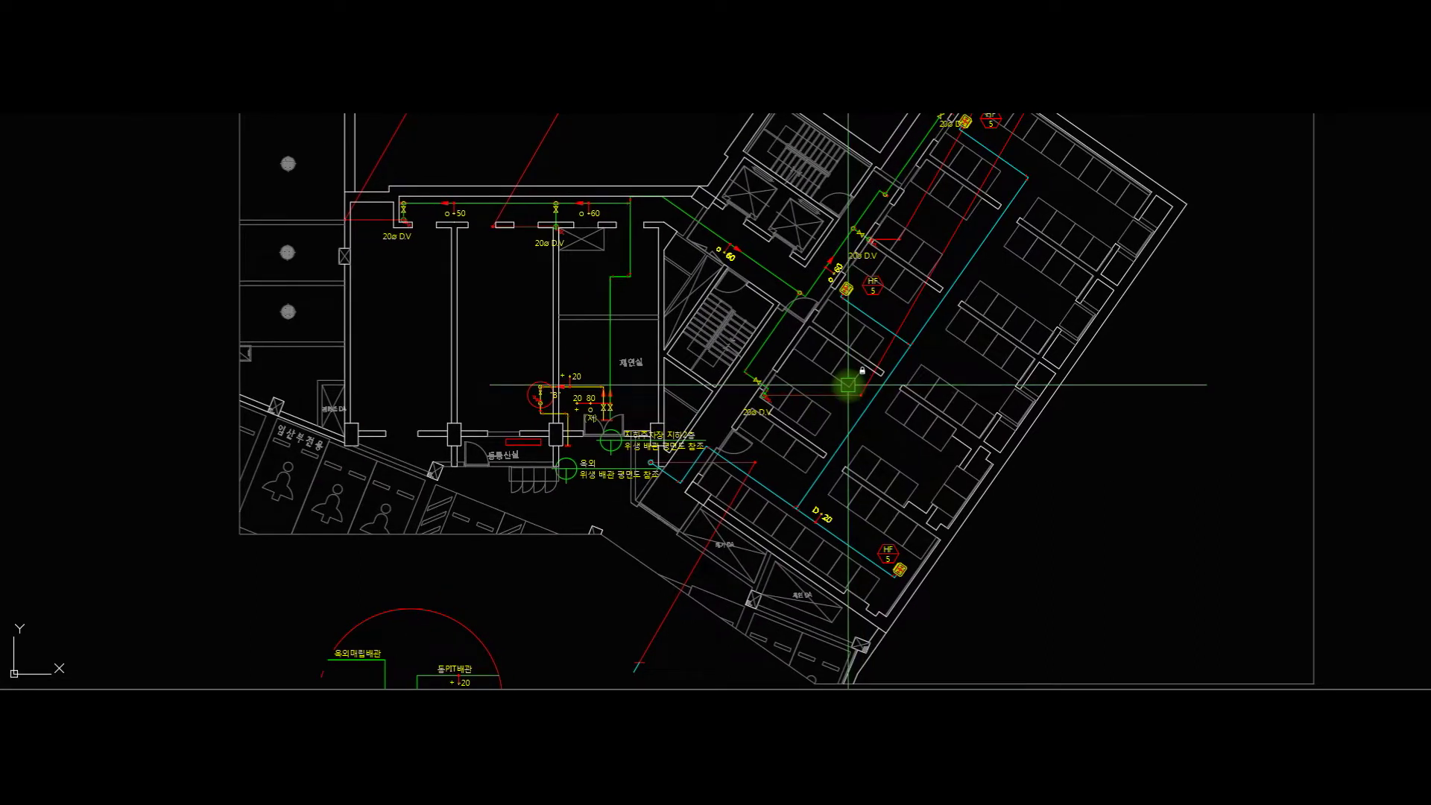
pyautogui.moveTo(852, 376)
pyautogui.mouseDown(button='middle')
pyautogui.moveTo(792, 364)
pyautogui.moveTo(815, 374)
pyautogui.mouseUp(button='middle')
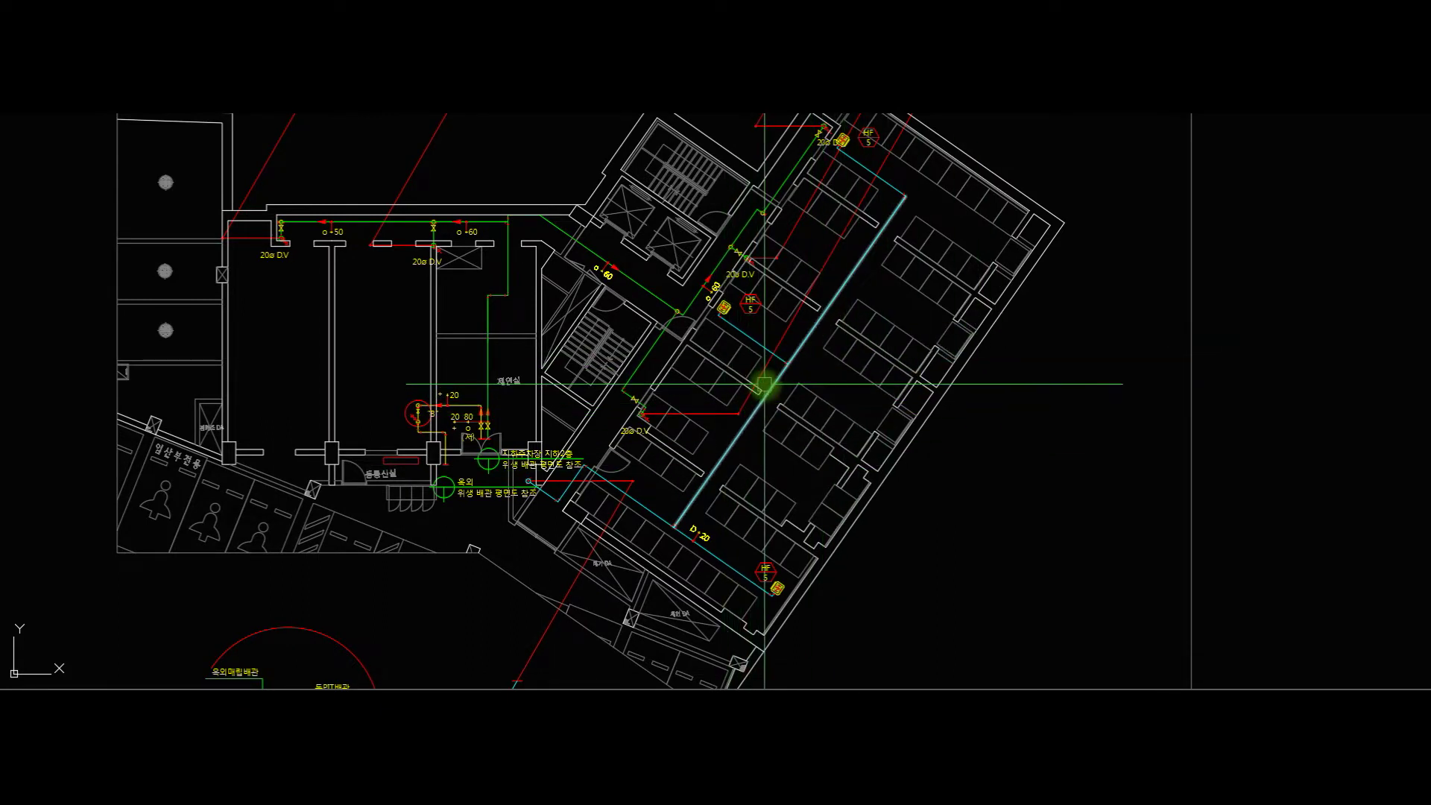
pyautogui.moveTo(780, 346)
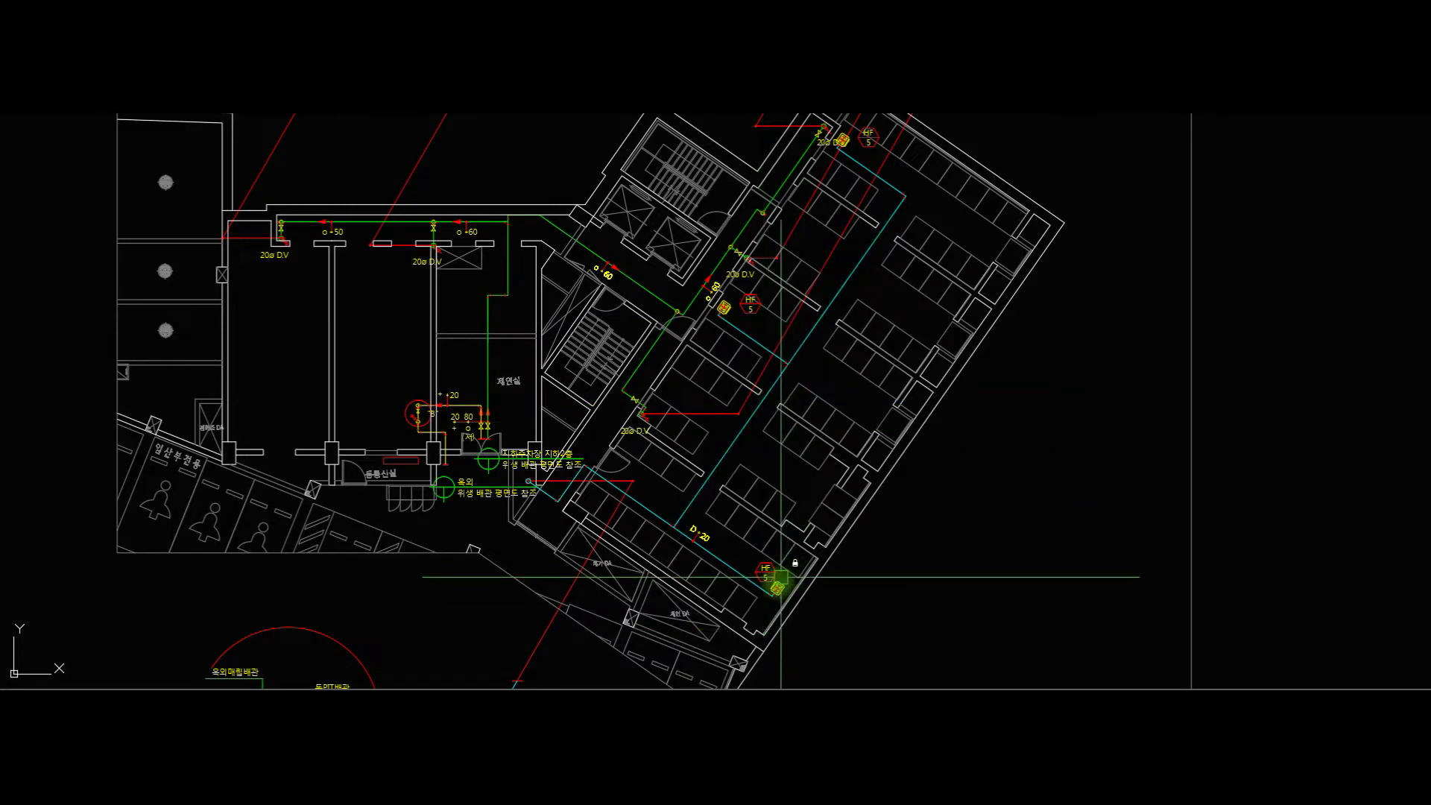
# Compare the sanitary piping in the angled storage wing between the basement 1 and basement 2 plans.
pyautogui.scroll(4, 780, 576)
pyautogui.moveTo(752, 251); pyautogui.dragTo(769, 562, button='middle')
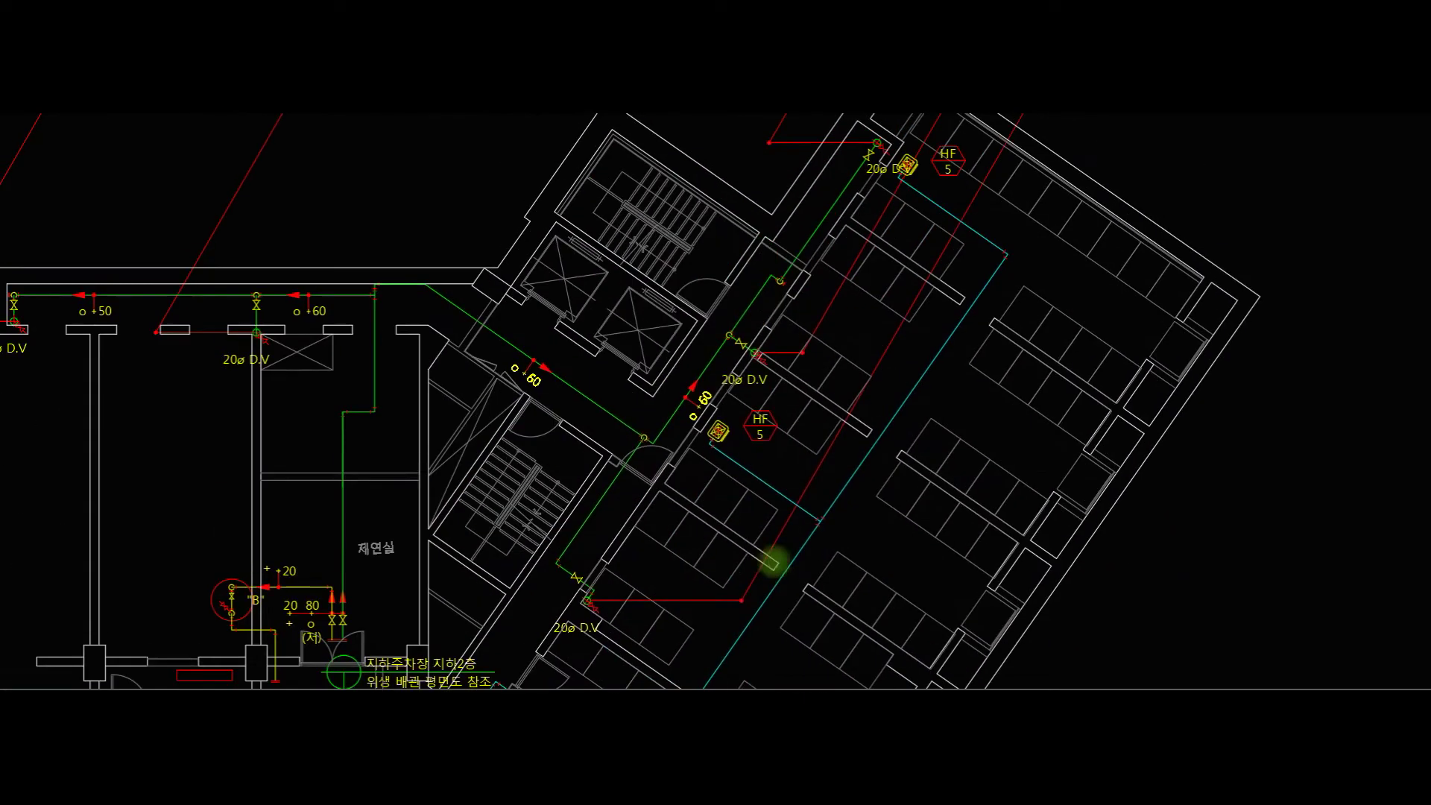
pyautogui.moveTo(828, 297); pyautogui.dragTo(808, 351, button='middle')
pyautogui.scroll(-4, 903, 200)
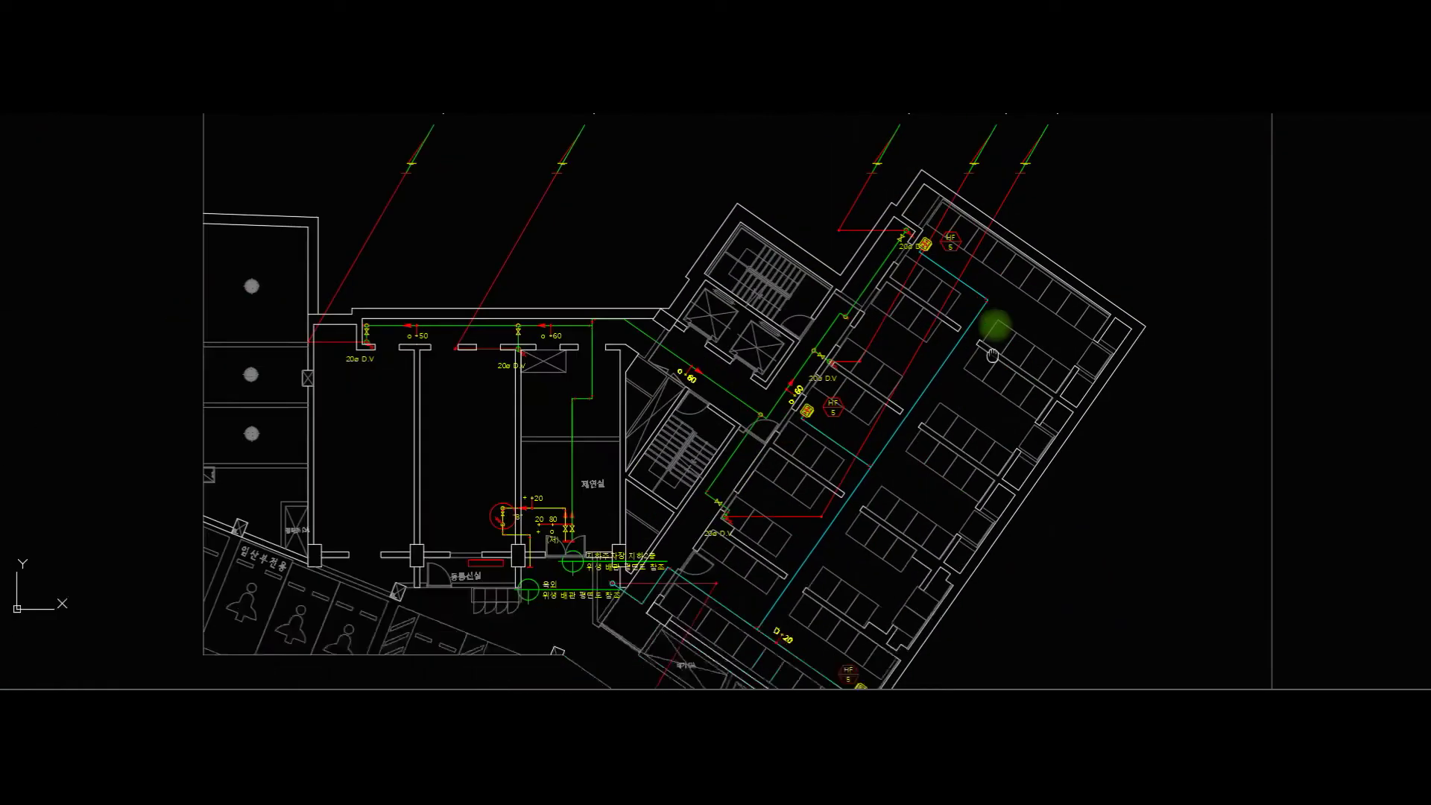
pyautogui.scroll(-2, 830, 332)
pyautogui.scroll(-2, 746, 310)
pyautogui.moveTo(771, 315); pyautogui.dragTo(1032, 320, button='middle')
pyautogui.moveTo(429, 323); pyautogui.dragTo(610, 343, button='middle')
pyautogui.scroll(4, 533, 314)
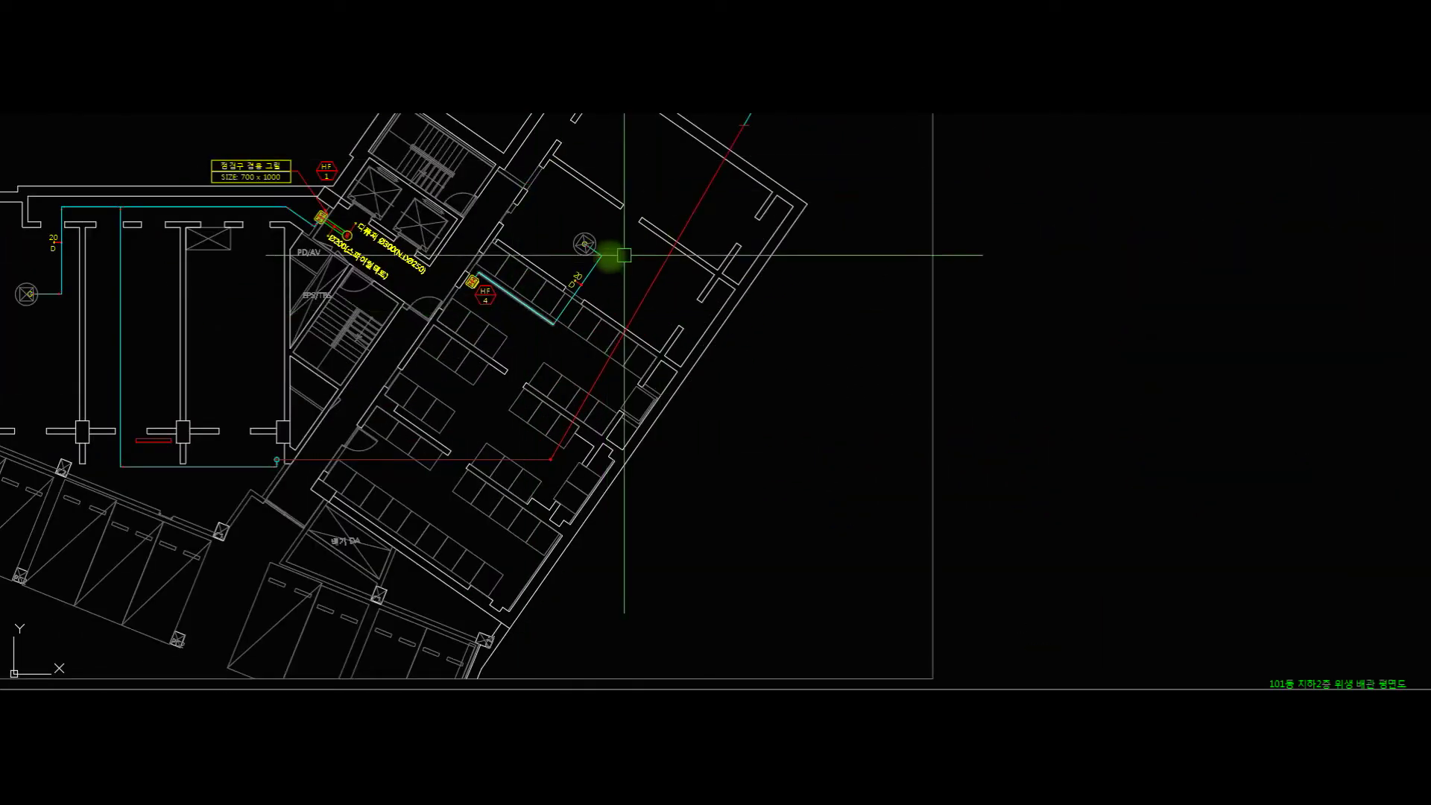
pyautogui.moveTo(509, 475); pyautogui.dragTo(628, 375, button='middle')
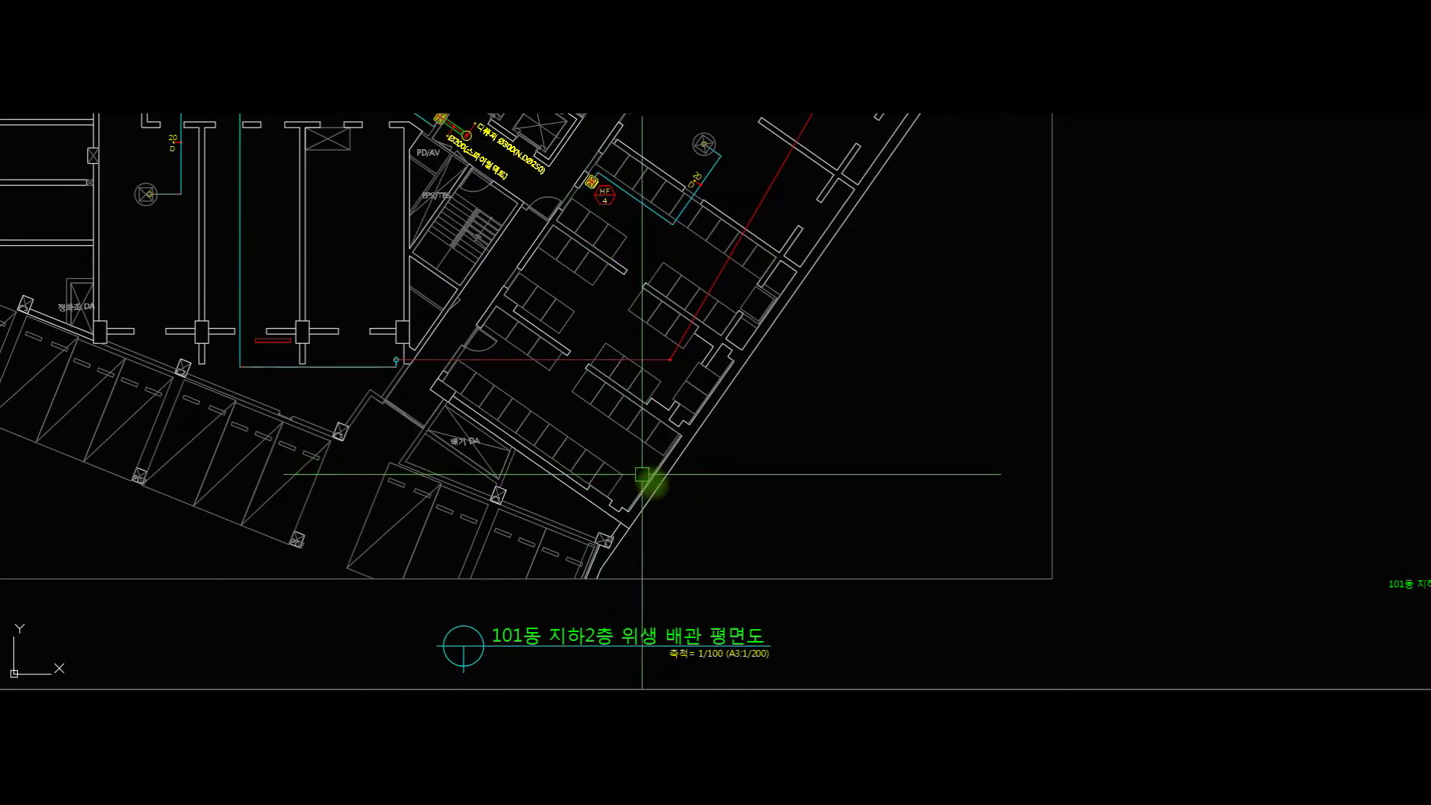
pyautogui.scroll(-4, 772, 425)
pyautogui.moveTo(968, 396); pyautogui.dragTo(623, 366, button='middle')
pyautogui.scroll(4, 1115, 386)
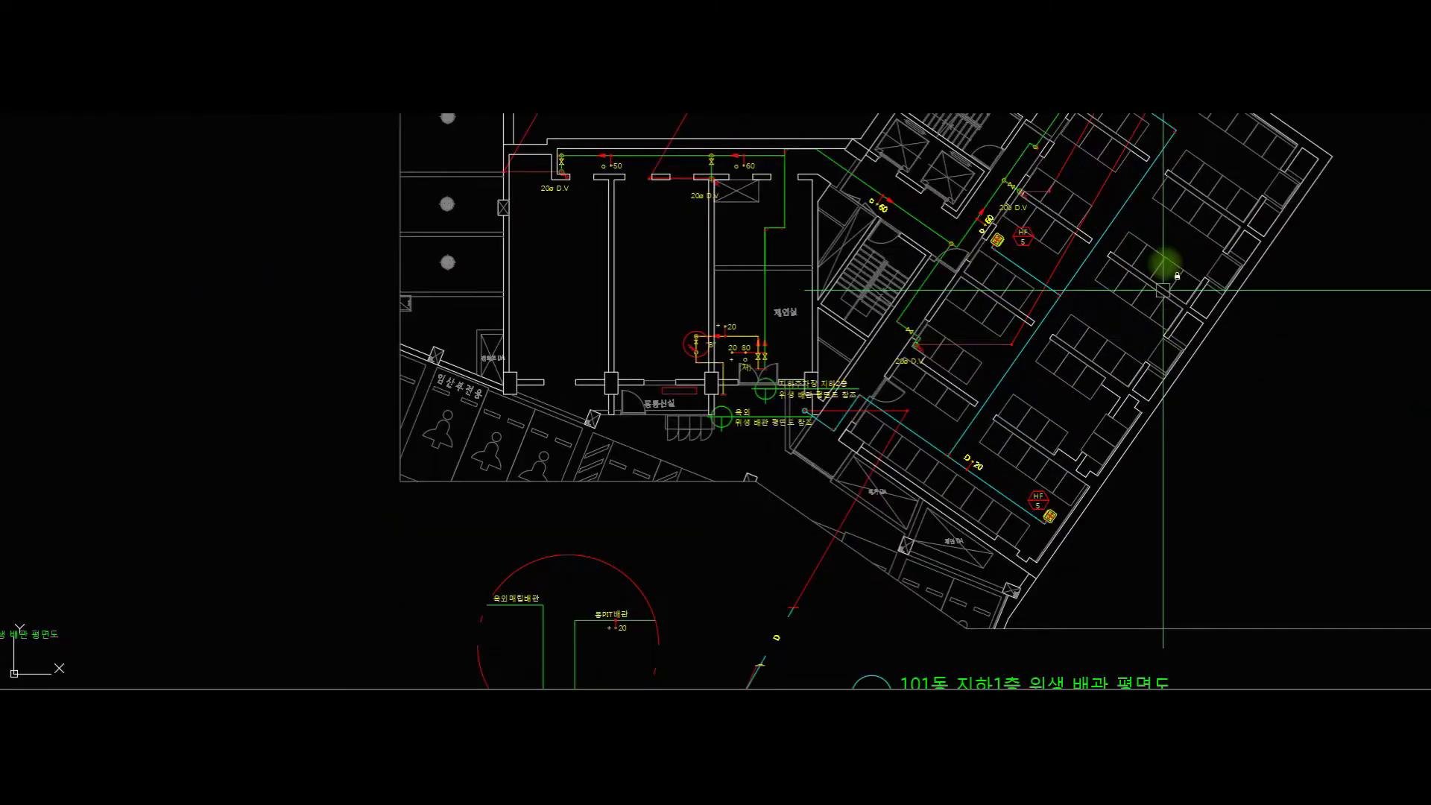
pyautogui.moveTo(1015, 249); pyautogui.dragTo(928, 288, button='middle')
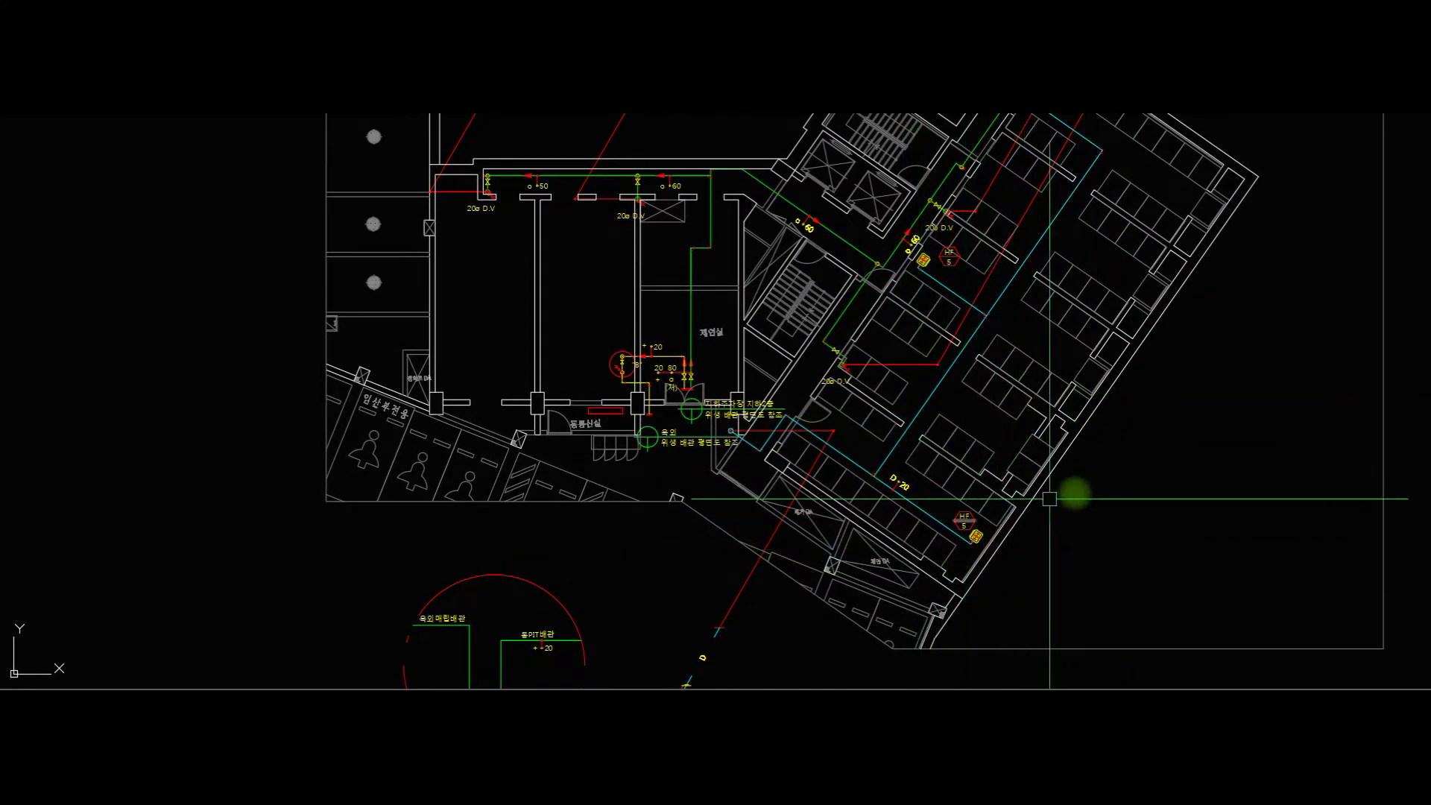
pyautogui.scroll(-6, 900, 463)
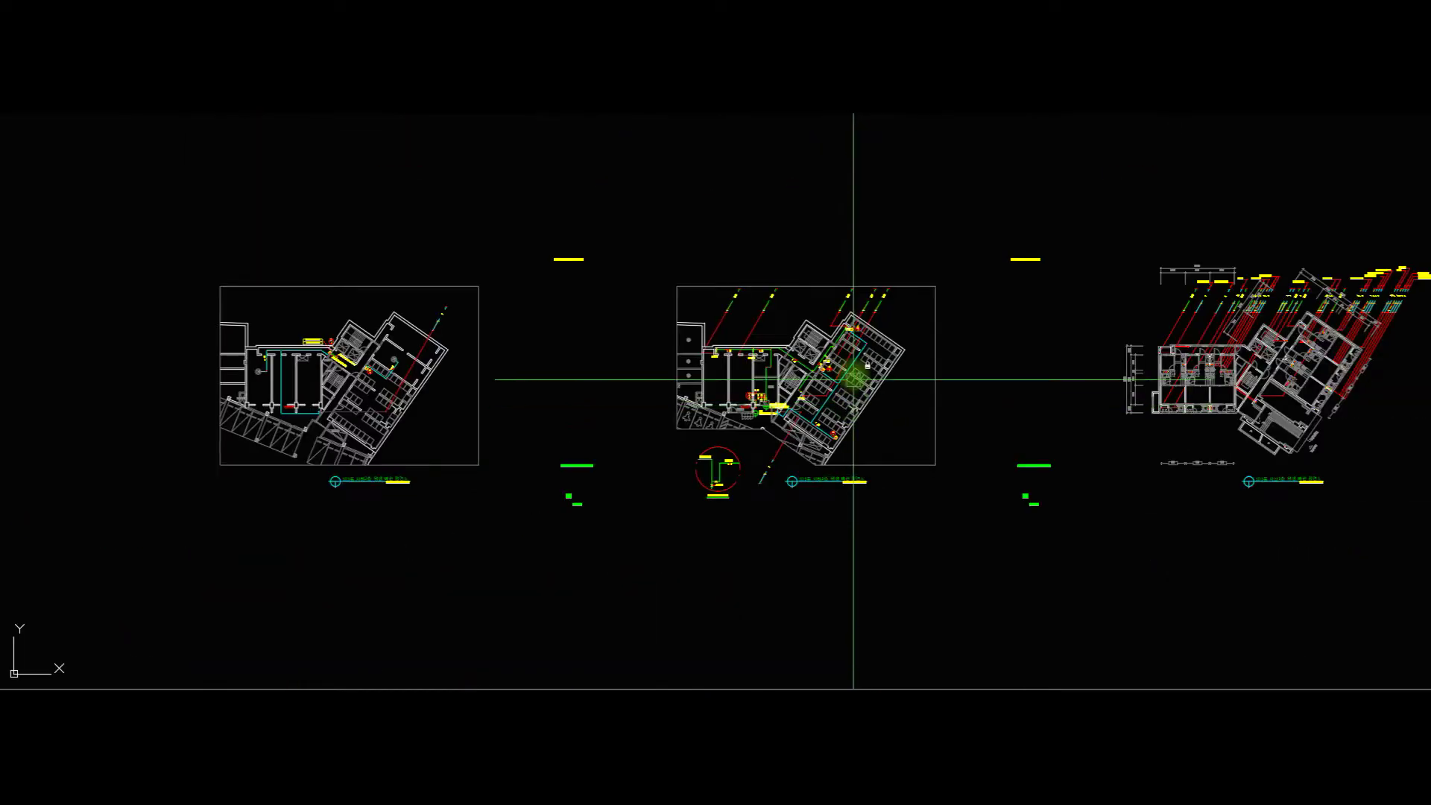
# Examine the first-floor (지상1층) sanitary piping plan, especially the bathroom and kitchen shafts of the horizontal wing's units.
pyautogui.moveTo(964, 372); pyautogui.dragTo(805, 367, button='middle')
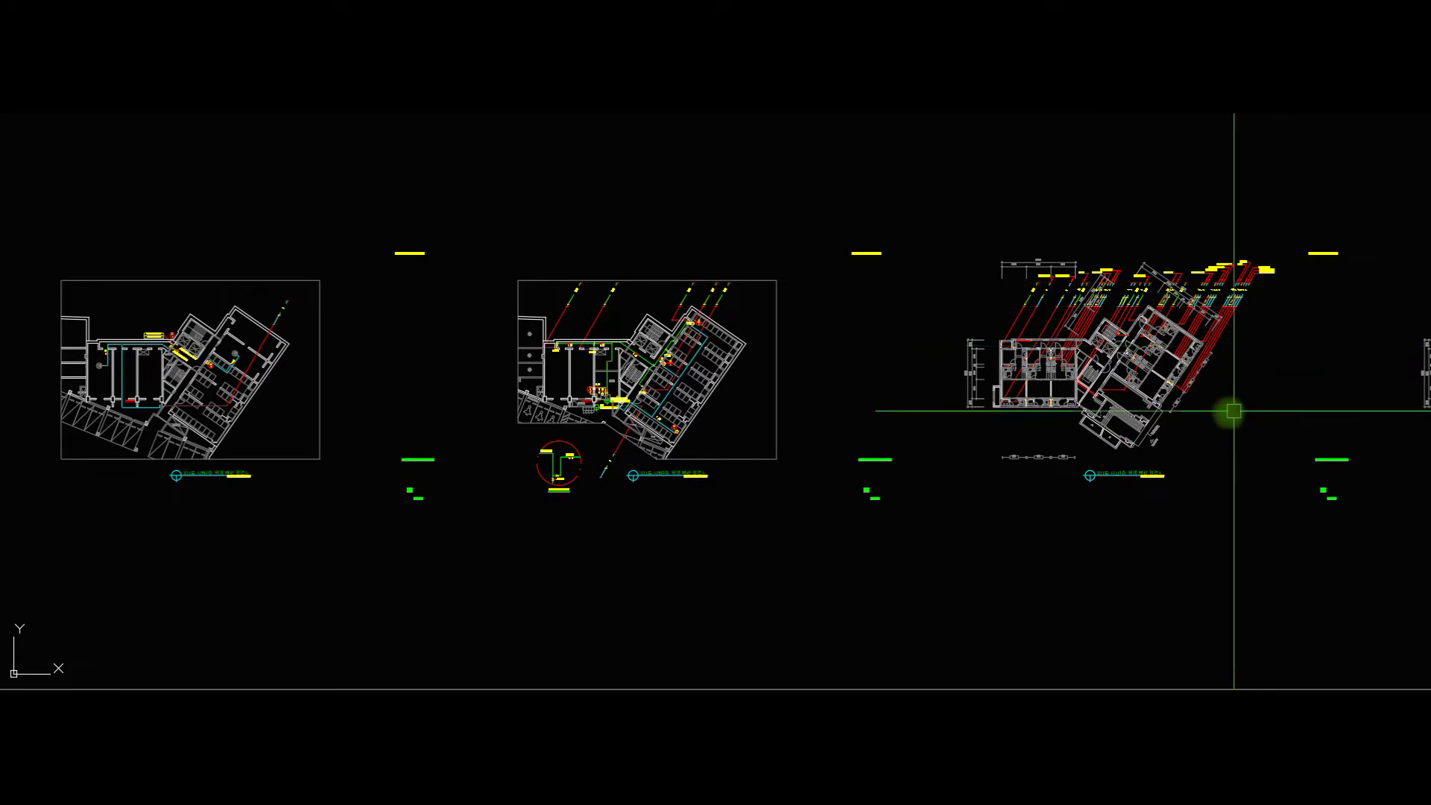
pyautogui.scroll(4, 1301, 431)
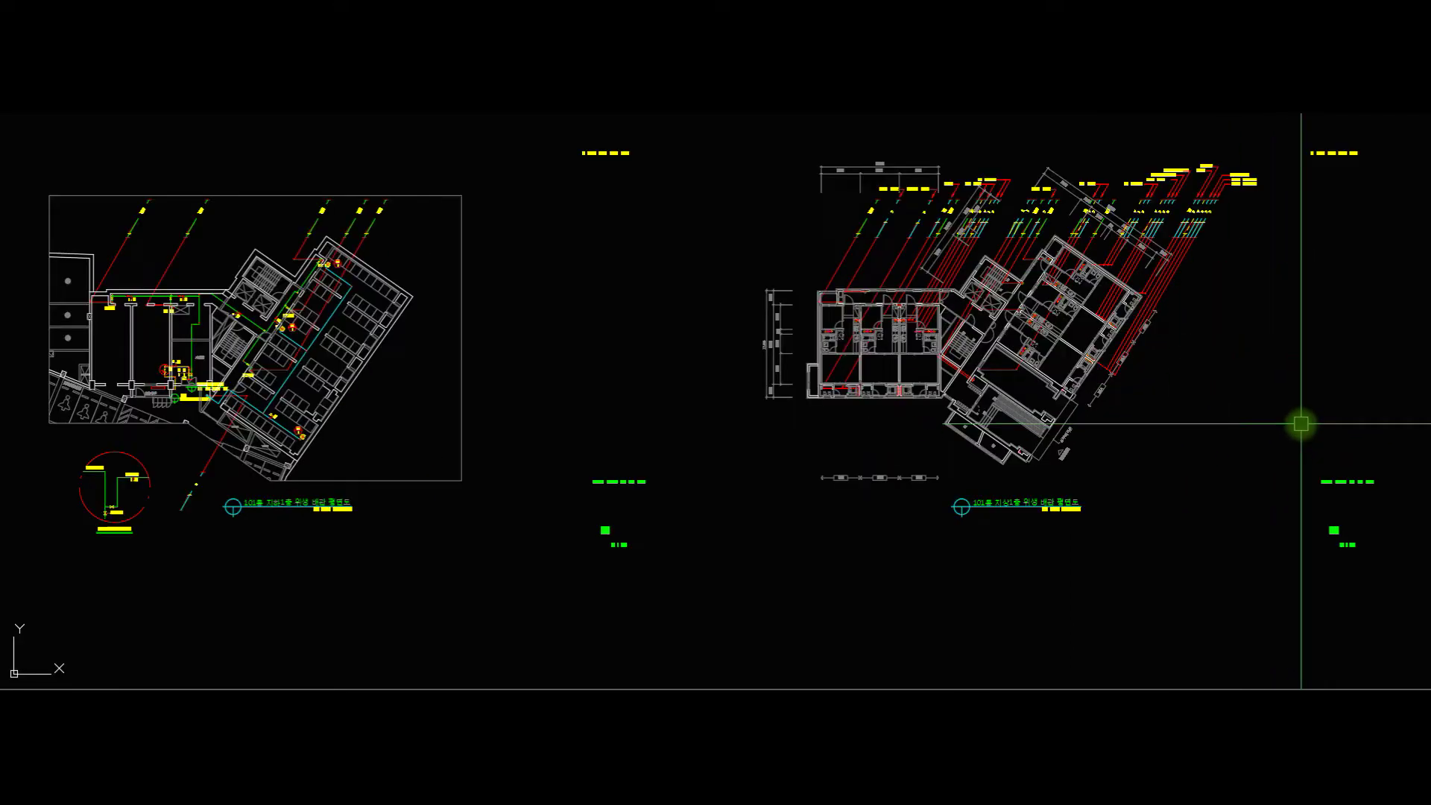
pyautogui.moveTo(1076, 323); pyautogui.dragTo(1120, 440, button='middle')
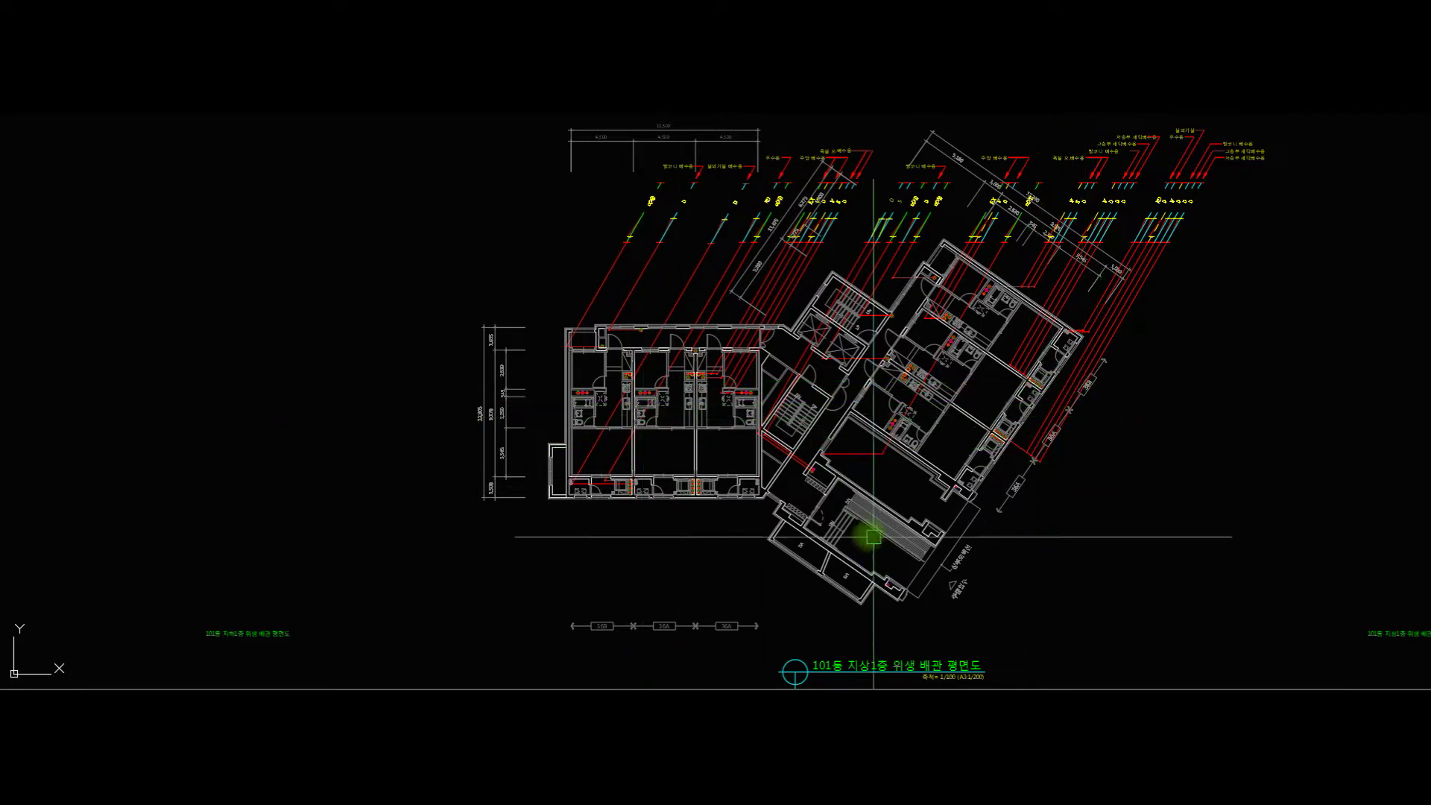
pyautogui.moveTo(862, 546); pyautogui.dragTo(884, 473, button='middle')
pyautogui.scroll(5, 692, 330)
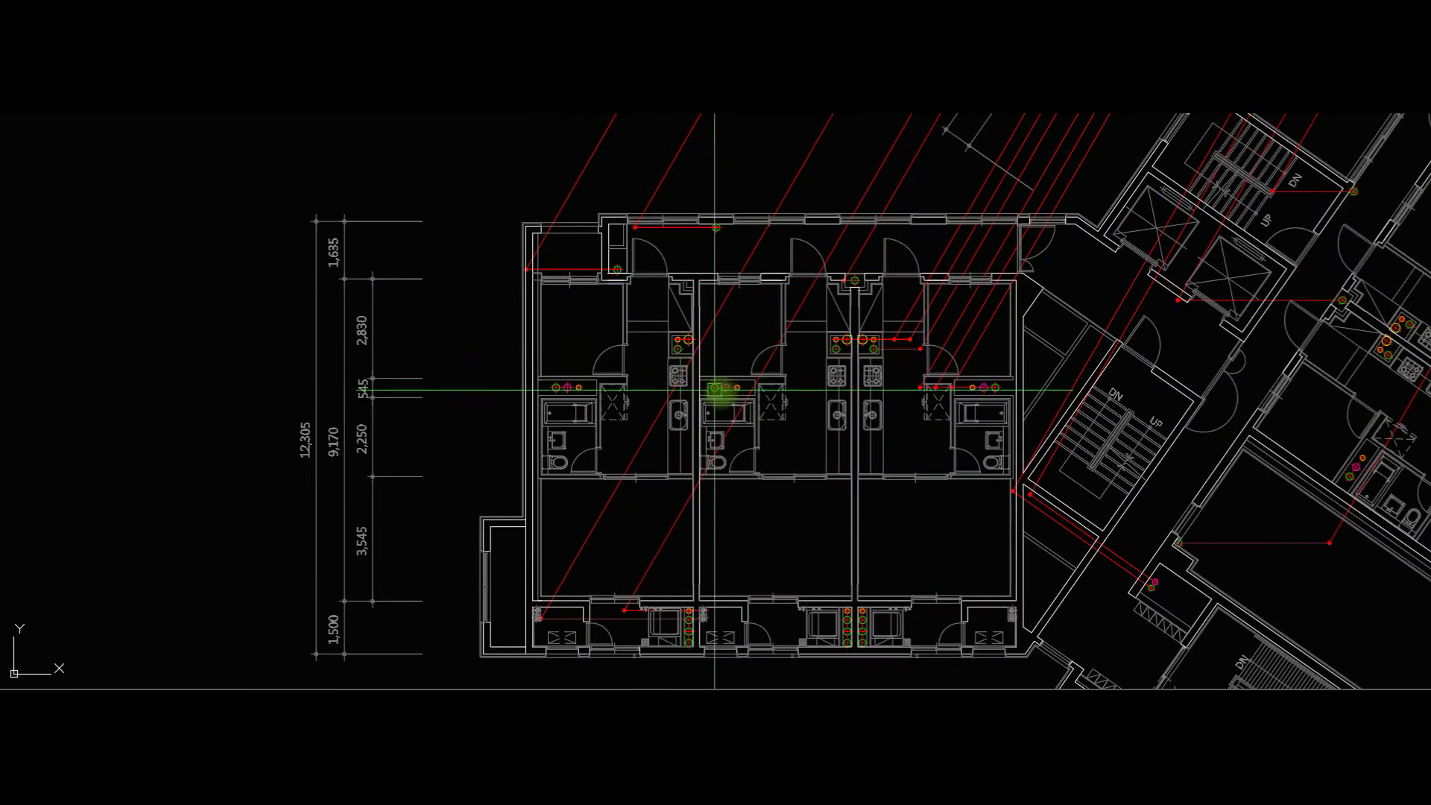
pyautogui.moveTo(932, 453); pyautogui.dragTo(941, 452, button='middle')
pyautogui.scroll(-6, 869, 329)
pyautogui.moveTo(868, 328); pyautogui.dragTo(882, 544, button='middle')
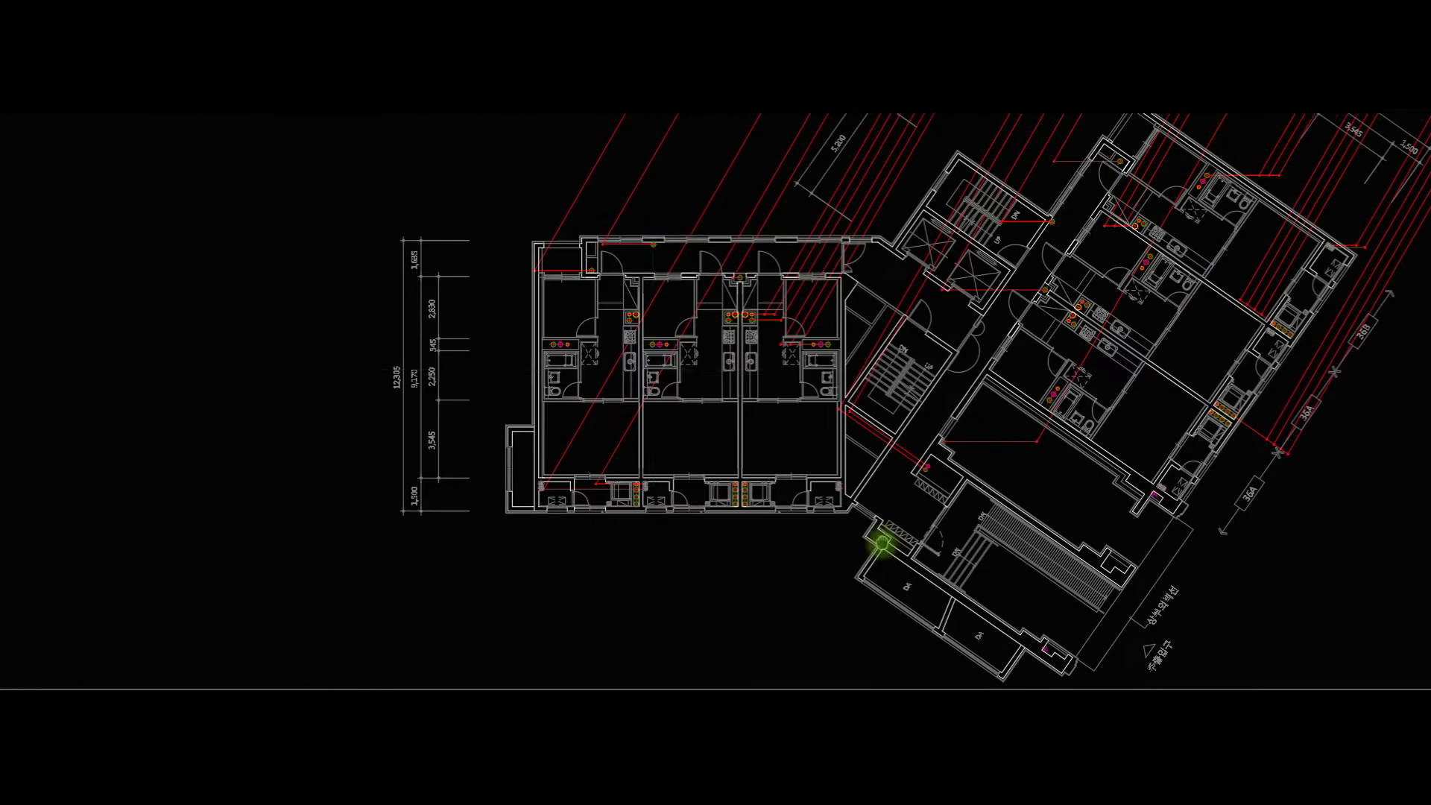
pyautogui.scroll(6, 551, 374)
pyautogui.scroll(5, 564, 310)
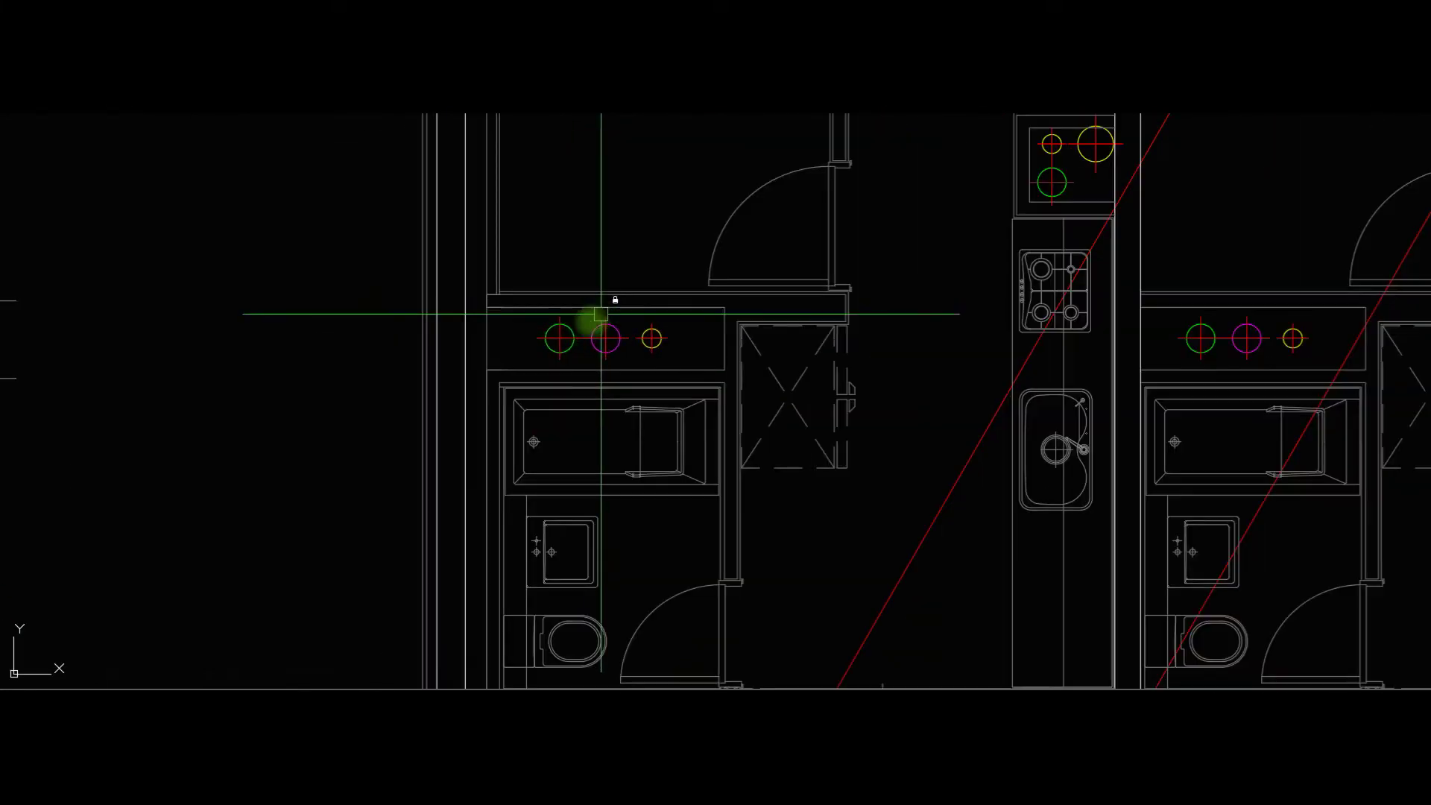
pyautogui.moveTo(913, 299); pyautogui.dragTo(652, 412, button='middle')
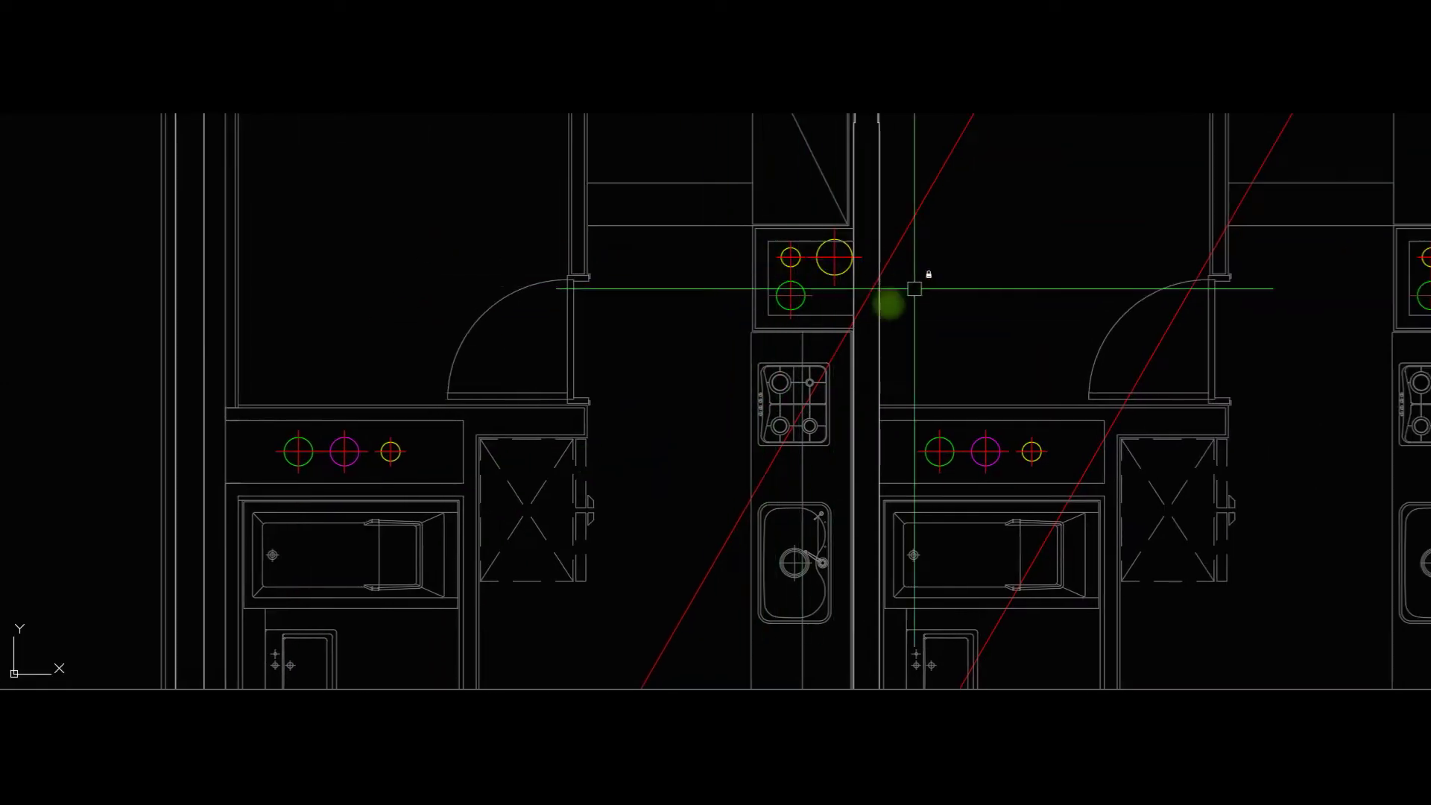
pyautogui.scroll(-5, 1021, 442)
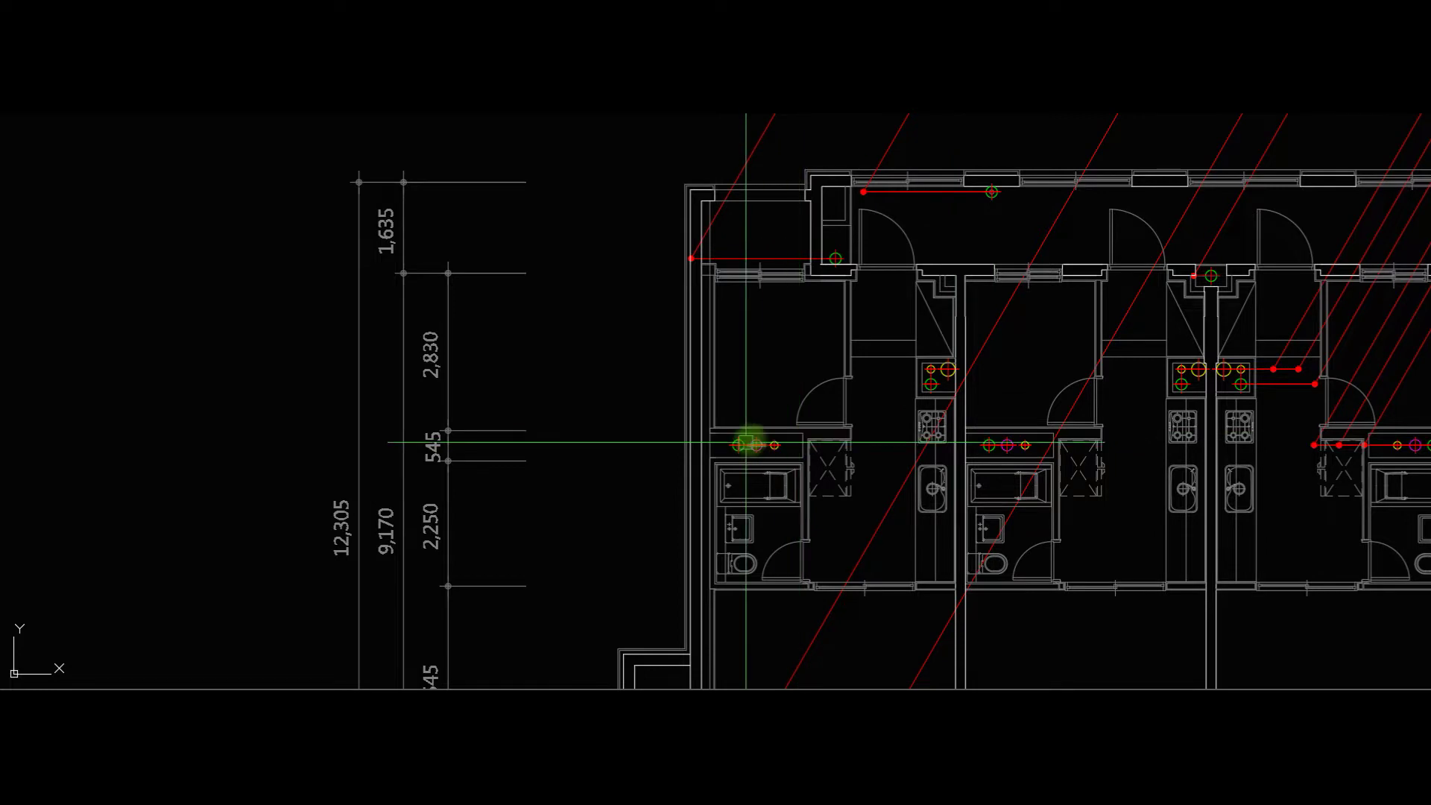
# Draw a two-segment polyline from the bathtub through the magenta pipe into the room above in the westernmost first-floor unit.
pyautogui.scroll(7, 757, 447)
pyautogui.scroll(-3, 757, 446)
pyautogui.moveTo(753, 358); pyautogui.dragTo(746, 224, button='middle')
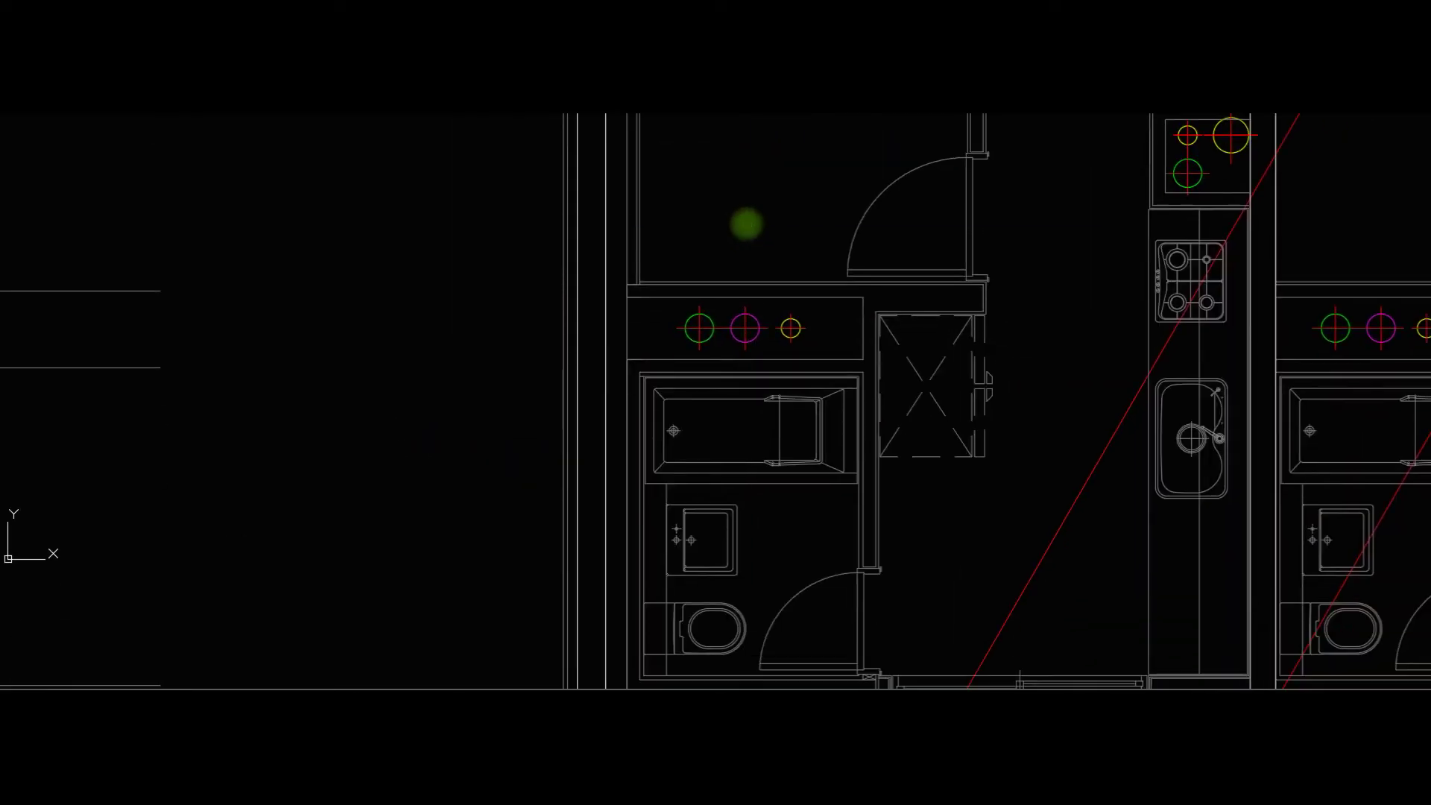
pyautogui.moveTo(816, 275); pyautogui.dragTo(756, 278, button='middle')
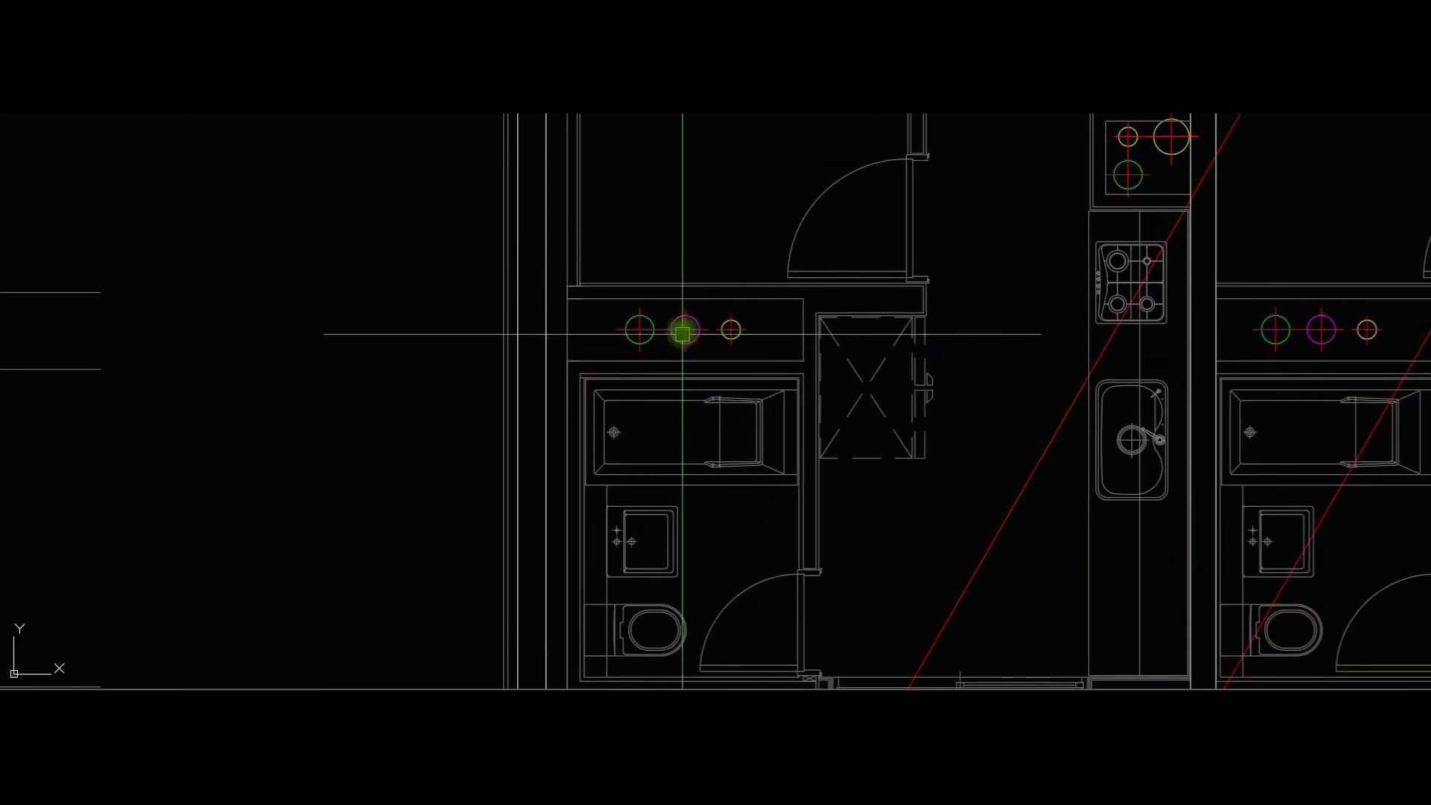
pyautogui.click(670, 487)
pyautogui.click(690, 241)
pyautogui.click(834, 138)
pyautogui.moveTo(823, 164); pyautogui.dragTo(816, 310, button='middle')
pyautogui.scroll(-4, 816, 310)
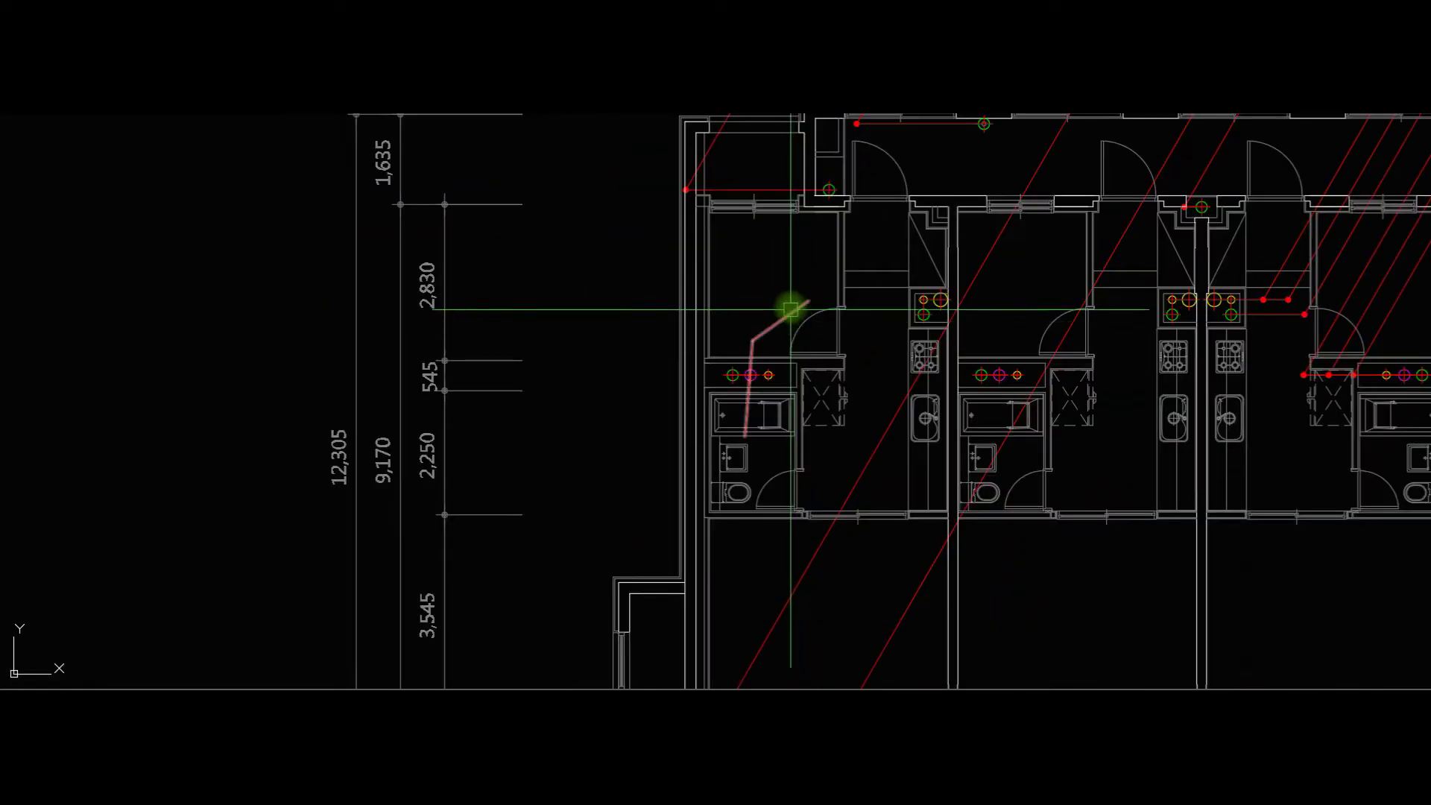
# Draw a multi-segment polyline along the balconies of the three horizontal-wing units, passing through the green pipe shafts between the laundry spaces.
pyautogui.scroll(6, 745, 372)
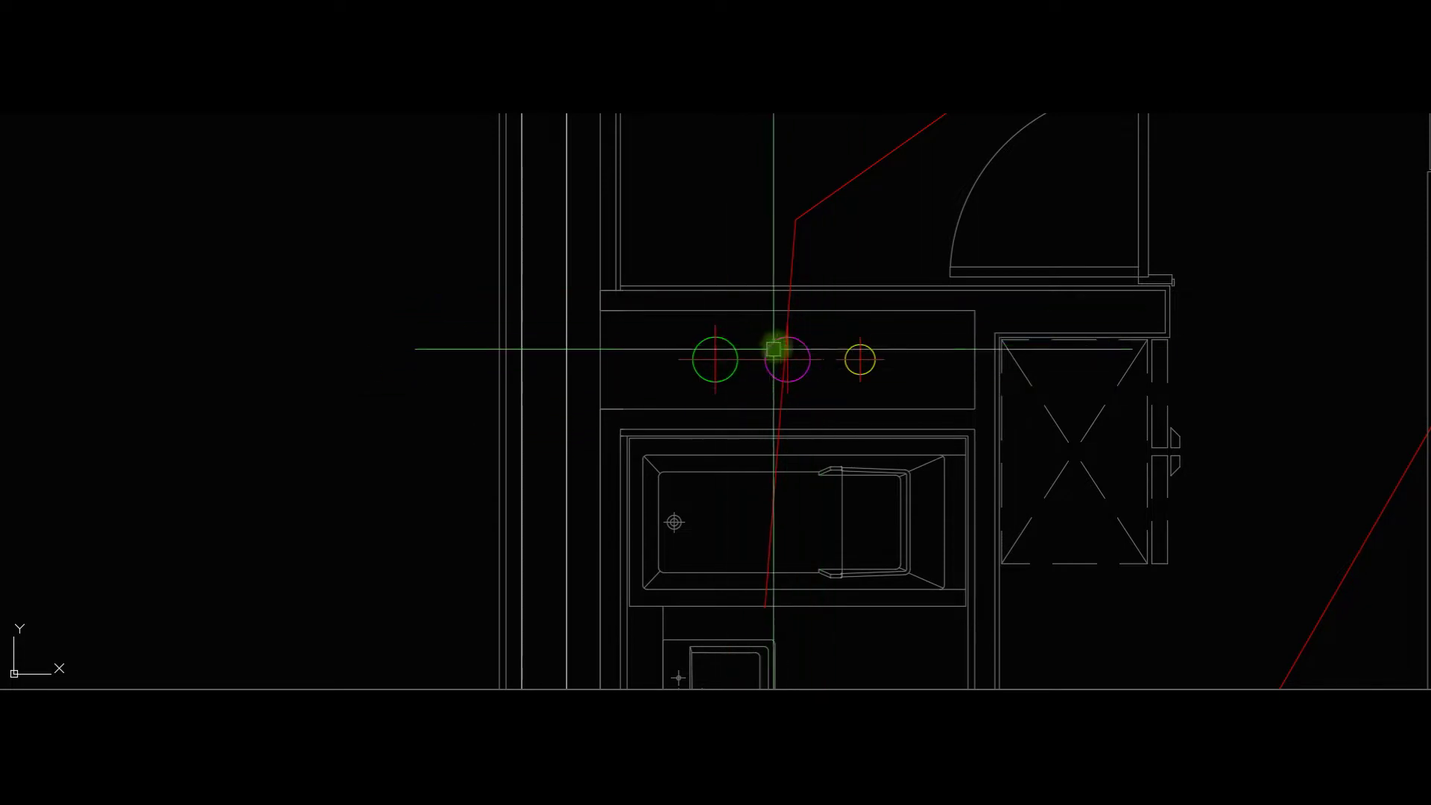
pyautogui.moveTo(874, 321); pyautogui.dragTo(809, 277, button='middle')
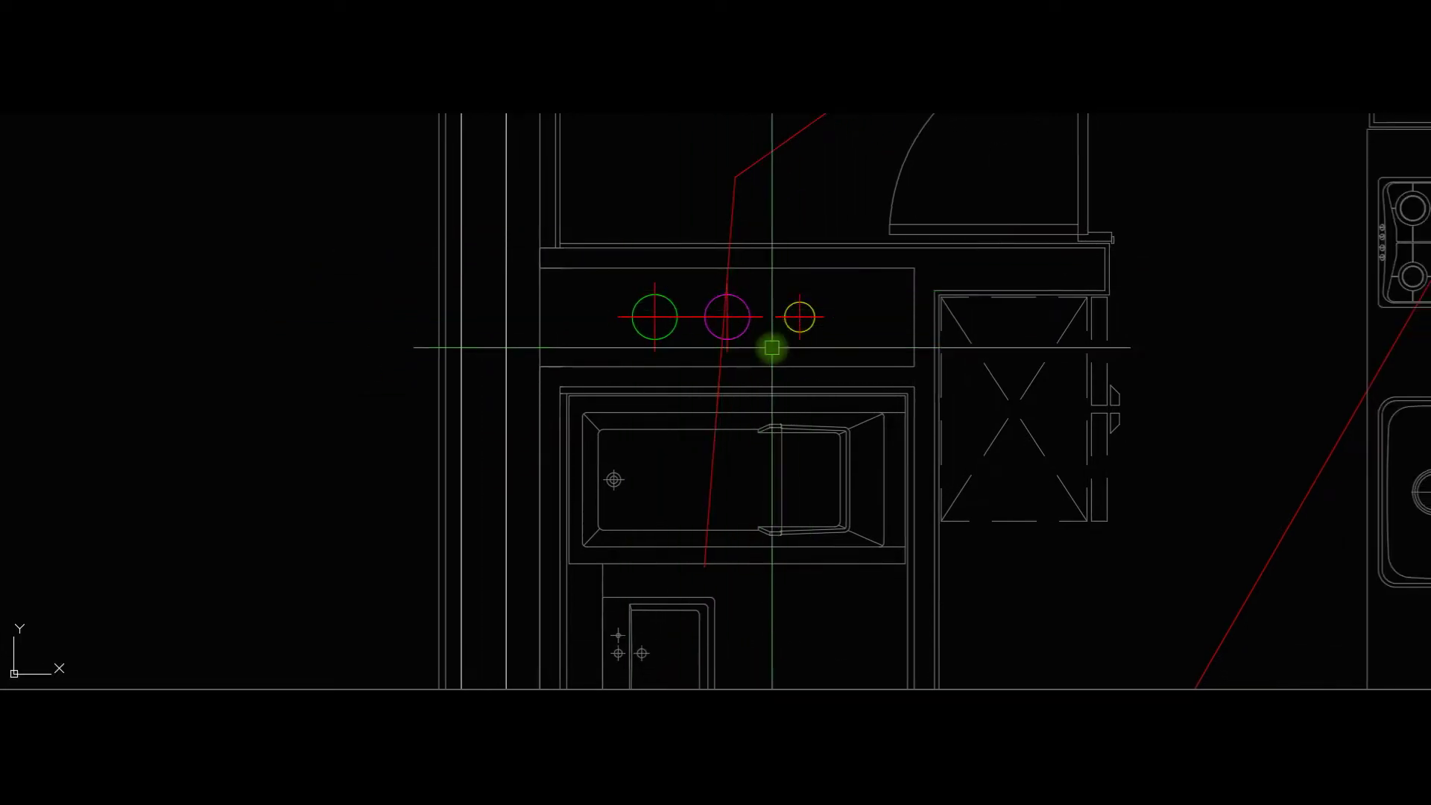
pyautogui.scroll(-2, 770, 345)
pyautogui.scroll(-2, 819, 308)
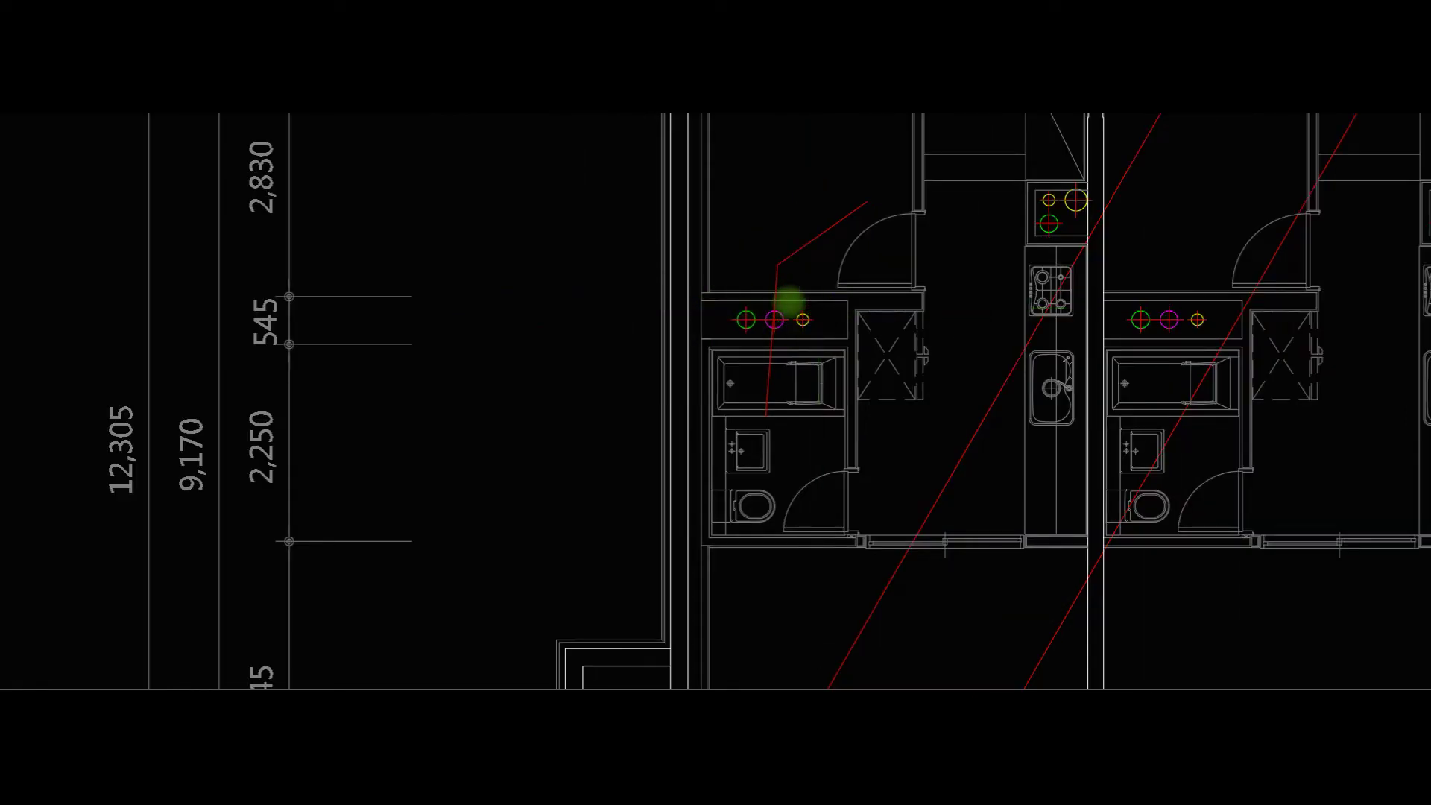
pyautogui.scroll(-2, 790, 302)
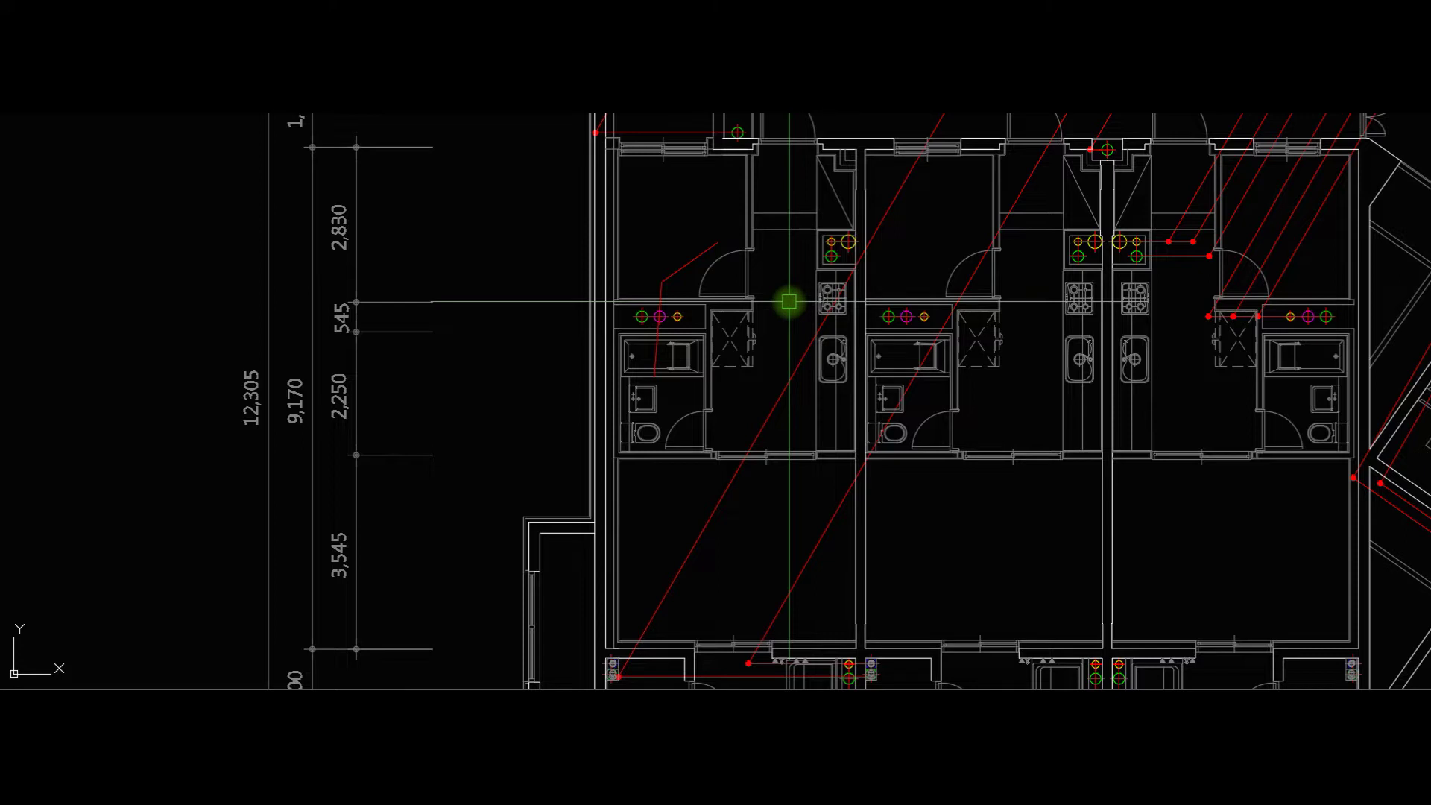
pyautogui.moveTo(971, 326); pyautogui.dragTo(849, 291, button='middle')
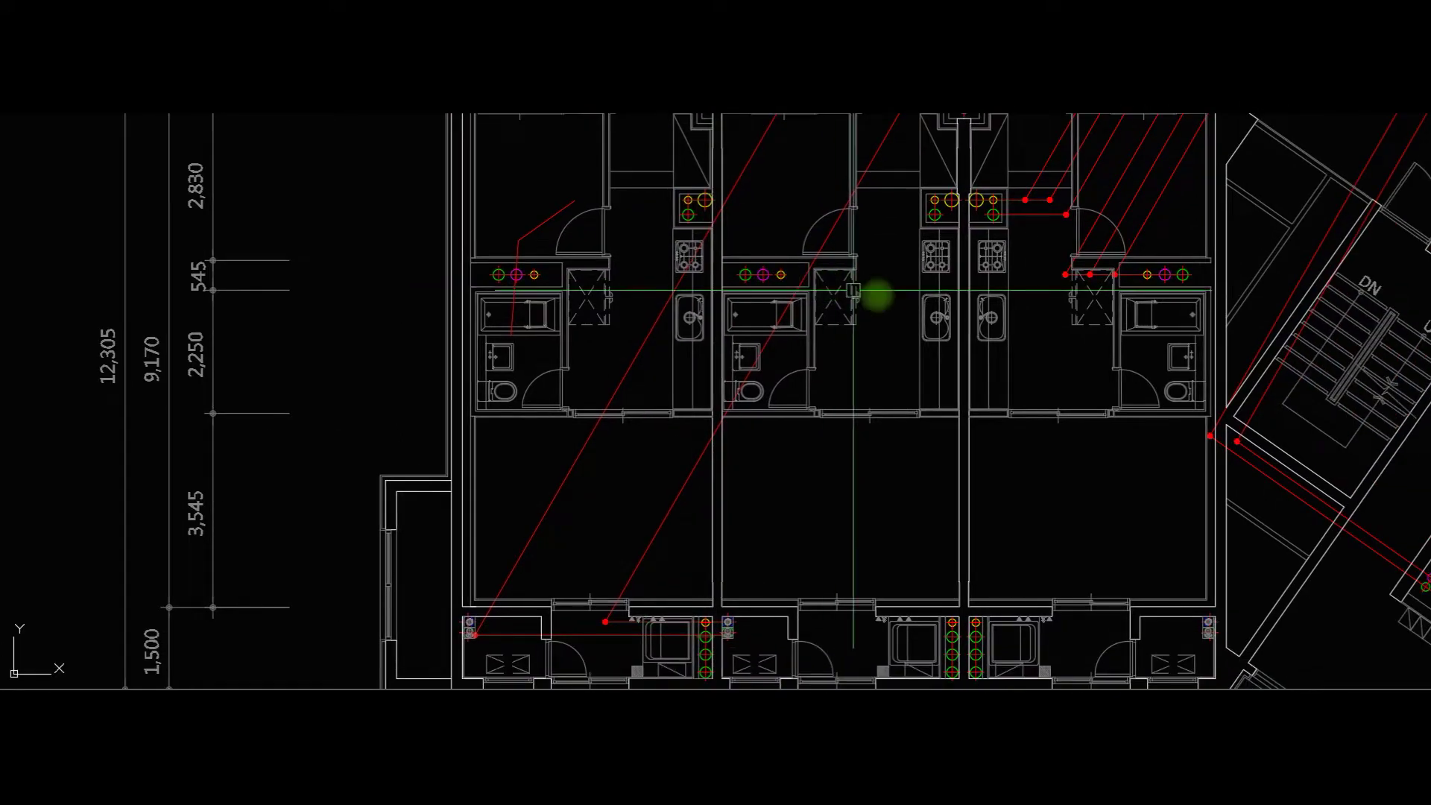
pyautogui.scroll(4, 763, 437)
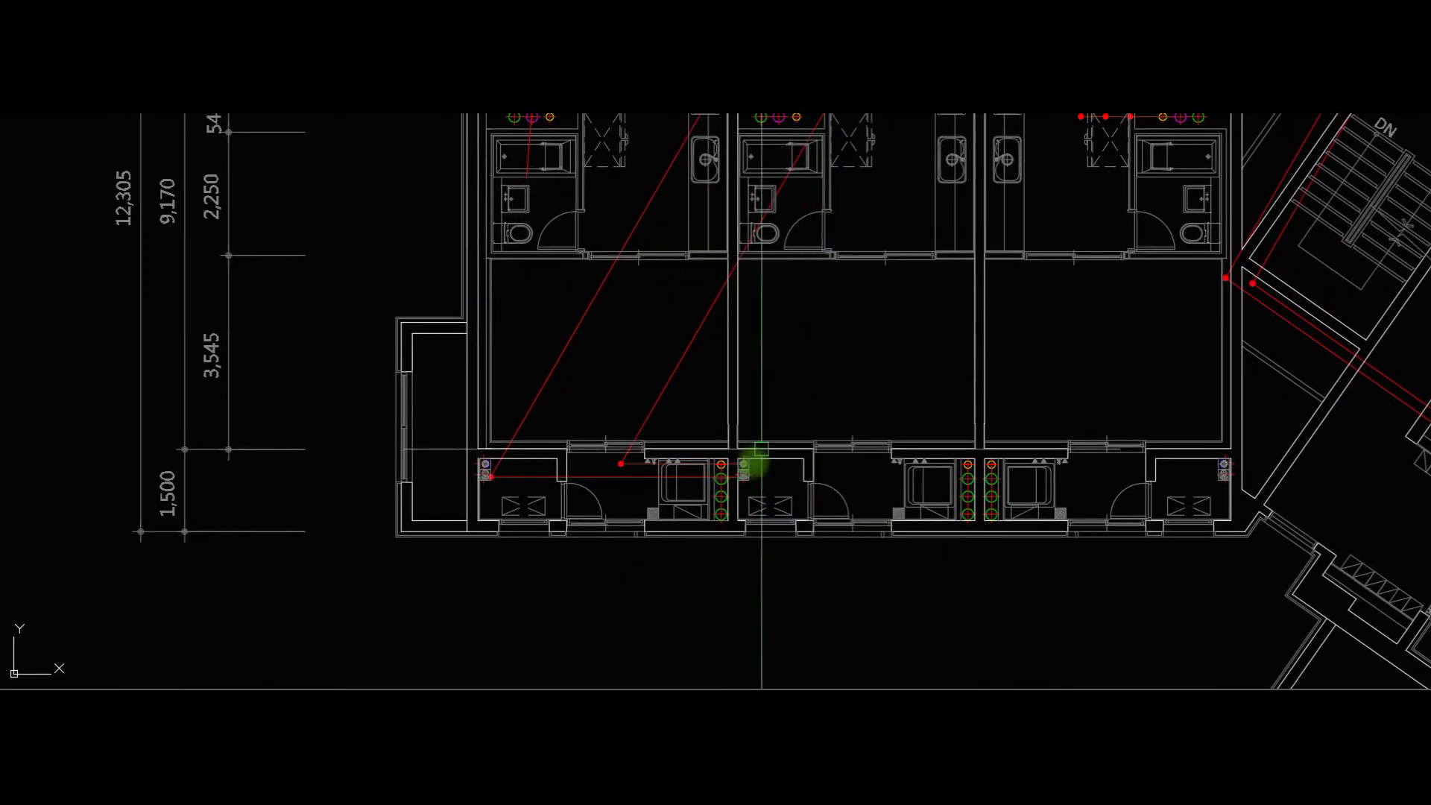
pyautogui.scroll(4, 698, 556)
pyautogui.scroll(-4, 792, 380)
pyautogui.moveTo(793, 348); pyautogui.dragTo(791, 316, button='middle')
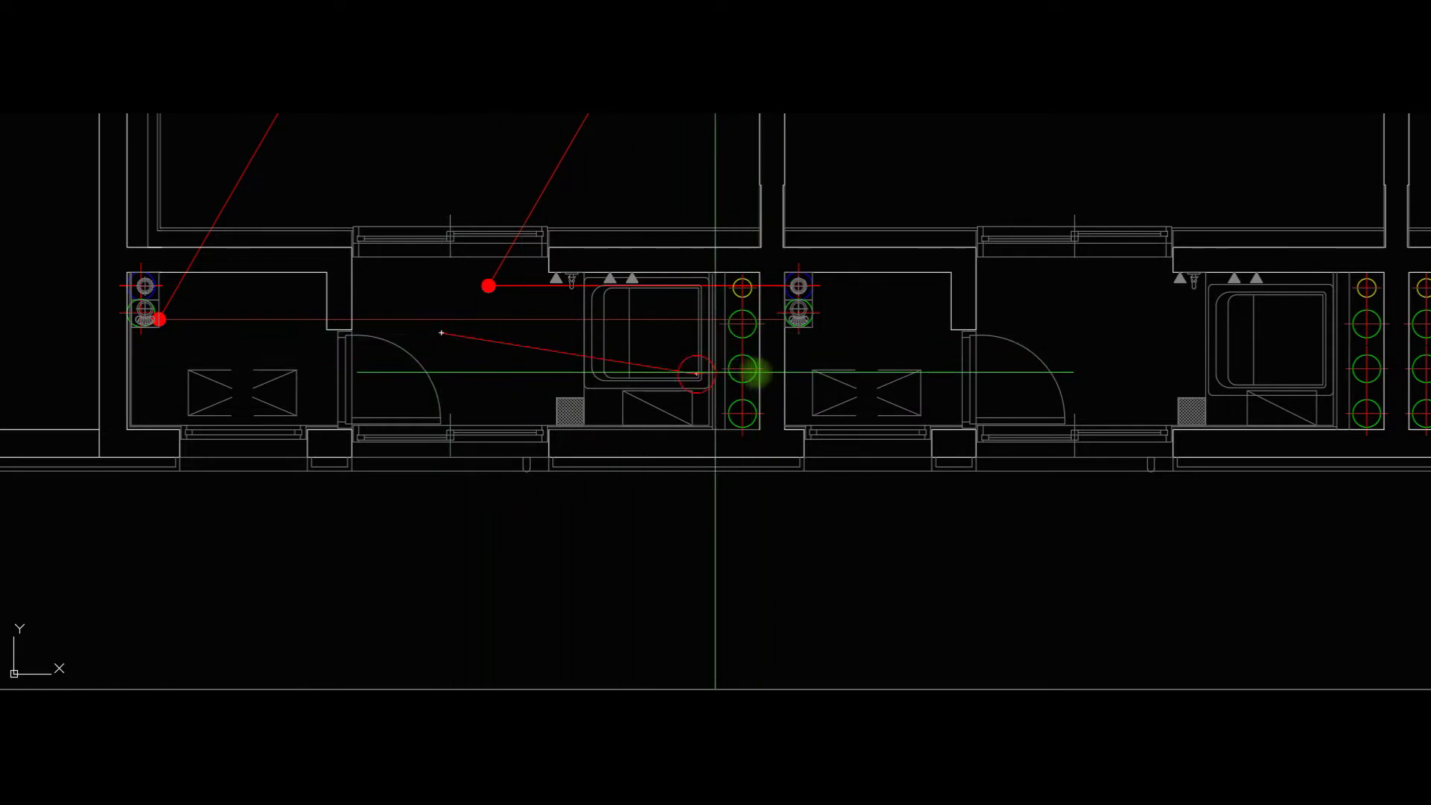
pyautogui.click(1287, 371)
pyautogui.moveTo(1373, 358); pyautogui.dragTo(1129, 345, button='middle')
pyautogui.click(1234, 353)
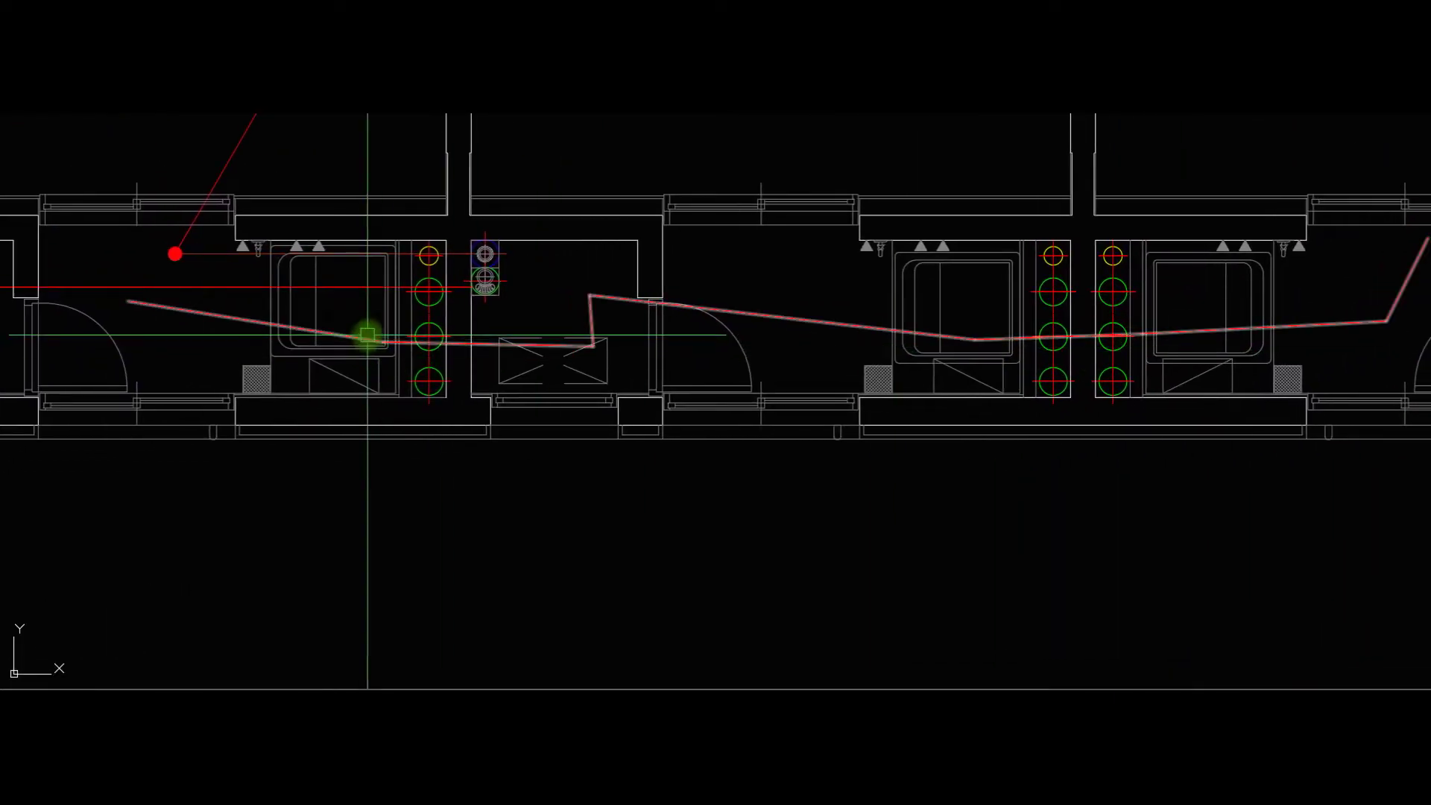
# Examine the first-floor pipe shafts from the balconies through the stair and elevator core to the angled wing's units.
pyautogui.scroll(4, 384, 330)
pyautogui.scroll(-5, 426, 353)
pyautogui.scroll(4, 549, 320)
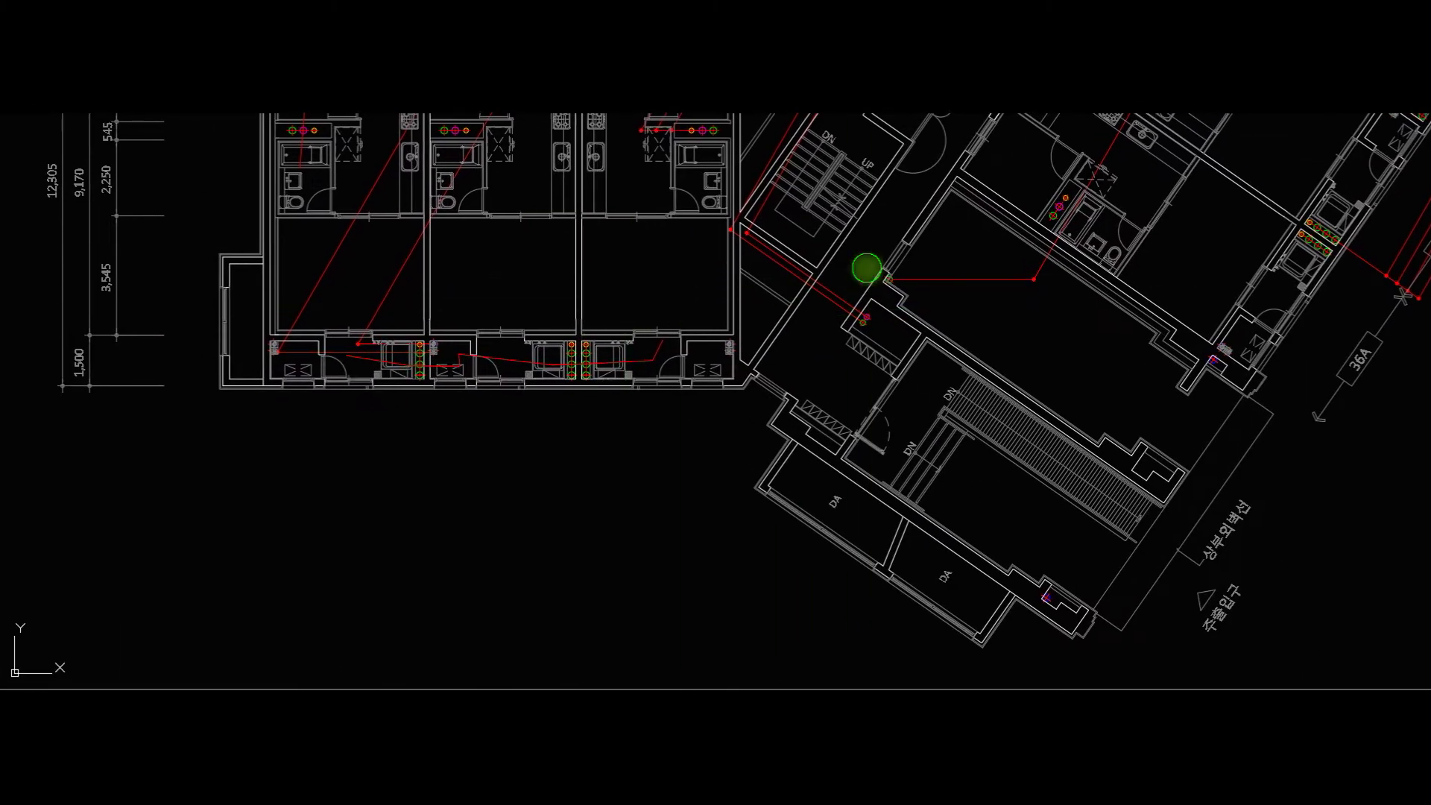
pyautogui.moveTo(865, 268); pyautogui.dragTo(850, 351, button='middle')
pyautogui.moveTo(885, 271); pyautogui.dragTo(809, 337, button='middle')
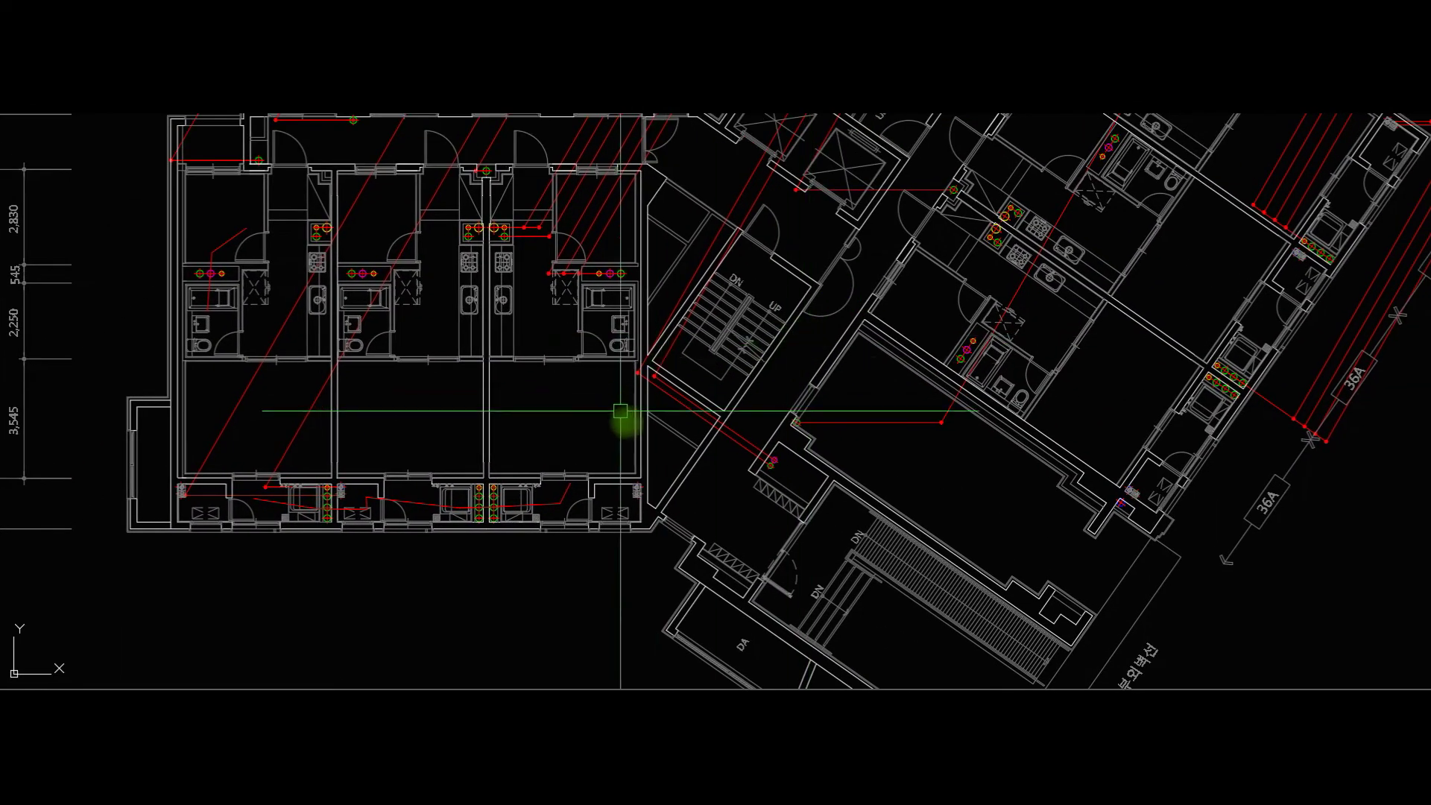
pyautogui.scroll(5, 620, 411)
pyautogui.scroll(-3, 932, 428)
pyautogui.moveTo(964, 432); pyautogui.dragTo(922, 471, button='middle')
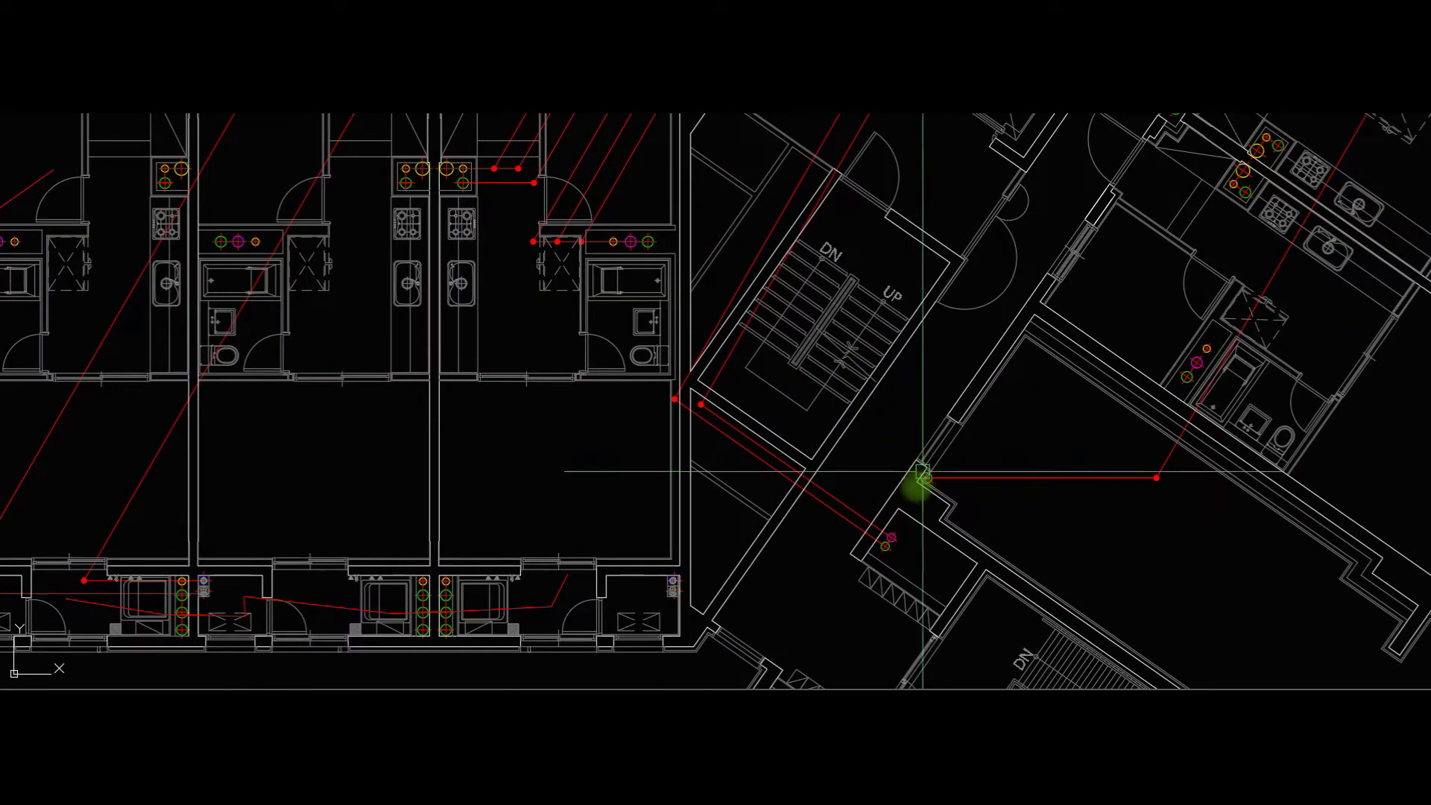
pyautogui.scroll(2, 907, 567)
pyautogui.scroll(-2, 900, 471)
pyautogui.moveTo(1003, 412); pyautogui.dragTo(827, 476, button='middle')
pyautogui.scroll(-1, 826, 478)
pyautogui.moveTo(956, 393); pyautogui.dragTo(894, 455, button='middle')
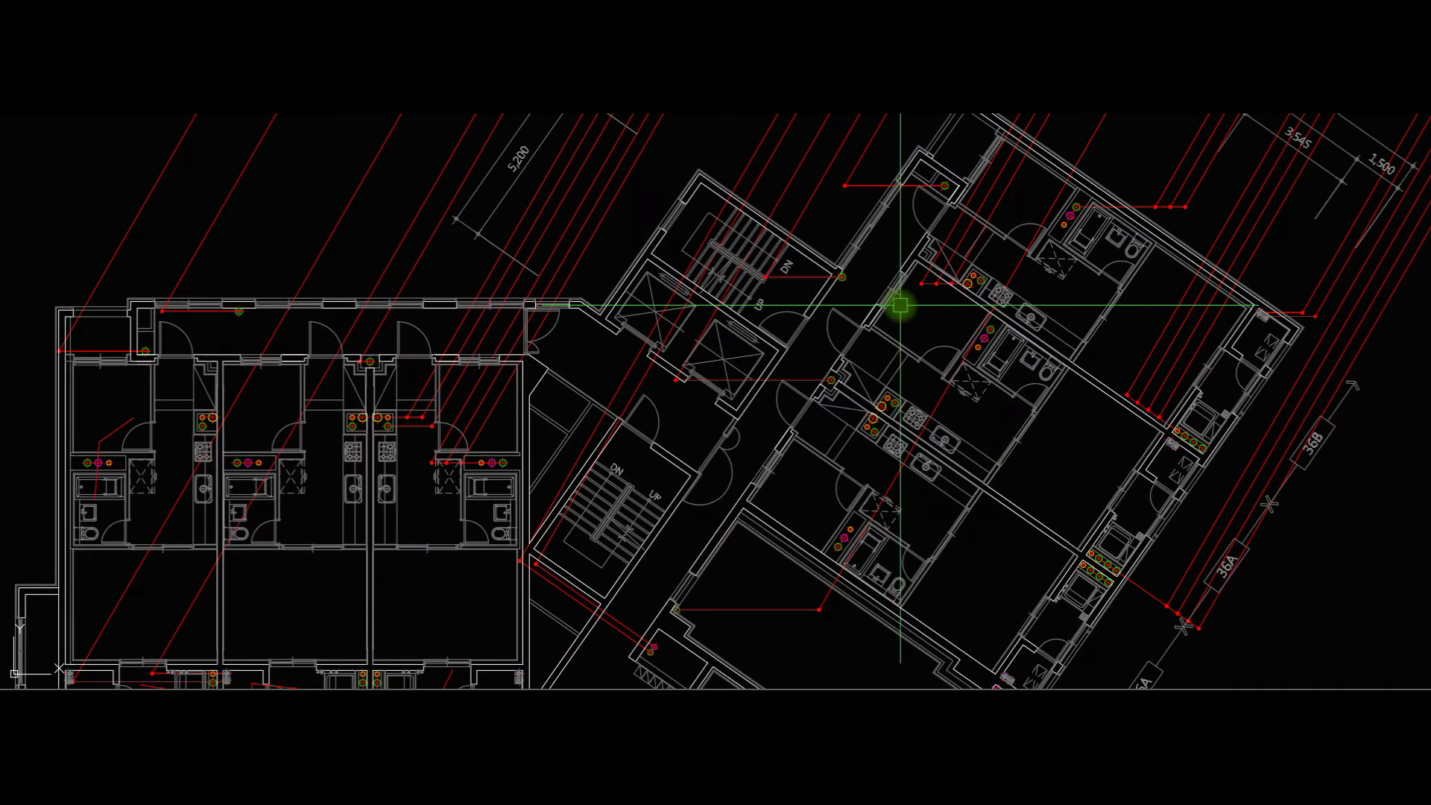
pyautogui.scroll(2, 906, 173)
pyautogui.moveTo(565, 478); pyautogui.dragTo(863, 275, button='middle')
pyautogui.scroll(-6, 675, 264)
pyautogui.scroll(4, 744, 282)
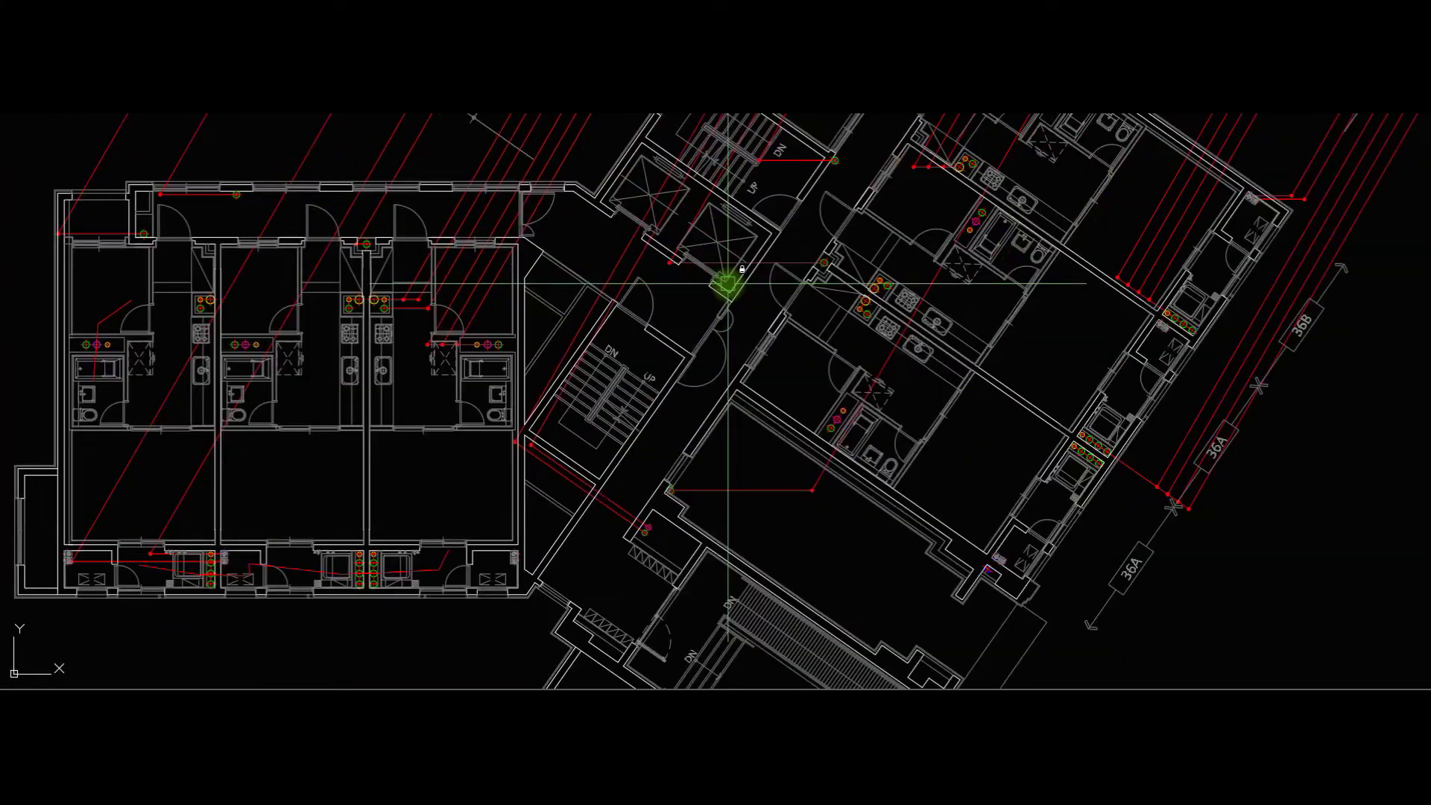
# Examine the second-floor (지상2층) sanitary piping plan, covering the horizontal wing's shafts, the stair core and the angled wing's units.
pyautogui.scroll(-4, 838, 346)
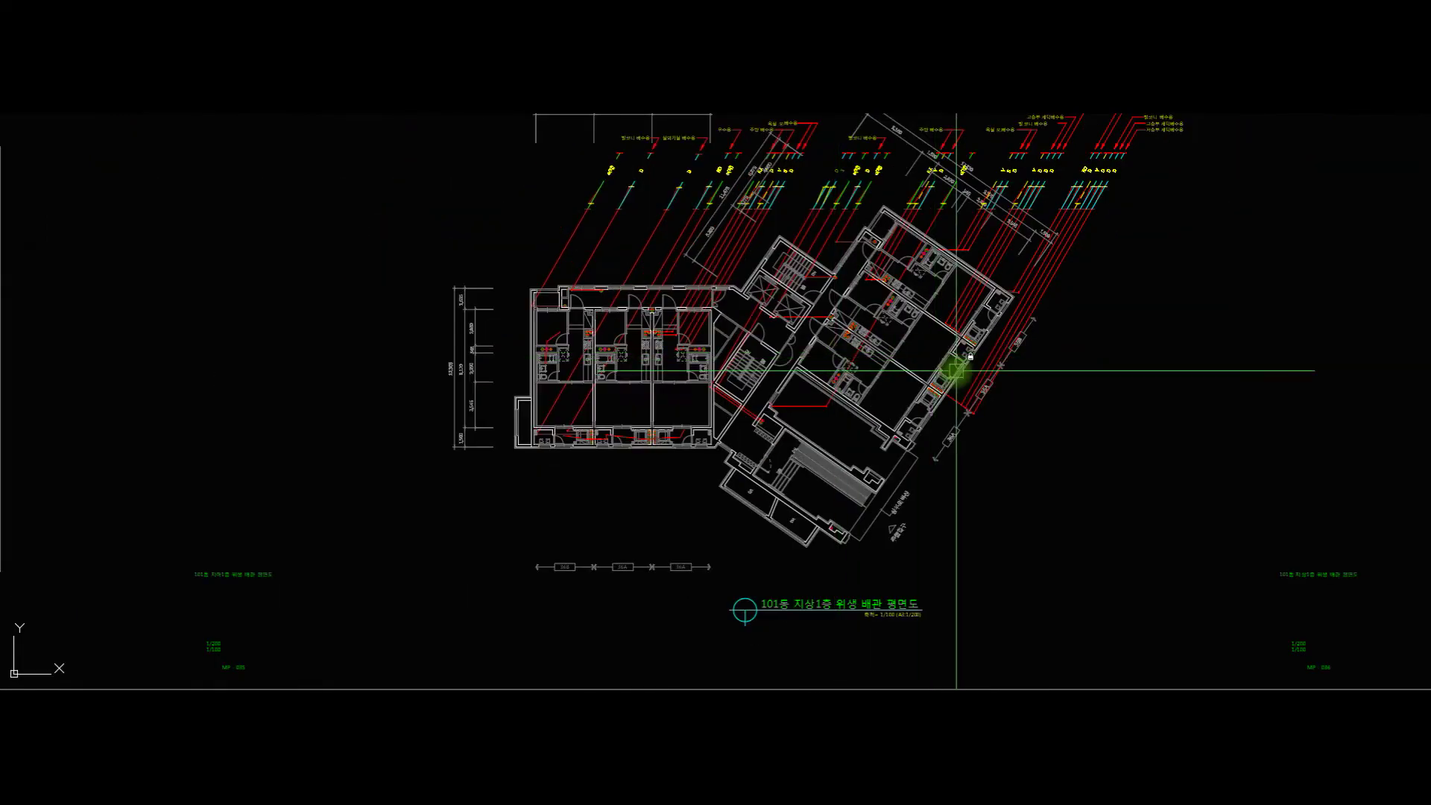
pyautogui.moveTo(937, 332); pyautogui.dragTo(261, 350, button='middle')
pyautogui.moveTo(1028, 360); pyautogui.dragTo(648, 367, button='middle')
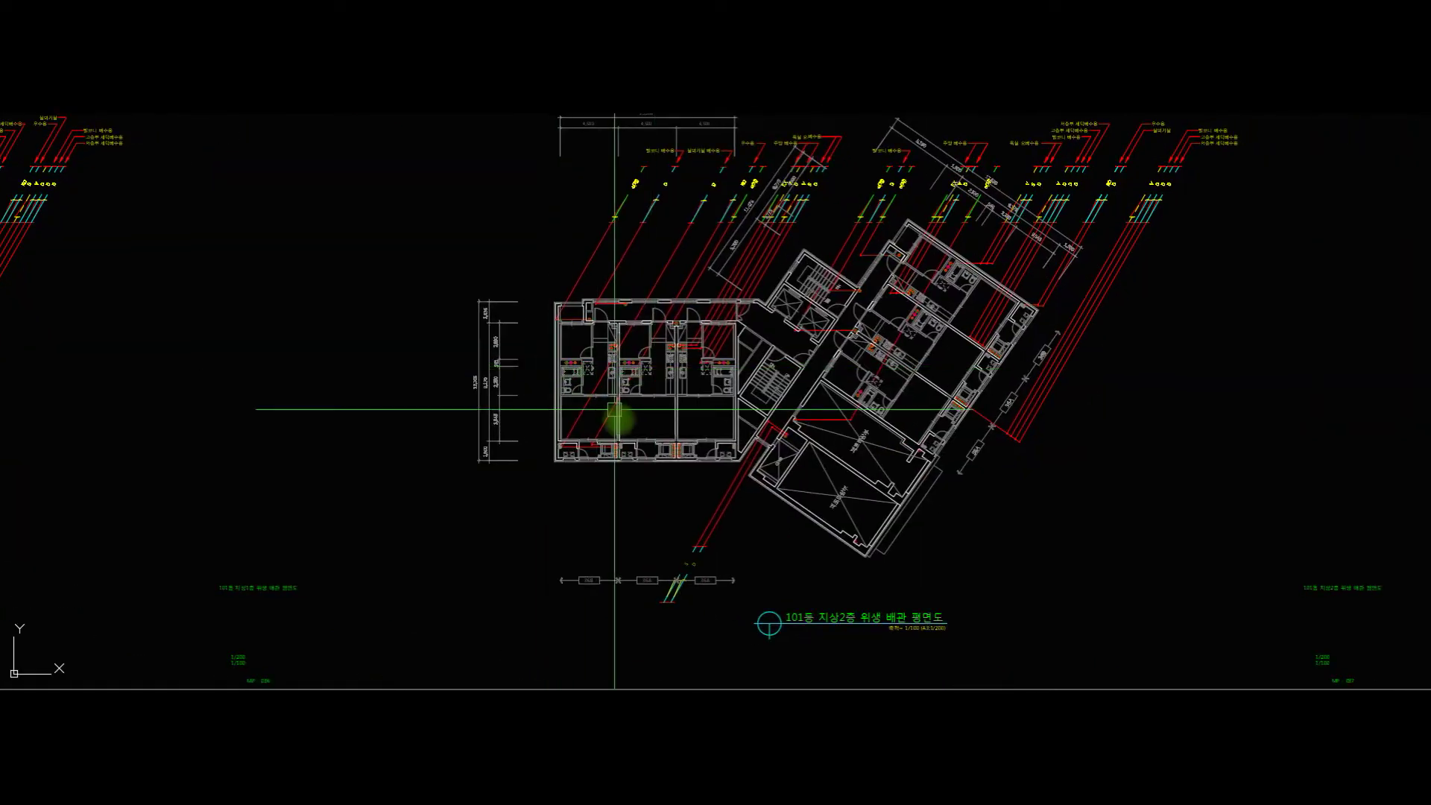
pyautogui.scroll(4, 621, 427)
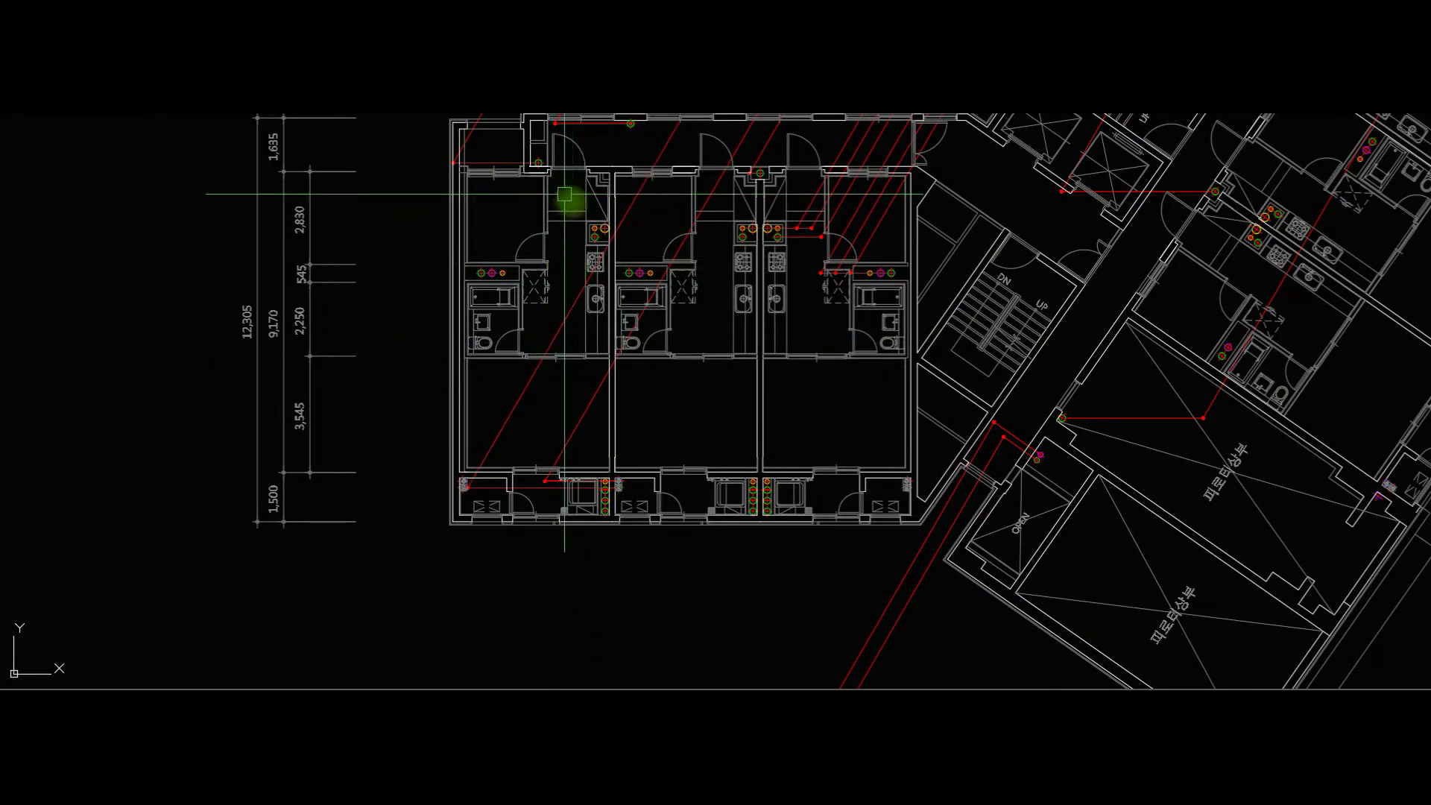
pyautogui.scroll(2, 564, 195)
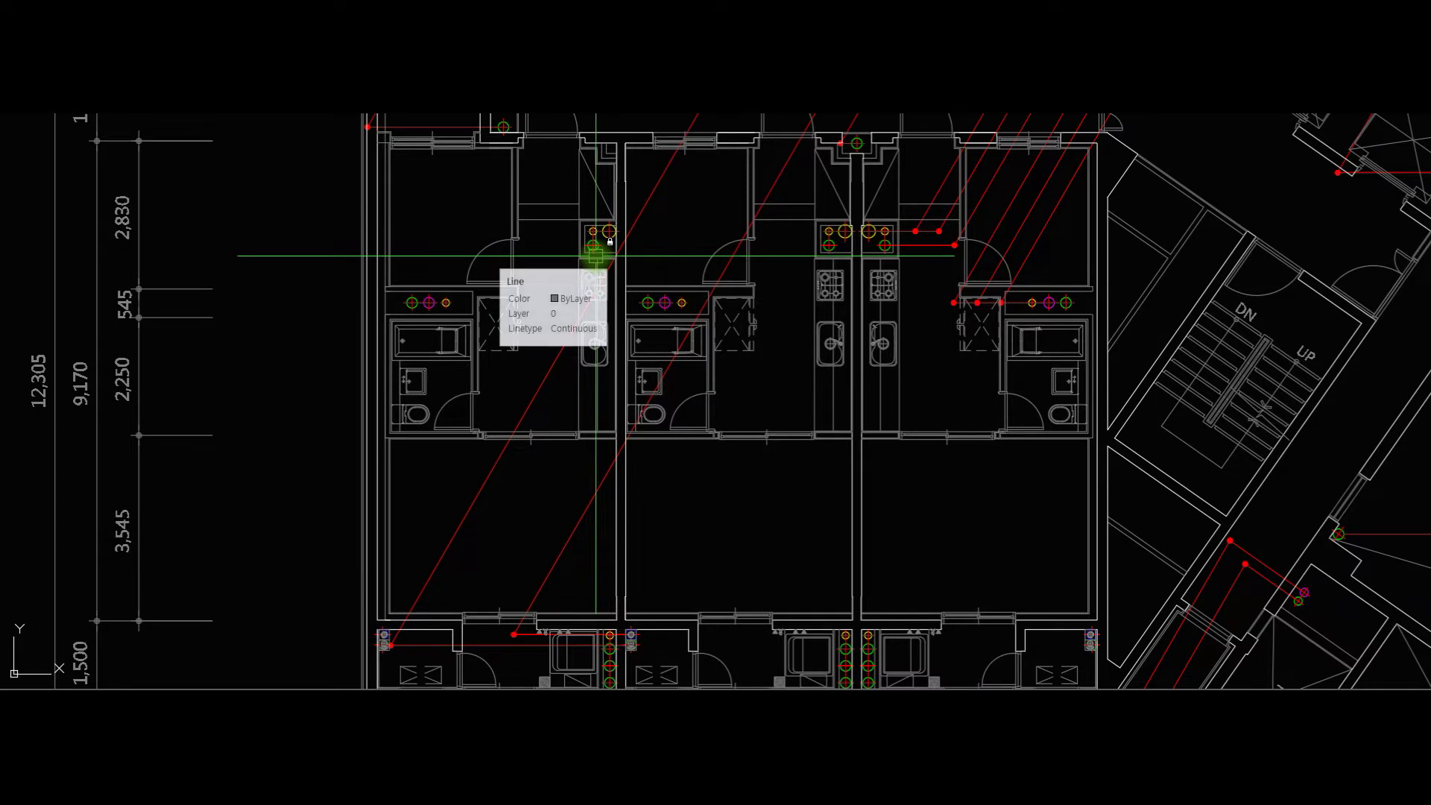
pyautogui.moveTo(904, 295); pyautogui.dragTo(804, 314, button='middle')
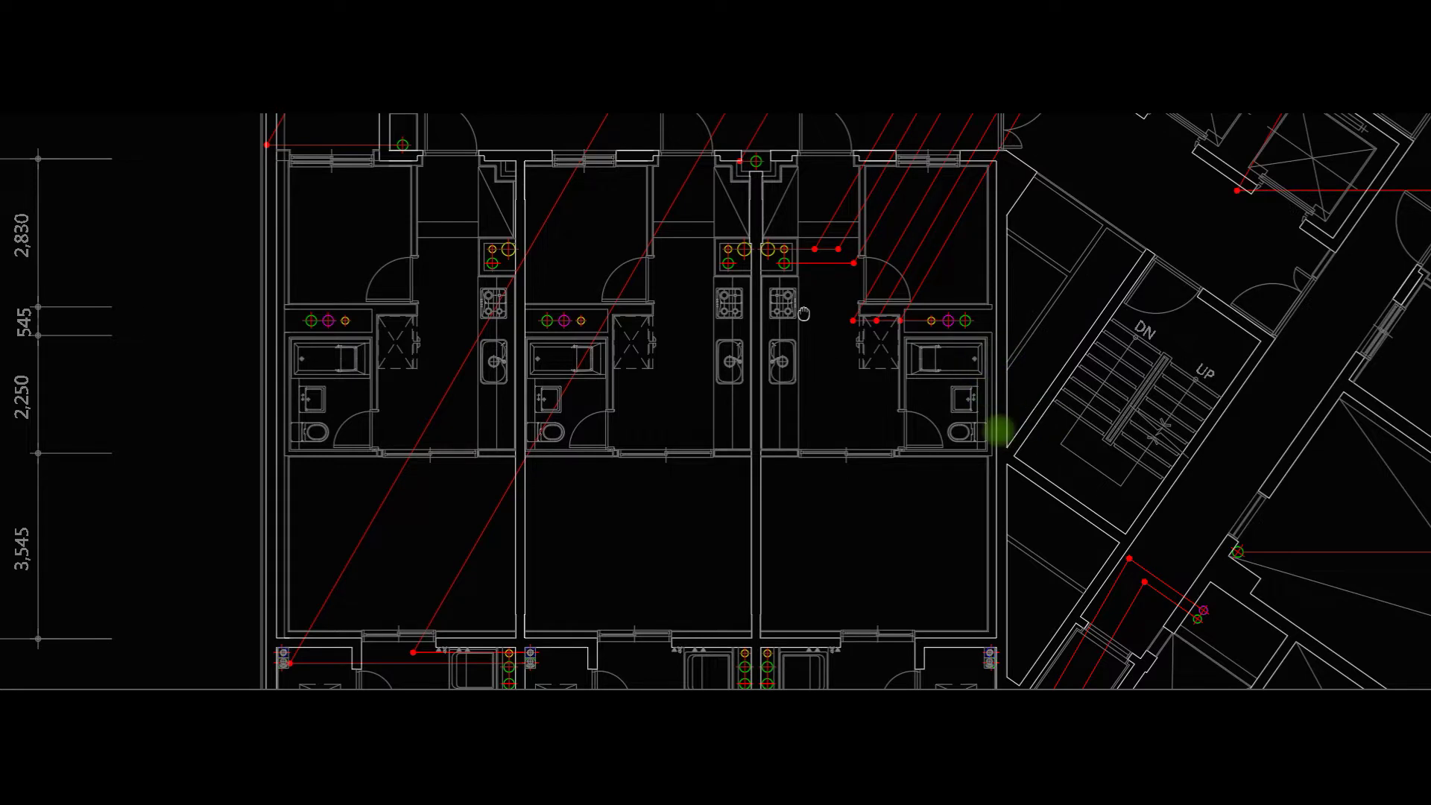
pyautogui.scroll(-2, 989, 311)
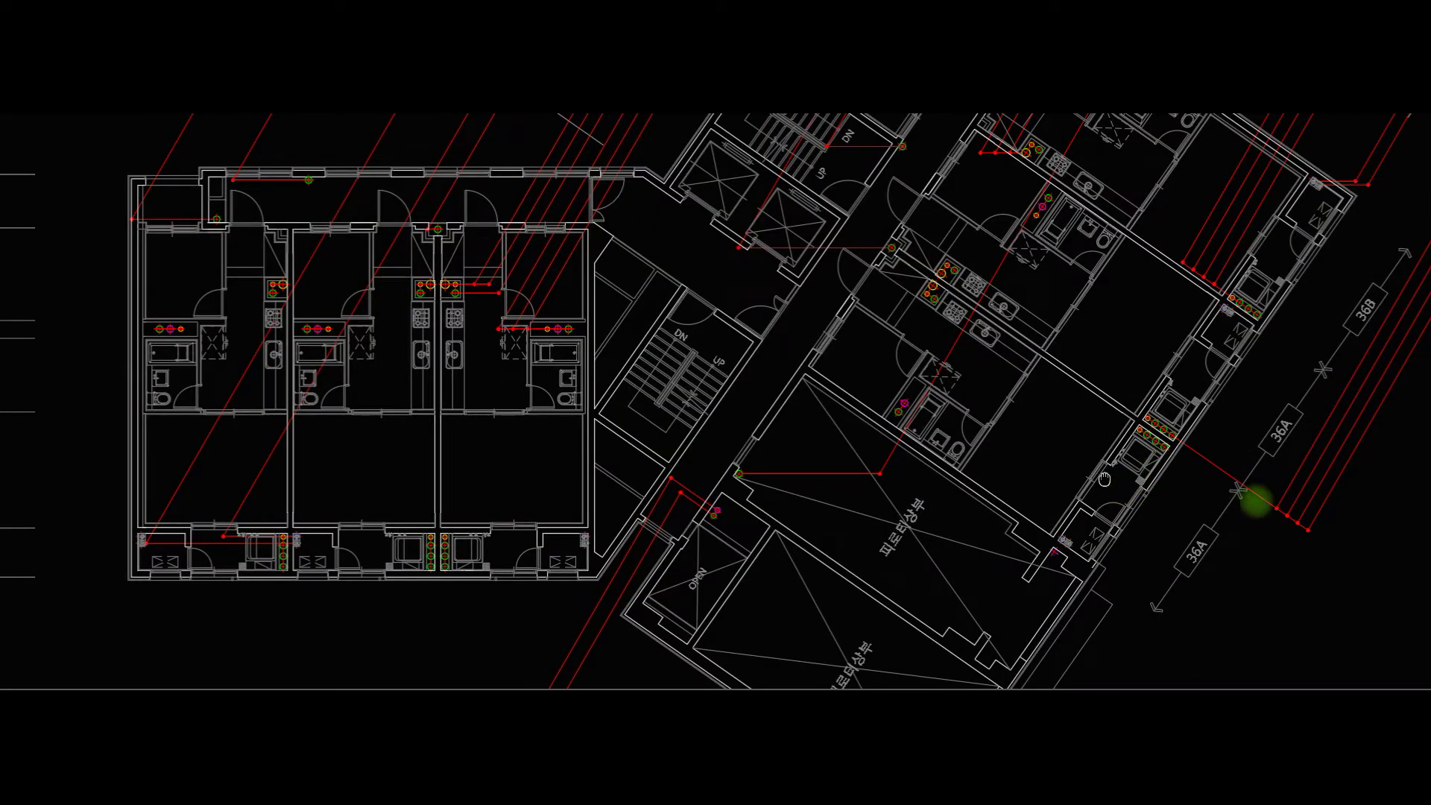
pyautogui.scroll(-6, 1297, 503)
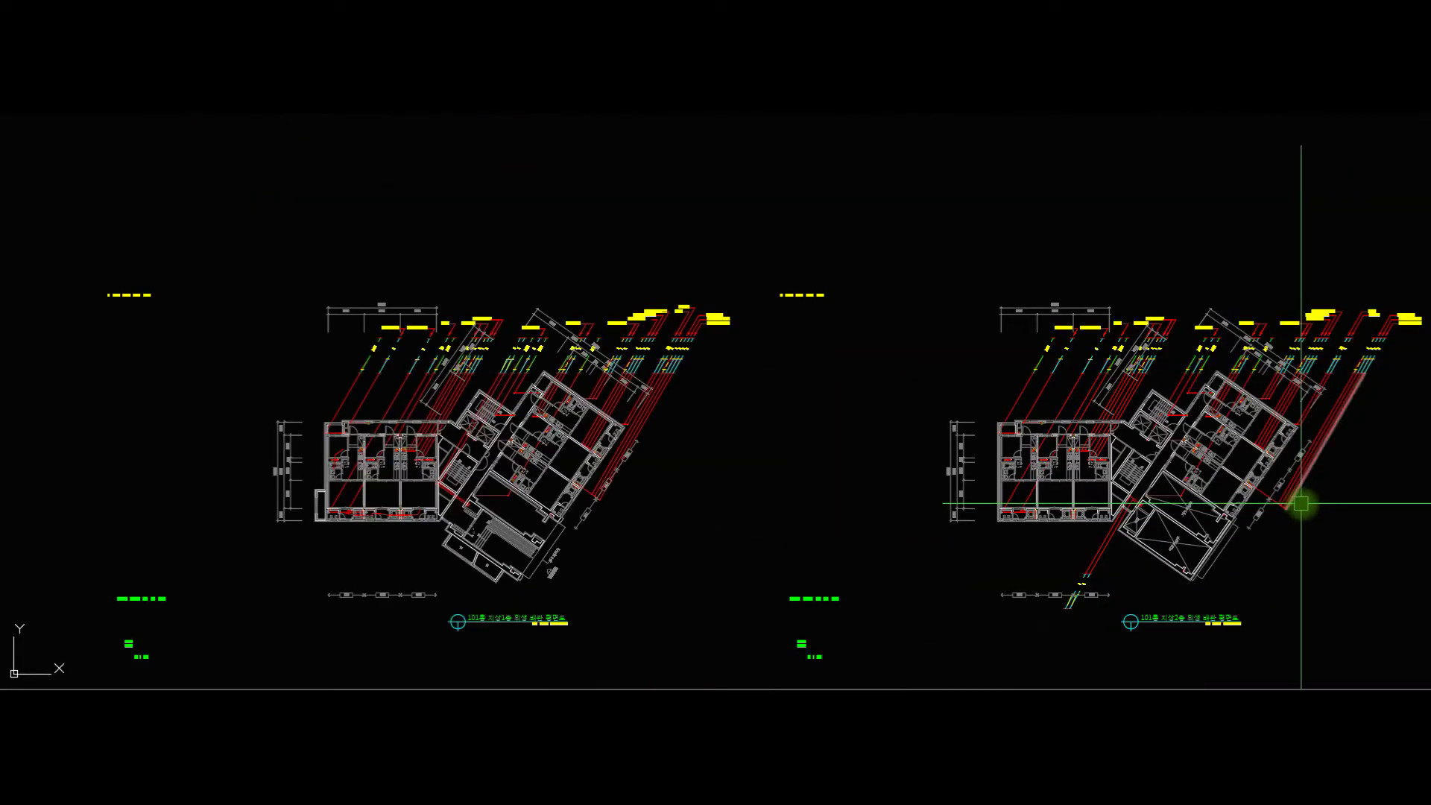
# Examine the piping plans above the second floor, comparing the horizontal wing's roof area with the angled wing's units.
pyautogui.moveTo(1163, 459); pyautogui.dragTo(668, 406, button='middle')
pyautogui.moveTo(1103, 404); pyautogui.dragTo(633, 407, button='middle')
pyautogui.moveTo(981, 419); pyautogui.dragTo(591, 401, button='middle')
pyautogui.moveTo(1031, 418); pyautogui.dragTo(538, 373, button='middle')
pyautogui.scroll(6, 597, 311)
pyautogui.scroll(-2, 835, 326)
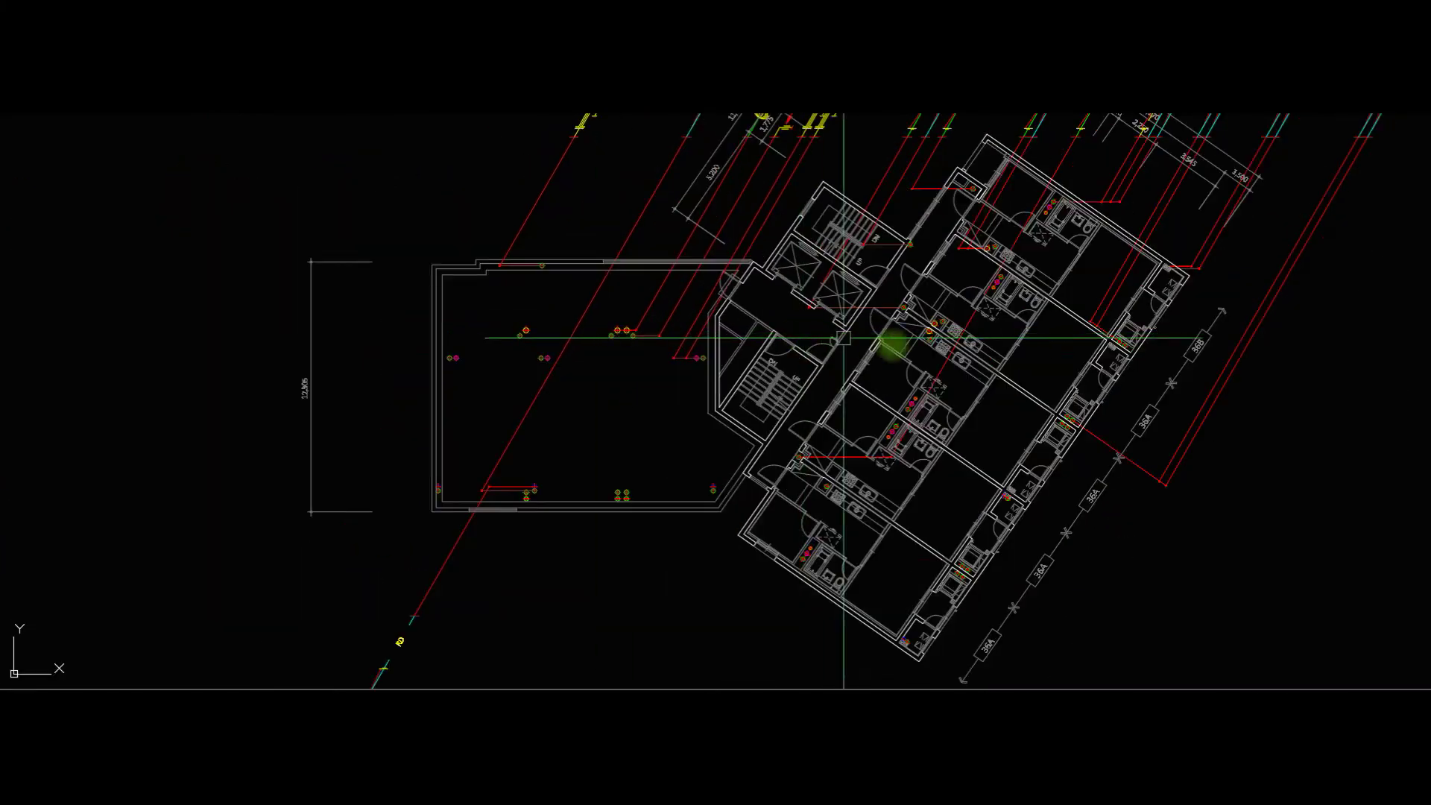
pyautogui.moveTo(840, 329); pyautogui.dragTo(536, 358, button='middle')
pyautogui.moveTo(1379, 343); pyautogui.dragTo(565, 343, button='middle')
pyautogui.scroll(-4, 977, 373)
pyautogui.moveTo(1113, 385); pyautogui.dragTo(763, 329, button='middle')
pyautogui.scroll(6, 993, 351)
# Compare the row of sanitary piping plans from the basement sheets through the first- and second-floor sheets.
pyautogui.scroll(-9, 1009, 357)
pyautogui.moveTo(1189, 404); pyautogui.dragTo(1337, 403, button='middle')
pyautogui.scroll(-4, 605, 337)
pyautogui.scroll(4, 568, 393)
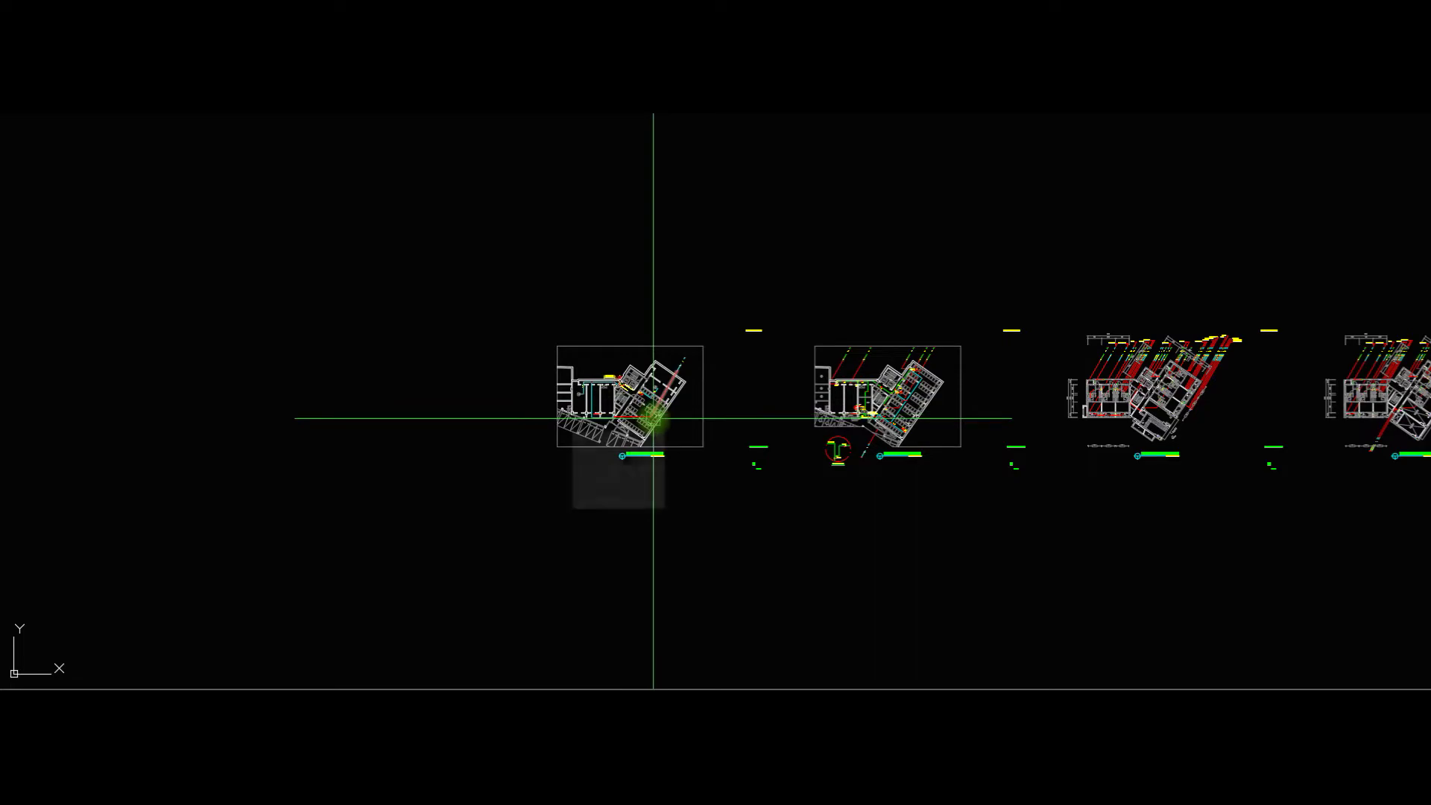
pyautogui.moveTo(884, 447); pyautogui.dragTo(483, 464, button='middle')
pyautogui.scroll(5, 759, 433)
pyautogui.scroll(-4, 760, 435)
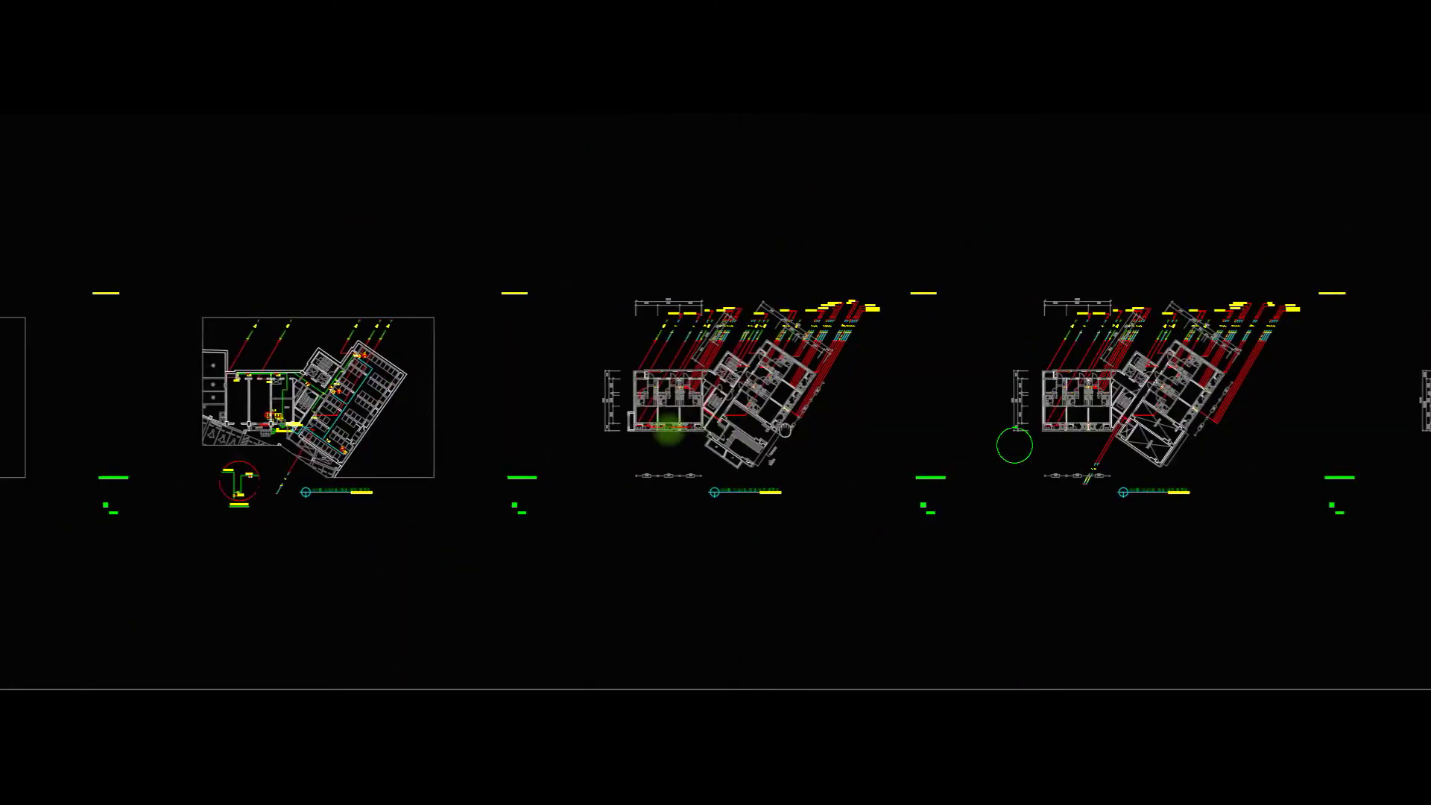
pyautogui.scroll(2, 861, 437)
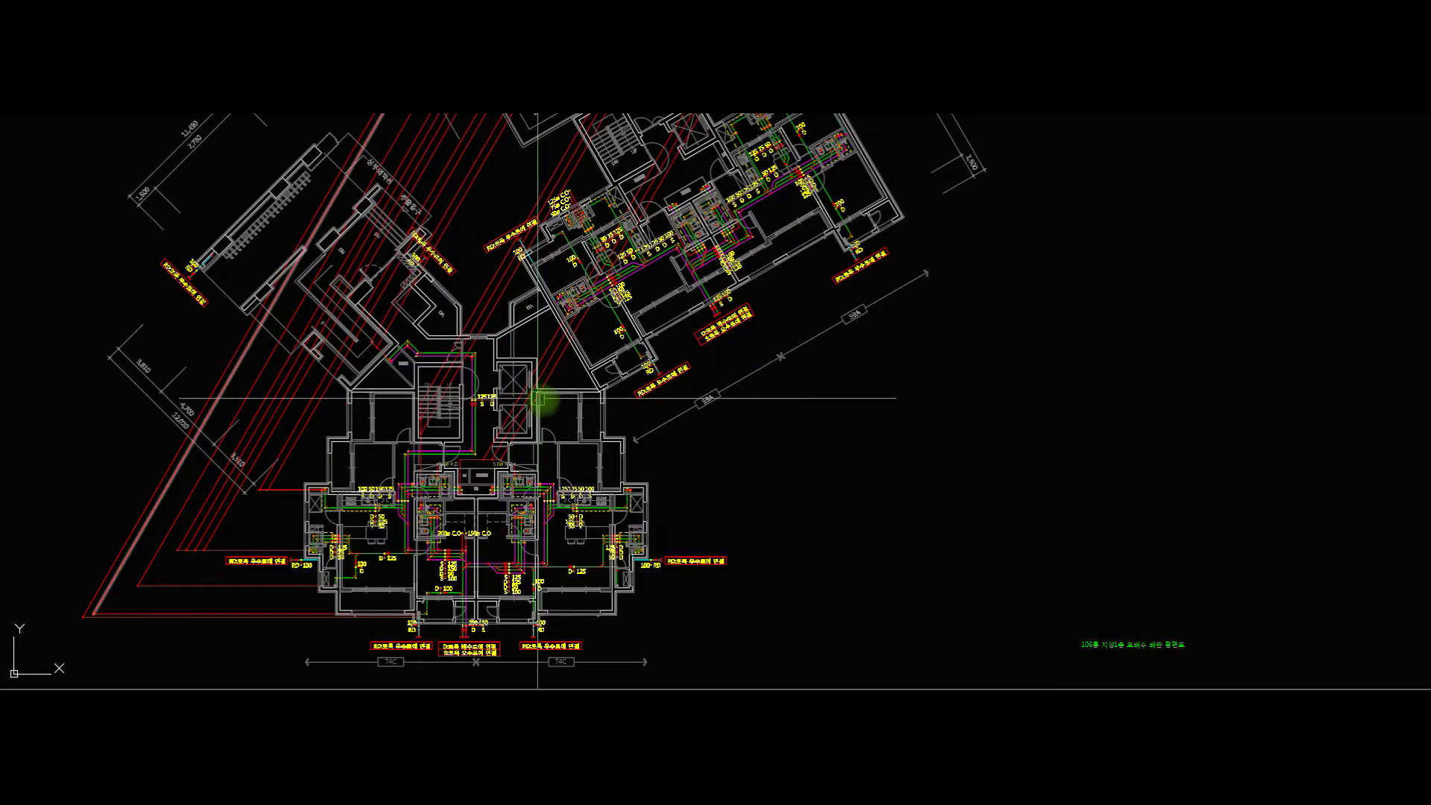
# Examine the other building's first-floor drainage piping plan around the kitchens, bathrooms and PD shafts of the two mirrored units.
pyautogui.scroll(-6, 543, 399)
pyautogui.scroll(2, 815, 406)
pyautogui.scroll(4, 815, 406)
pyautogui.scroll(3, 562, 332)
pyautogui.moveTo(561, 332); pyautogui.dragTo(655, 312, button='middle')
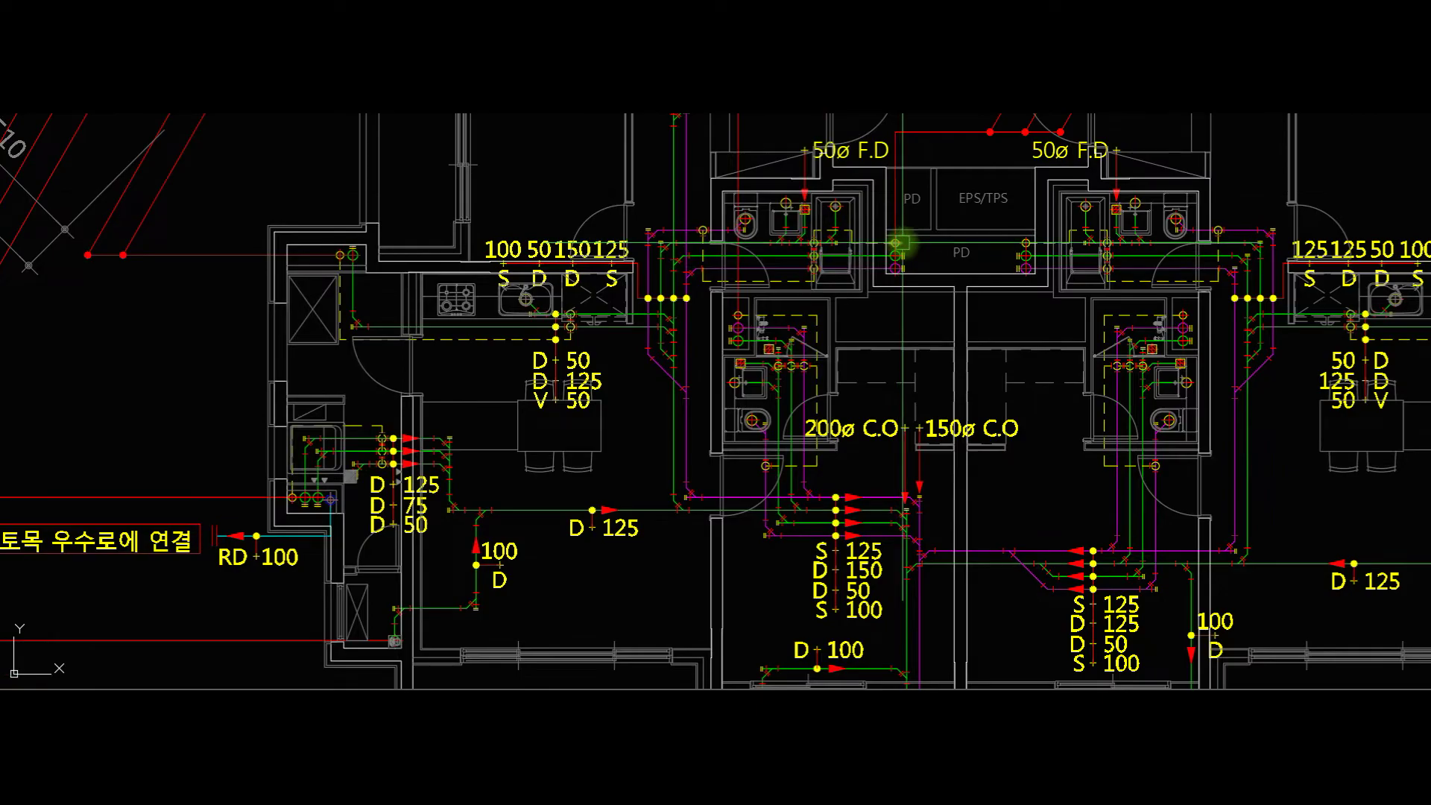
pyautogui.scroll(4, 897, 242)
pyautogui.scroll(-4, 849, 275)
pyautogui.scroll(2, 942, 281)
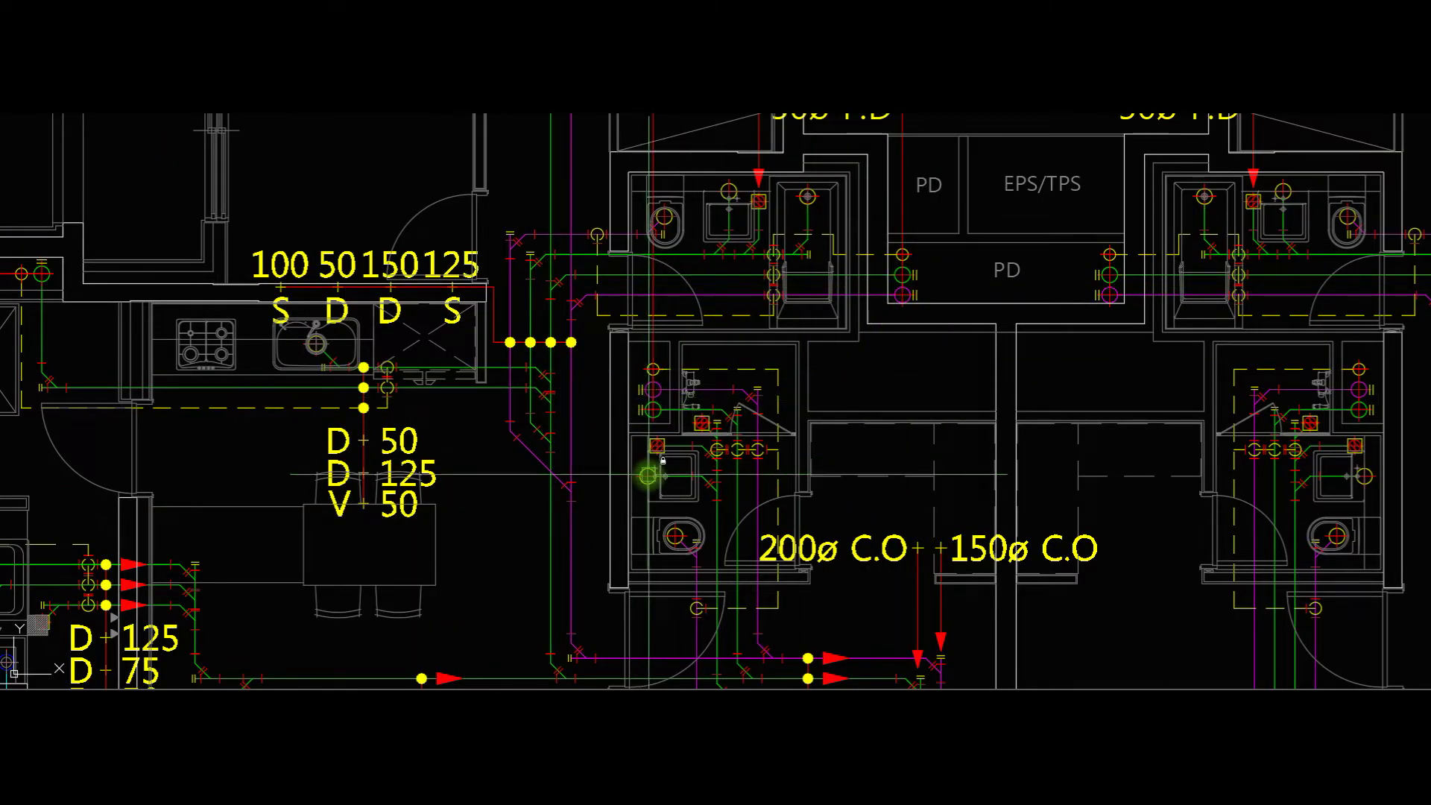
# Sketch a small rectangle beside the toilet in the door swing and another at the magenta pipe's elbow in the shower area.
pyautogui.scroll(4, 698, 446)
pyautogui.moveTo(757, 412); pyautogui.dragTo(799, 121, button='middle')
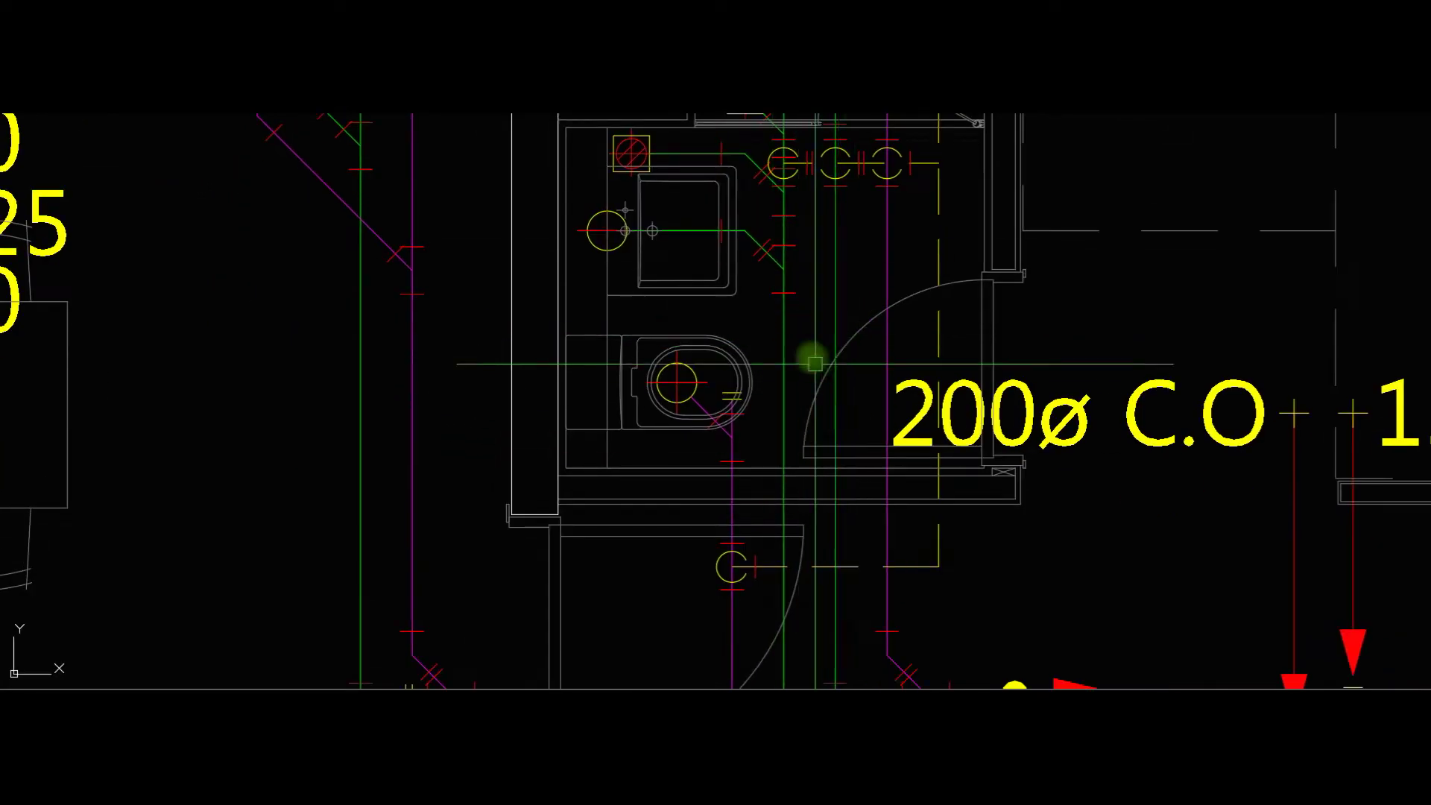
pyautogui.click(822, 316)
pyautogui.click(862, 396)
pyautogui.moveTo(862, 233); pyautogui.dragTo(843, 371, button='middle')
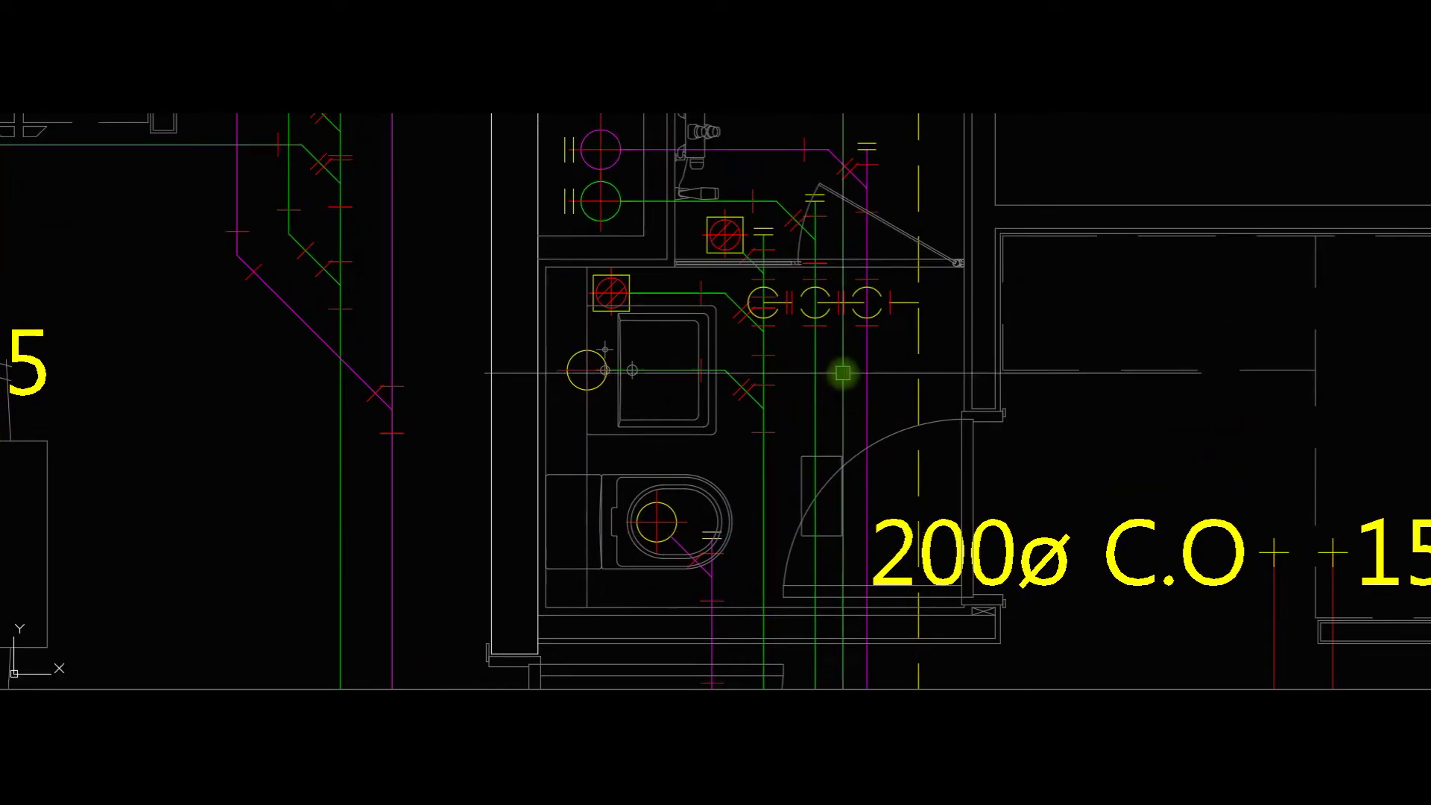
pyautogui.moveTo(837, 158); pyautogui.dragTo(846, 268, button='middle')
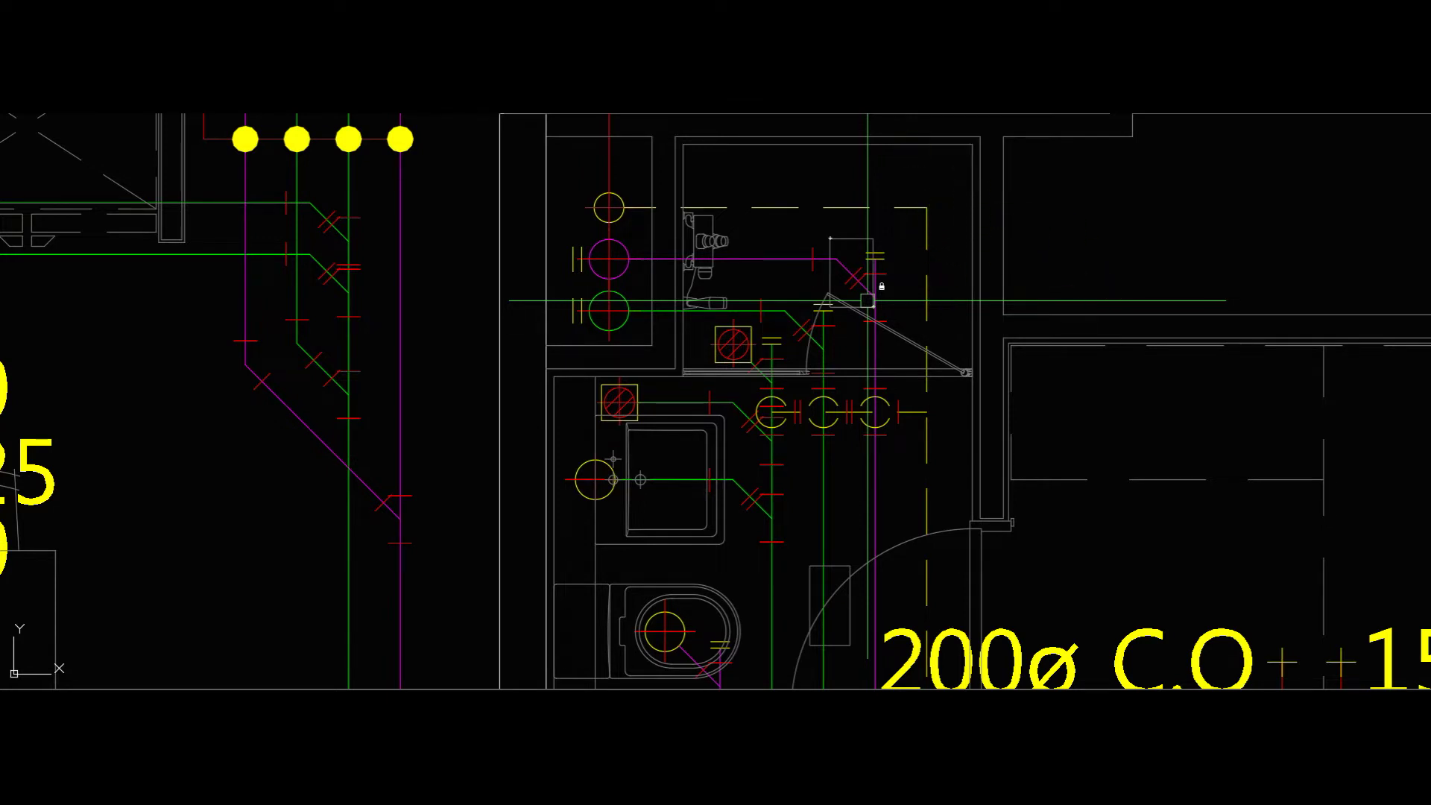
pyautogui.moveTo(633, 76)
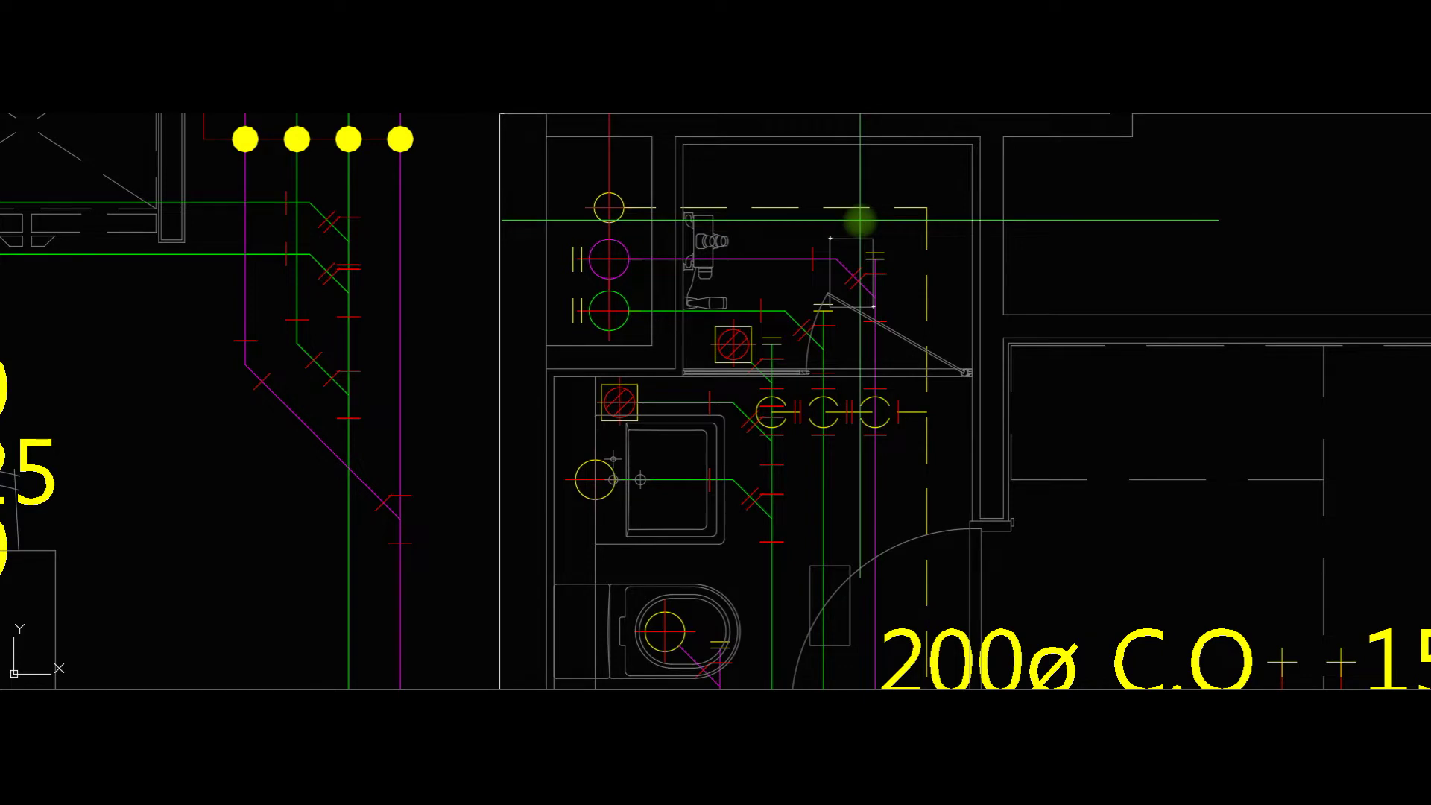
# Sketch two more small rectangles in the shower area, one on each side of the rectangle at the magenta pipe's elbow.
pyautogui.moveTo(855, 226); pyautogui.dragTo(792, 228, button='middle')
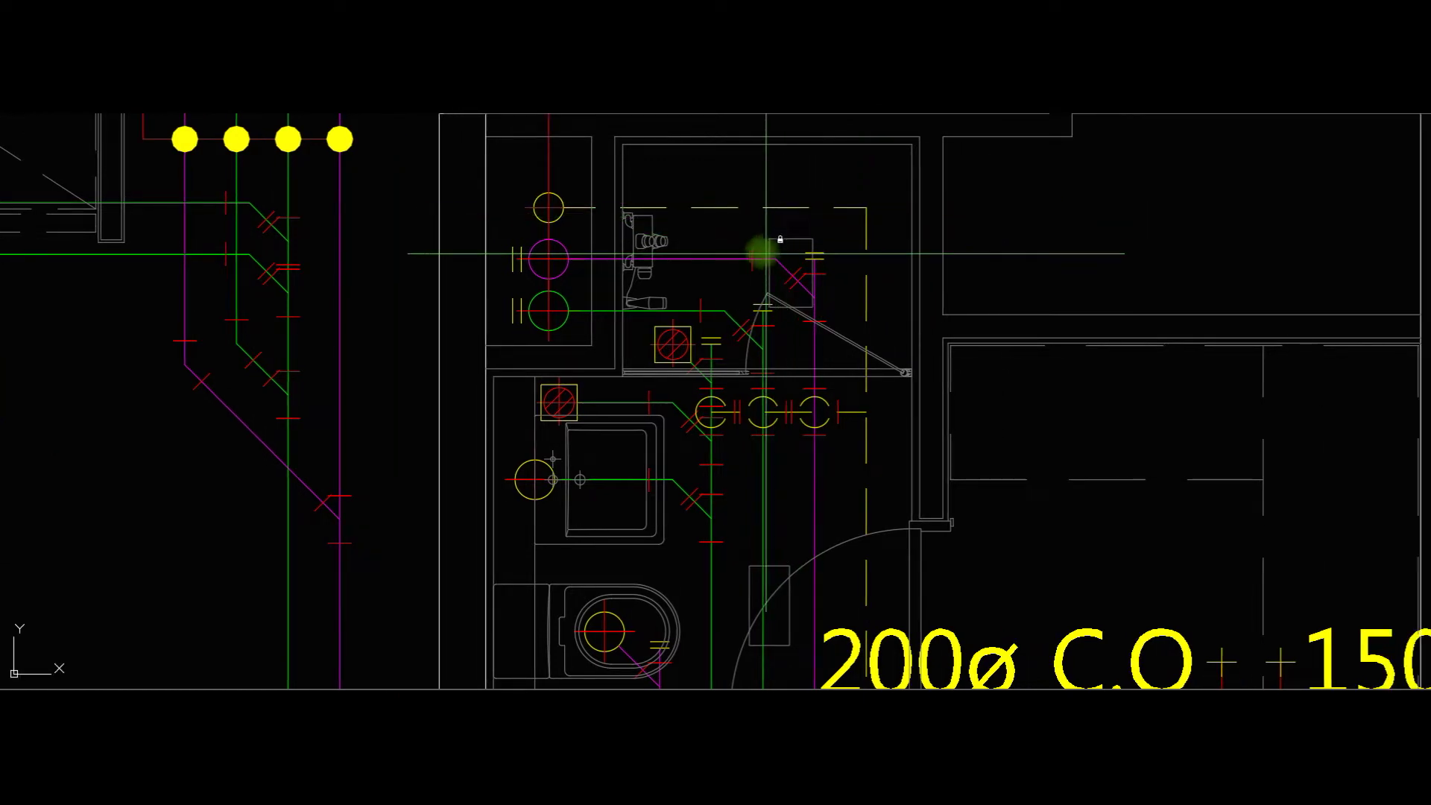
pyautogui.click(744, 221)
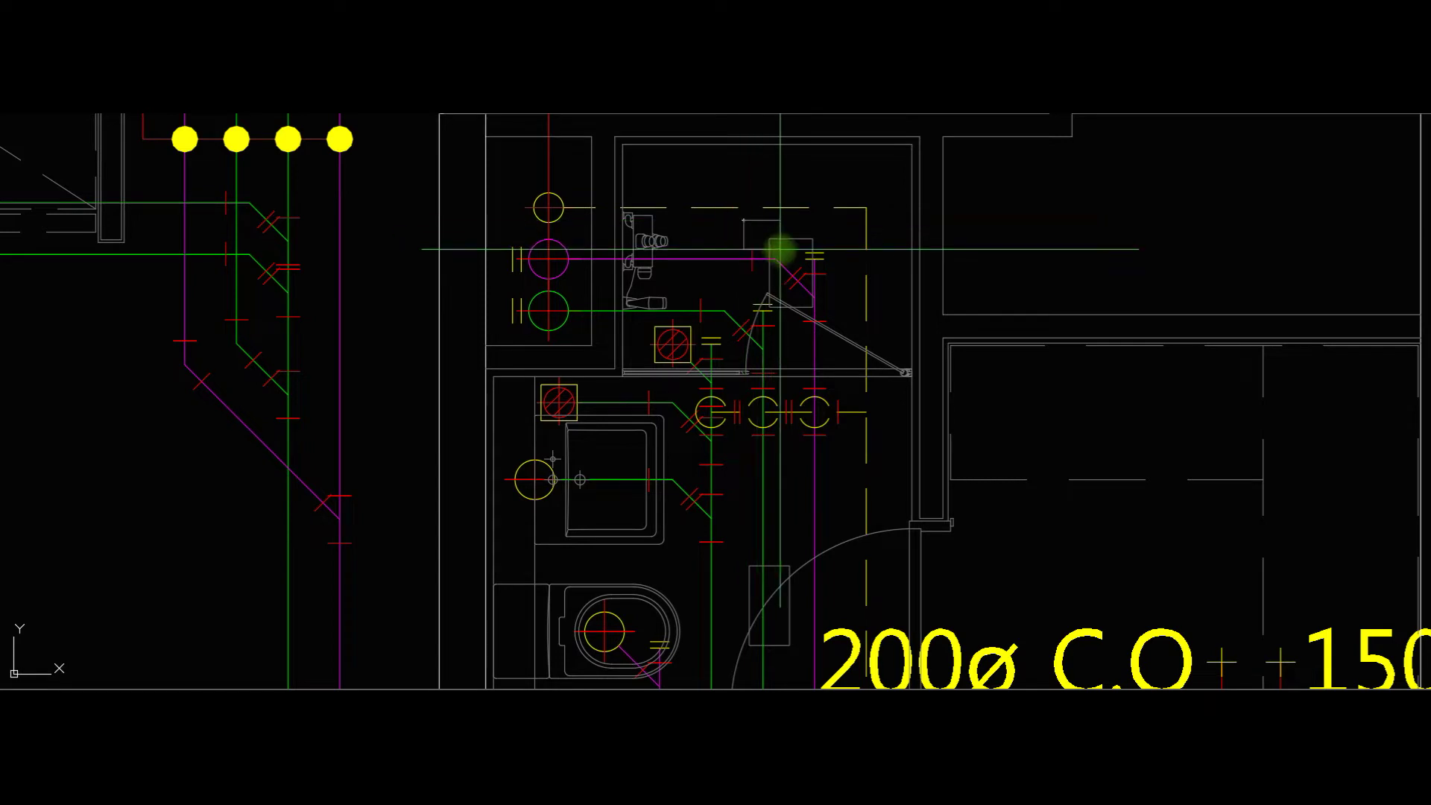
pyautogui.click(791, 251)
pyautogui.click(825, 219)
pyautogui.click(859, 255)
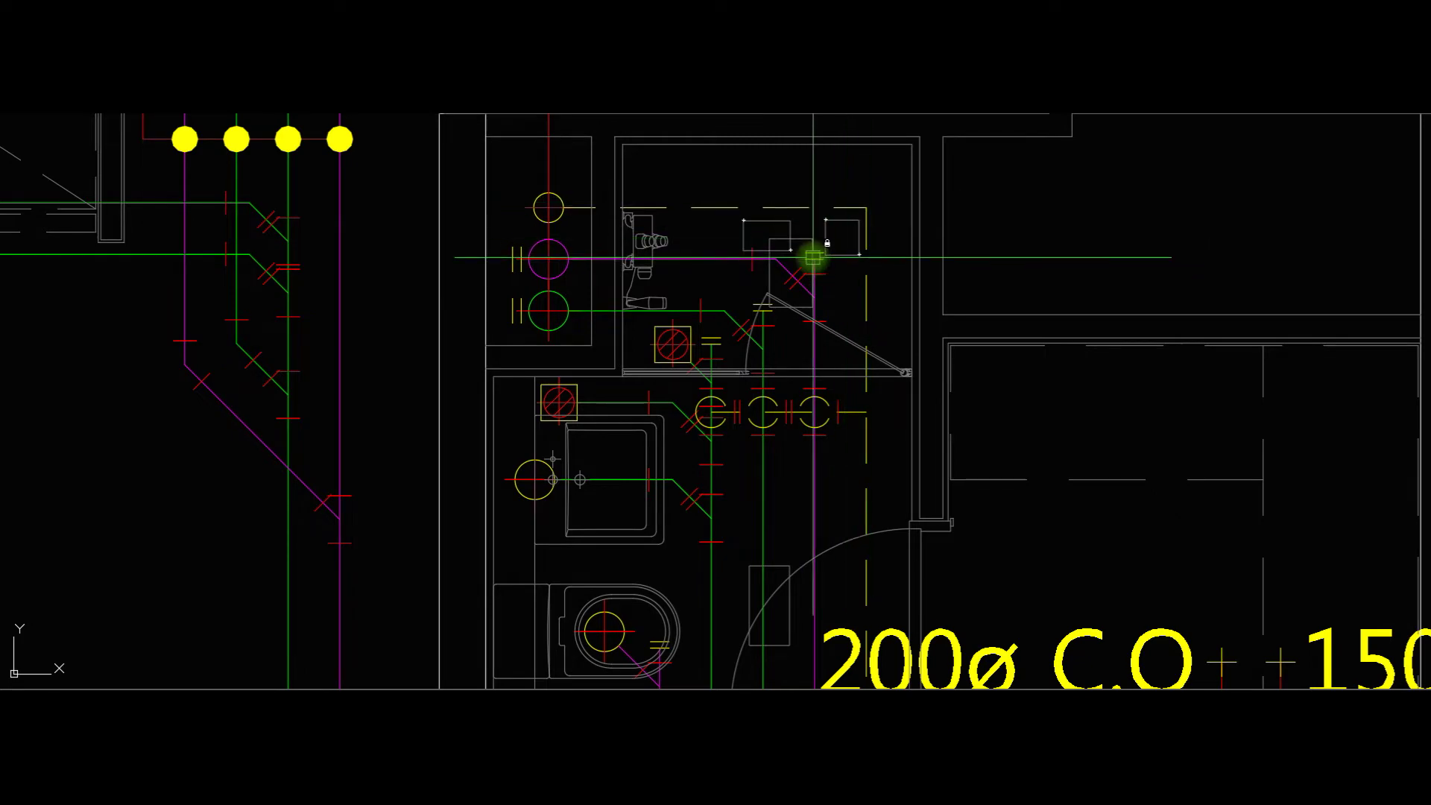
# Examine the drain and soil pipe routing from the bathroom and kitchen to the outlets between the two mirrored units.
pyautogui.scroll(-5, 813, 258)
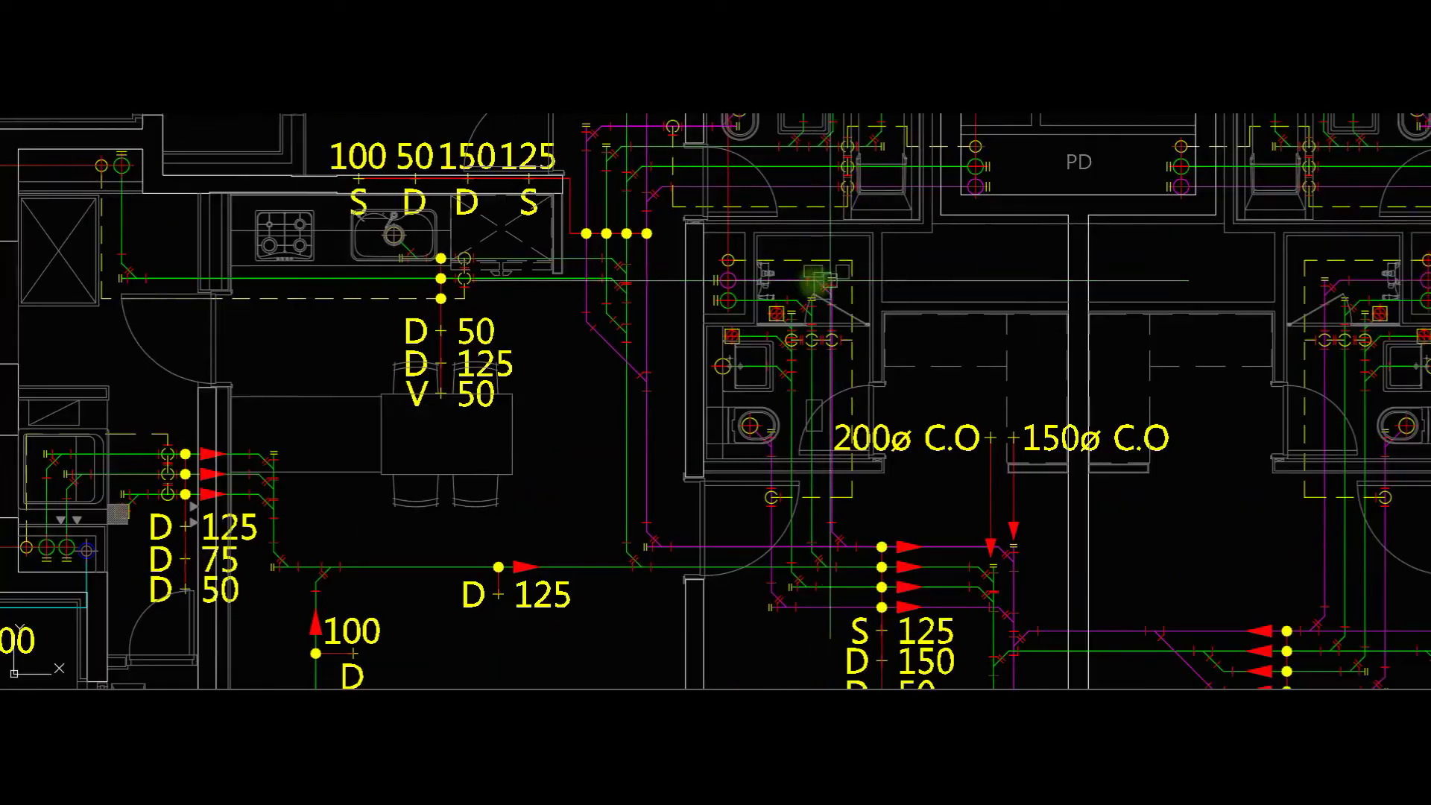
pyautogui.moveTo(836, 280); pyautogui.dragTo(914, 258, button='middle')
pyautogui.scroll(5, 928, 255)
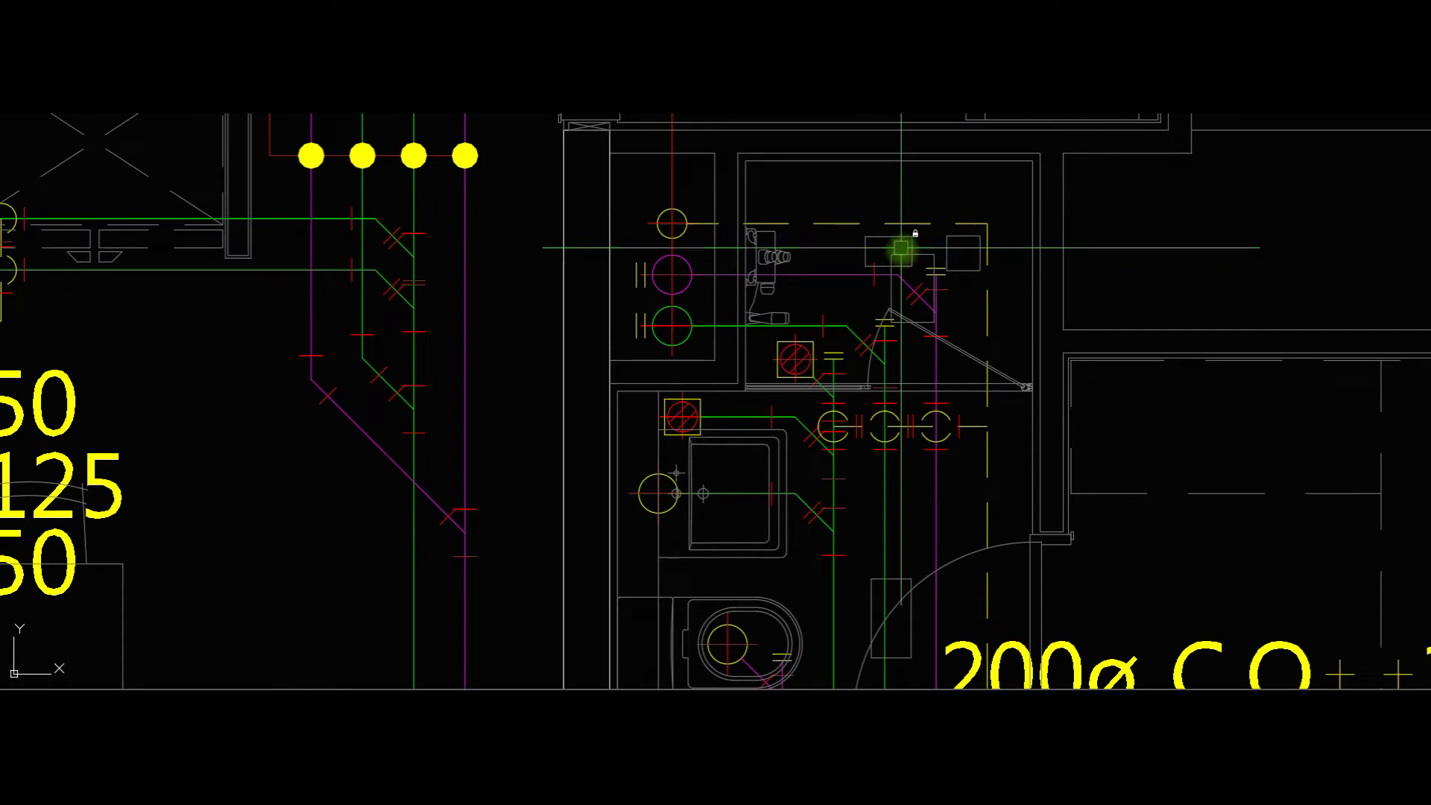
pyautogui.moveTo(932, 255); pyautogui.dragTo(984, 186, button='middle')
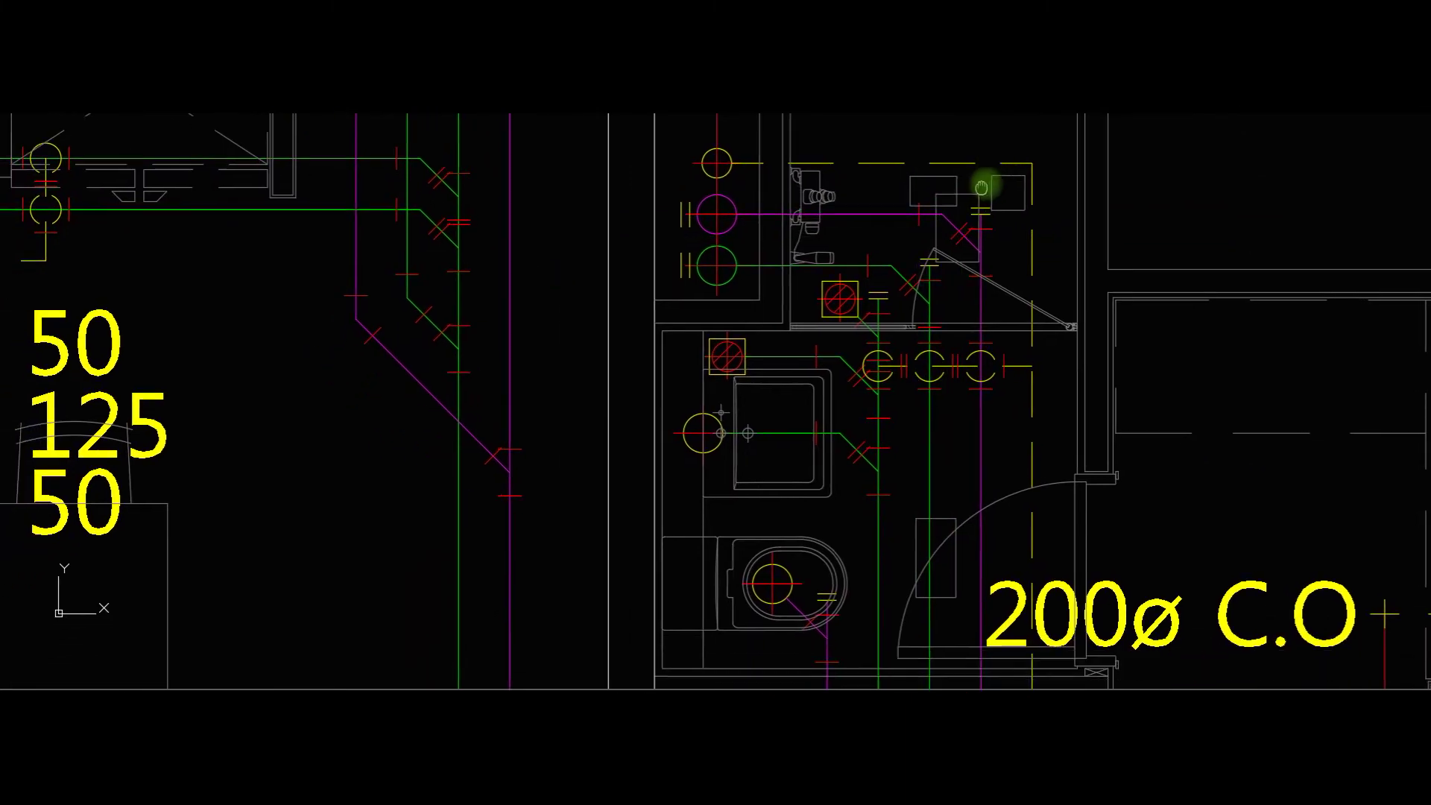
pyautogui.moveTo(1018, 329); pyautogui.dragTo(1034, 292, button='middle')
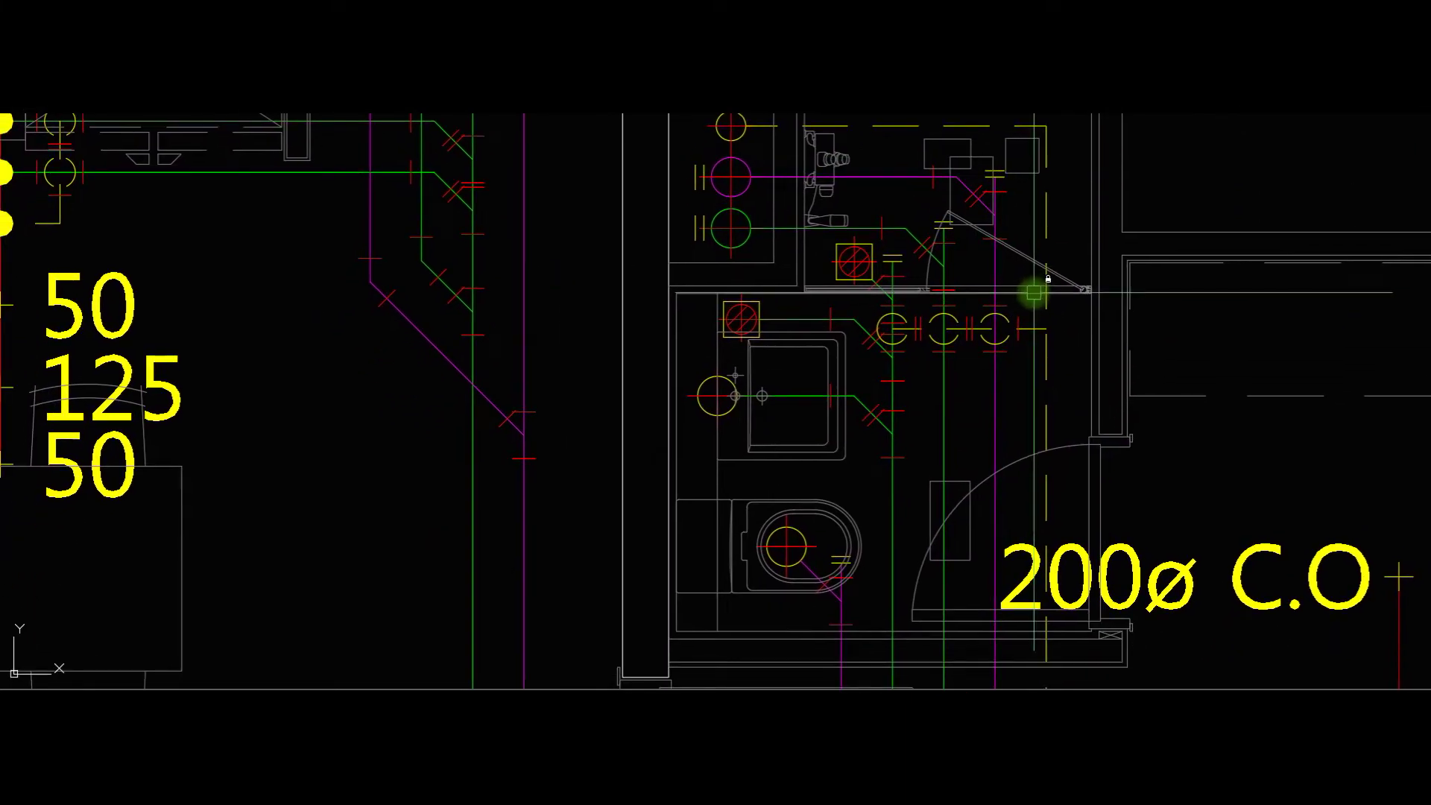
pyautogui.scroll(-5, 998, 266)
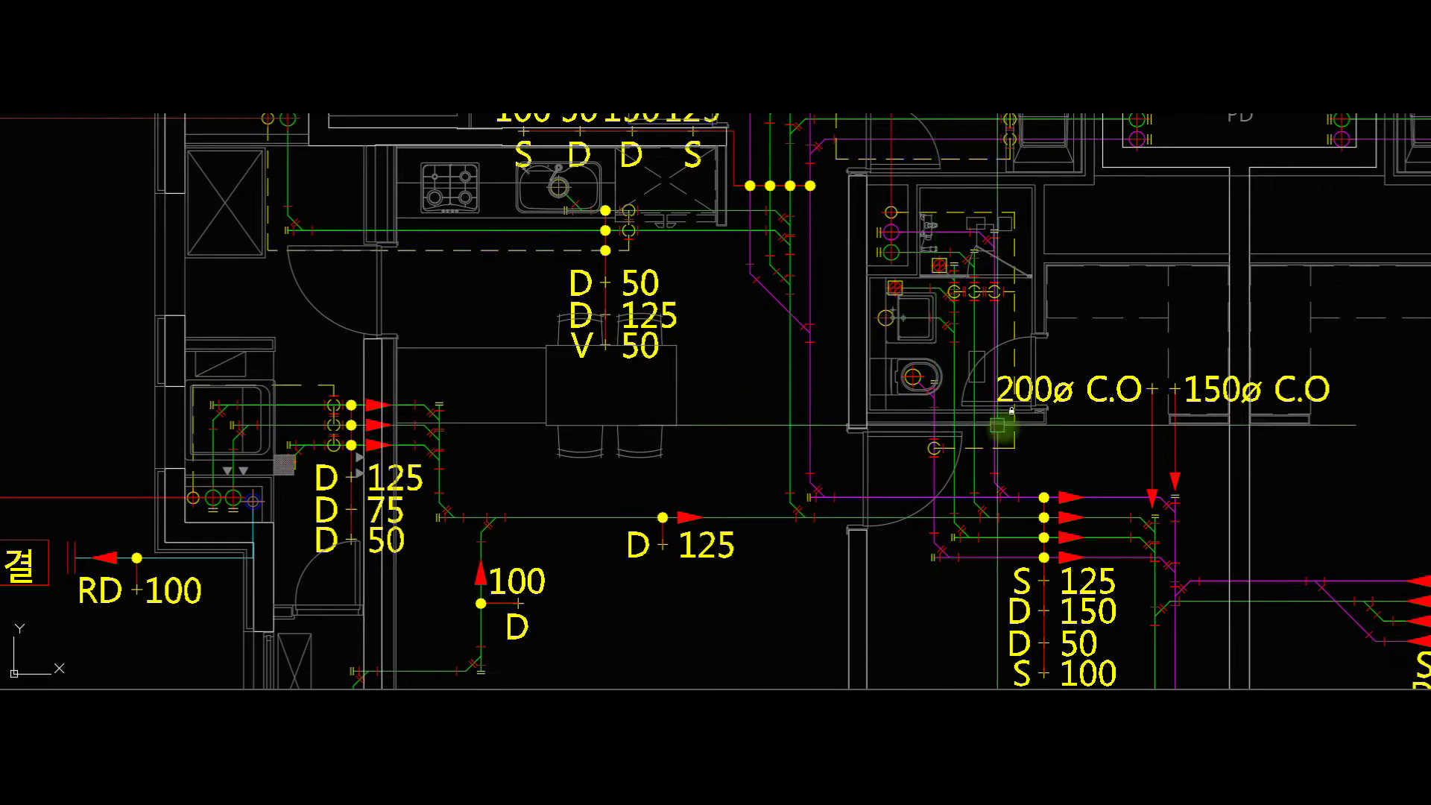
pyautogui.moveTo(833, 391); pyautogui.dragTo(899, 329, button='middle')
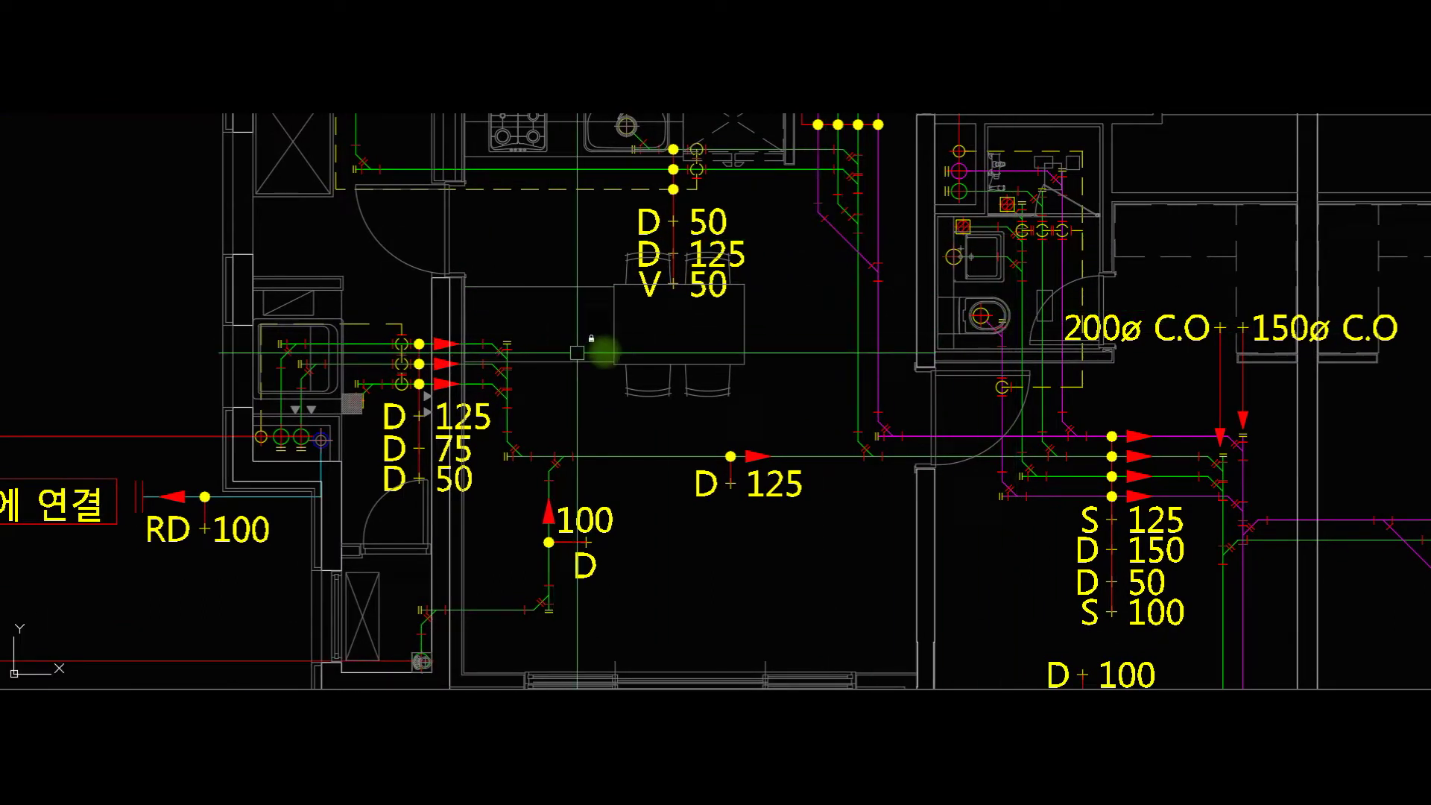
pyautogui.moveTo(987, 399)
pyautogui.mouseDown(button='middle')
pyautogui.moveTo(953, 328)
pyautogui.moveTo(977, 298)
pyautogui.moveTo(837, 320)
pyautogui.moveTo(847, 271)
pyautogui.moveTo(808, 303)
pyautogui.moveTo(774, 286)
pyautogui.mouseUp(button='middle')
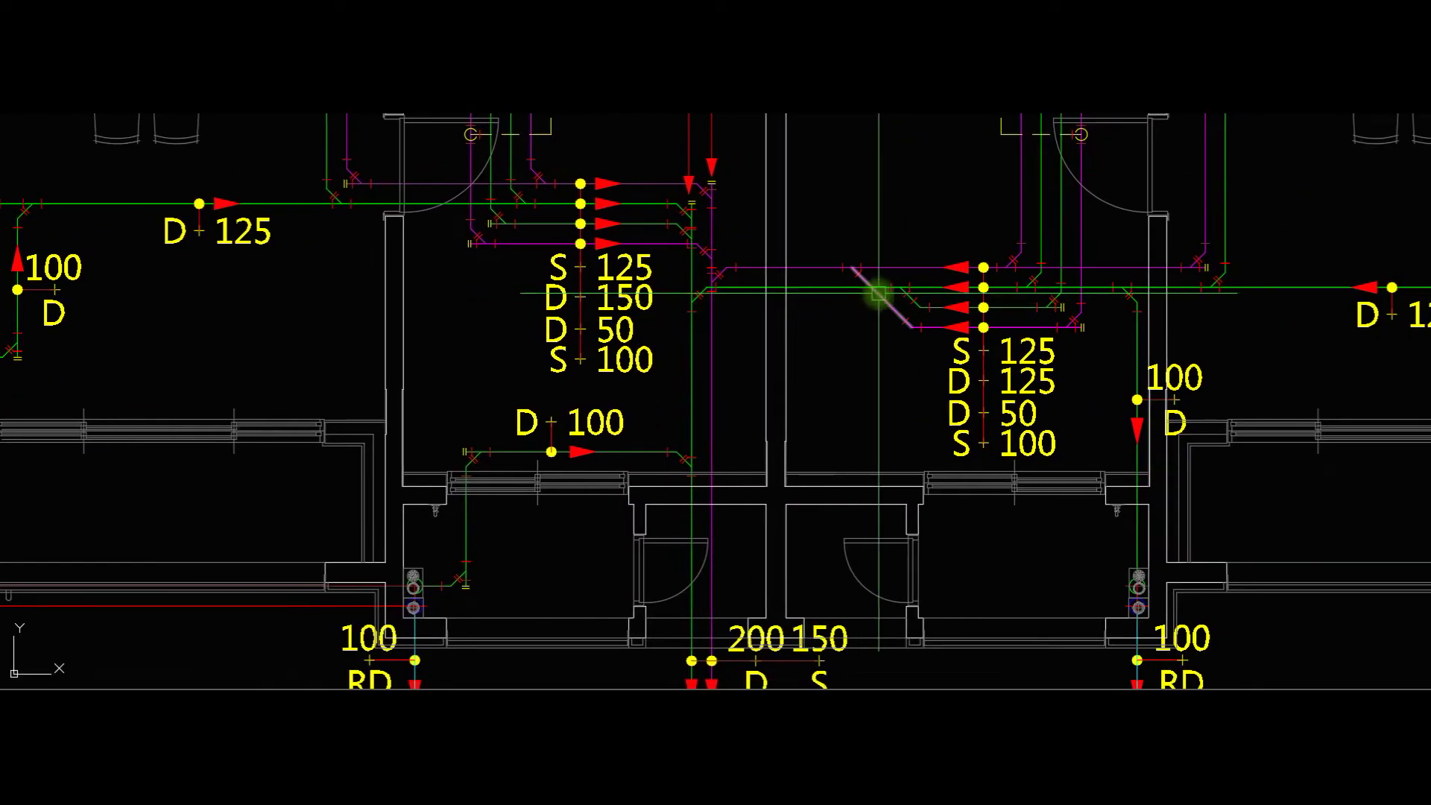
pyautogui.scroll(-4, 952, 274)
pyautogui.moveTo(921, 246); pyautogui.dragTo(916, 403, button='middle')
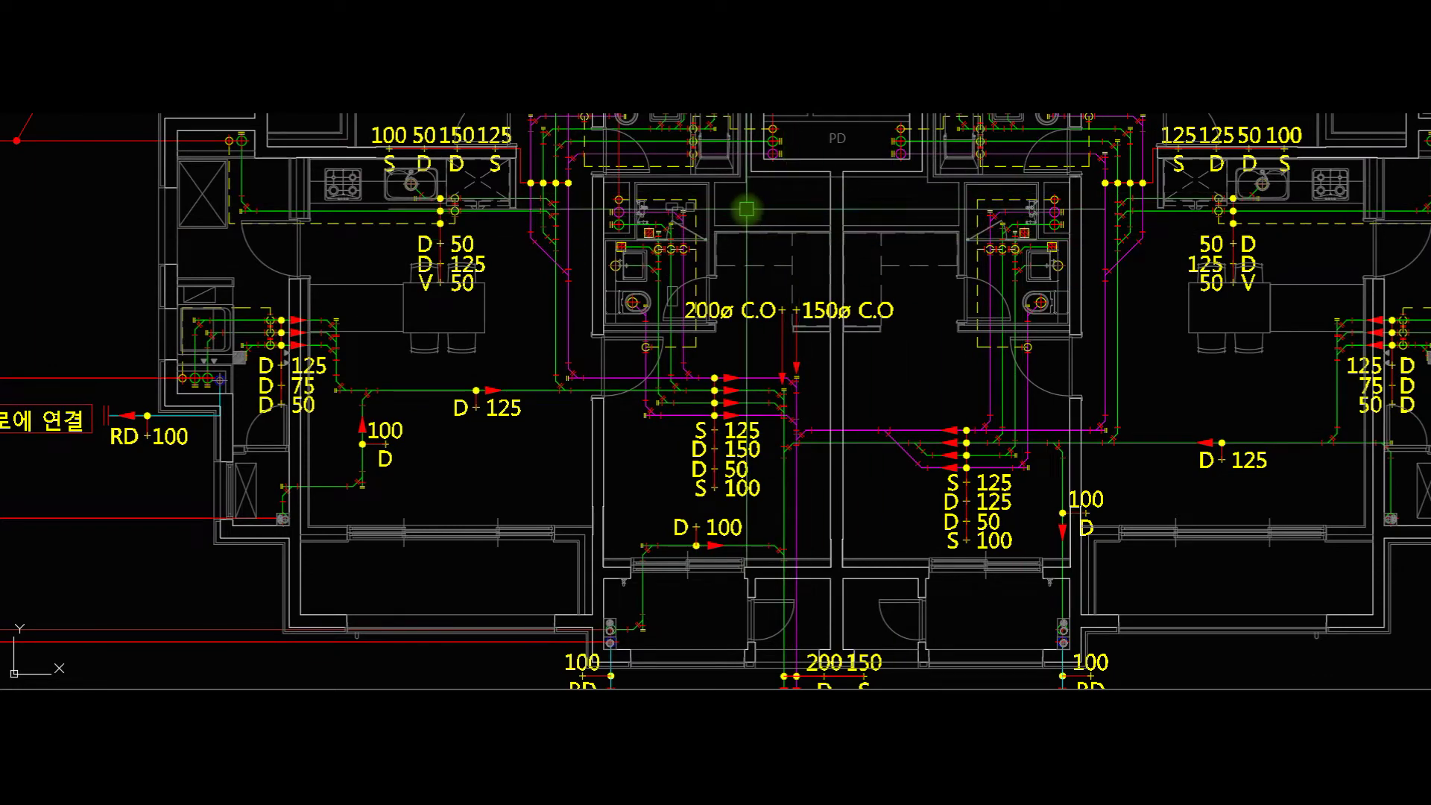
pyautogui.moveTo(1022, 198); pyautogui.dragTo(1007, 291, button='middle')
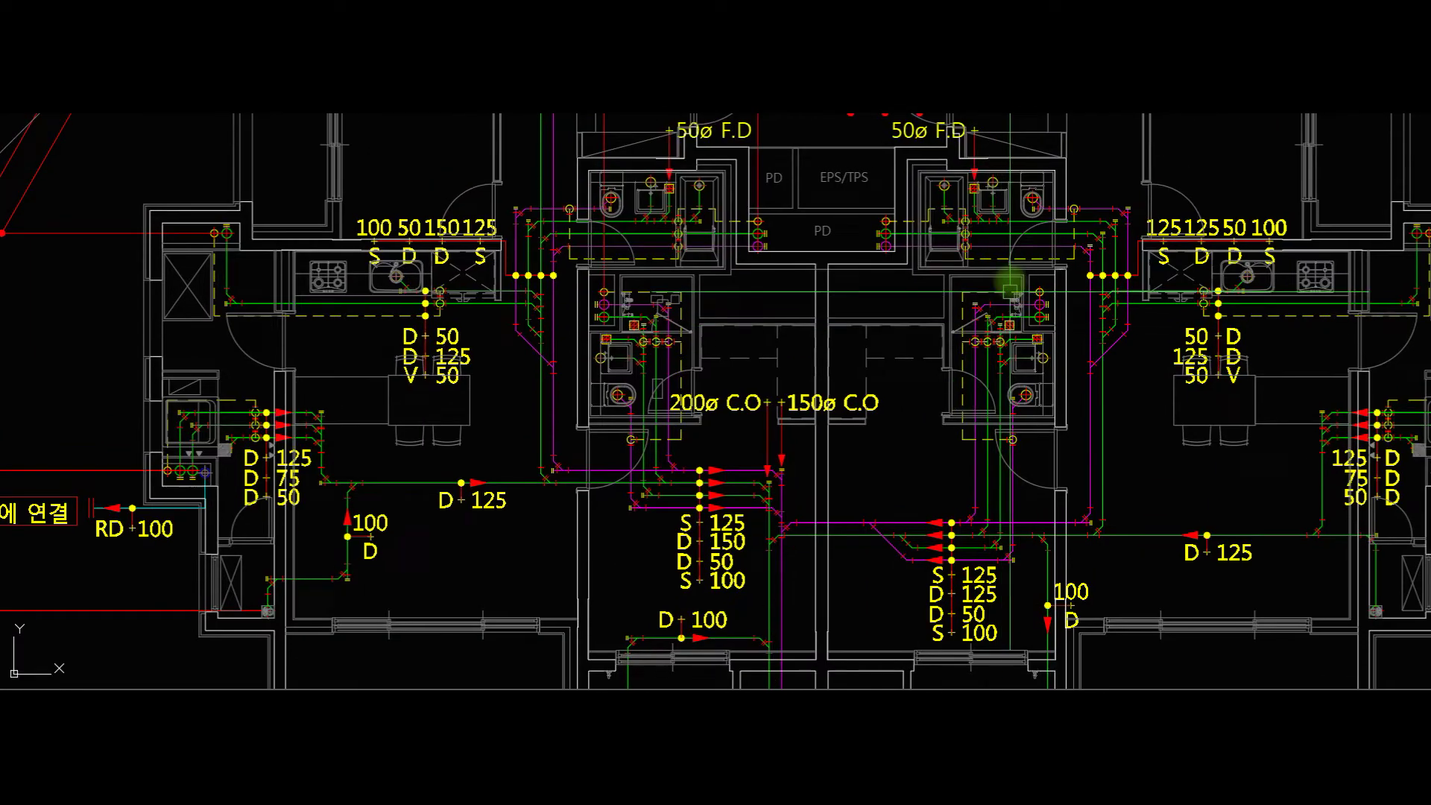
# Examine the drainage piping from the mirrored units past the stair and elevator core to the angled wing's 59A units.
pyautogui.scroll(-2, 1007, 291)
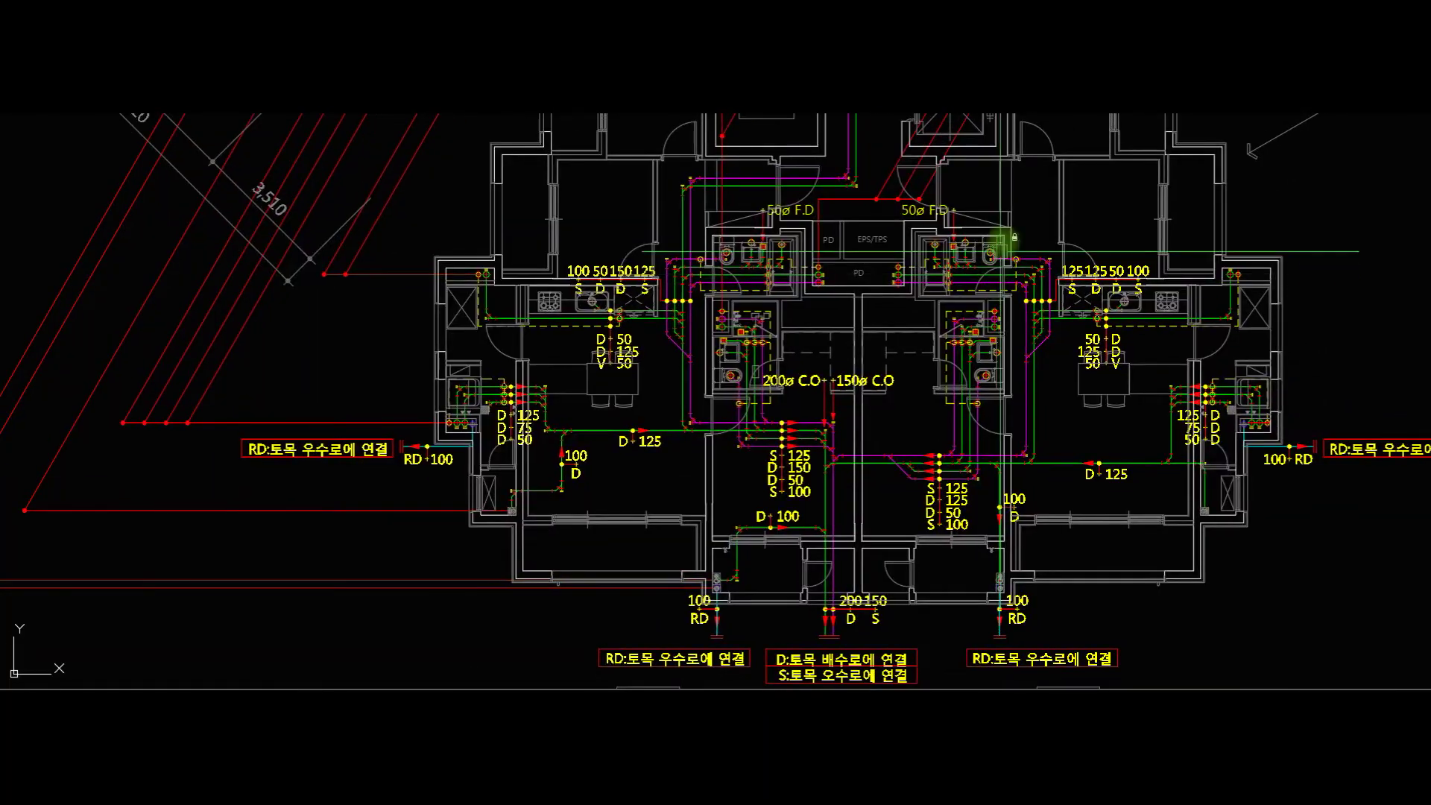
pyautogui.scroll(-5, 1118, 242)
pyautogui.moveTo(1118, 242); pyautogui.dragTo(1003, 330, button='middle')
pyautogui.scroll(6, 946, 363)
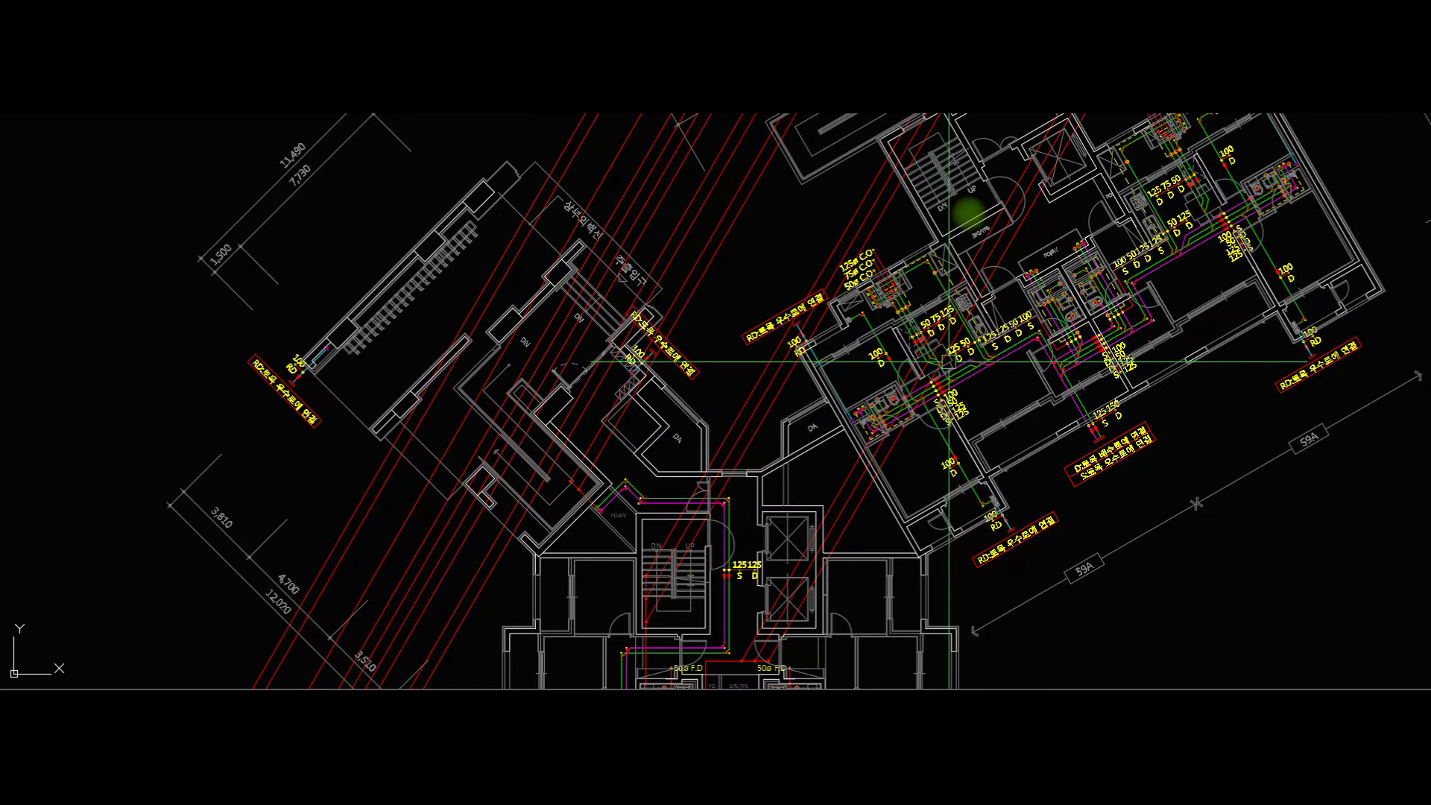
pyautogui.scroll(2, 984, 223)
pyautogui.moveTo(1006, 373); pyautogui.dragTo(904, 368, button='middle')
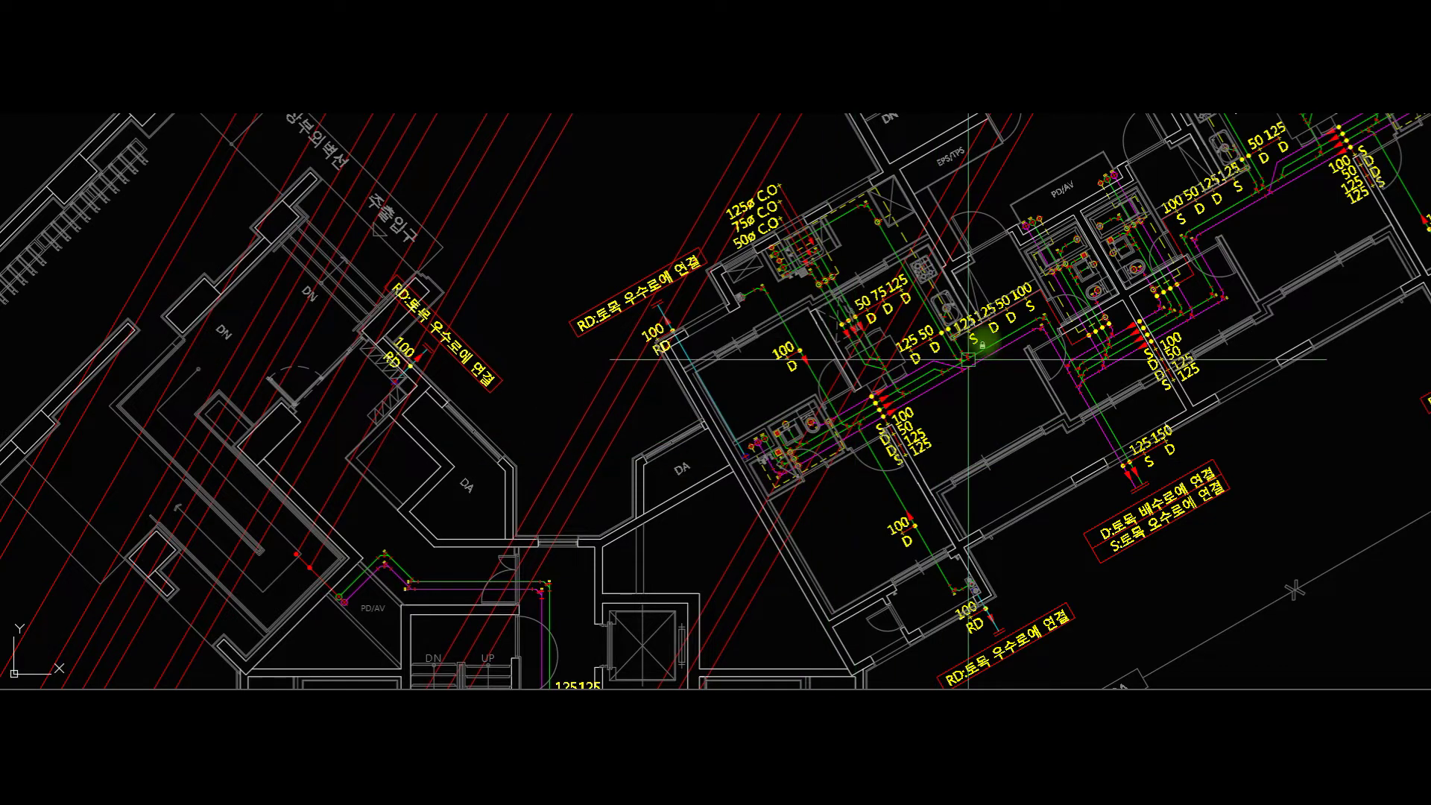
pyautogui.scroll(4, 905, 411)
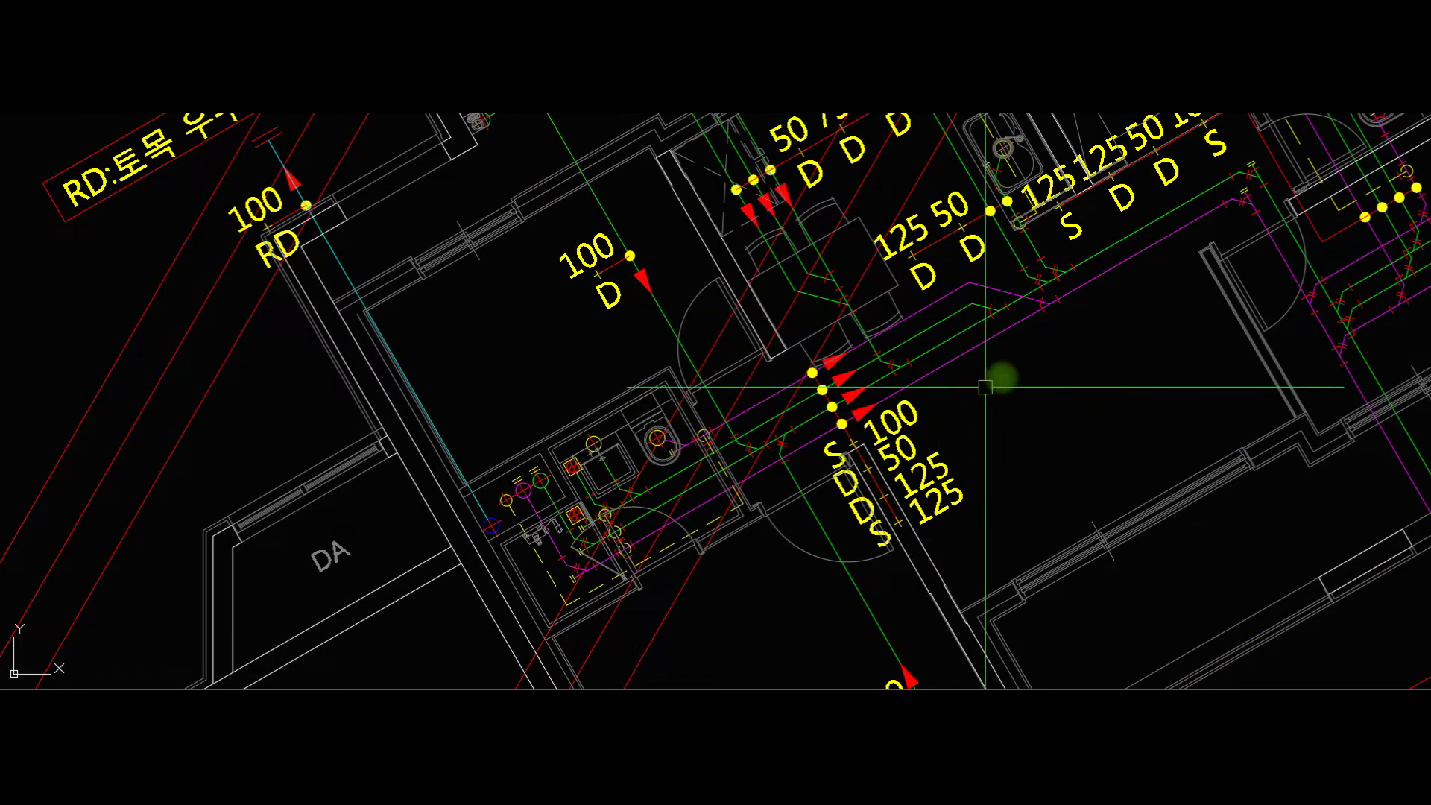
pyautogui.scroll(-5, 1192, 275)
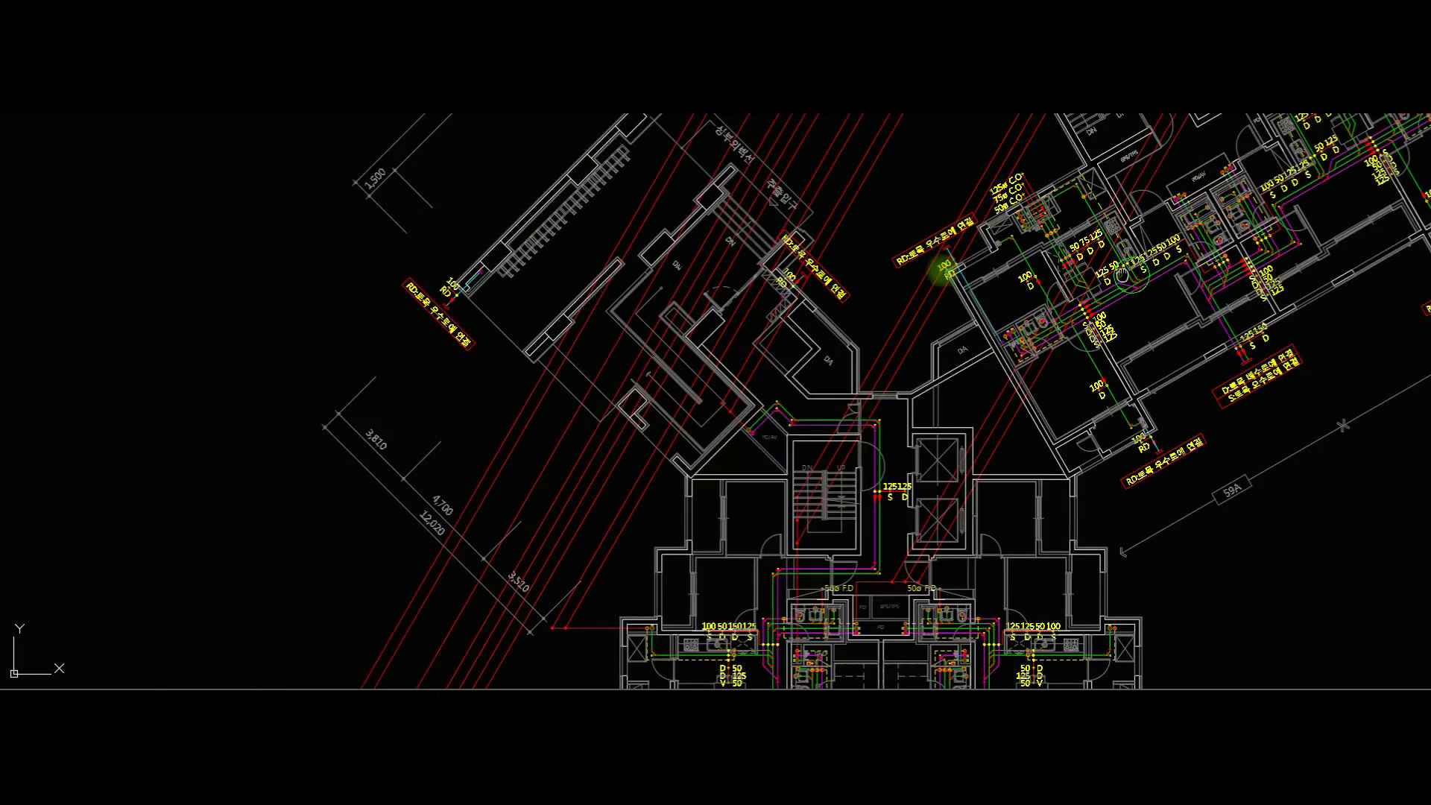
pyautogui.scroll(2, 856, 240)
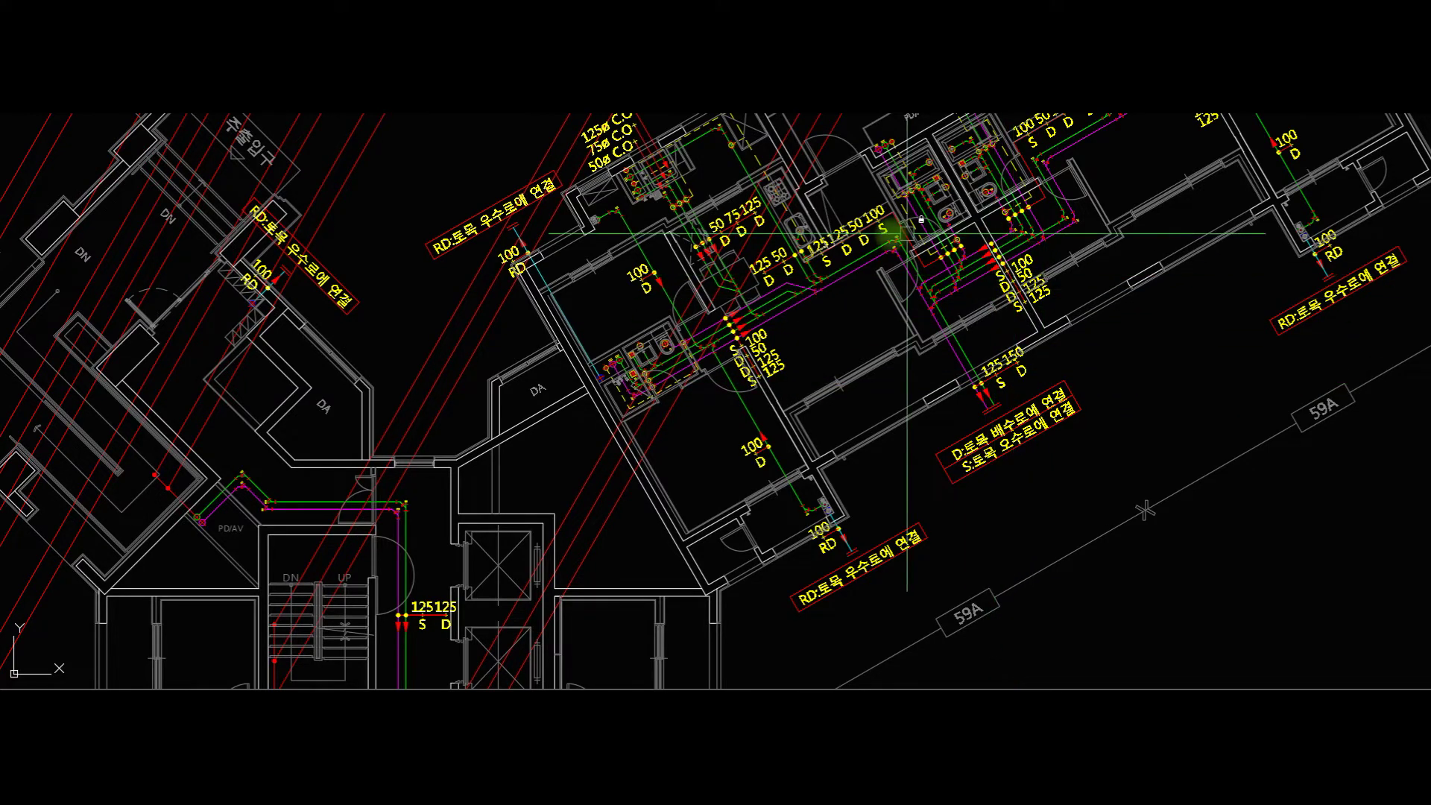
# Examine the drain and soil pipe runs across the angled wing's mirrored 59A units and their outdoor outlets.
pyautogui.scroll(5, 860, 278)
pyautogui.moveTo(841, 219); pyautogui.dragTo(740, 238, button='middle')
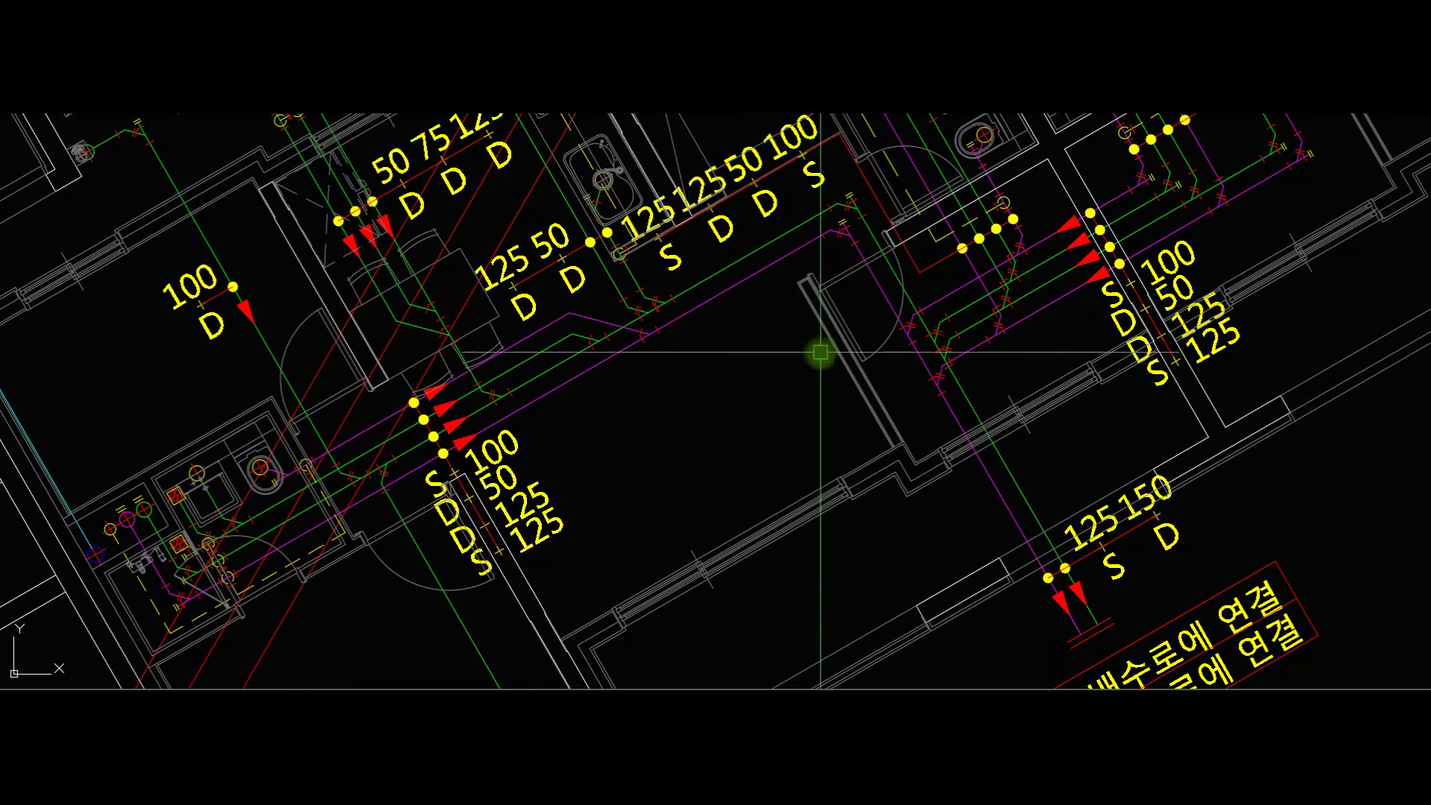
pyautogui.scroll(-10, 1101, 291)
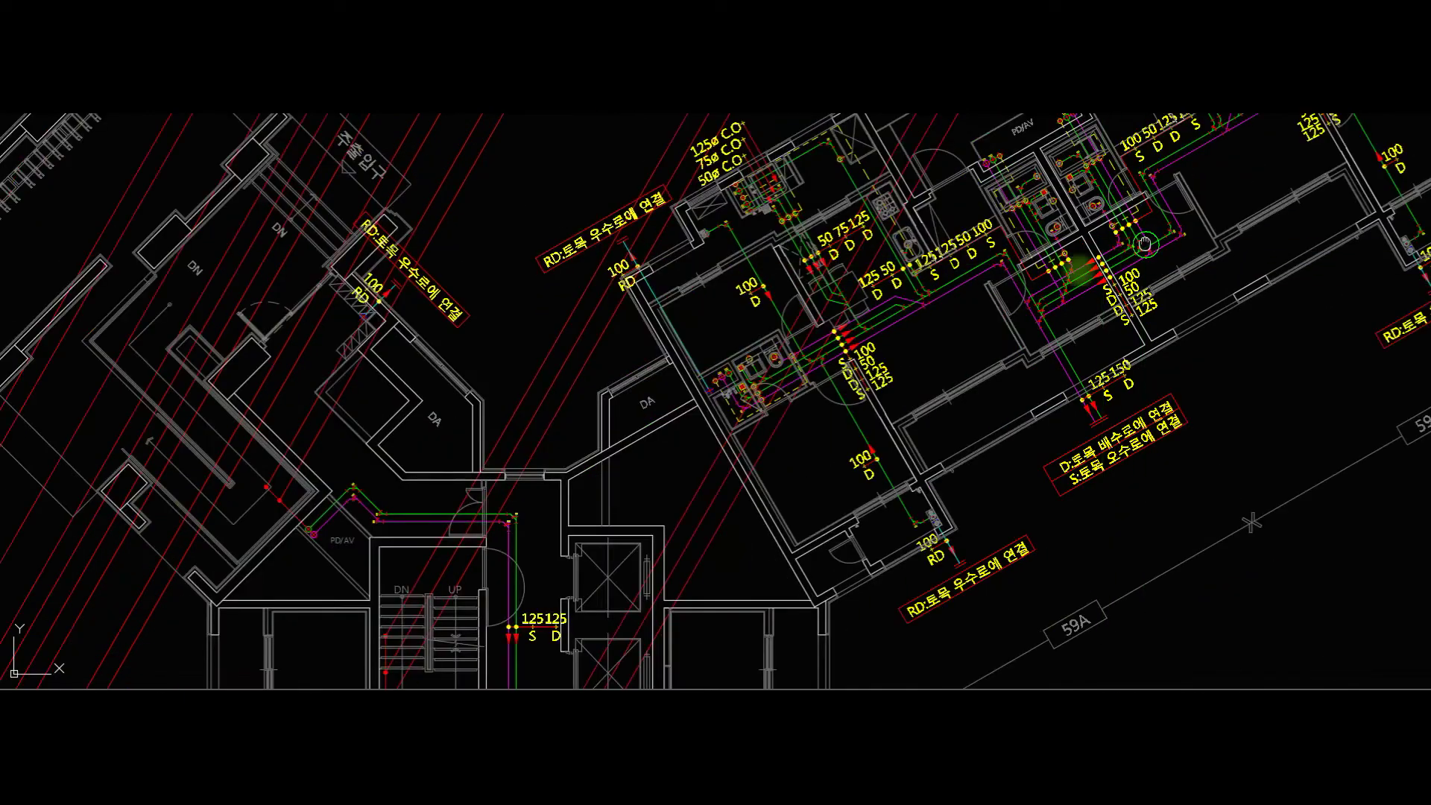
pyautogui.scroll(5, 987, 300)
pyautogui.scroll(-3, 1036, 307)
pyautogui.scroll(3, 954, 309)
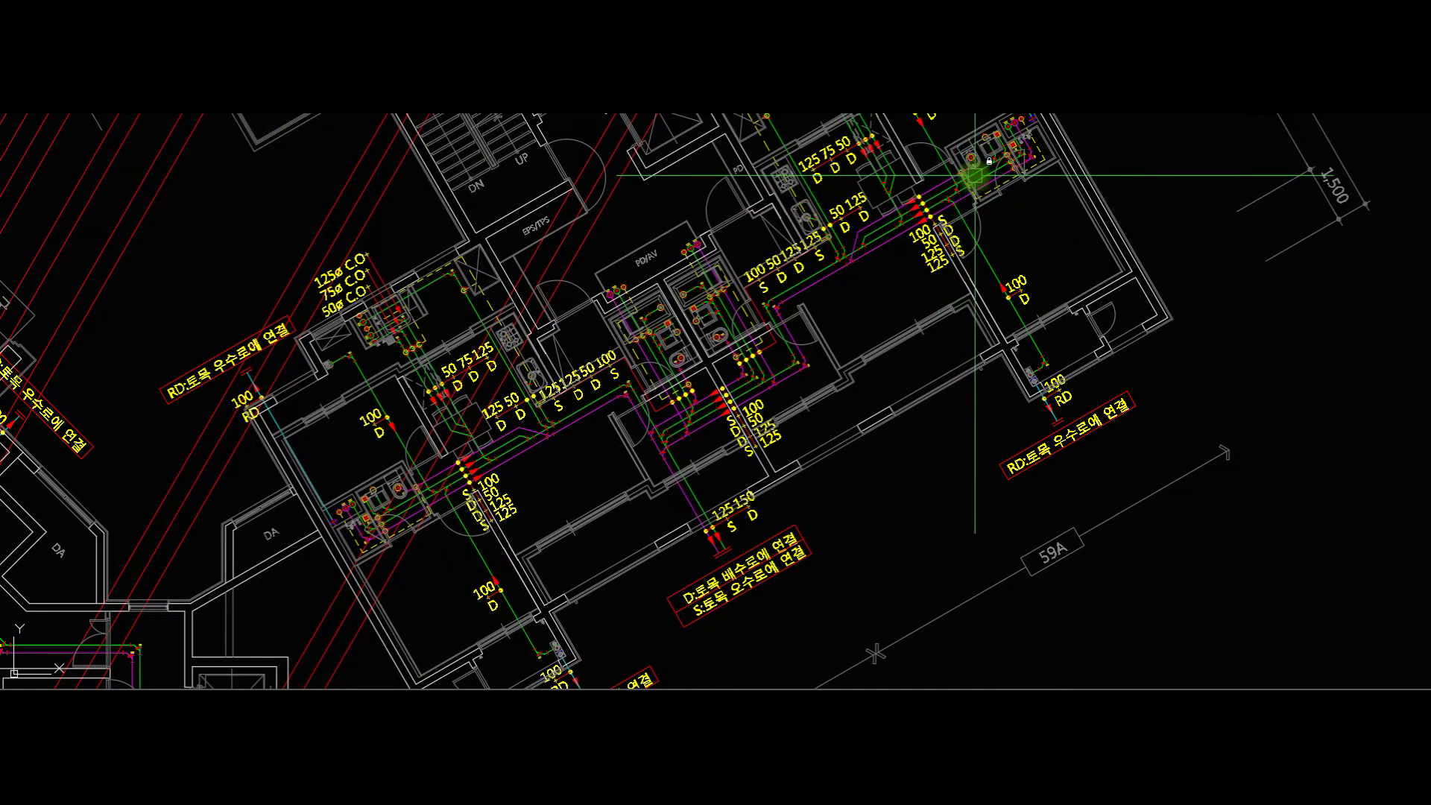
pyautogui.scroll(-5, 1009, 201)
pyautogui.scroll(-6, 1024, 260)
# Compare the neighbouring floor plans and the long building's plans below to see where drainage piping is drawn.
pyautogui.moveTo(1044, 258); pyautogui.dragTo(831, 261, button='middle')
pyautogui.moveTo(1140, 278); pyautogui.dragTo(975, 273, button='middle')
pyautogui.scroll(8, 824, 288)
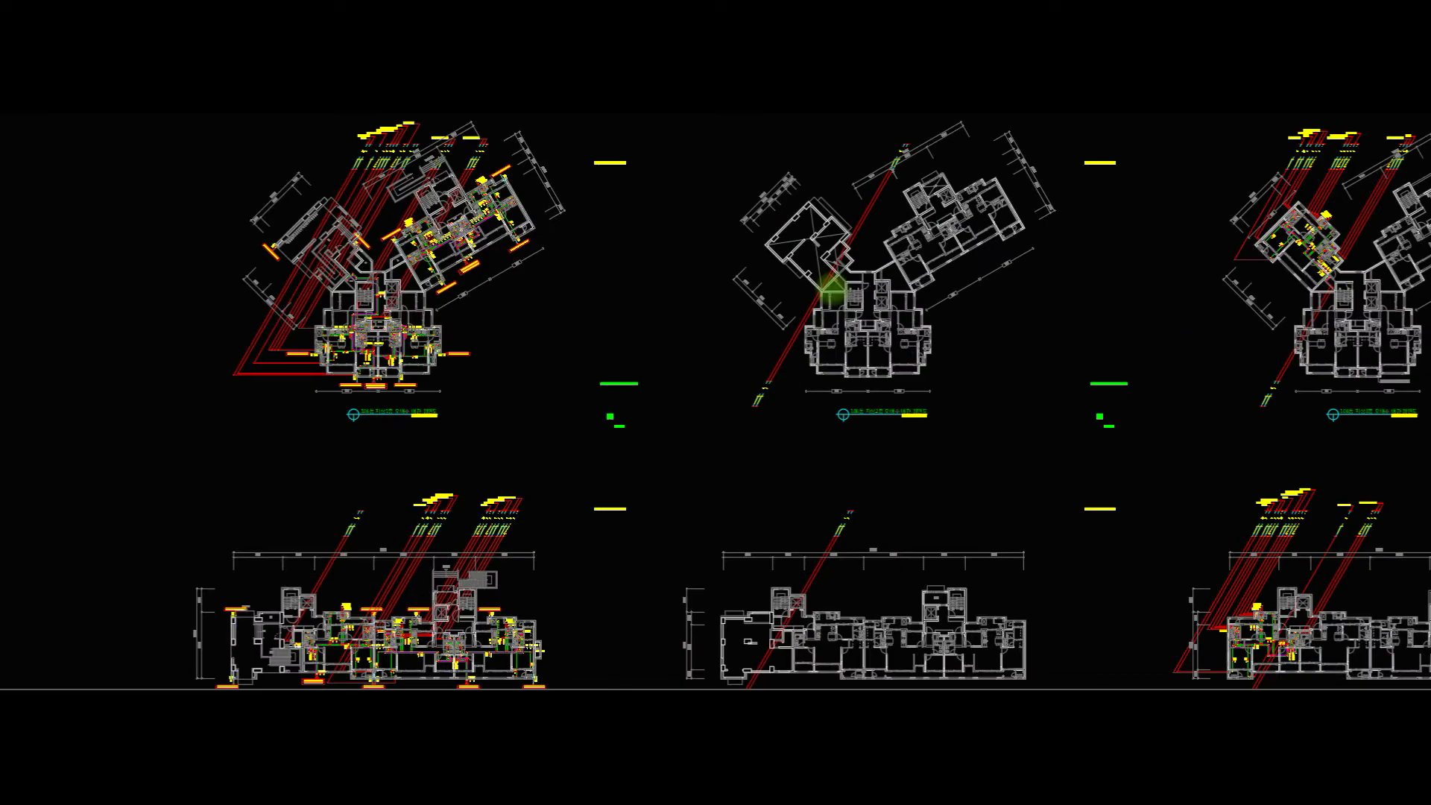
pyautogui.scroll(-4, 801, 301)
pyautogui.scroll(6, 779, 391)
pyautogui.scroll(-2, 867, 365)
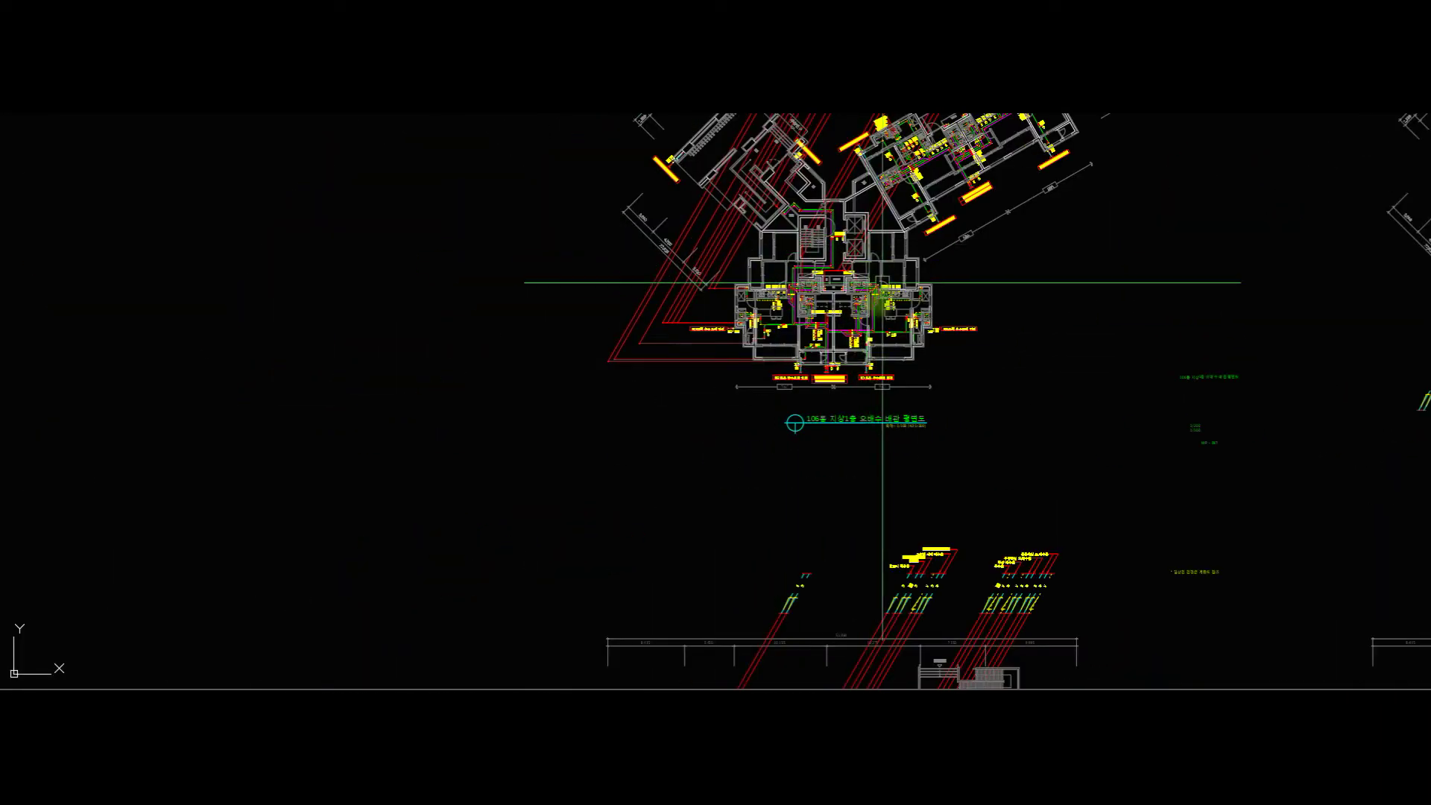
pyautogui.scroll(-3, 909, 304)
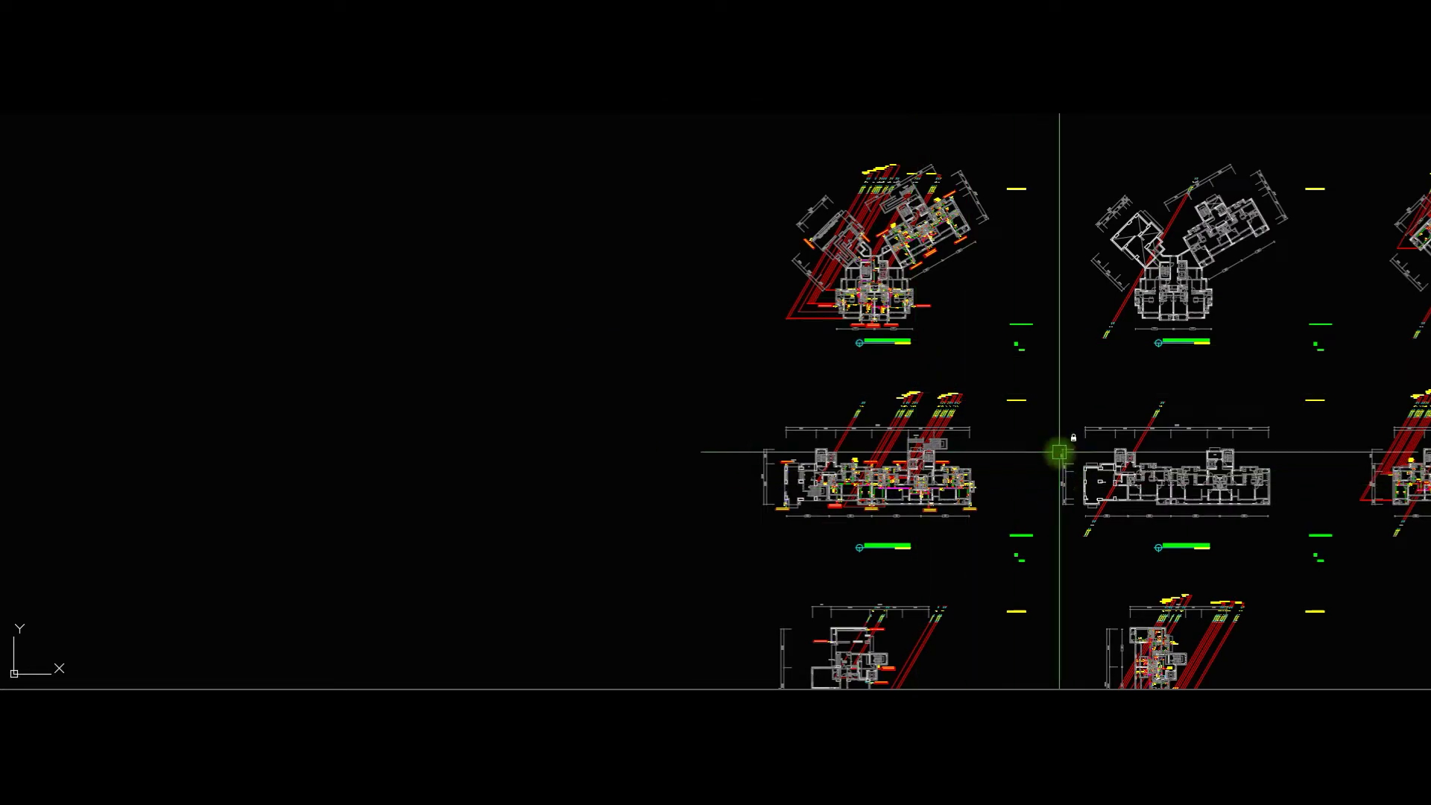
pyautogui.scroll(6, 856, 249)
pyautogui.scroll(-4, 895, 360)
pyautogui.moveTo(1014, 514); pyautogui.dragTo(971, 224, button='middle')
pyautogui.scroll(-2, 1074, 252)
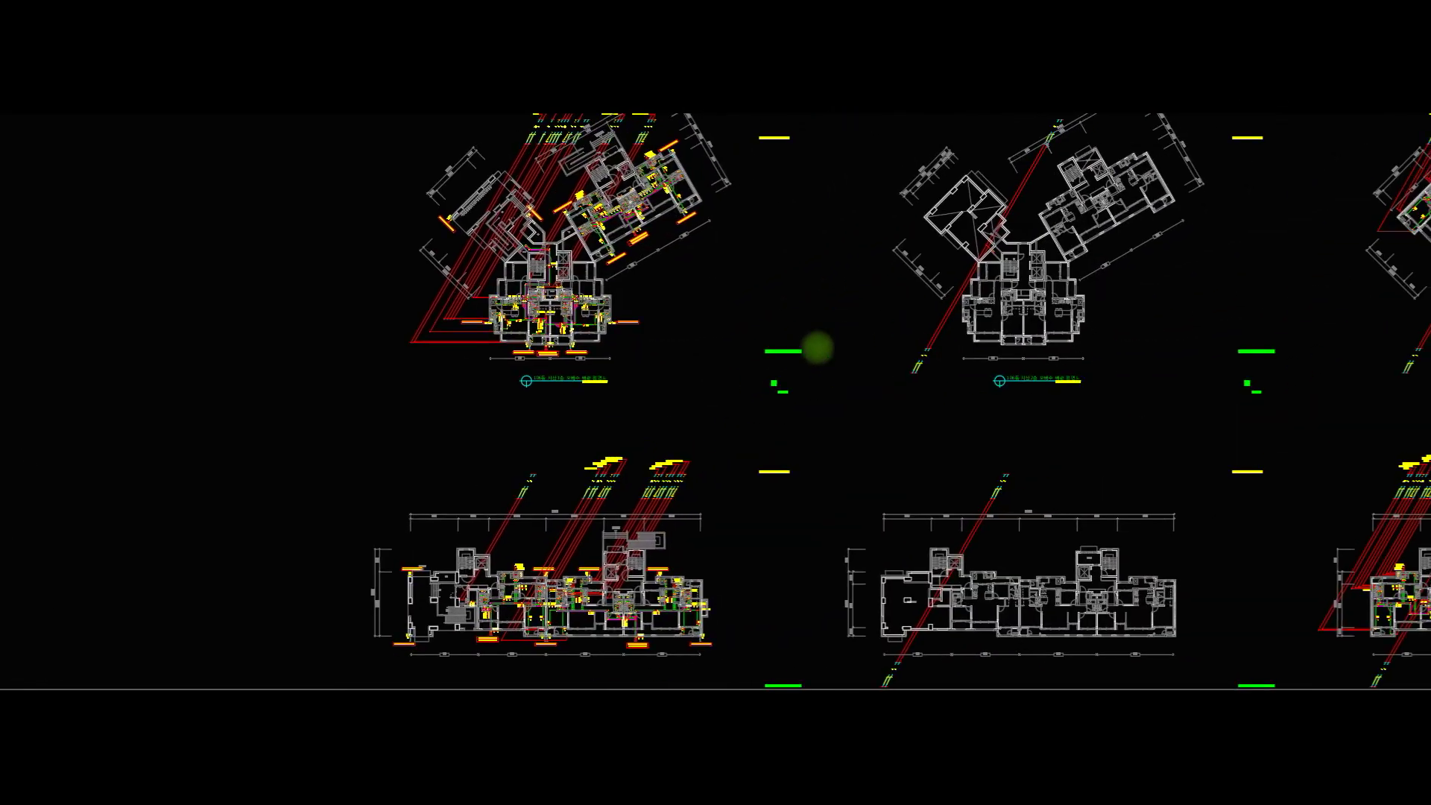
# Examine the drainage piping of the single piped unit in the Y-shaped building's other floor plan against its unpiped wing.
pyautogui.moveTo(817, 345); pyautogui.dragTo(623, 322, button='middle')
pyautogui.scroll(5, 930, 283)
pyautogui.moveTo(954, 328); pyautogui.dragTo(1013, 466, button='middle')
pyautogui.scroll(4, 938, 278)
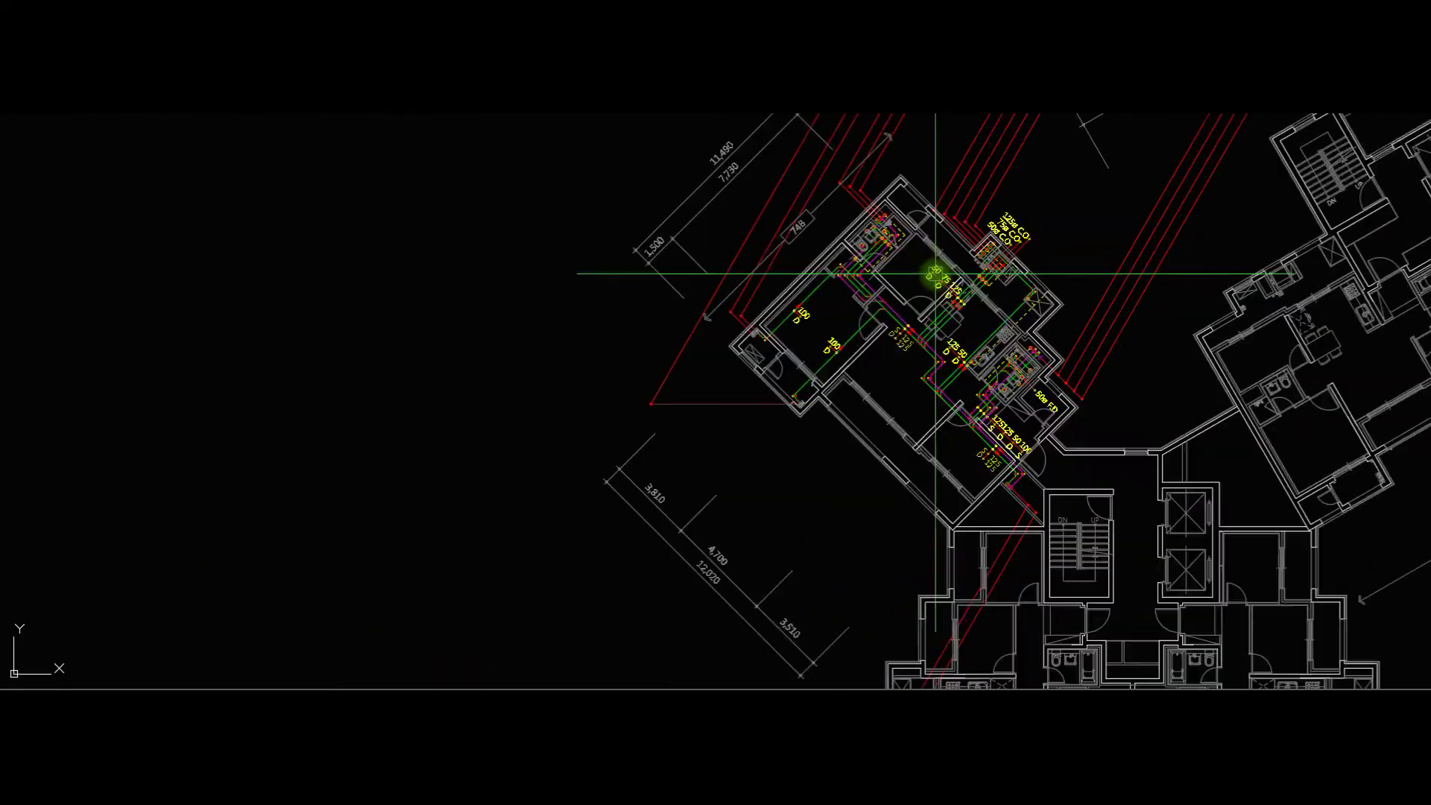
pyautogui.scroll(-4, 1063, 442)
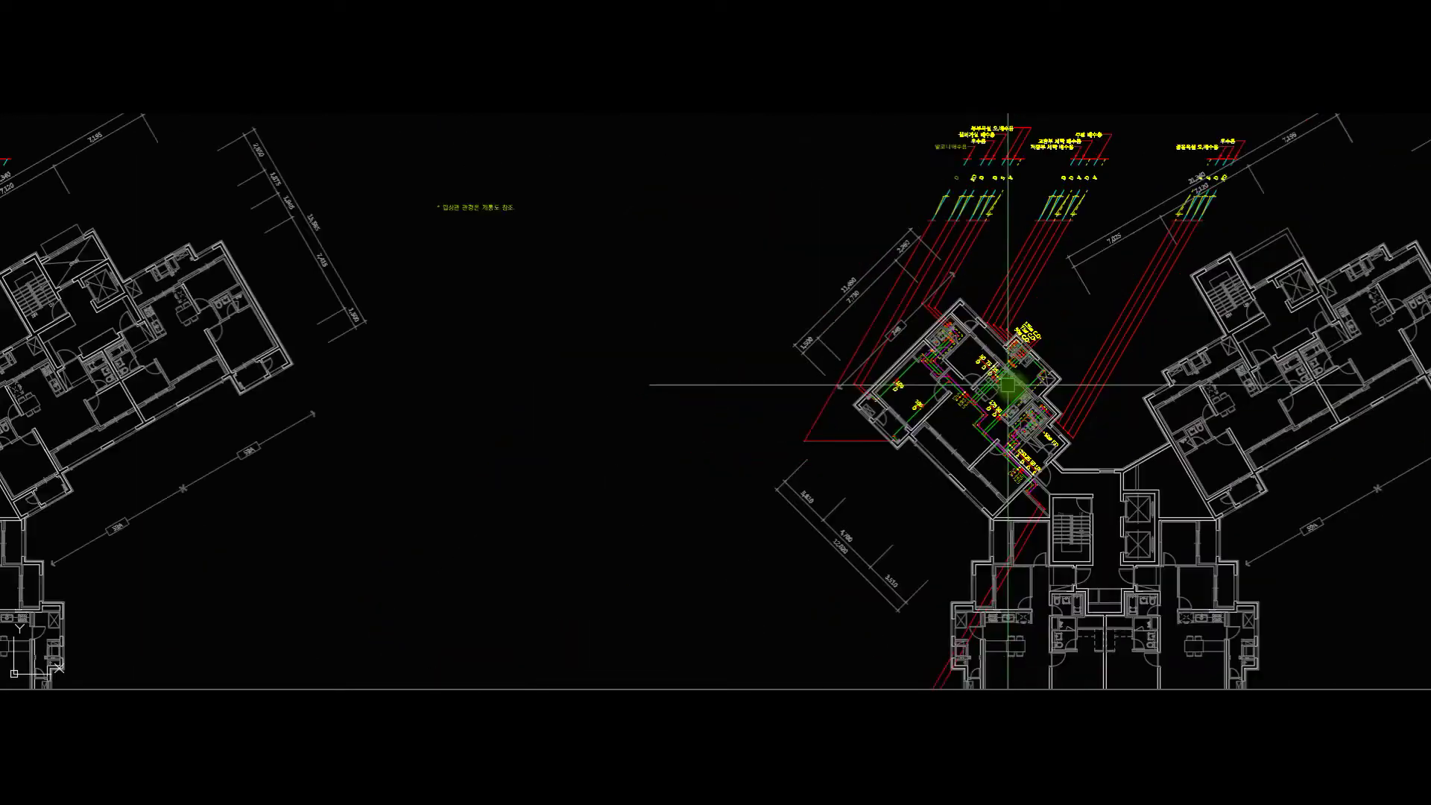
pyautogui.moveTo(1111, 447); pyautogui.dragTo(888, 383, button='middle')
pyautogui.scroll(-5, 958, 320)
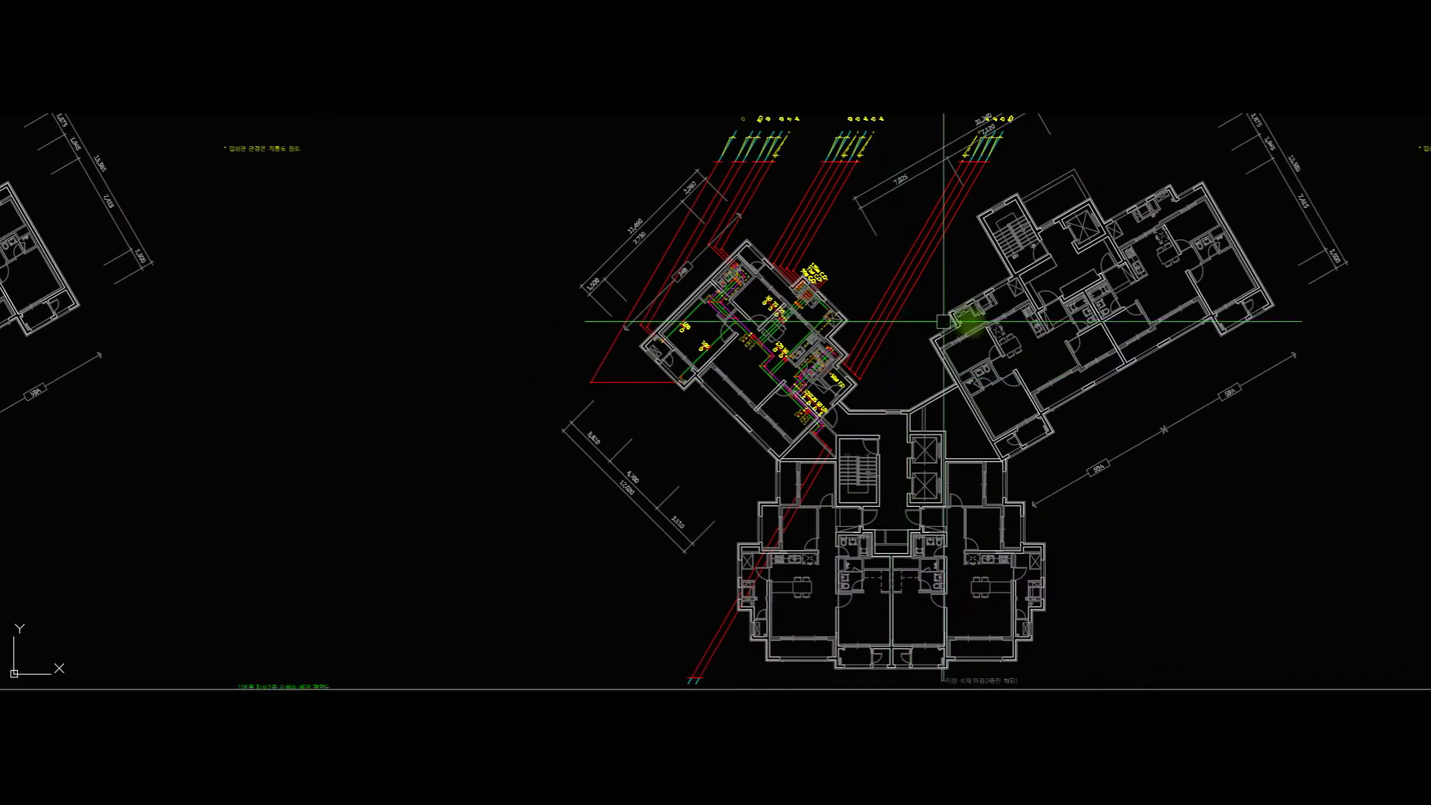
pyautogui.moveTo(1401, 331); pyautogui.dragTo(942, 310, button='middle')
pyautogui.moveTo(639, 274); pyautogui.dragTo(1139, 262, button='middle')
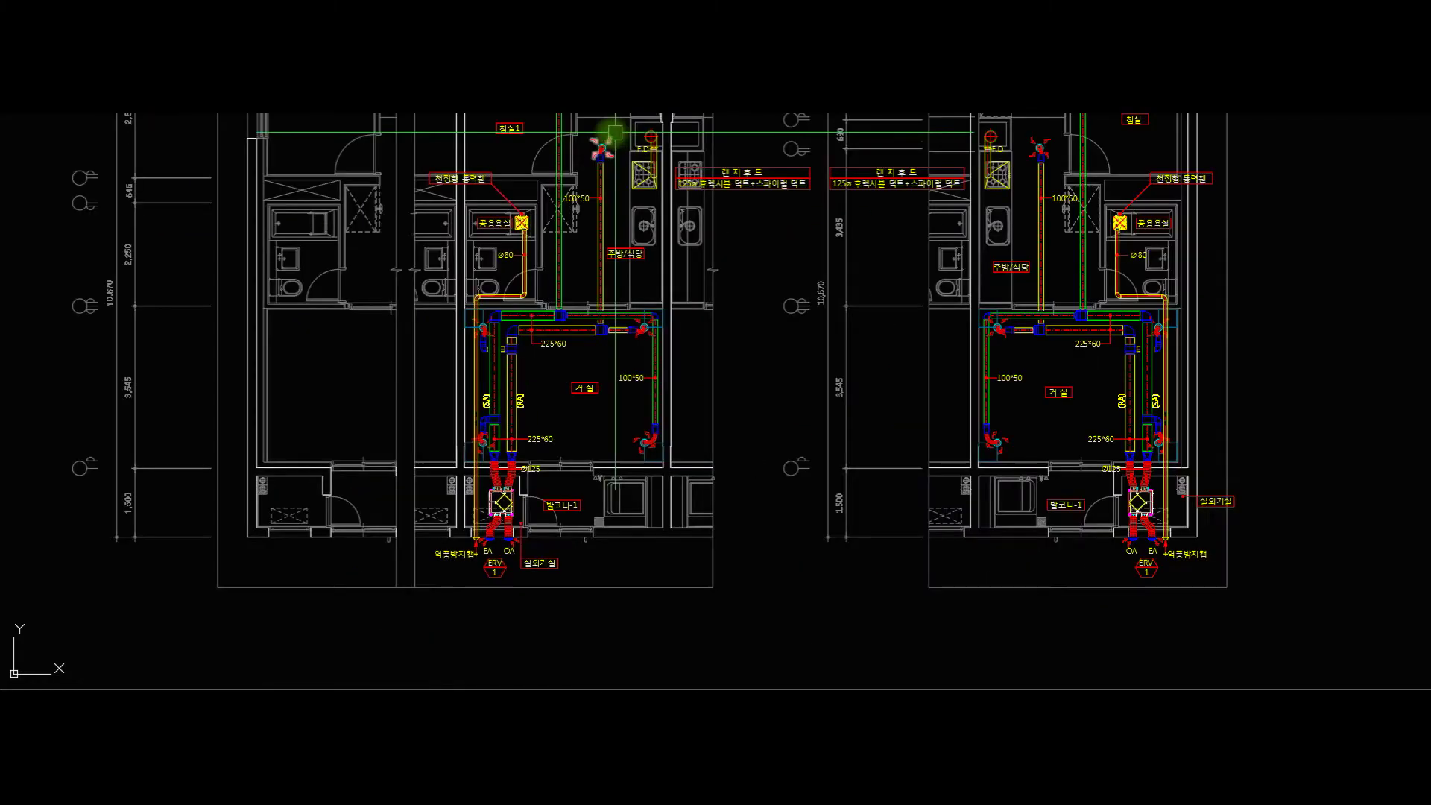
# Sketch one larger and two small rectangles stacked above the bedroom 1 label in the 36㎡ unit's ventilation duct plan.
pyautogui.scroll(-3, 775, 291)
pyautogui.scroll(3, 741, 288)
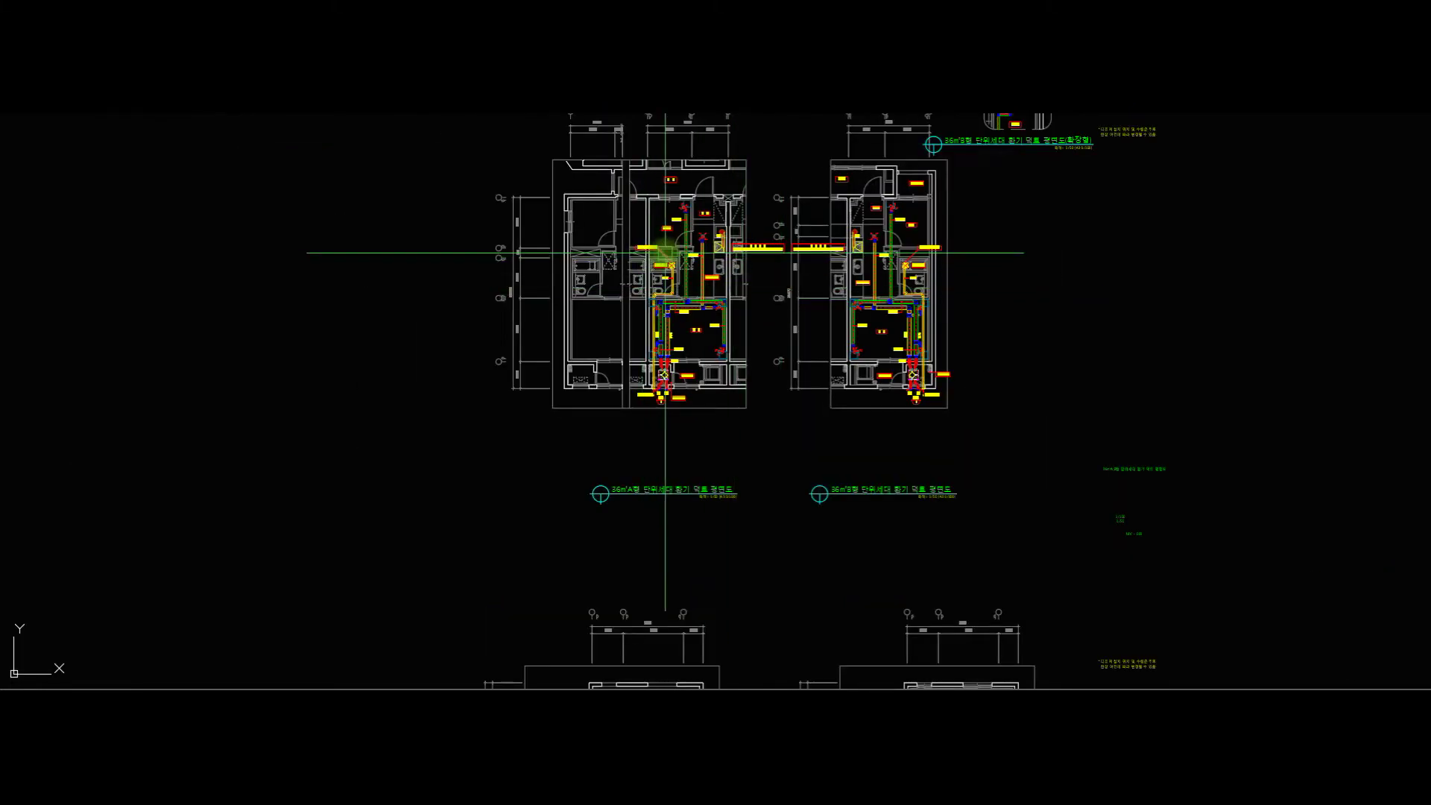
pyautogui.scroll(4, 665, 253)
pyautogui.moveTo(730, 223); pyautogui.dragTo(766, 325, button='middle')
pyautogui.scroll(8, 766, 277)
pyautogui.moveTo(716, 197); pyautogui.dragTo(852, 364, button='middle')
pyautogui.scroll(-2, 850, 363)
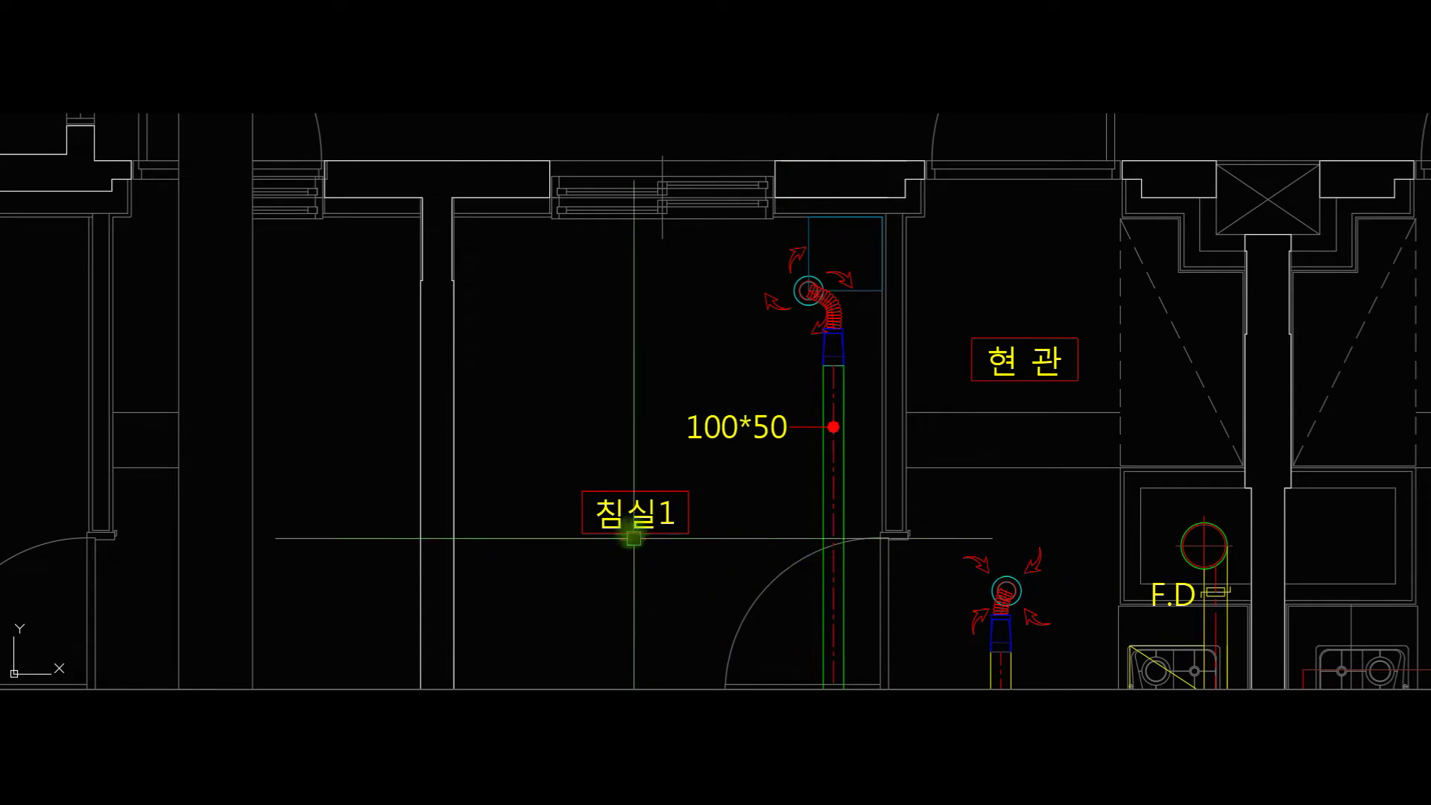
pyautogui.click(603, 409)
pyautogui.click(721, 518)
pyautogui.click(649, 359)
pyautogui.click(678, 383)
pyautogui.click(636, 297)
pyautogui.click(677, 333)
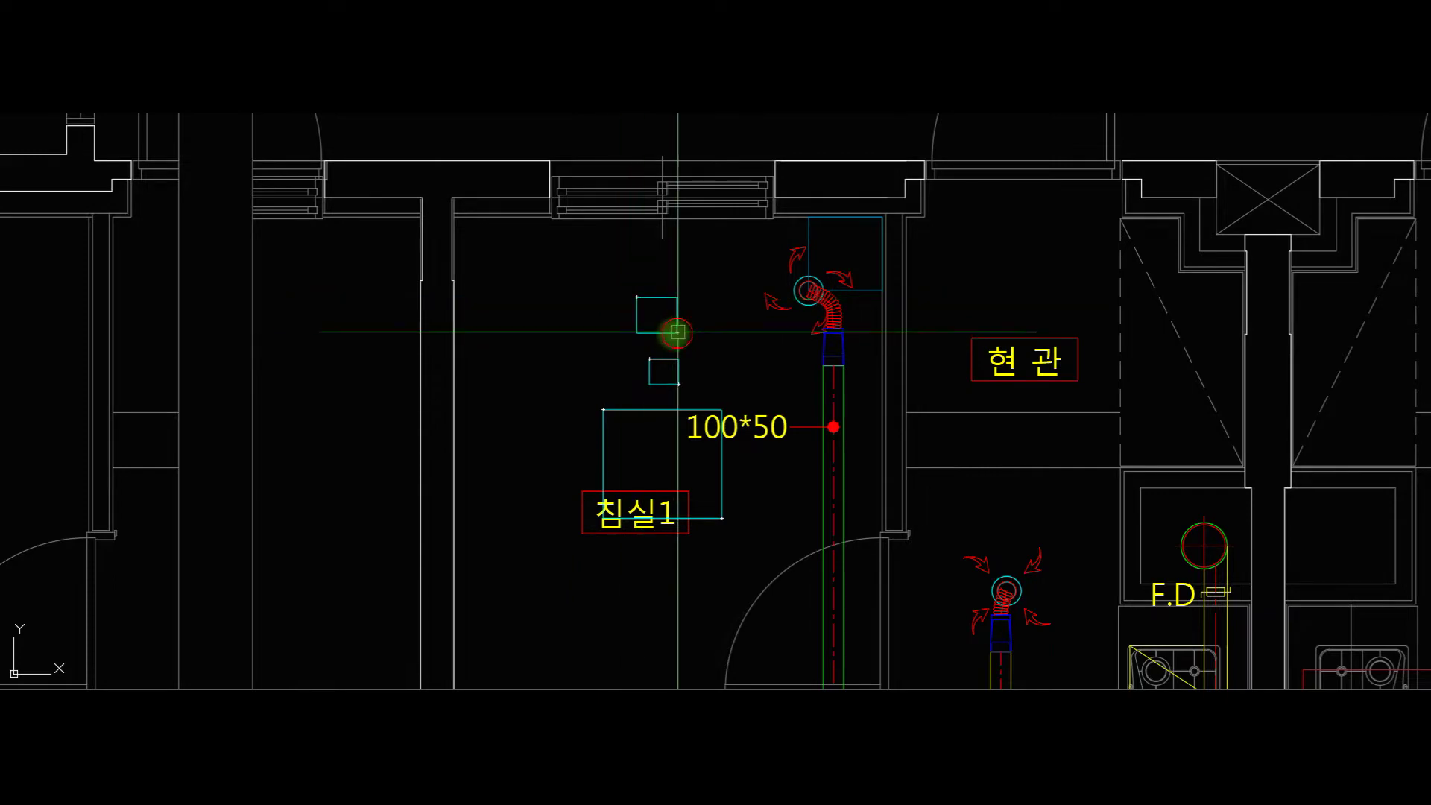
# Draw a straight horizontal line from the bedroom 1 supply diffuser to the opposite bedroom wall.
pyautogui.moveTo(765, 452); pyautogui.dragTo(716, 319, button='middle')
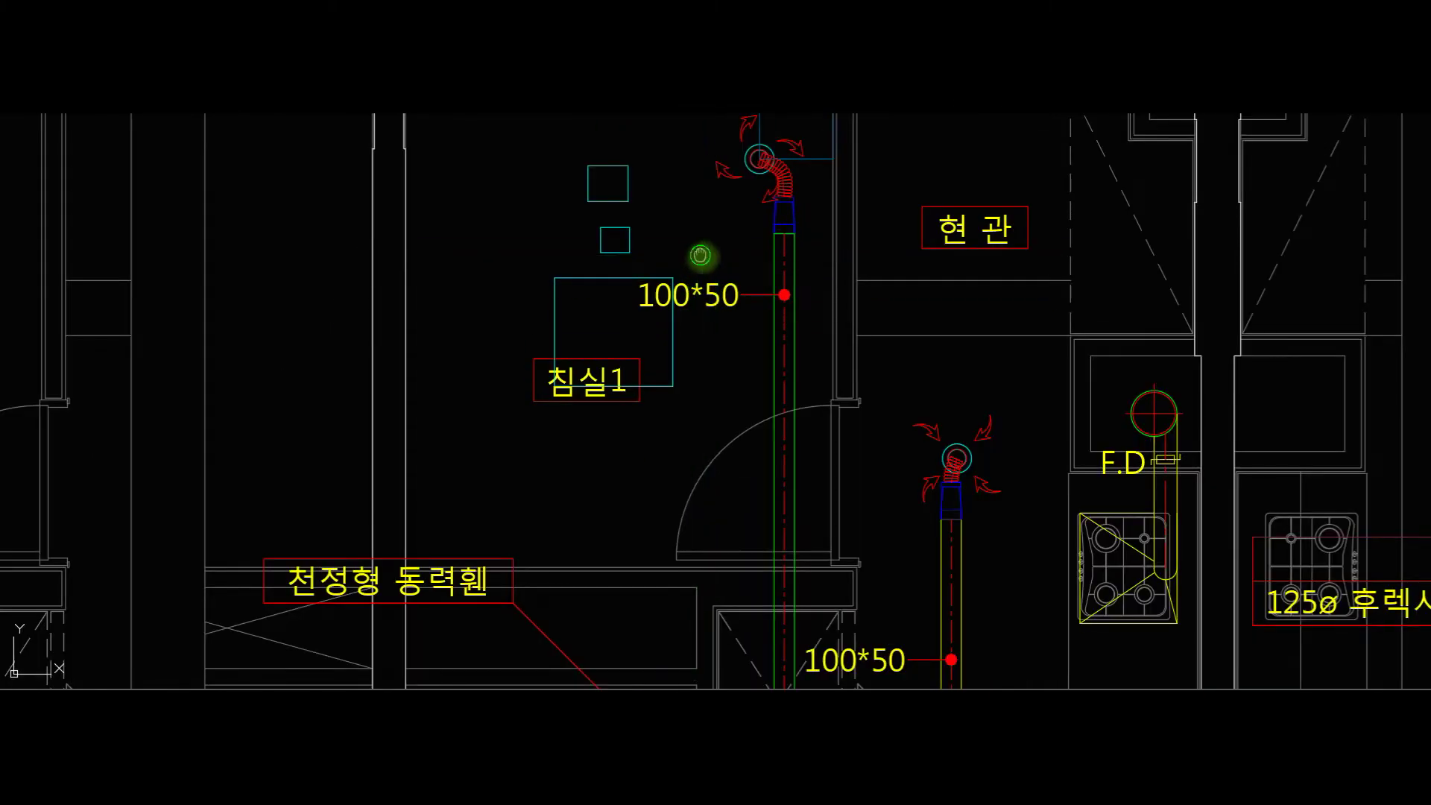
pyautogui.moveTo(699, 252); pyautogui.dragTo(713, 272, button='middle')
pyautogui.click(756, 173)
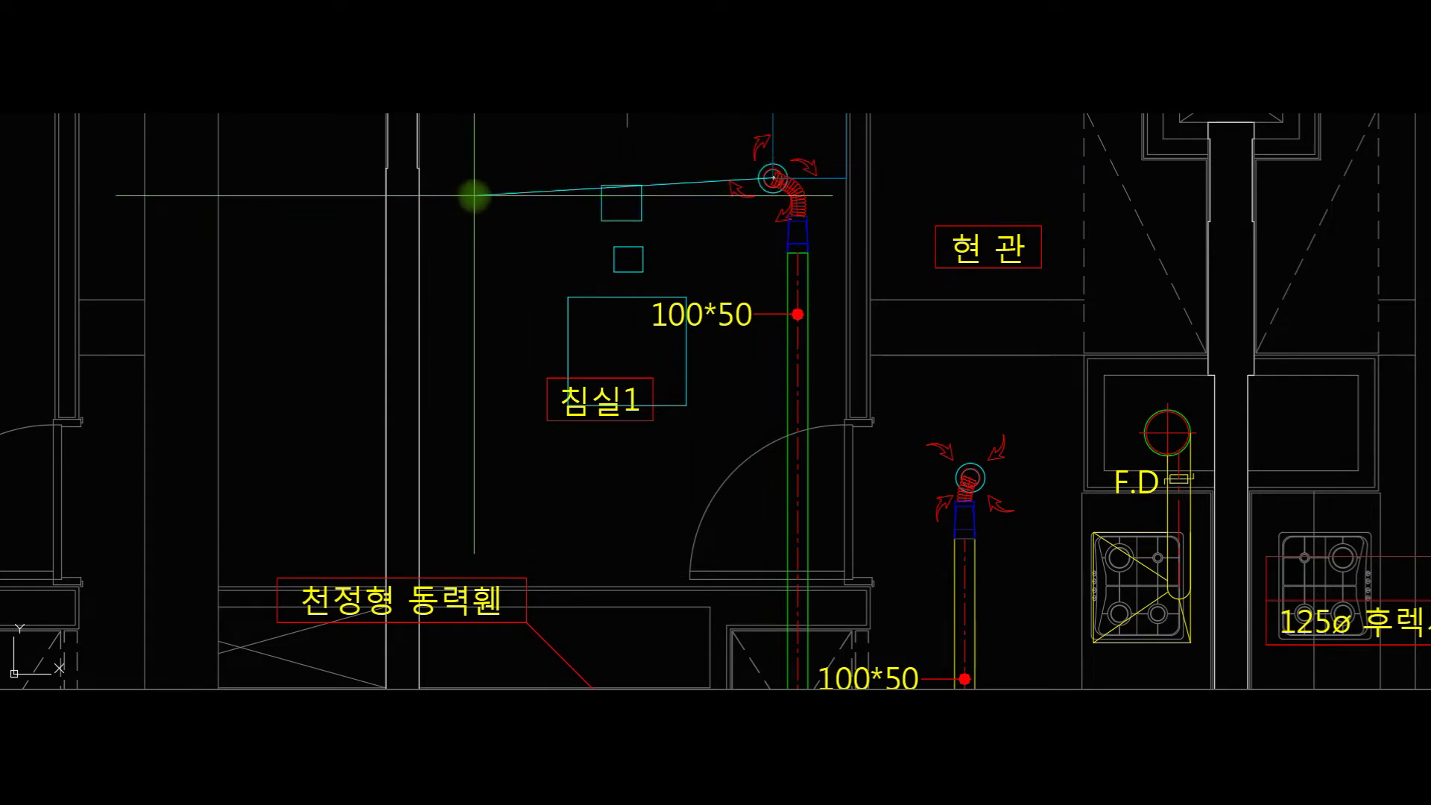
pyautogui.press('F8')
pyautogui.click(403, 210)
pyautogui.press('space')
# Move the uppermost small rectangle straight up so it sits on the horizontal line from the diffuser.
pyautogui.click(664, 192)
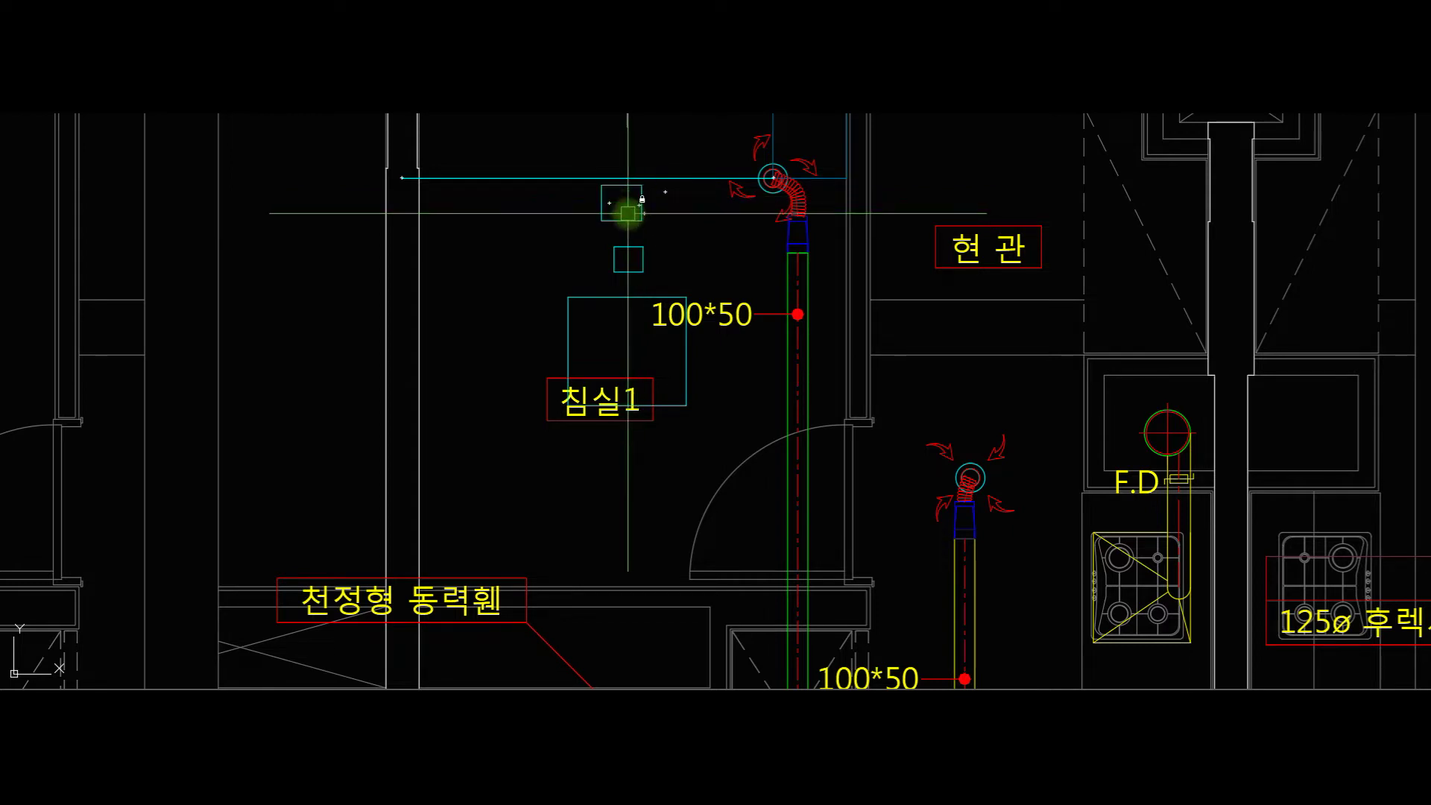
pyautogui.click(110, 117)
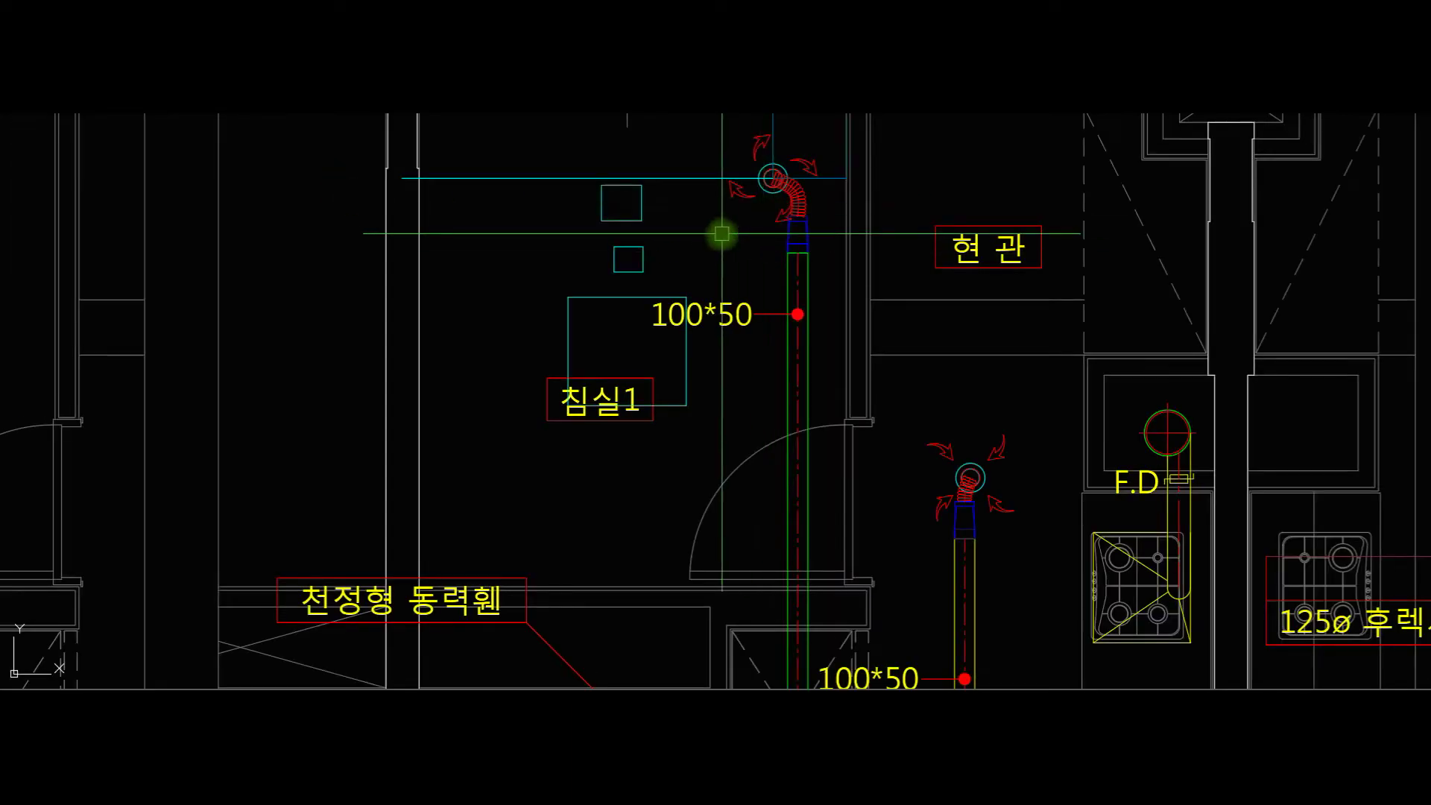
pyautogui.click(625, 205)
pyautogui.click(625, 180)
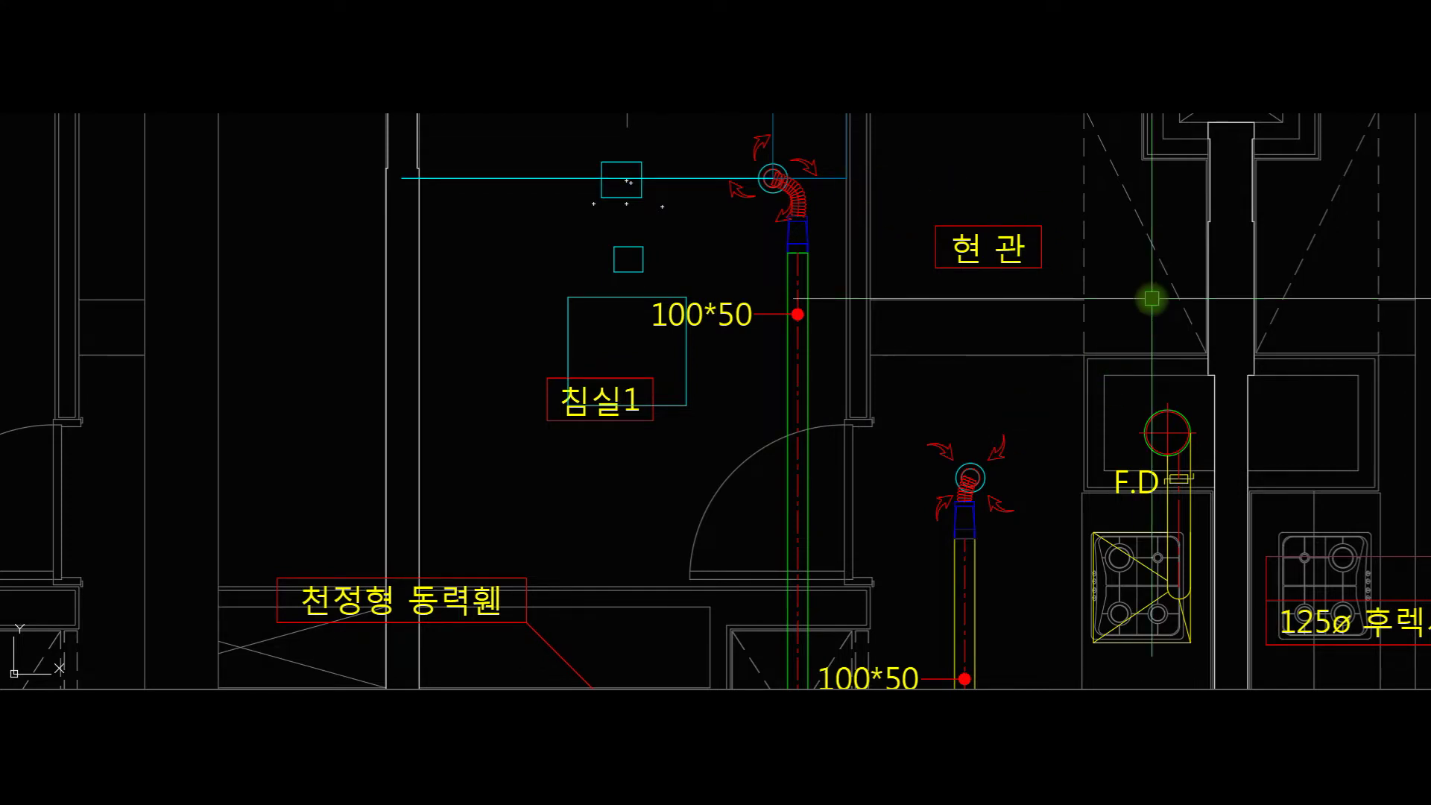
# Sketch a long horizontal rectangle around the small rectangle on the diffuser line in bedroom 1.
pyautogui.scroll(-2, 748, 246)
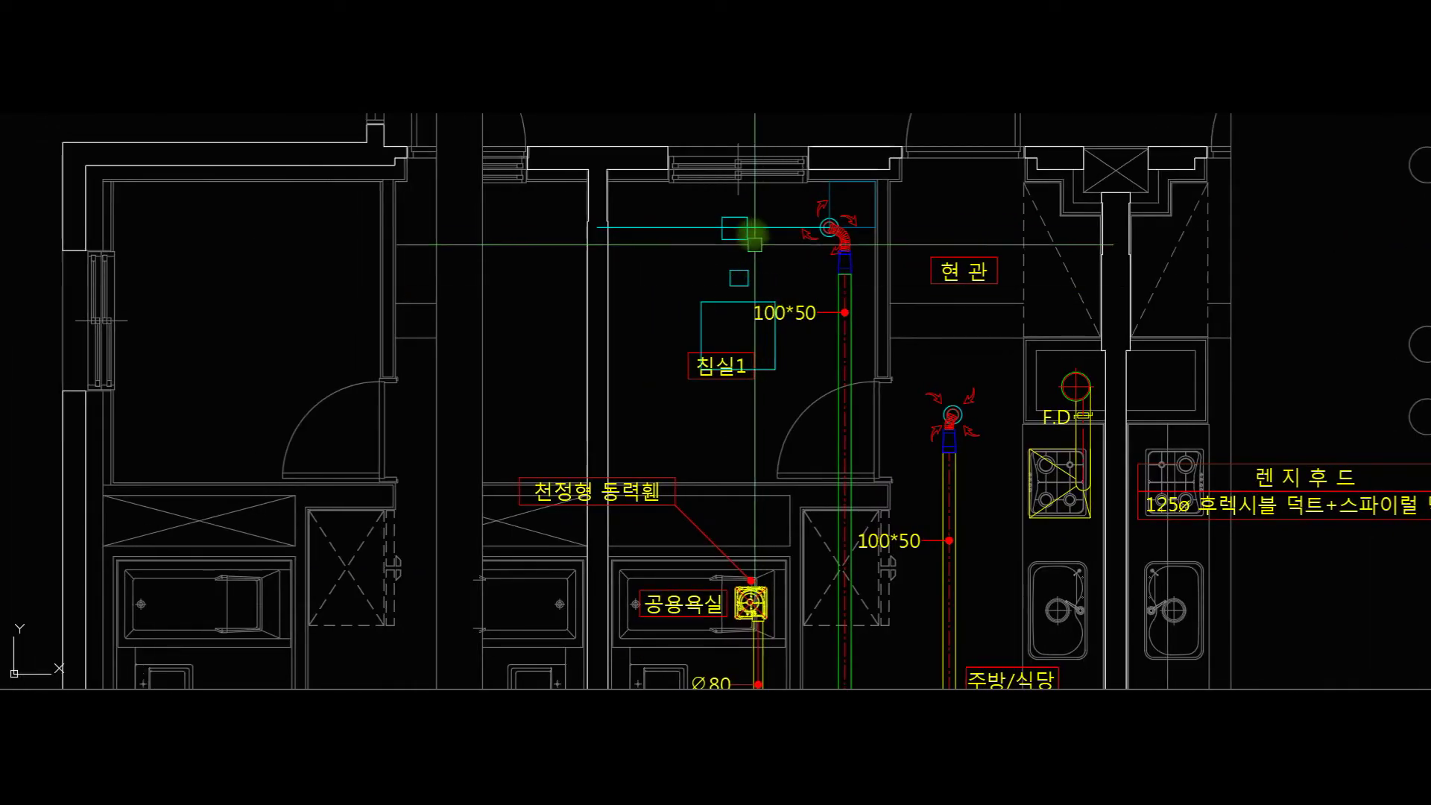
pyautogui.scroll(2, 743, 233)
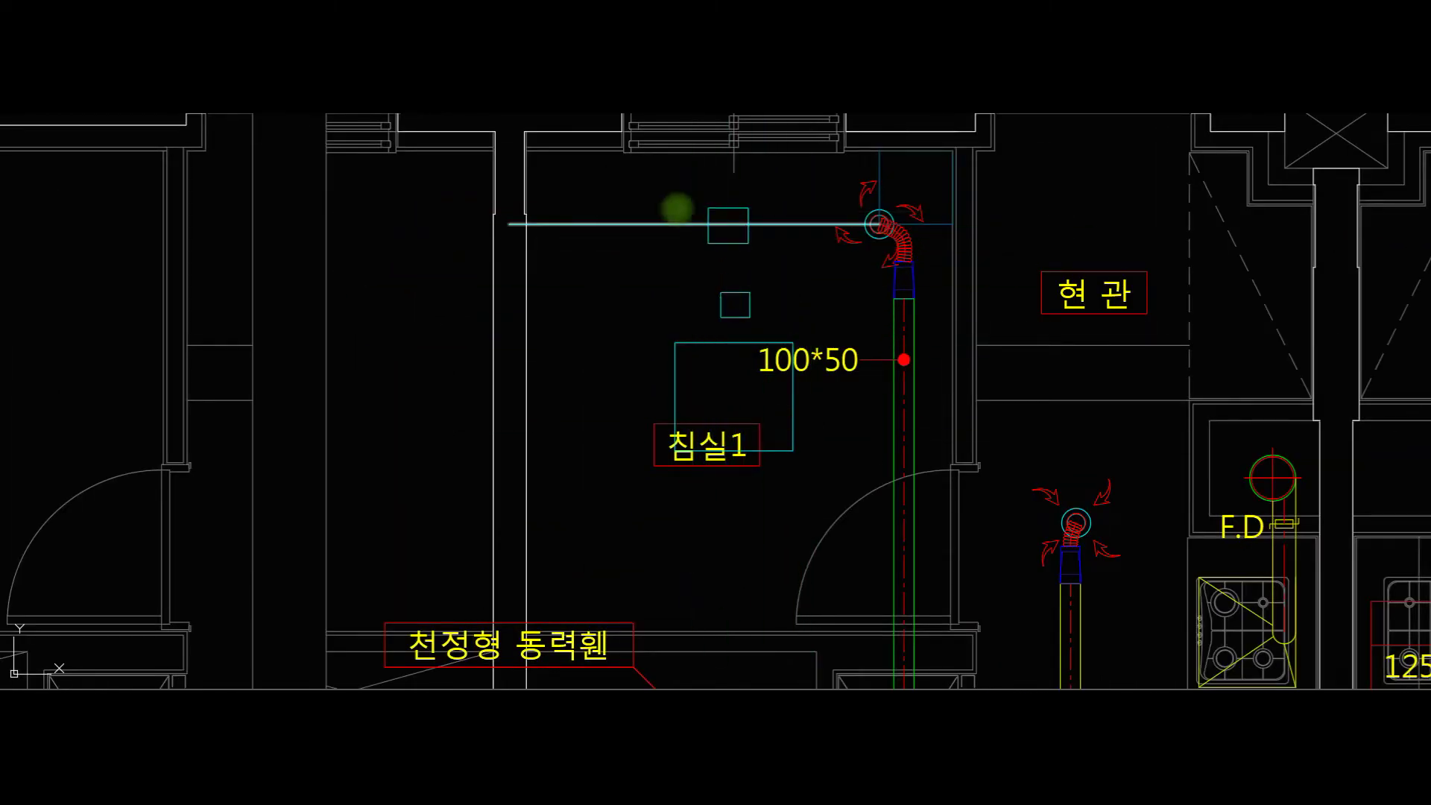
pyautogui.click(621, 197)
pyautogui.click(848, 254)
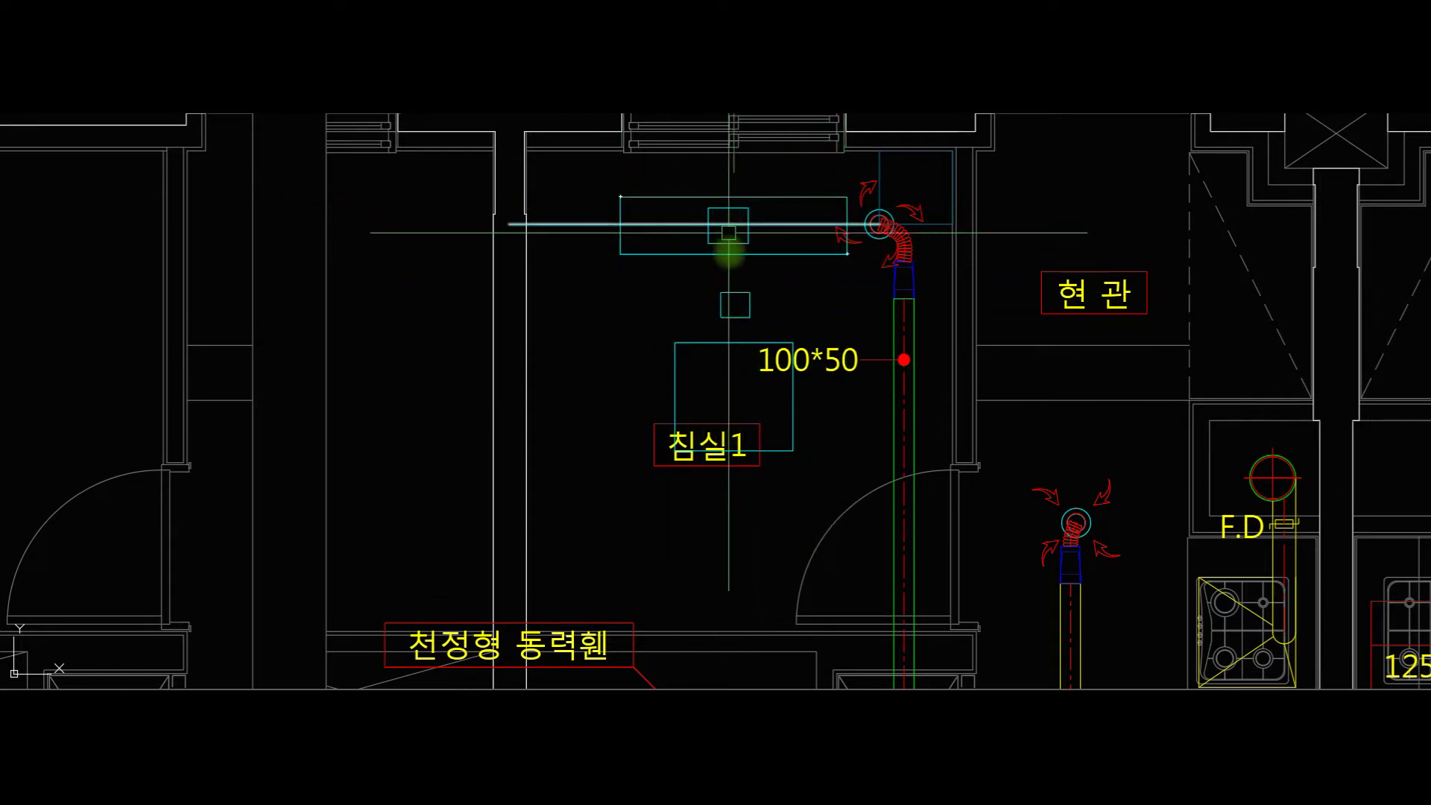
# Move the smallest rectangle straight down to just below the bedroom 1 label.
pyautogui.press('m')
pyautogui.press('space')
pyautogui.click(746, 297)
pyautogui.press('space')
pyautogui.click(769, 286)
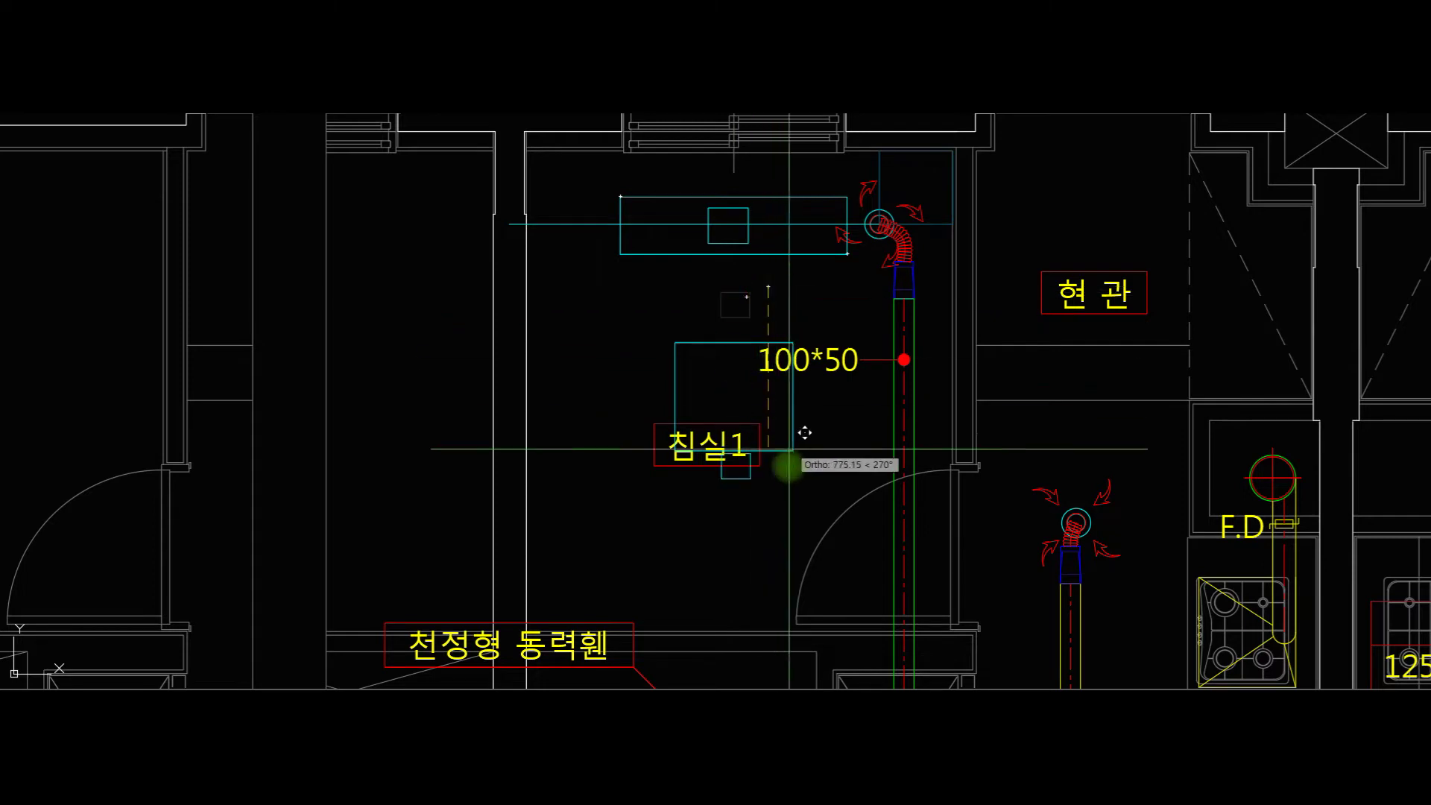
pyautogui.click(768, 473)
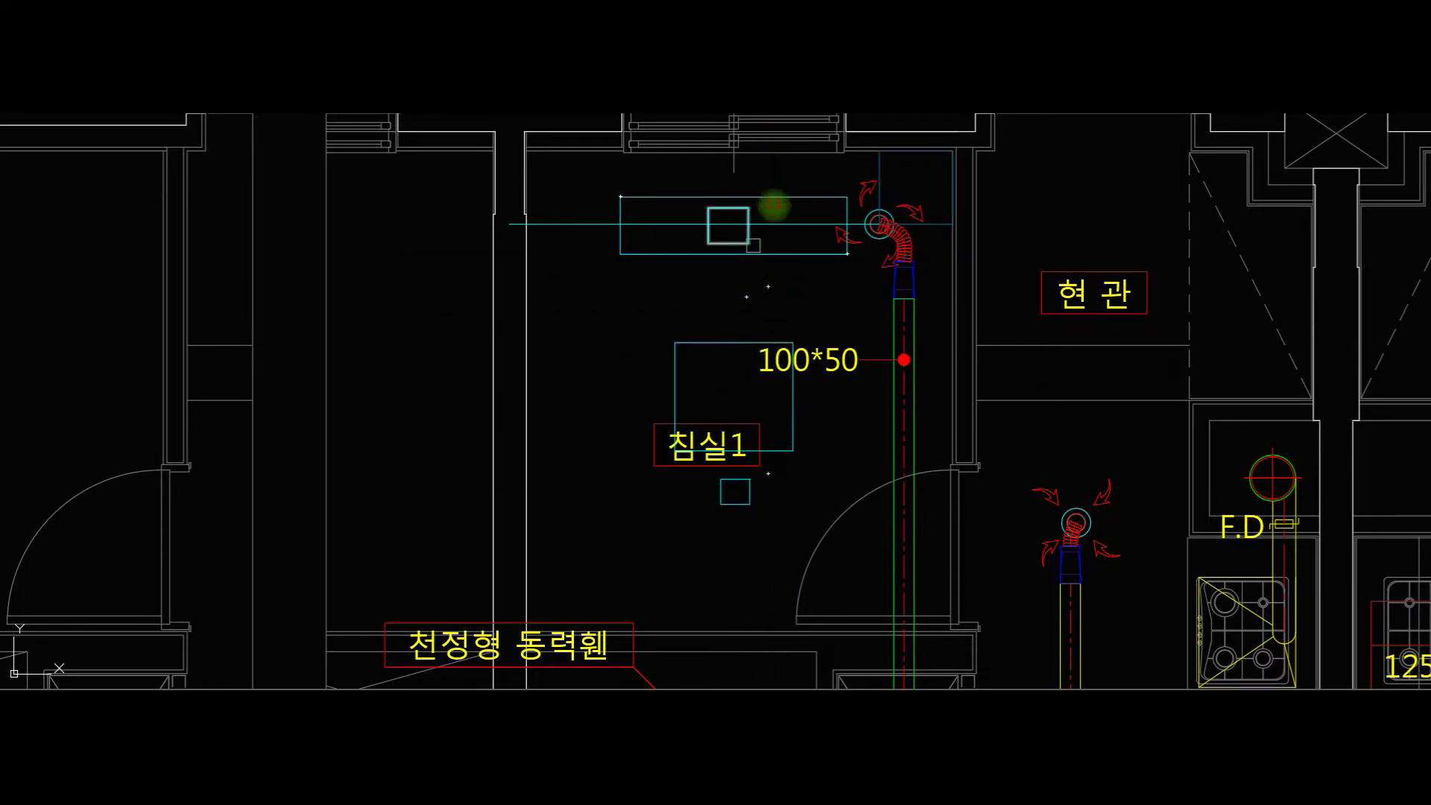
# Move the small rectangle on the diffuser line straight down below the other small rectangle.
pyautogui.press('Escape')
pyautogui.click(752, 241)
pyautogui.press('m')
pyautogui.press('space')
pyautogui.click(787, 225)
pyautogui.click(820, 543)
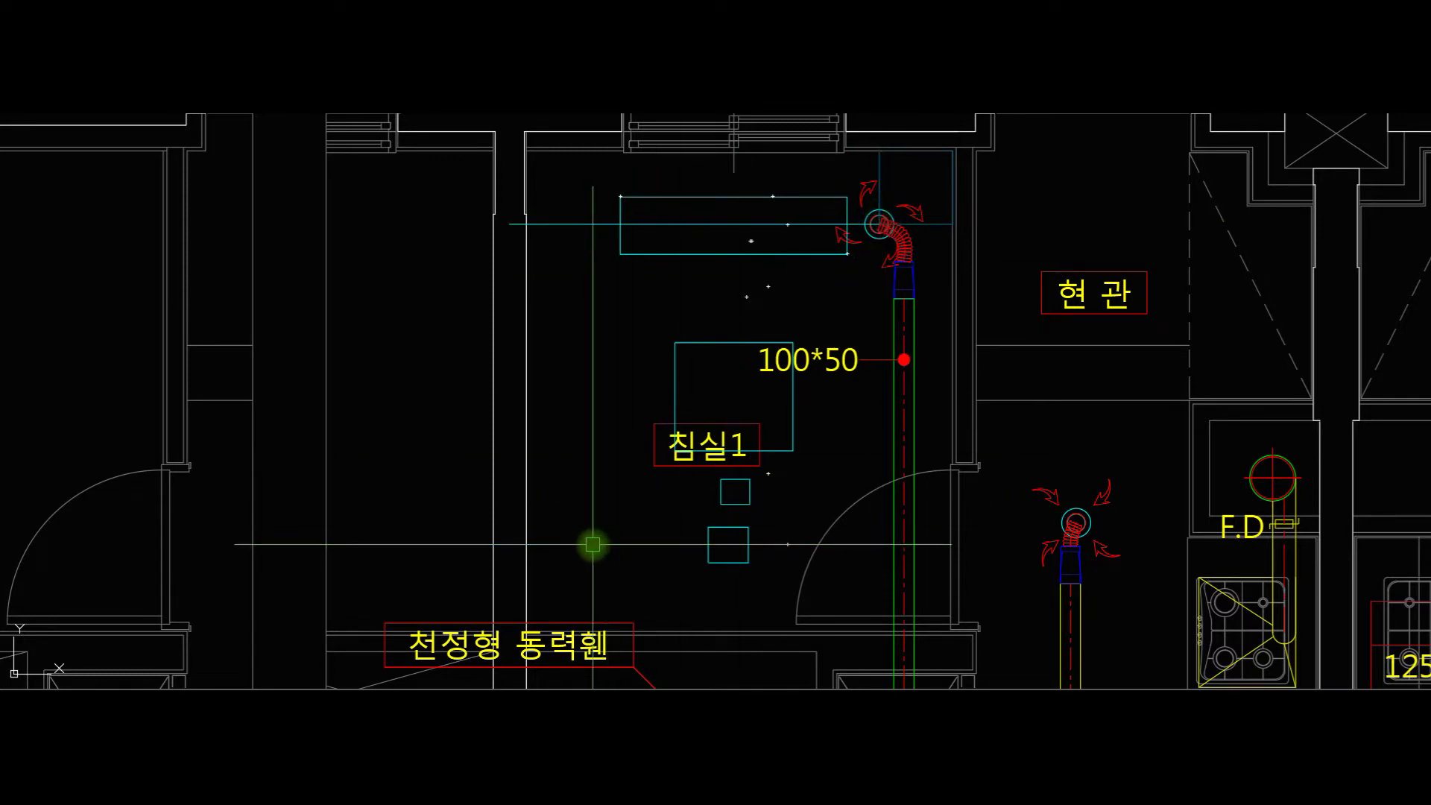
# Sketch a small circle above the shared bathroom's ceiling fan and shift it horizontally to sit over the fan.
pyautogui.scroll(-4, 952, 482)
pyautogui.moveTo(952, 483)
pyautogui.mouseDown(button='middle')
pyautogui.moveTo(851, 342)
pyautogui.moveTo(907, 351)
pyautogui.moveTo(898, 233)
pyautogui.mouseUp(button='middle')
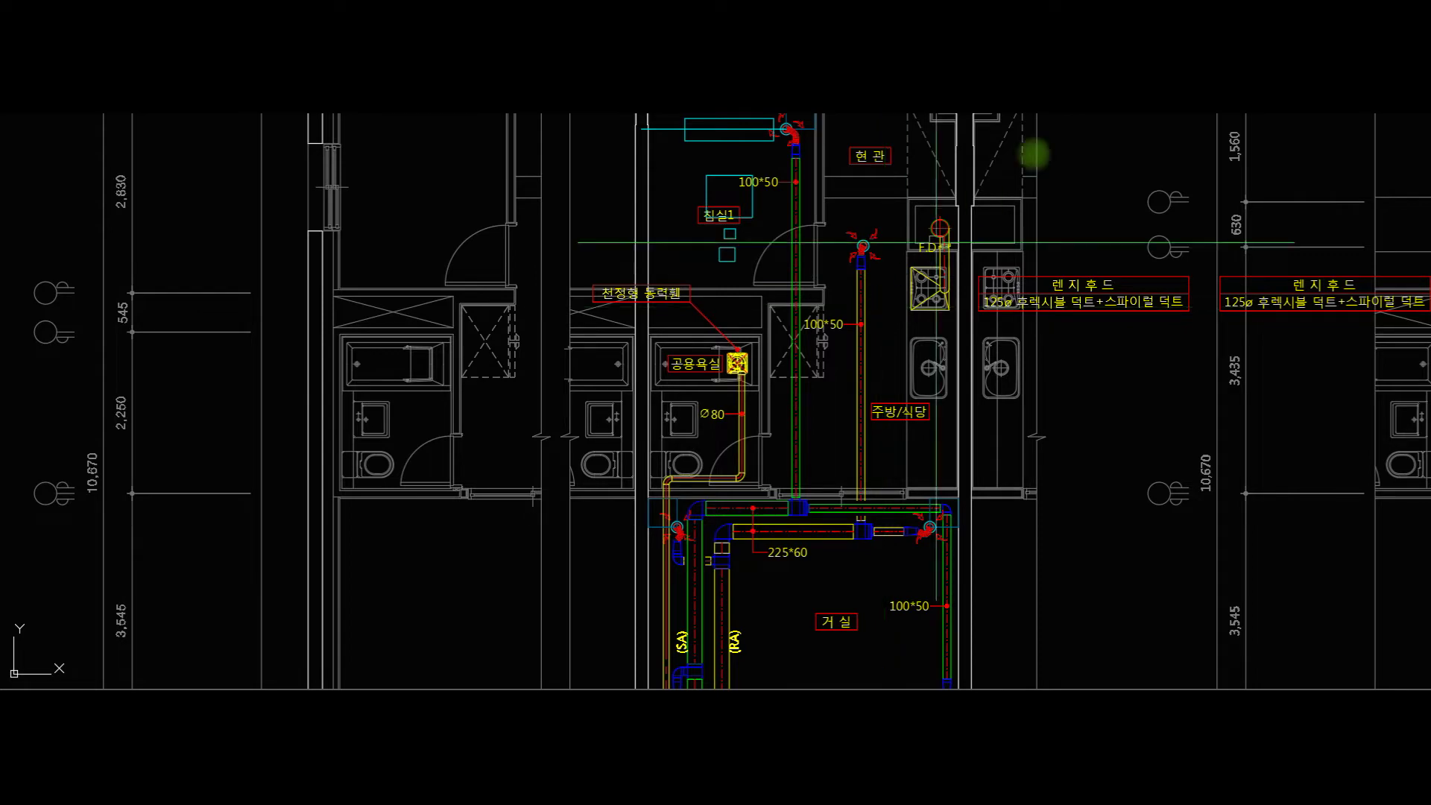
pyautogui.scroll(2, 657, 351)
pyautogui.scroll(2, 658, 346)
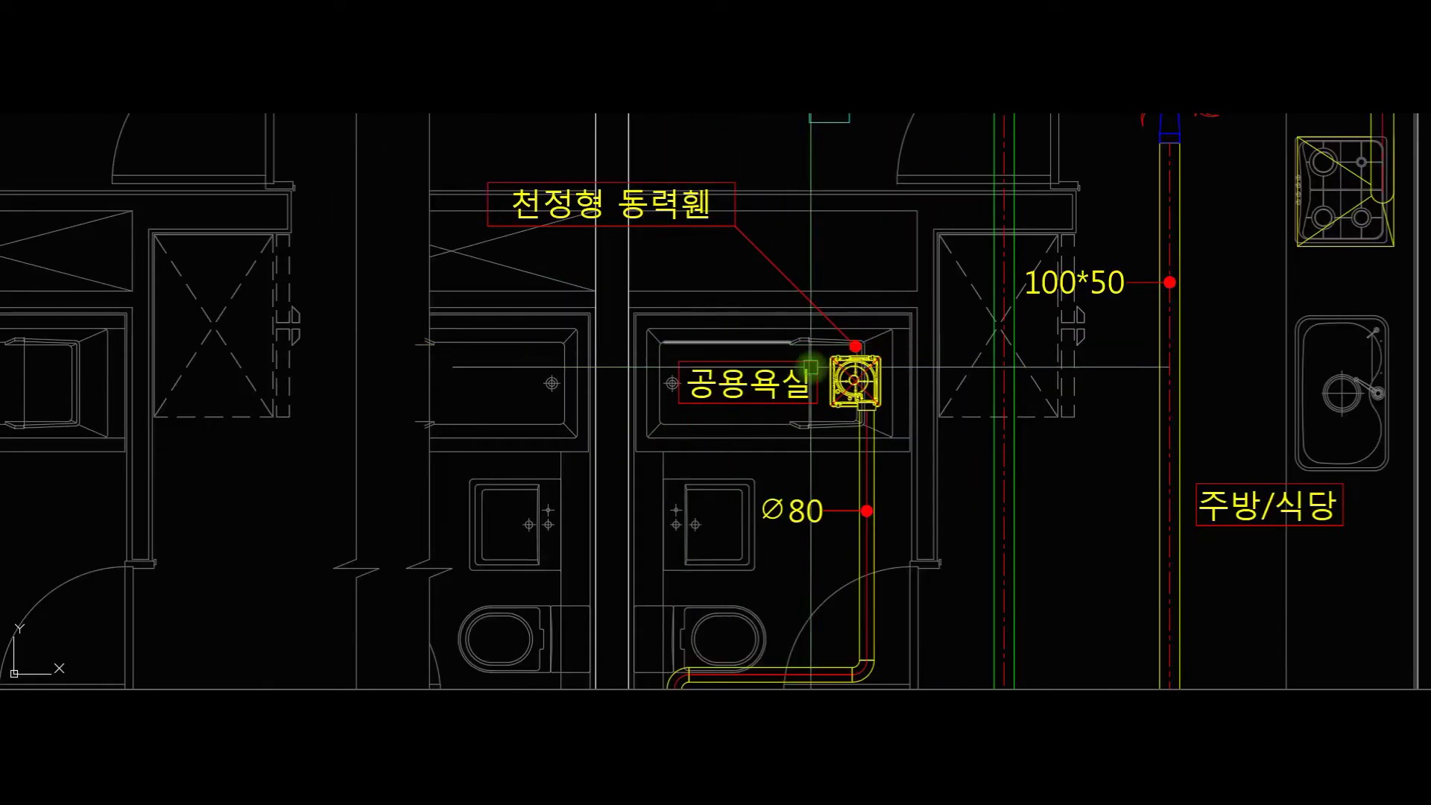
pyautogui.scroll(4, 853, 373)
pyautogui.scroll(-2, 883, 352)
pyautogui.moveTo(873, 348)
pyautogui.mouseDown(button='middle')
pyautogui.moveTo(948, 344)
pyautogui.moveTo(987, 386)
pyautogui.mouseUp(button='middle')
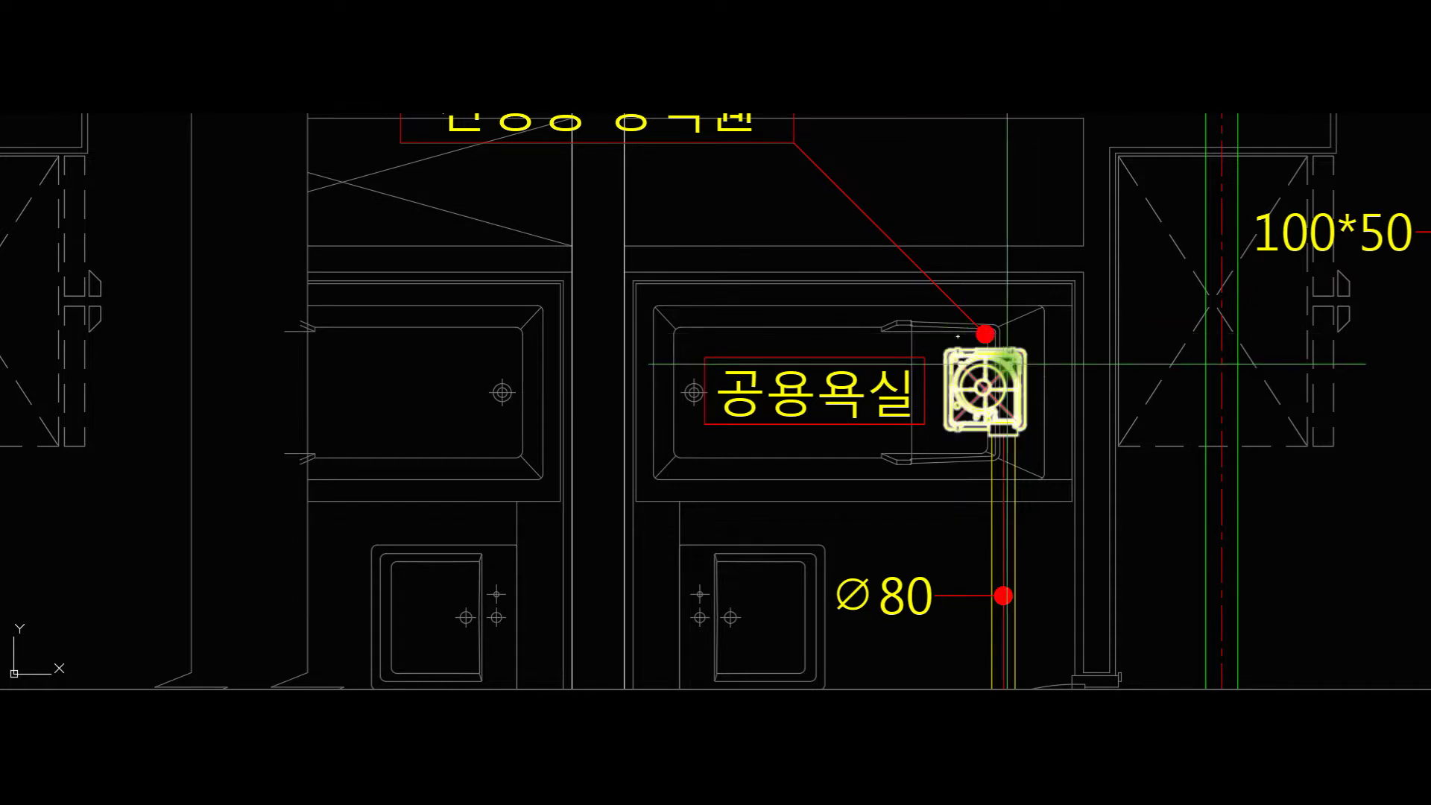
pyautogui.click(972, 312)
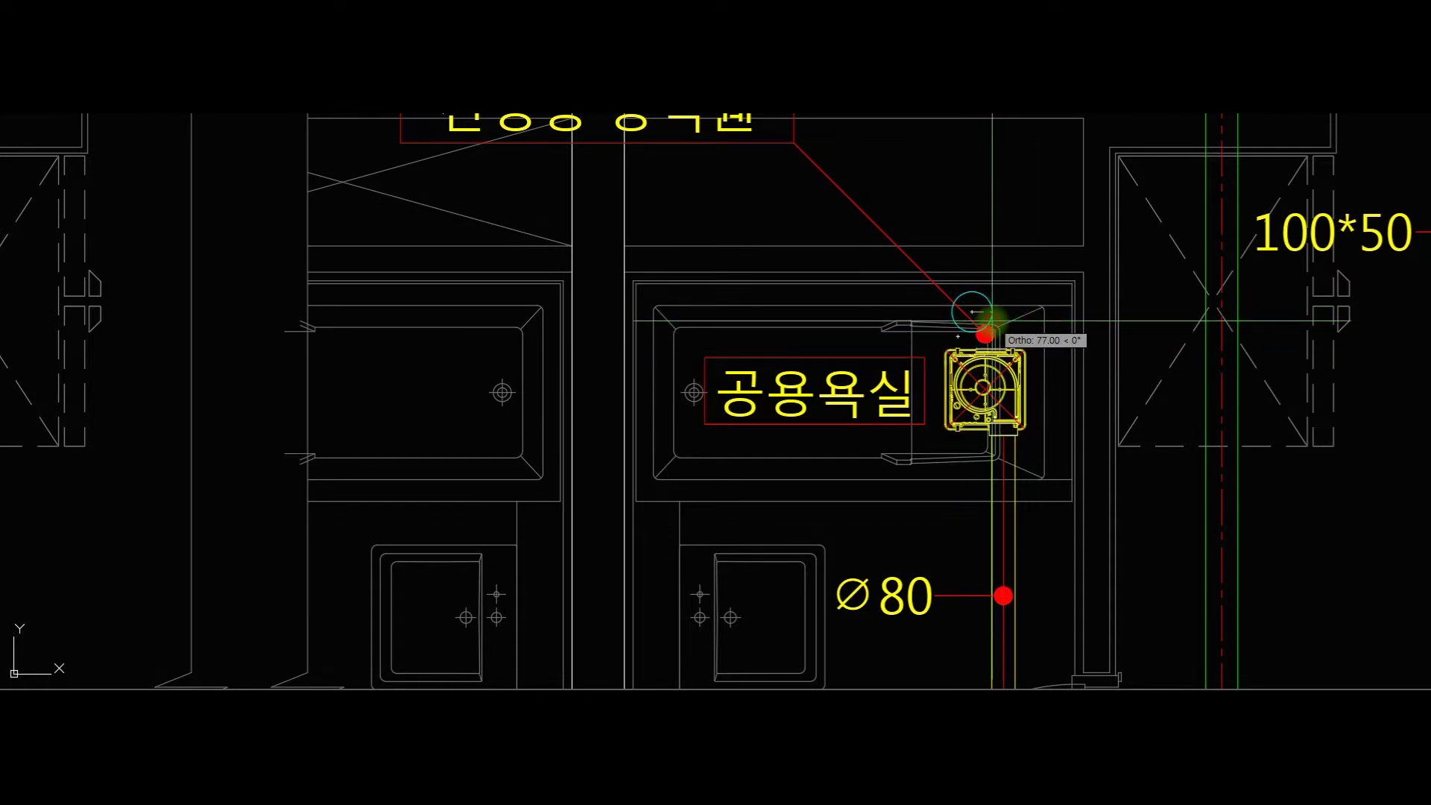
pyautogui.click(972, 311)
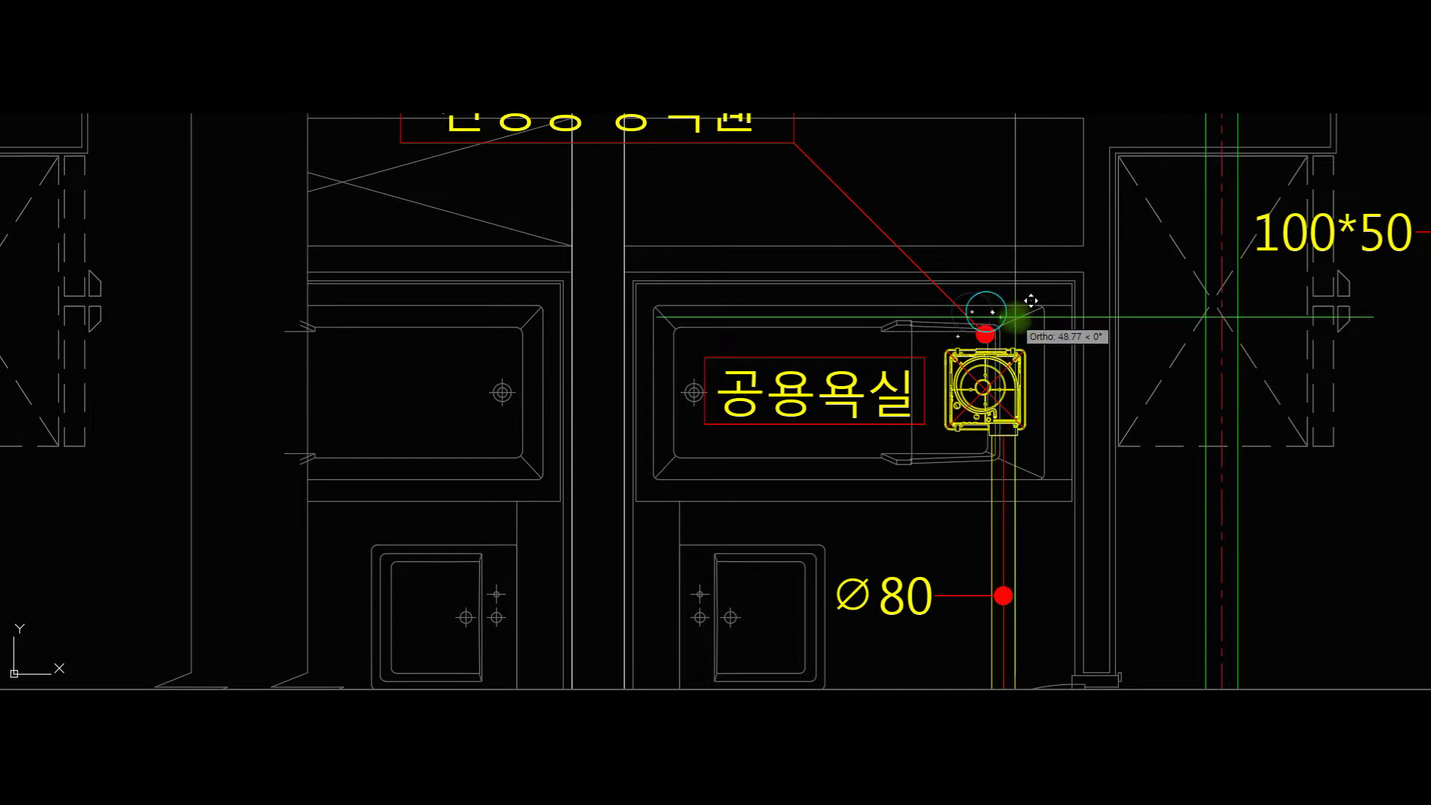
pyautogui.moveTo(1044, 432); pyautogui.dragTo(1071, 400, button='middle')
# Sketch a second small circle between the shared bathroom label and the ceiling fan.
pyautogui.click(913, 337)
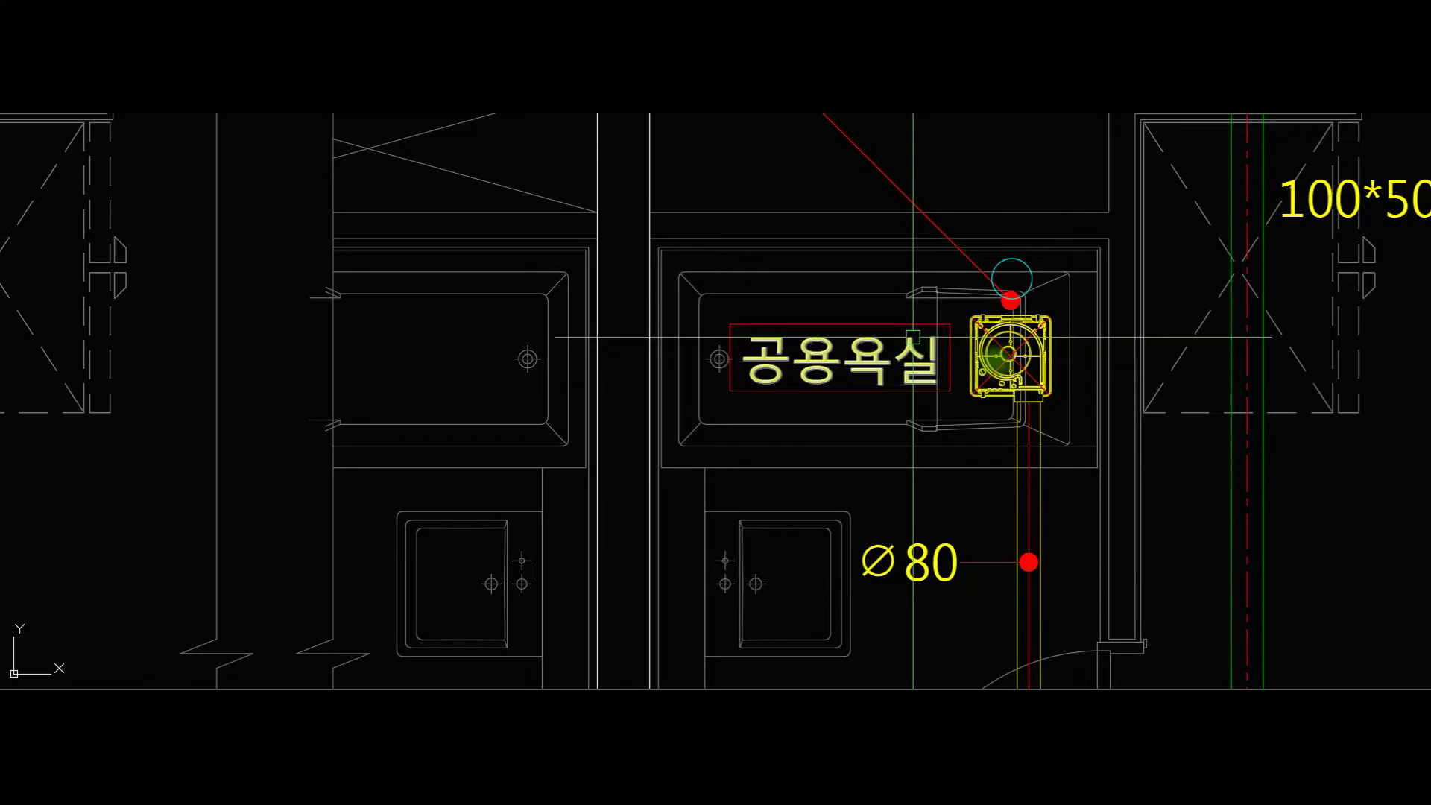
pyautogui.write('c')
pyautogui.press('space')
pyautogui.click(938, 340)
pyautogui.click(960, 354)
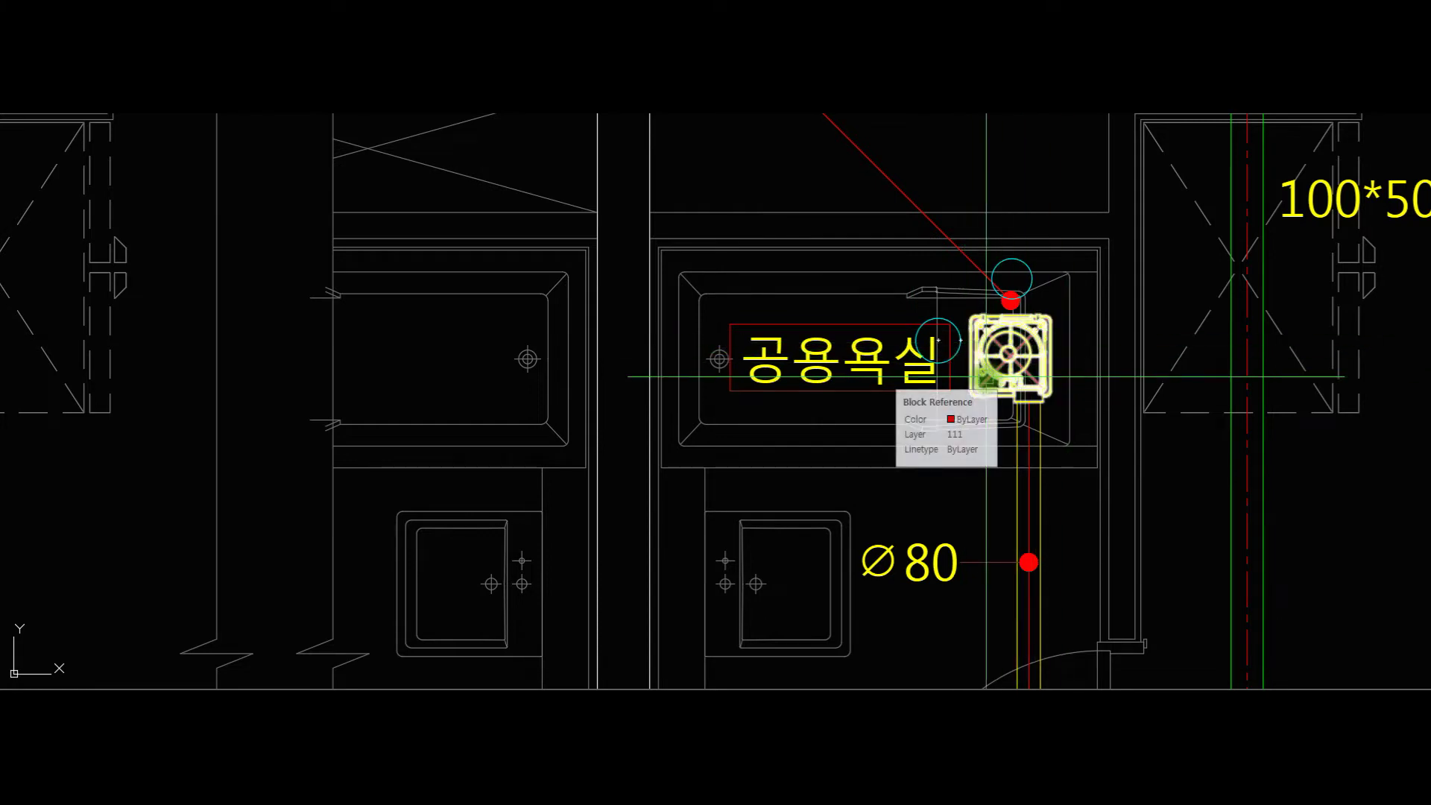
# Examine the Ø80 bathroom exhaust duct and the living room's SA and RA ducts down to the balcony ERV unit.
pyautogui.moveTo(1096, 373)
pyautogui.mouseDown(button='middle')
pyautogui.moveTo(1115, 349)
pyautogui.moveTo(985, 252)
pyautogui.mouseUp(button='middle')
pyautogui.scroll(-2, 984, 253)
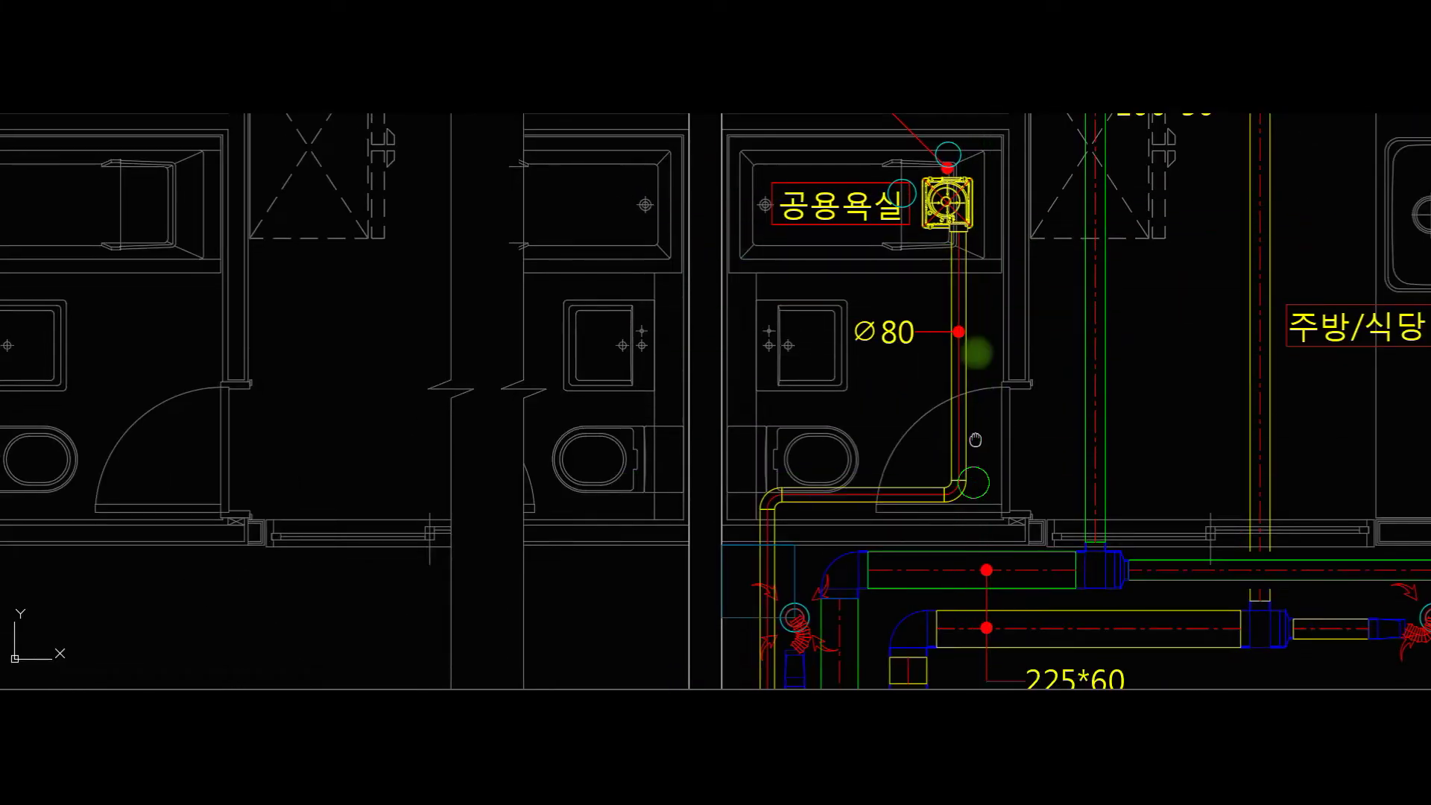
pyautogui.scroll(-2, 976, 395)
pyautogui.moveTo(993, 385); pyautogui.dragTo(922, 299, button='middle')
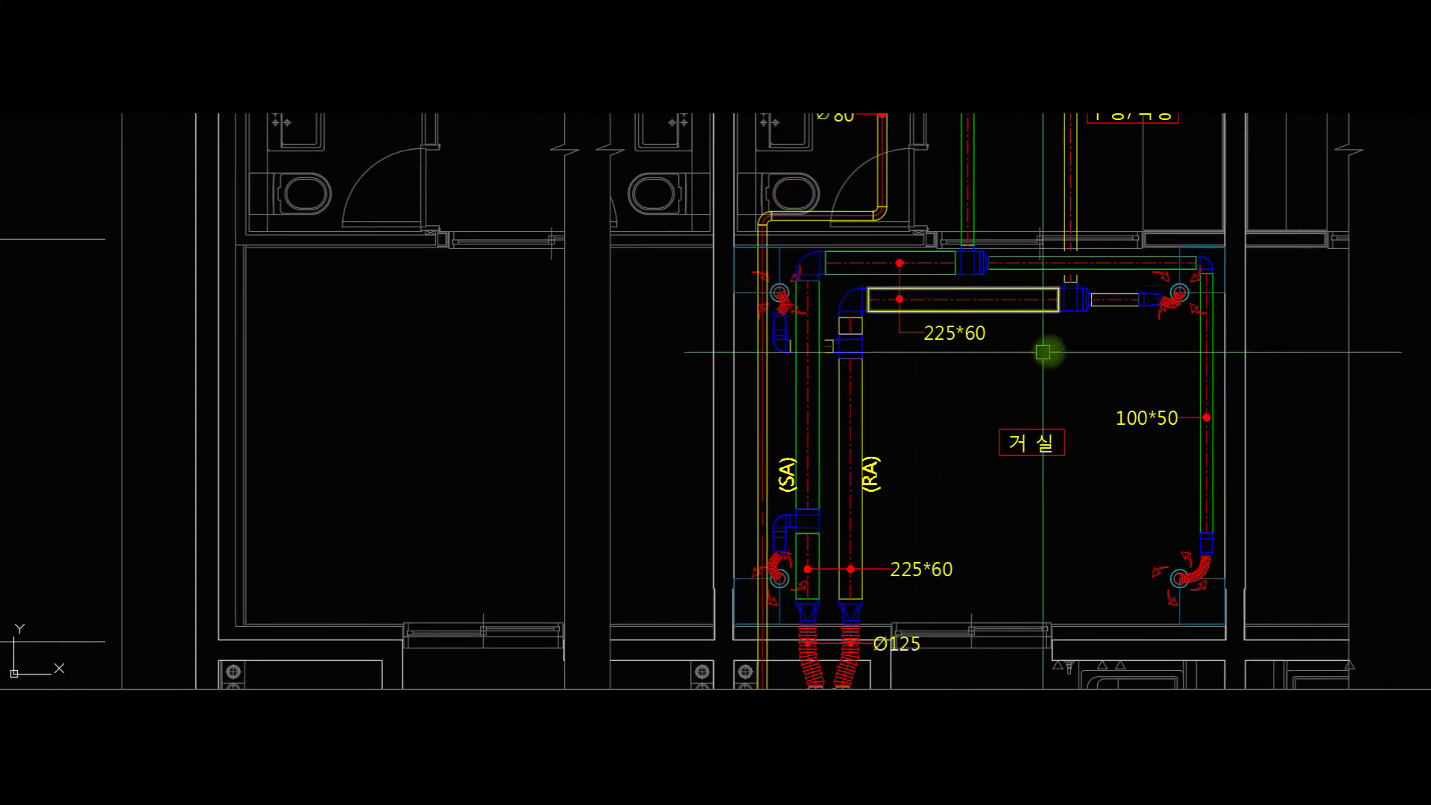
pyautogui.moveTo(820, 589); pyautogui.dragTo(776, 471, button='middle')
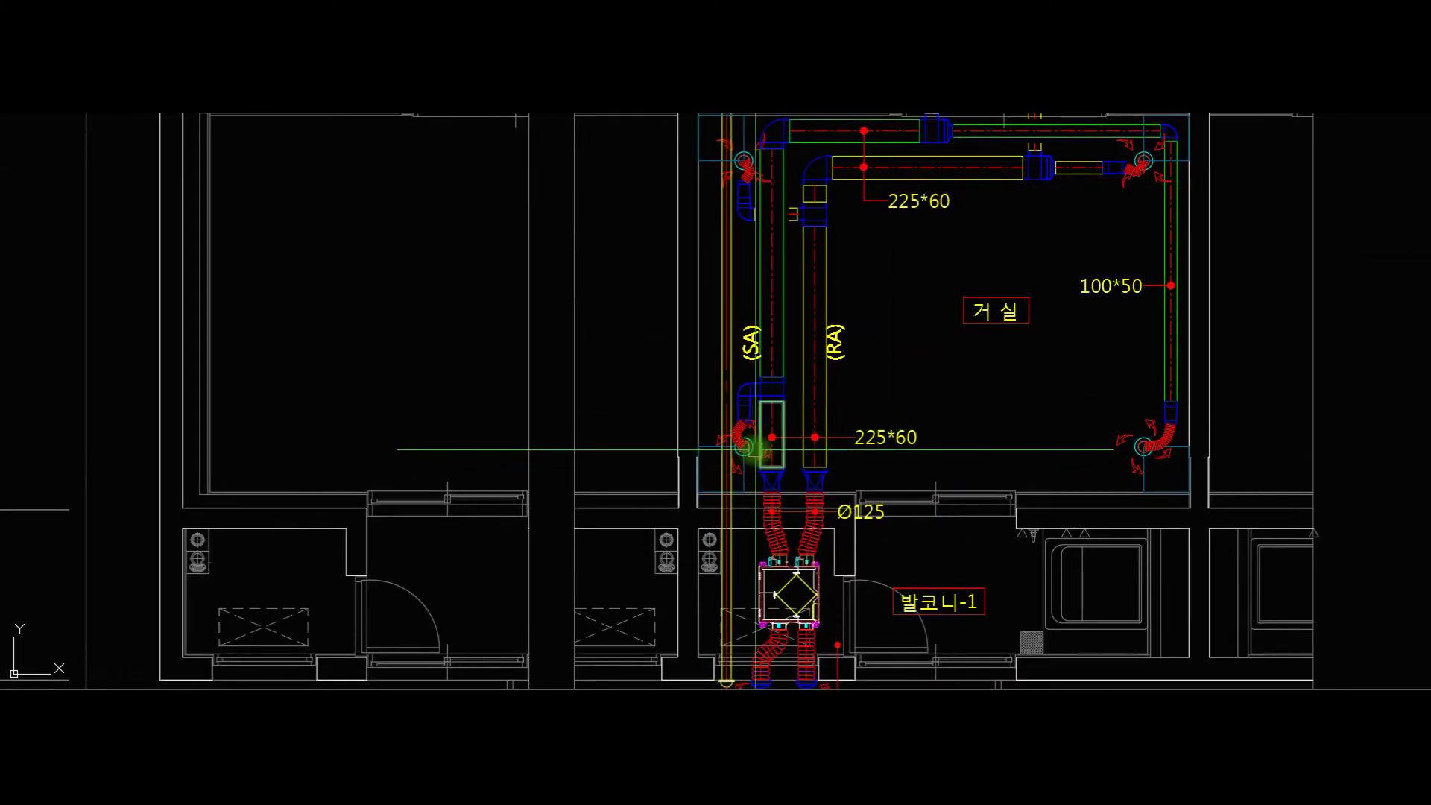
# Sketch a small circle beside the balcony ERV unit and two small adjoining rectangles across the unit's edge next to the circle.
pyautogui.moveTo(1044, 460); pyautogui.dragTo(1140, 299, button='middle')
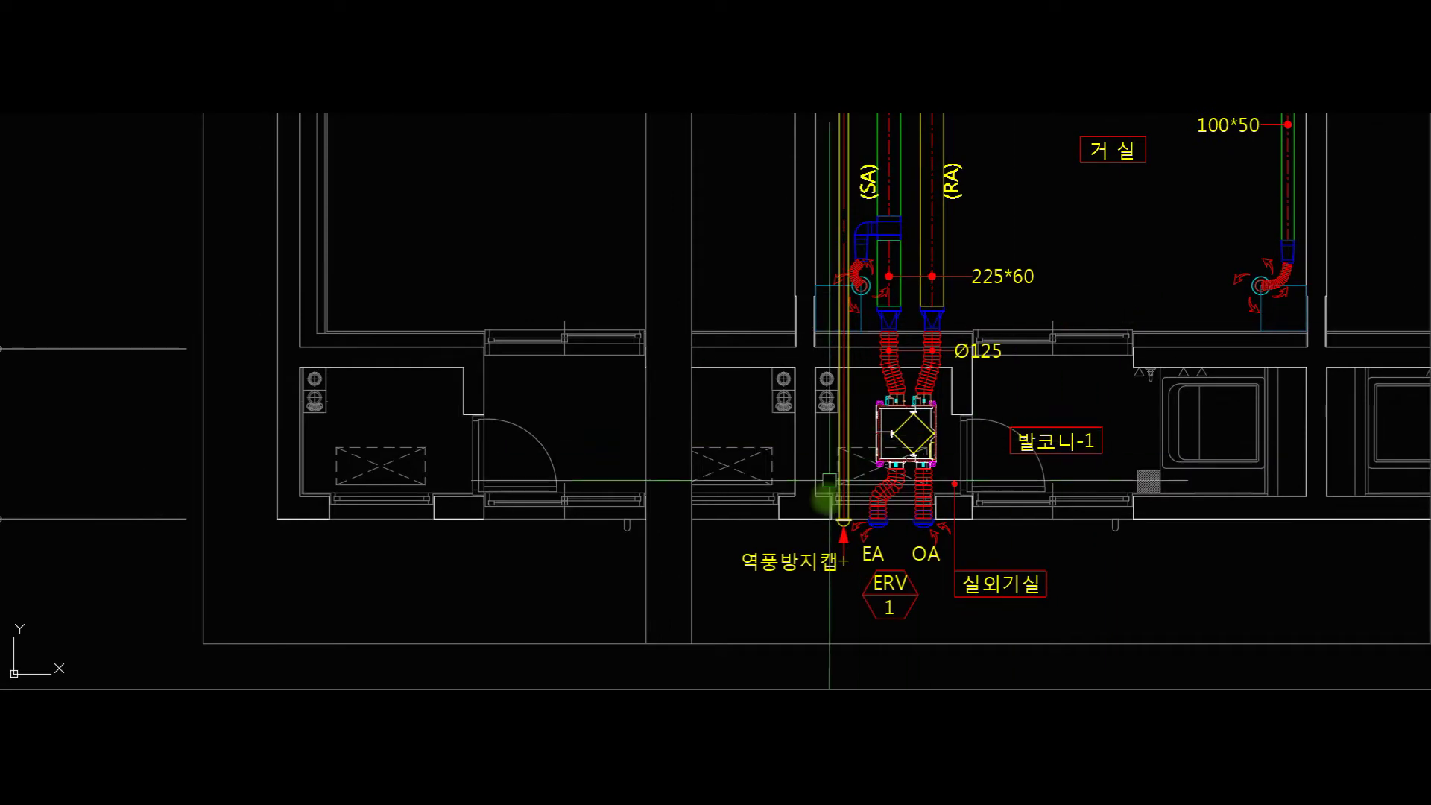
pyautogui.scroll(2, 890, 436)
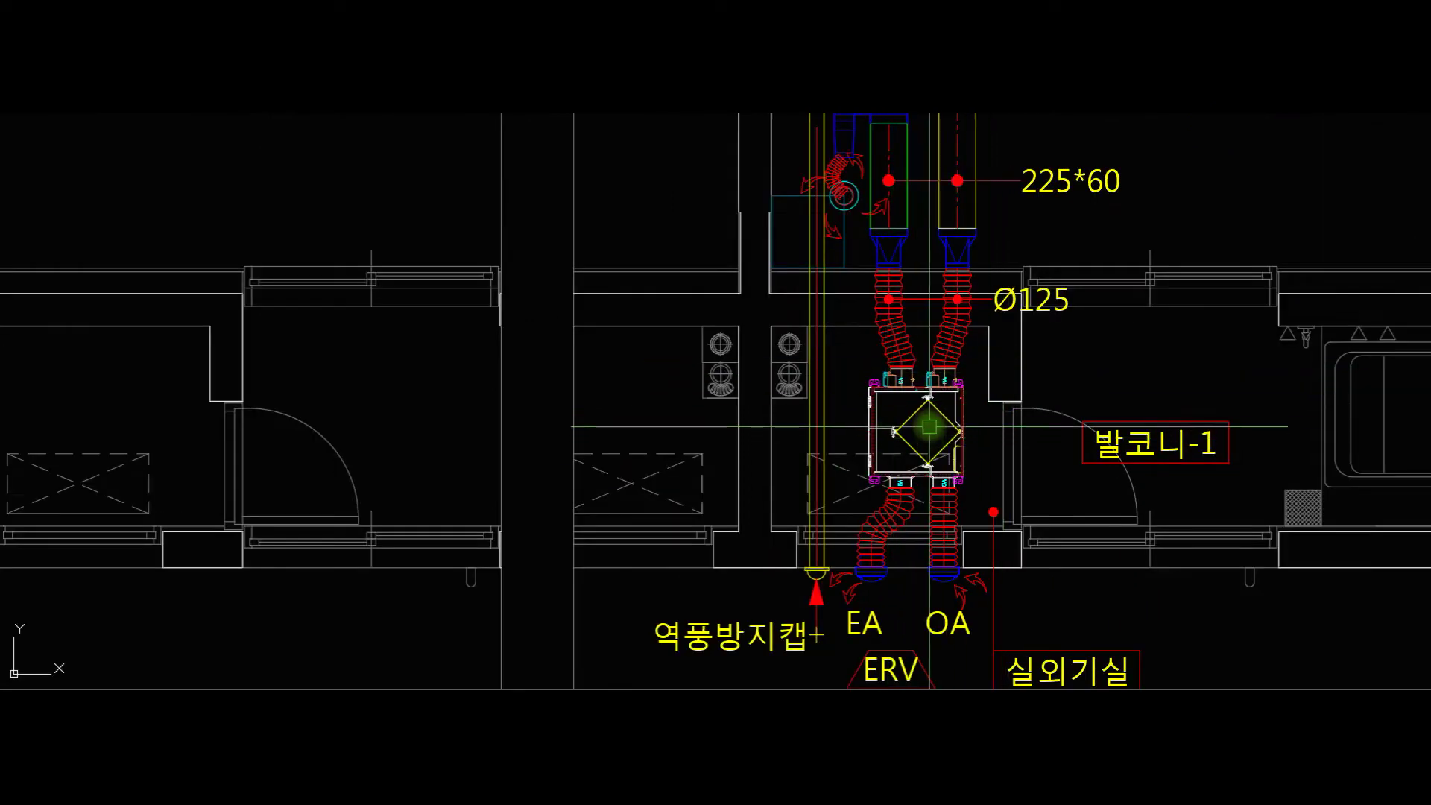
pyautogui.scroll(2, 927, 432)
pyautogui.moveTo(897, 425); pyautogui.dragTo(935, 377, button='middle')
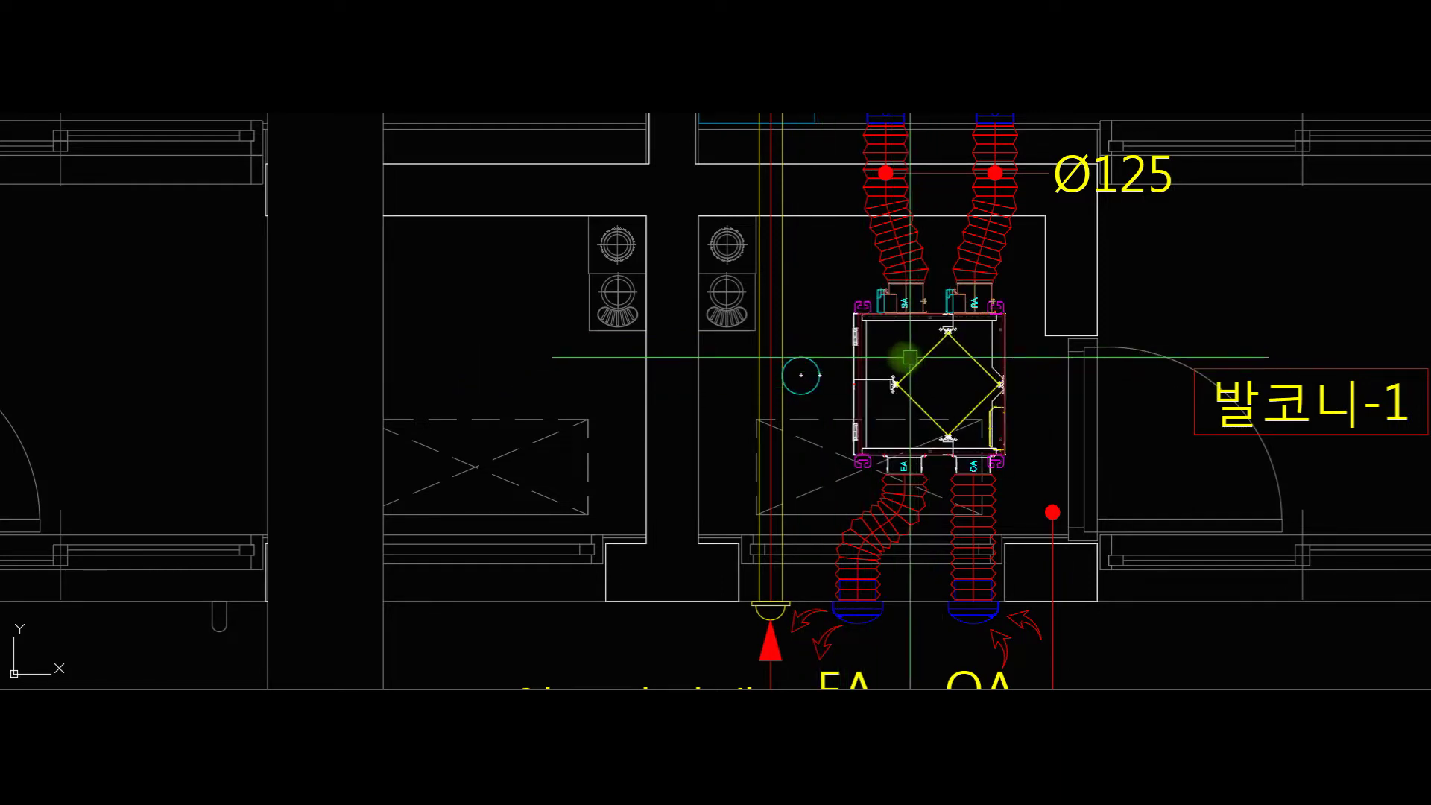
pyautogui.click(884, 357)
pyautogui.click(924, 402)
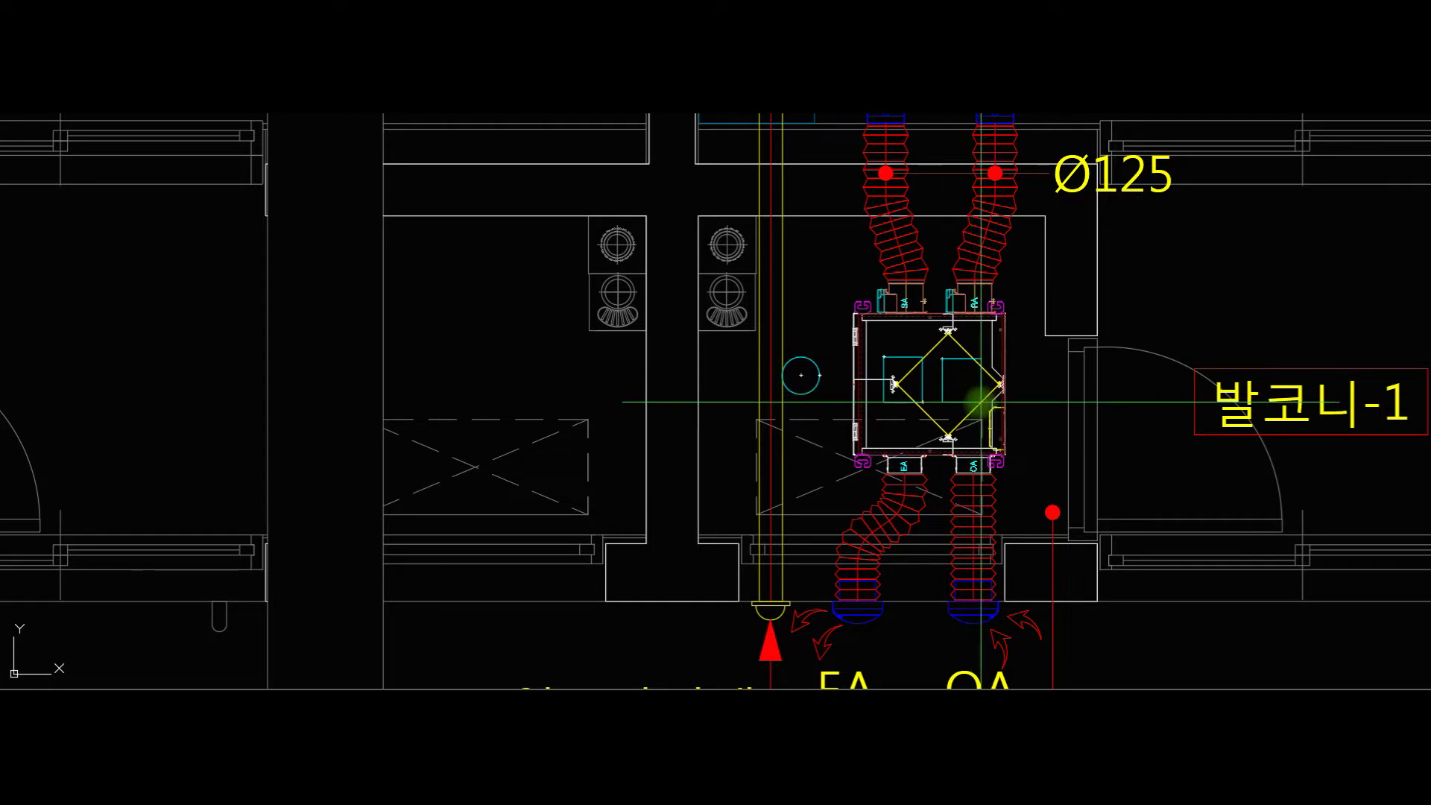
pyautogui.click(978, 400)
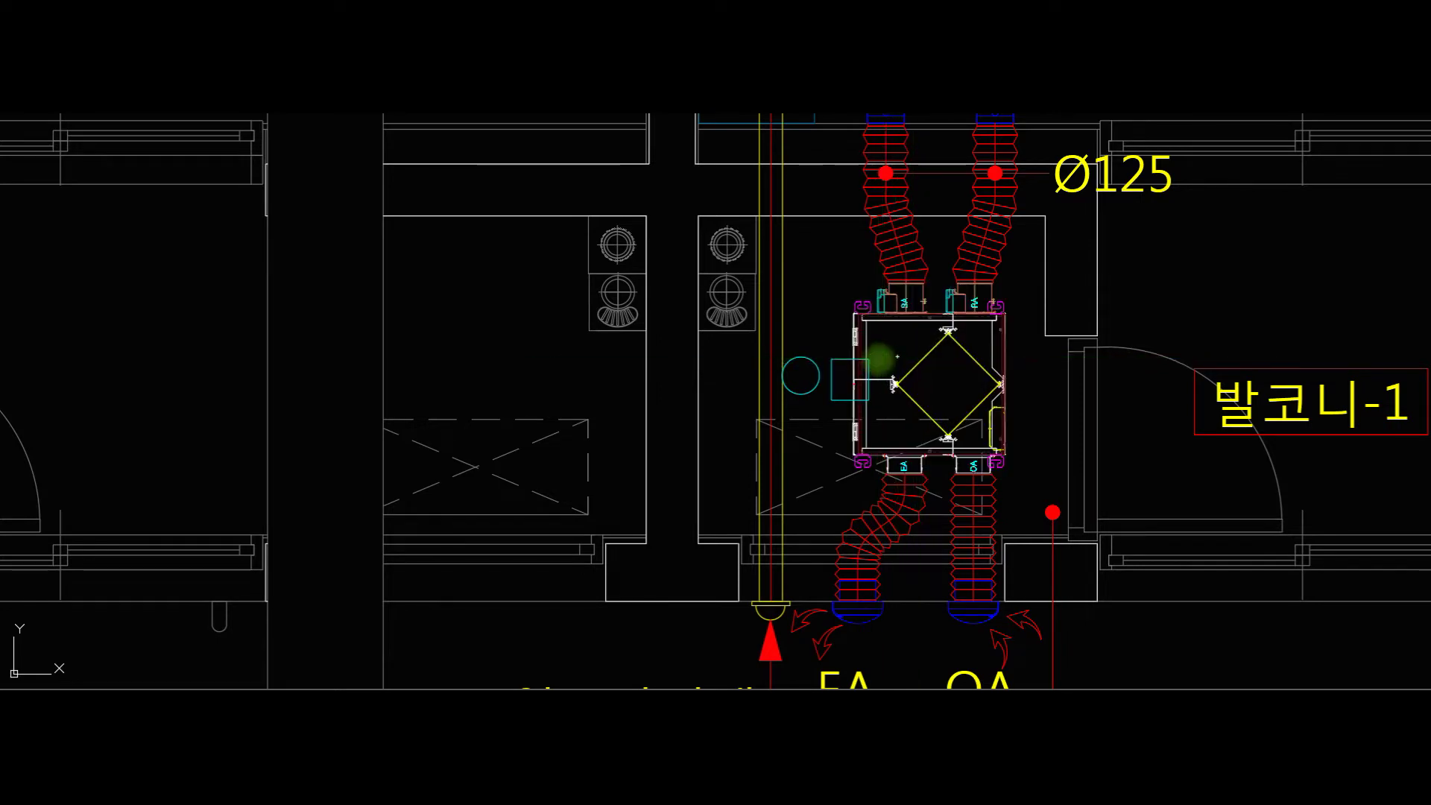
pyautogui.click(834, 362)
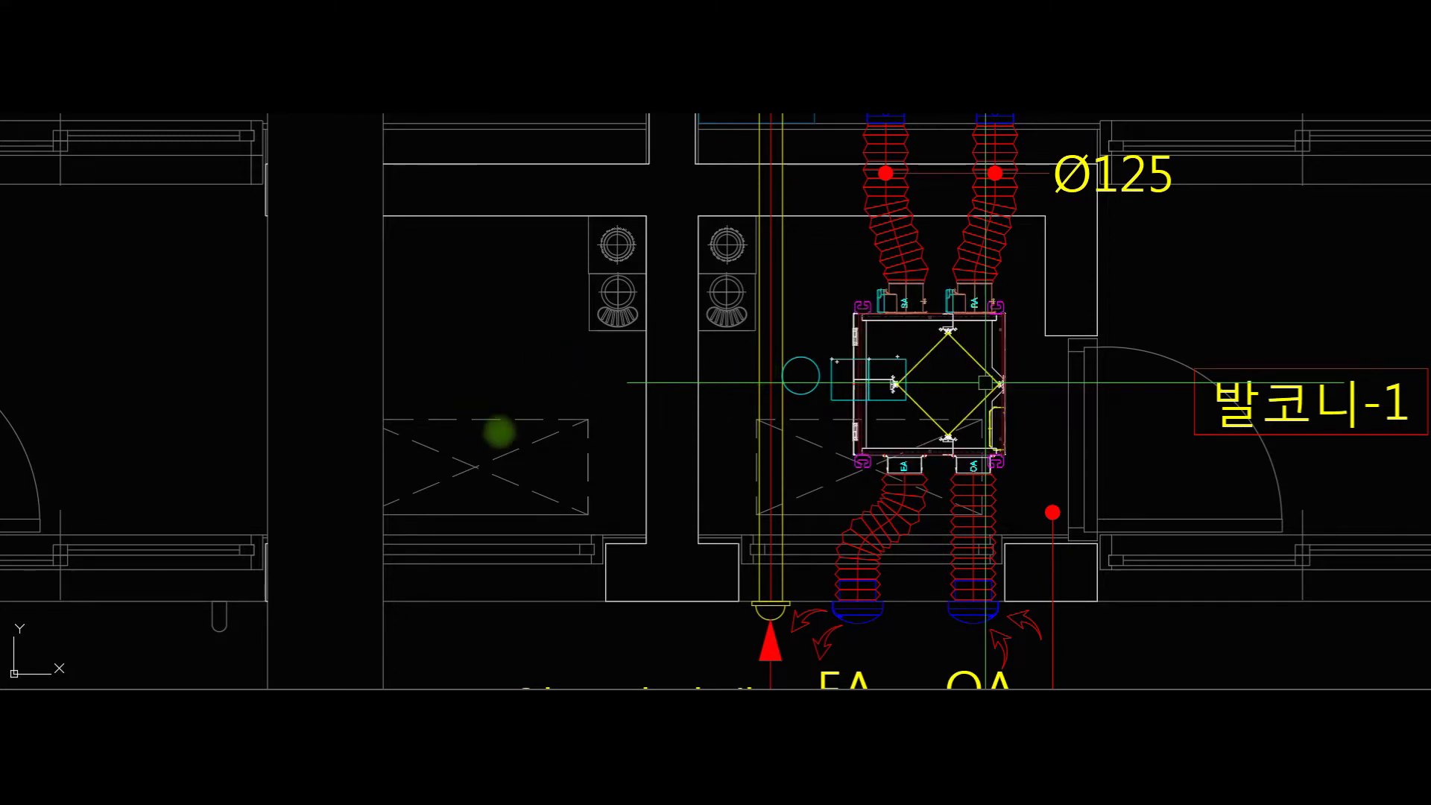
# Examine the balcony ERV unit, its SA, RA, EA and OA duct connections and the neighbouring exhaust duct with backflow cap (역풍방지캡).
pyautogui.scroll(4, 830, 337)
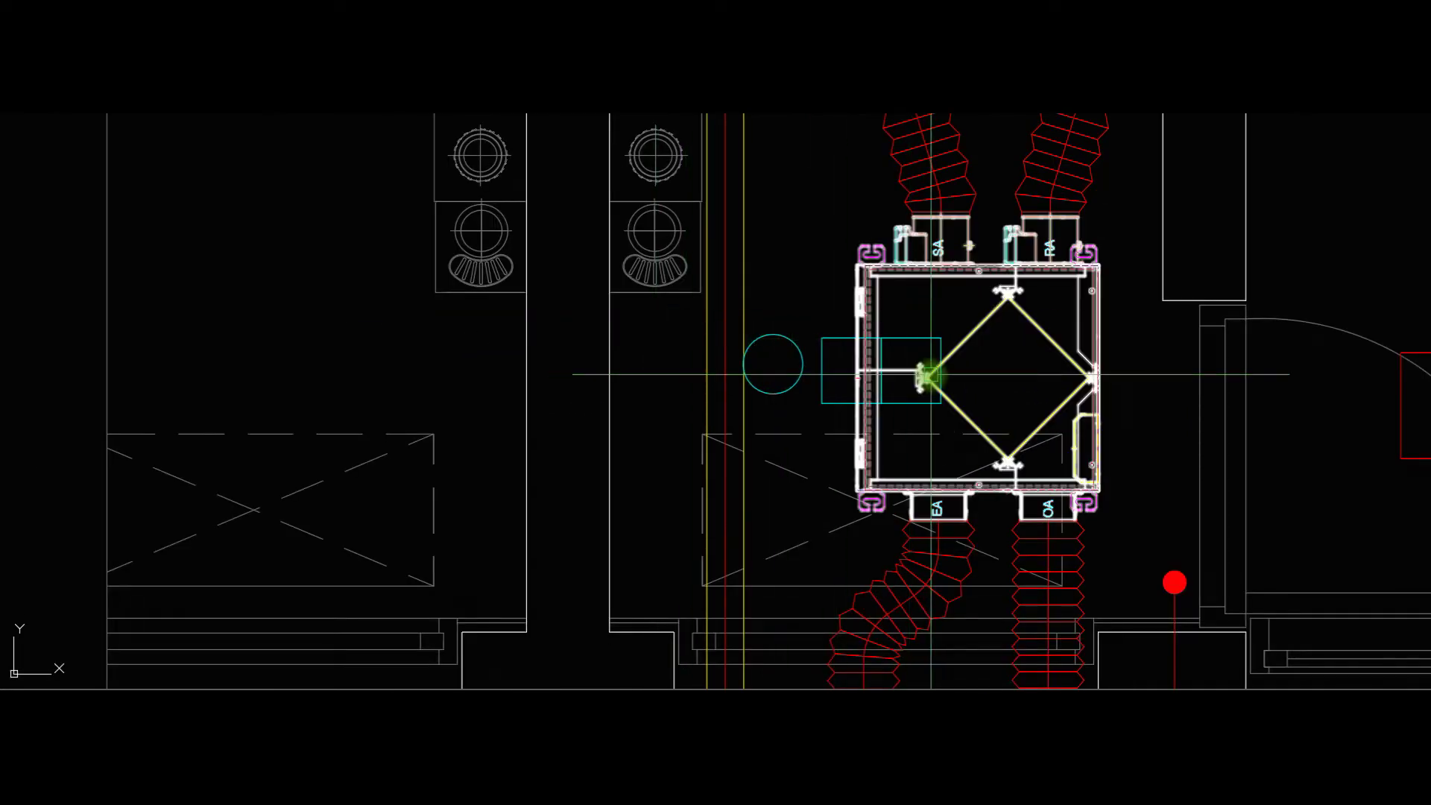
pyautogui.moveTo(931, 374)
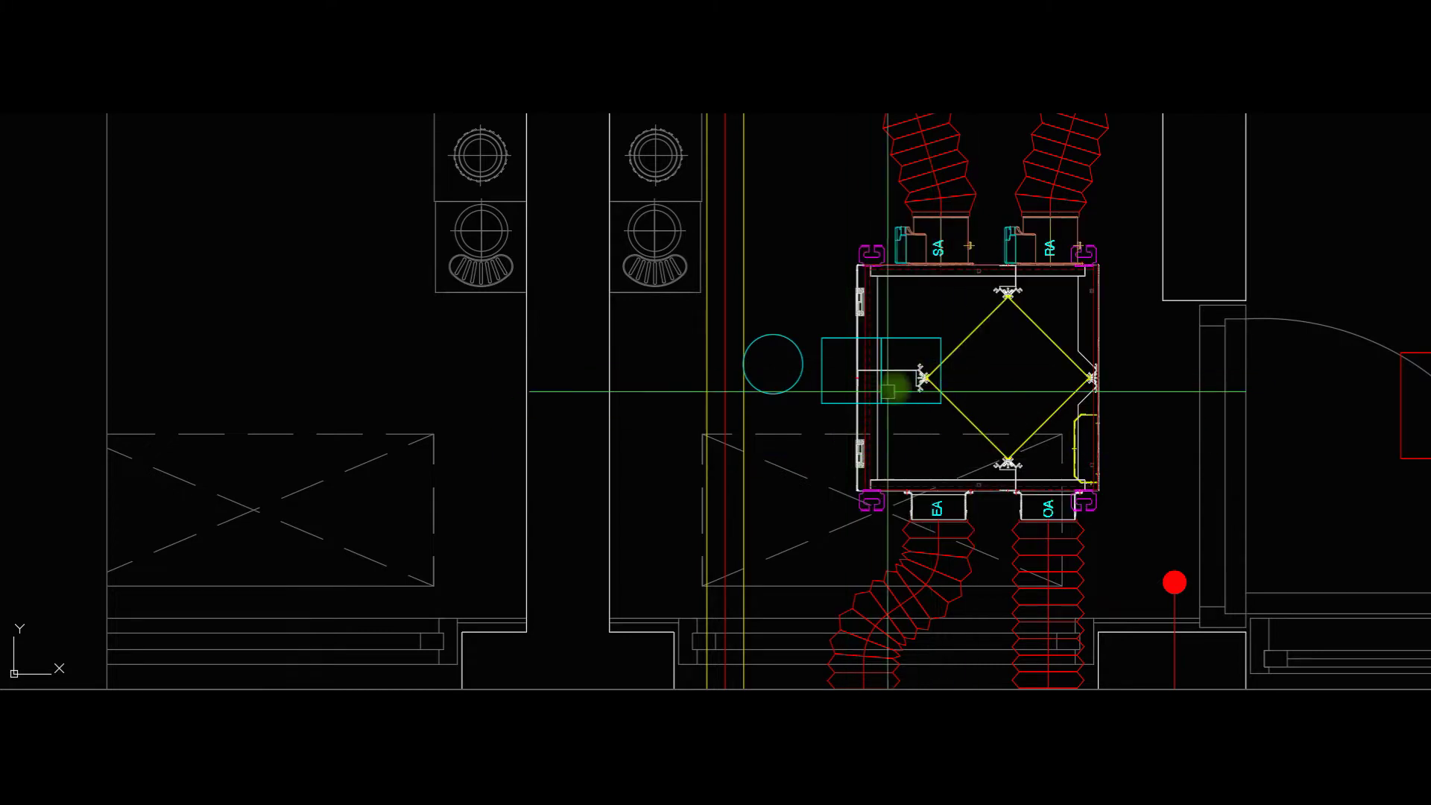
pyautogui.moveTo(958, 367)
pyautogui.mouseDown(button='middle')
pyautogui.moveTo(980, 352)
pyautogui.moveTo(836, 362)
pyautogui.mouseUp(button='middle')
pyautogui.scroll(-2, 949, 358)
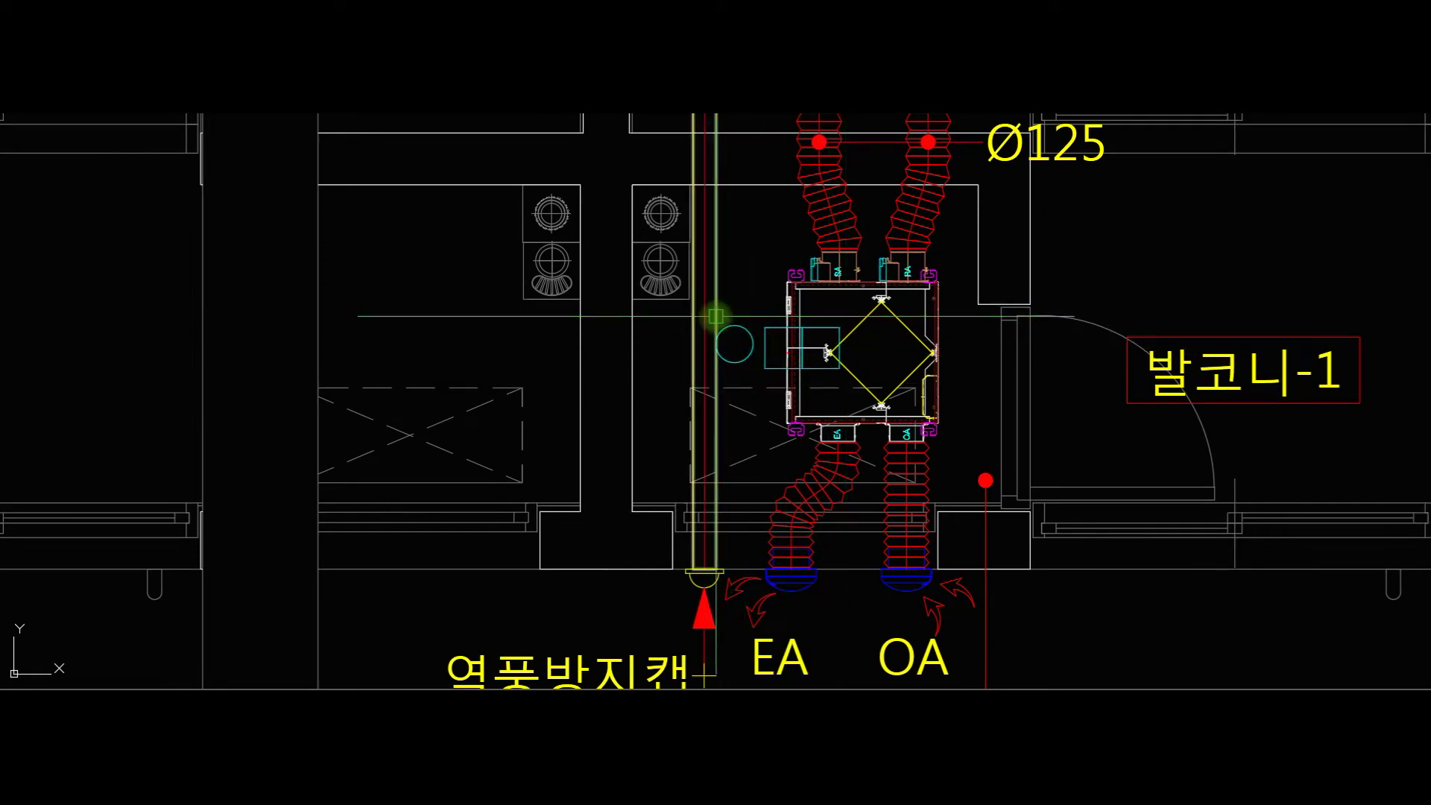
pyautogui.moveTo(685, 535)
pyautogui.mouseDown(button='middle')
pyautogui.moveTo(763, 369)
pyautogui.moveTo(769, 444)
pyautogui.mouseUp(button='middle')
pyautogui.scroll(-2, 783, 298)
pyautogui.moveTo(781, 339); pyautogui.dragTo(769, 503, button='middle')
pyautogui.moveTo(787, 173)
pyautogui.mouseDown(button='middle')
pyautogui.moveTo(795, 405)
pyautogui.moveTo(818, 281)
pyautogui.mouseUp(button='middle')
pyautogui.scroll(-2, 797, 410)
pyautogui.scroll(5, 819, 313)
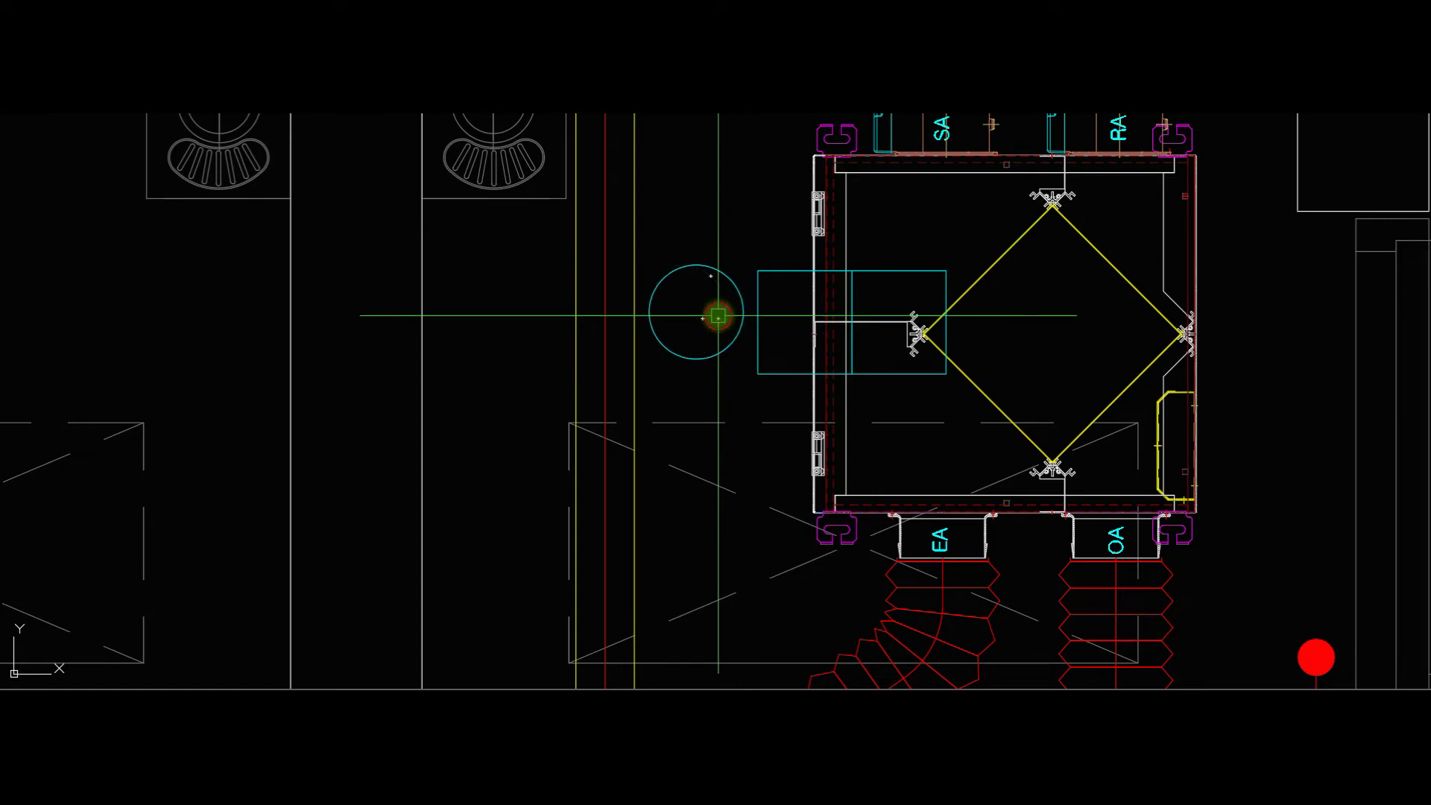
pyautogui.scroll(-2, 1031, 334)
pyautogui.scroll(-2, 1019, 363)
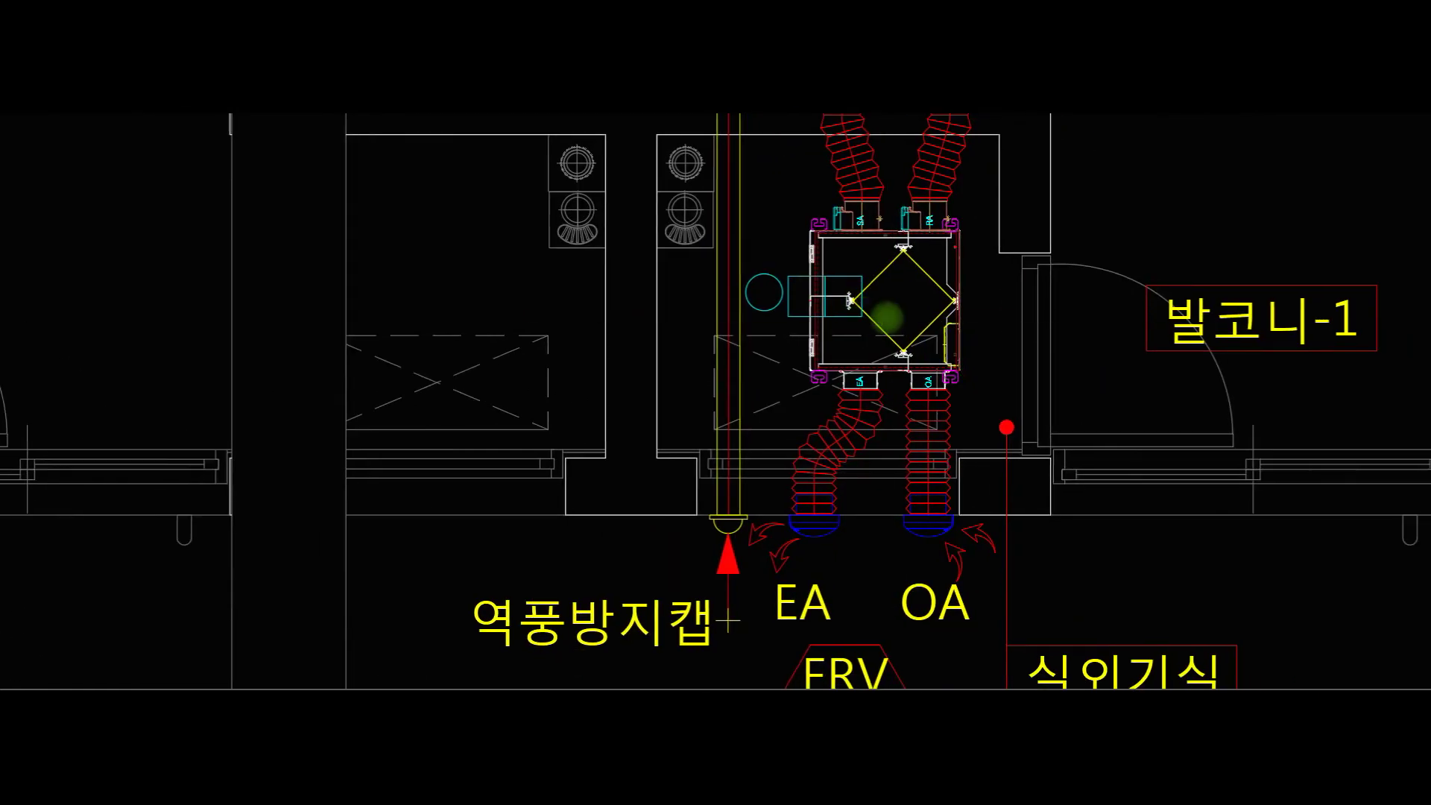
pyautogui.moveTo(892, 276); pyautogui.dragTo(826, 256, button='middle')
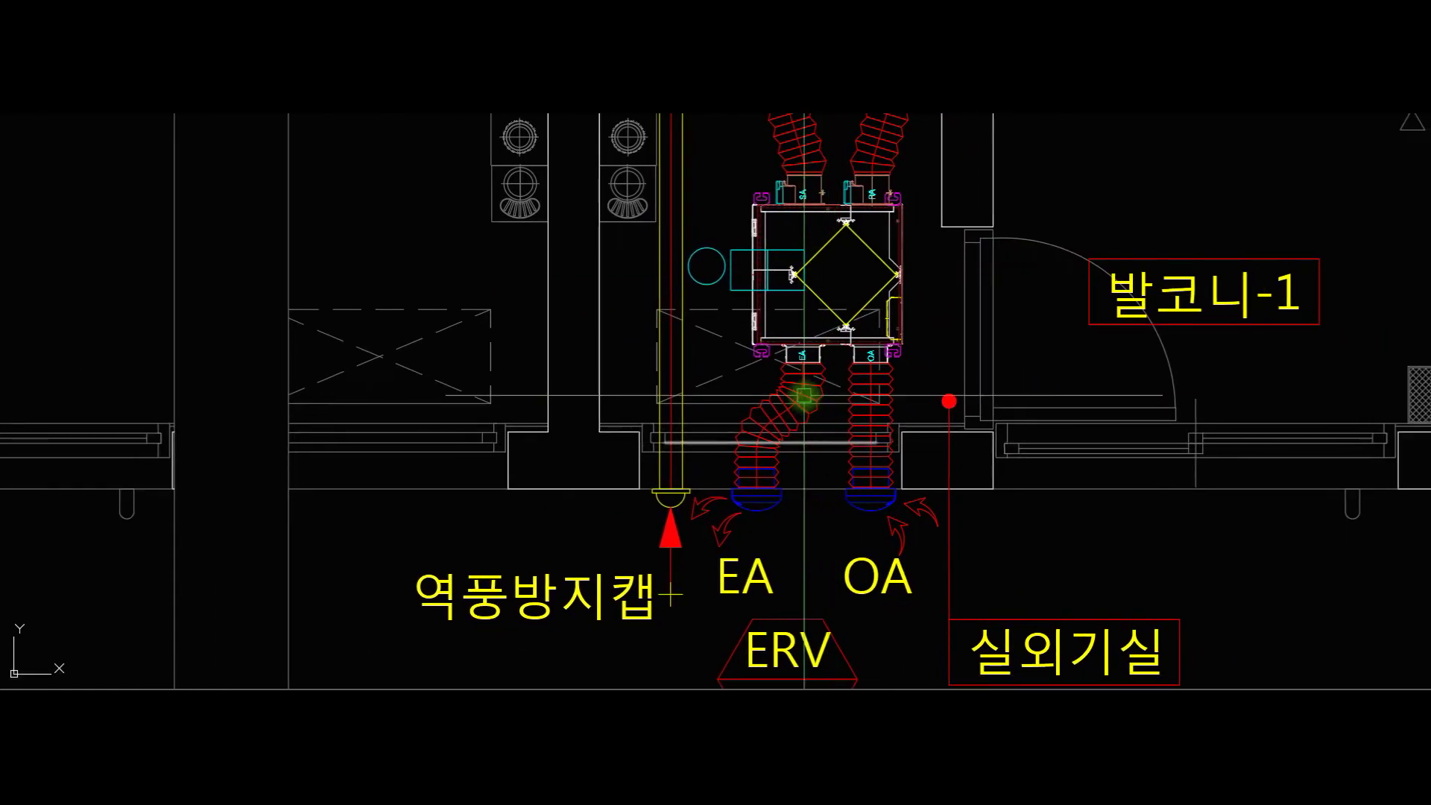
# Examine the basic-type 49㎡ unit's ventilation plan, following the SA and RA ducts from the ERV to the bedroom and living room diffusers.
pyautogui.scroll(-4, 827, 384)
pyautogui.moveTo(963, 388); pyautogui.dragTo(788, 386, button='middle')
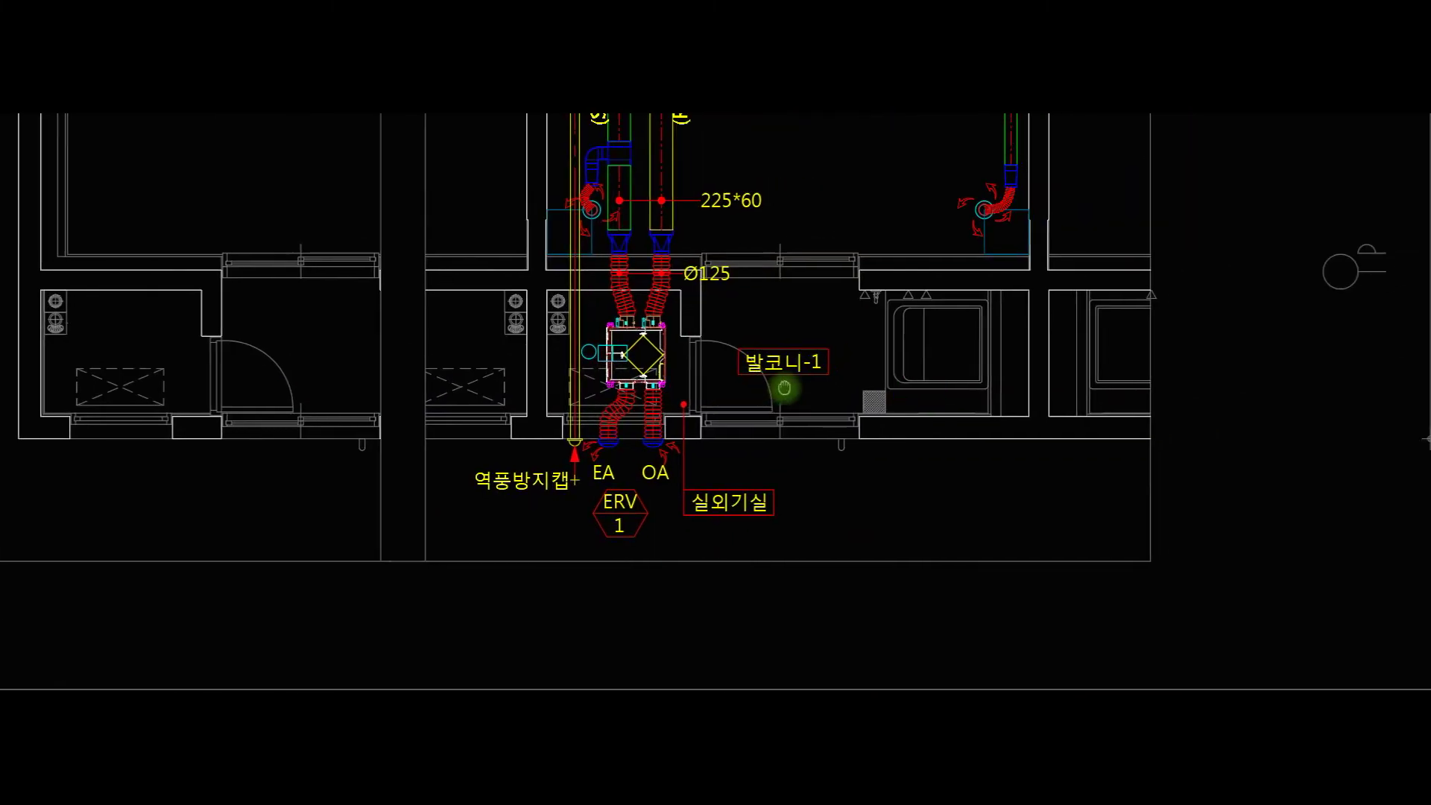
pyautogui.scroll(-6, 887, 346)
pyautogui.moveTo(1041, 320); pyautogui.dragTo(743, 352, button='middle')
pyautogui.scroll(-4, 1086, 307)
pyautogui.scroll(-4, 1127, 425)
pyautogui.moveTo(1127, 425); pyautogui.dragTo(1063, 249, button='middle')
pyautogui.scroll(4, 949, 396)
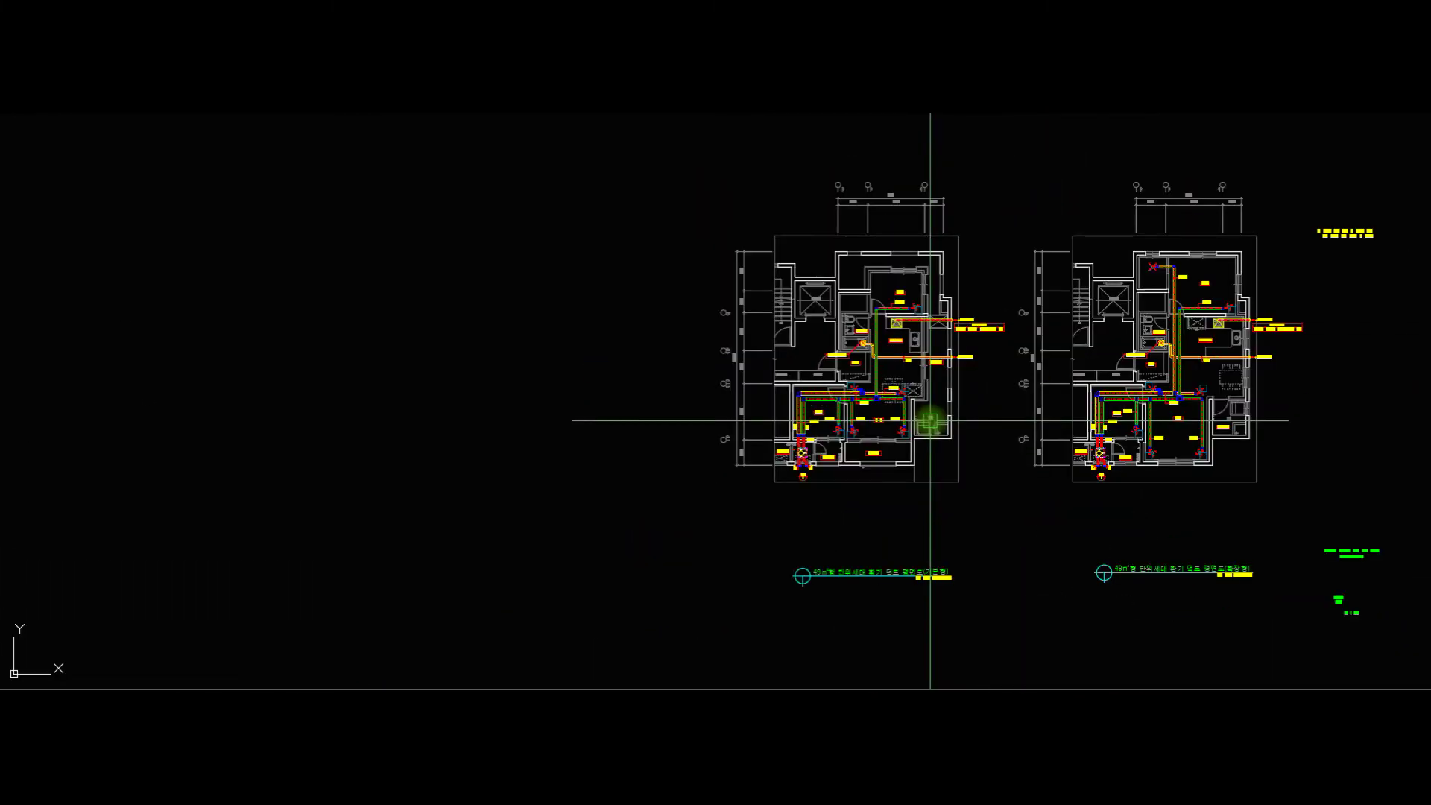
pyautogui.scroll(4, 865, 434)
pyautogui.scroll(2, 857, 418)
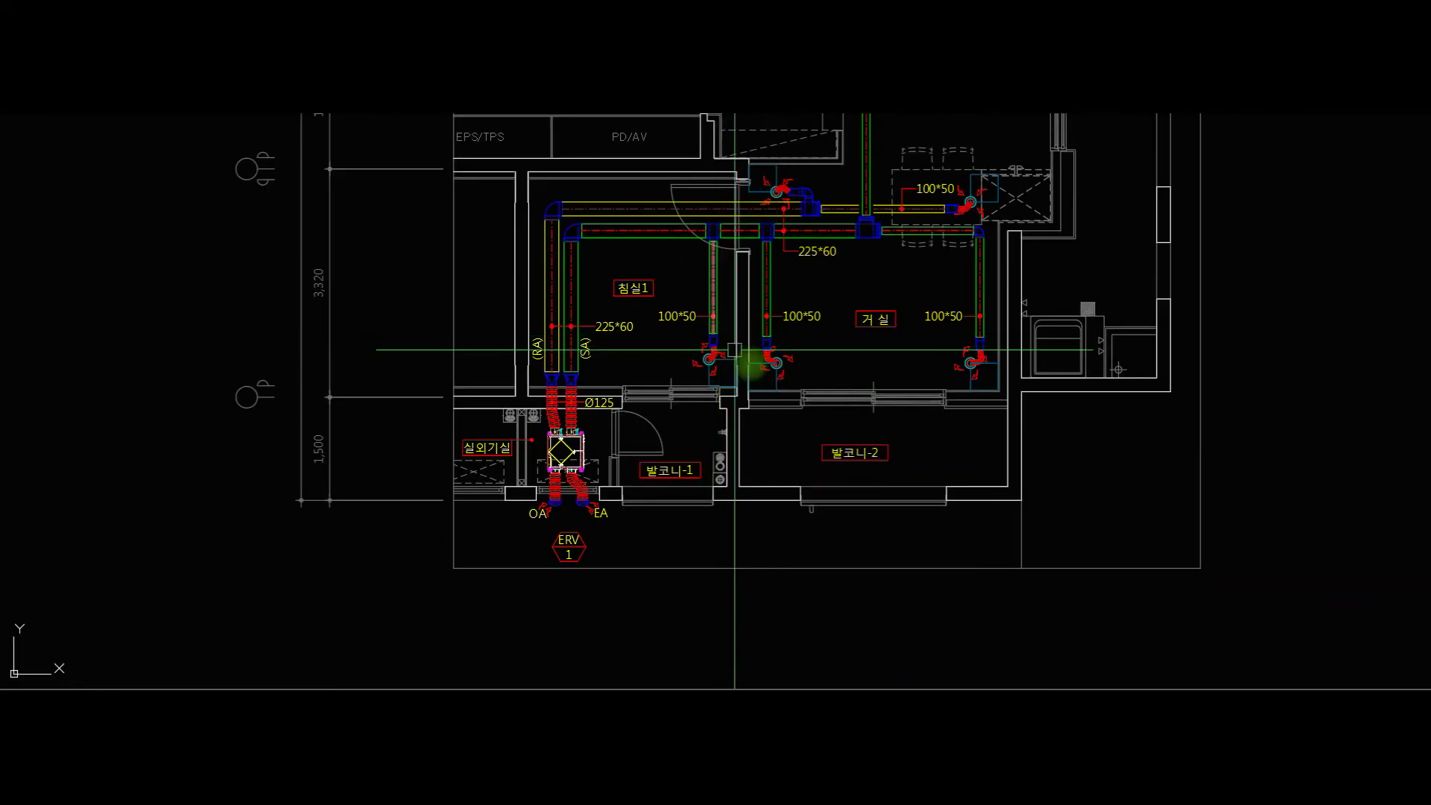
pyautogui.moveTo(674, 444); pyautogui.dragTo(759, 535, button='middle')
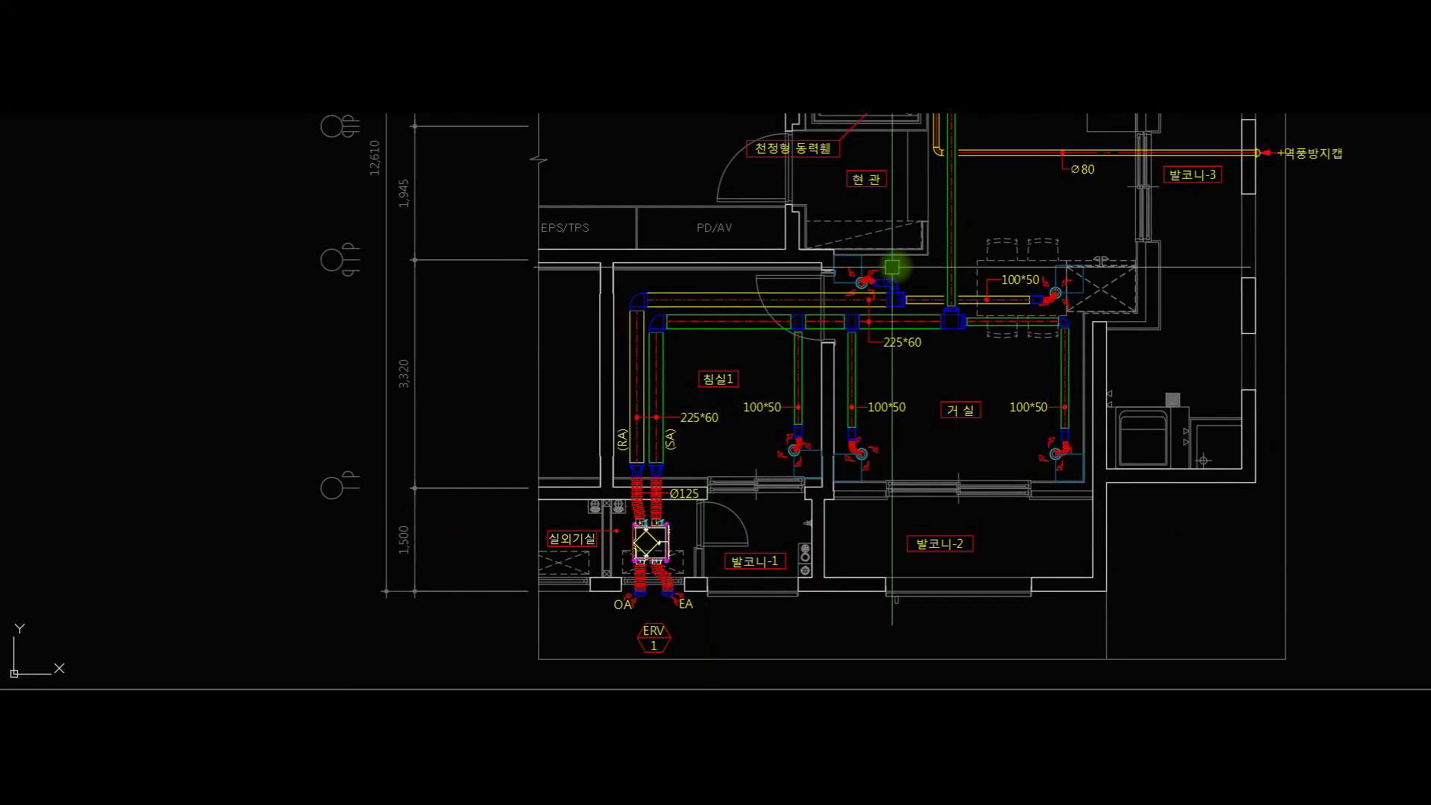
pyautogui.moveTo(1051, 291); pyautogui.dragTo(1053, 360, button='middle')
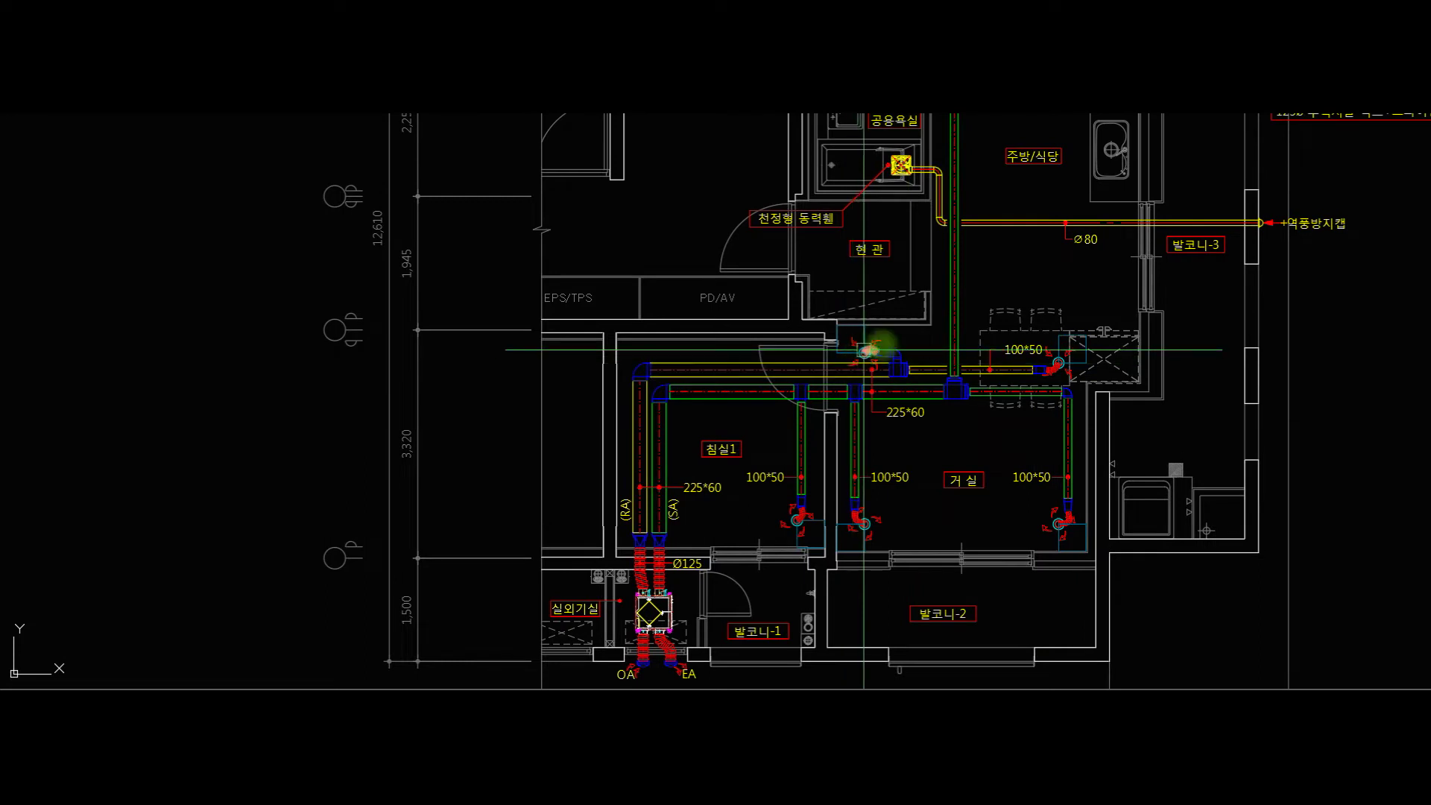
pyautogui.moveTo(1067, 362)
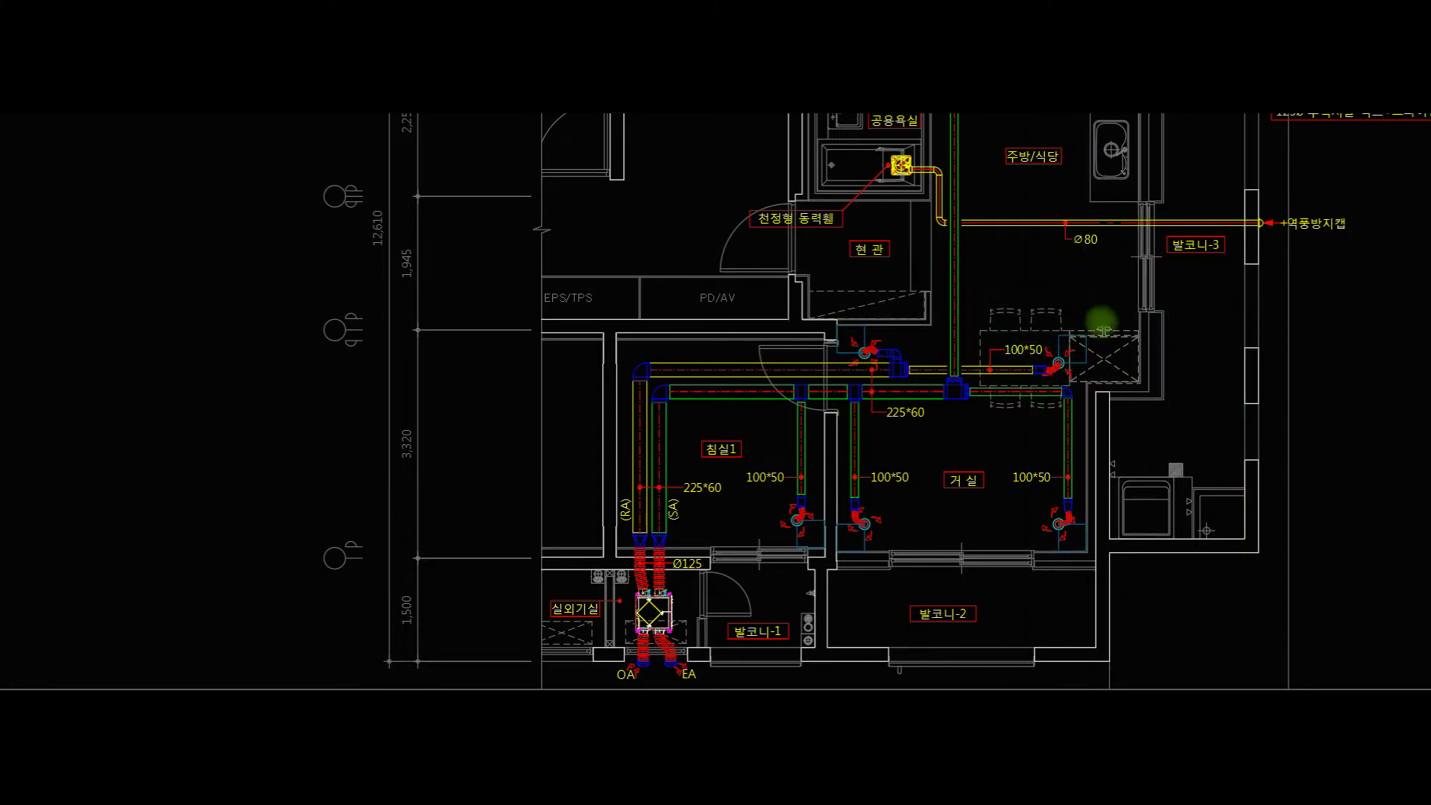
# Compare the 49㎡ unit's basic duct layout with the extended-type plan beside it, including the Ø80 bathroom exhaust and range hood ducts.
pyautogui.scroll(-3, 1101, 321)
pyautogui.moveTo(1086, 319); pyautogui.dragTo(1015, 325, button='middle')
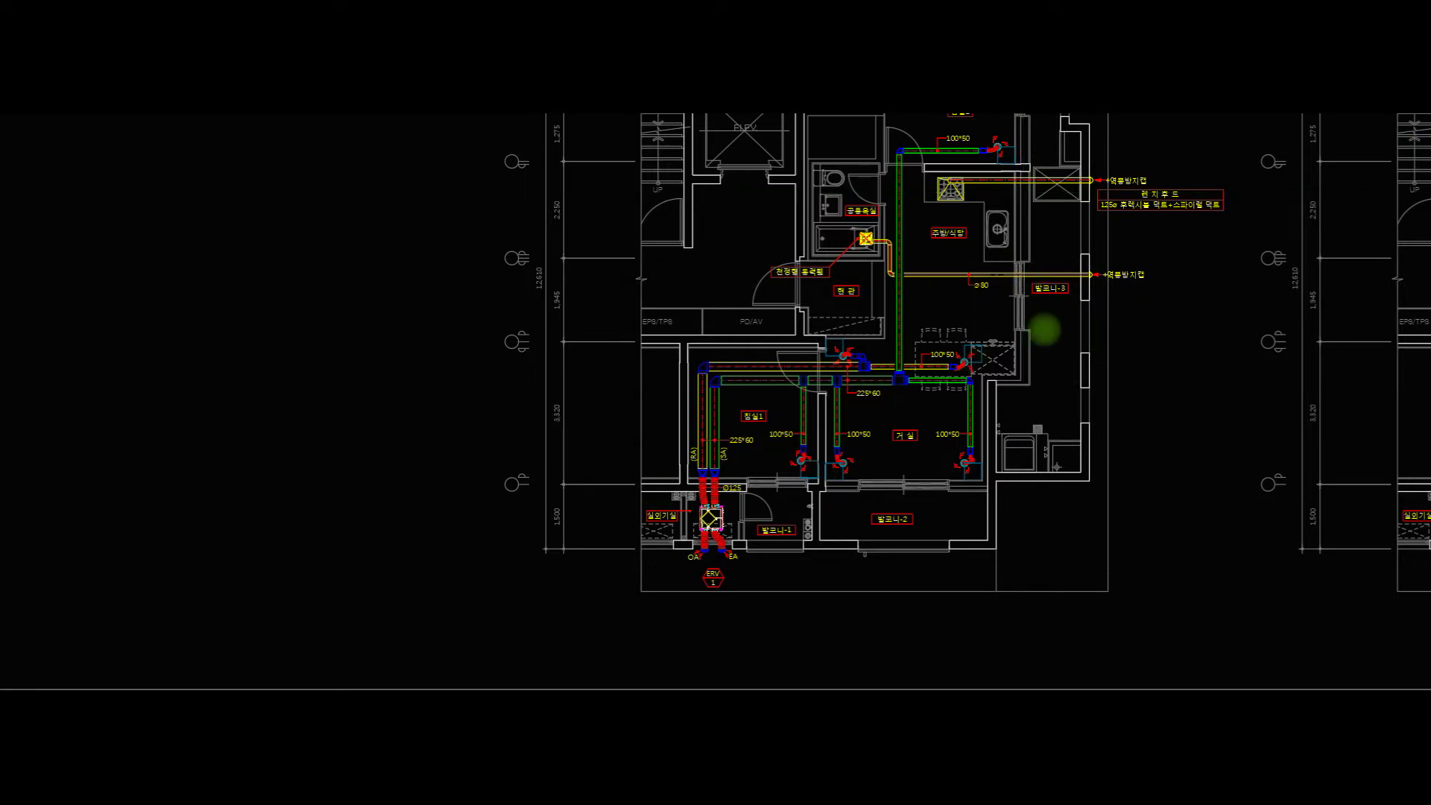
pyautogui.scroll(2, 971, 358)
pyautogui.scroll(-2, 1113, 399)
pyautogui.moveTo(1118, 395)
pyautogui.mouseDown(button='middle')
pyautogui.moveTo(881, 328)
pyautogui.moveTo(943, 320)
pyautogui.moveTo(768, 322)
pyautogui.mouseUp(button='middle')
pyautogui.moveTo(1118, 349); pyautogui.dragTo(810, 348, button='middle')
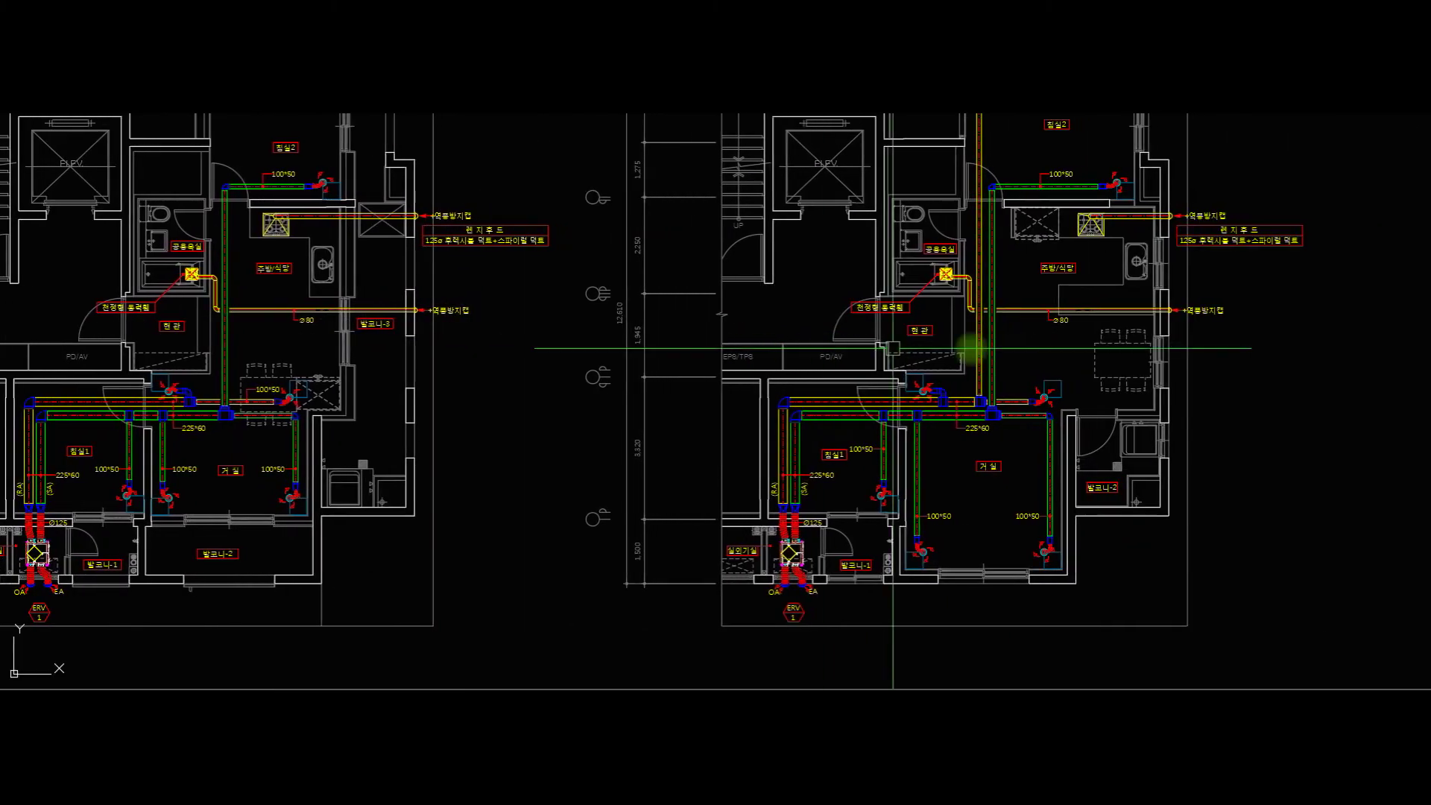
pyautogui.moveTo(971, 345); pyautogui.dragTo(935, 341, button='middle')
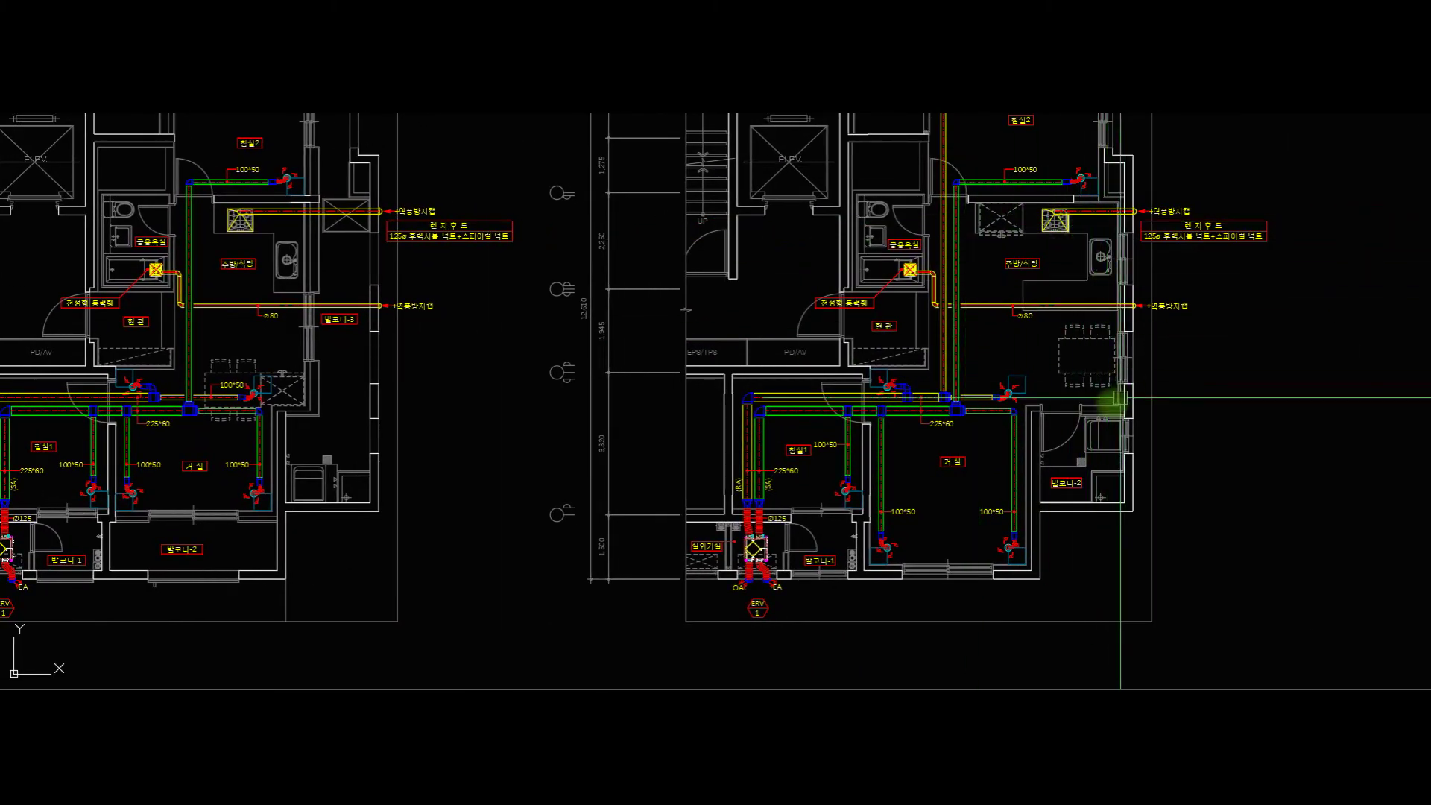
# Examine the 51㎡ and remaining unit types' ventilation plans, checking the ERV positions, 225*60 main ducts and bathroom exhaust routes.
pyautogui.scroll(-6, 1088, 477)
pyautogui.scroll(8, 1025, 481)
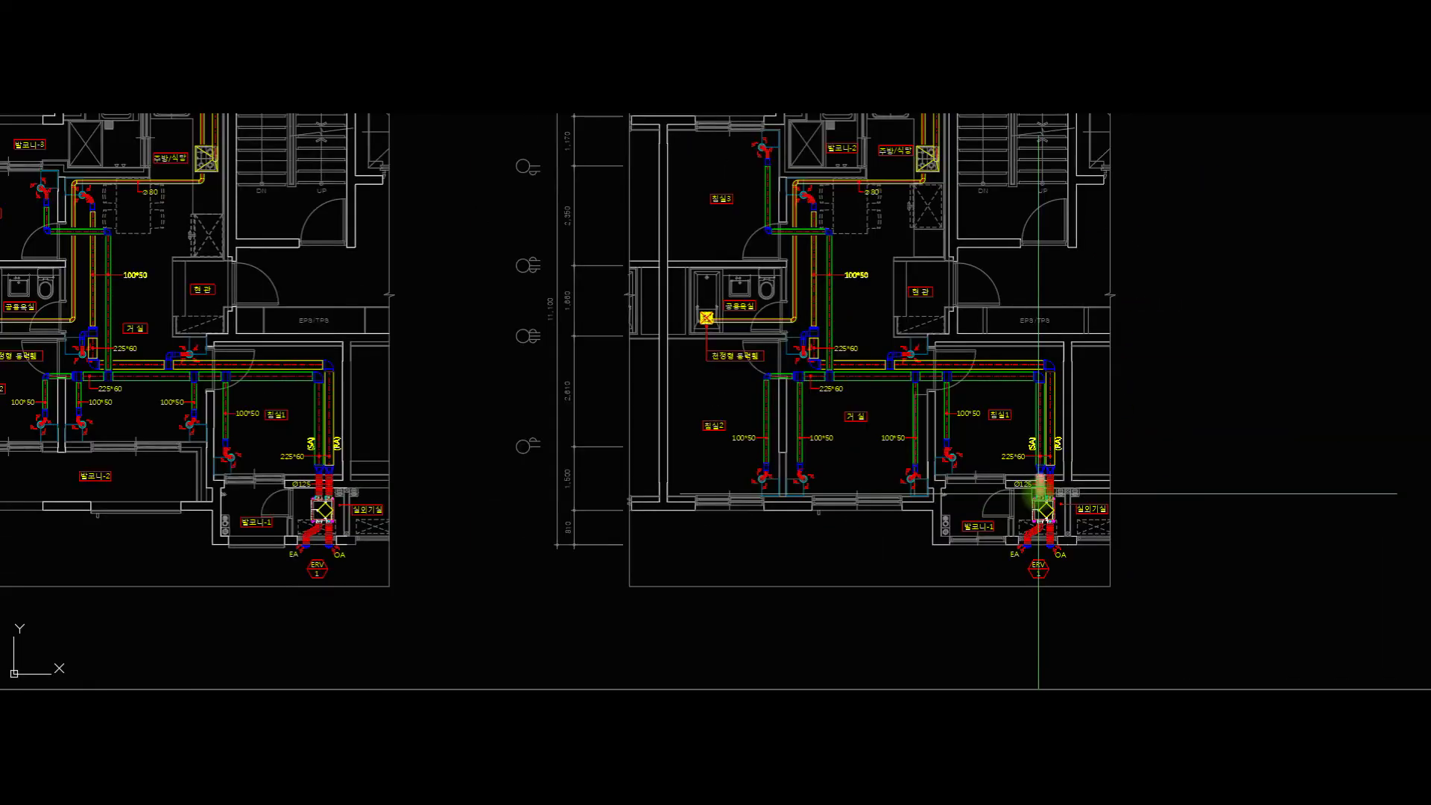
pyautogui.moveTo(1038, 493)
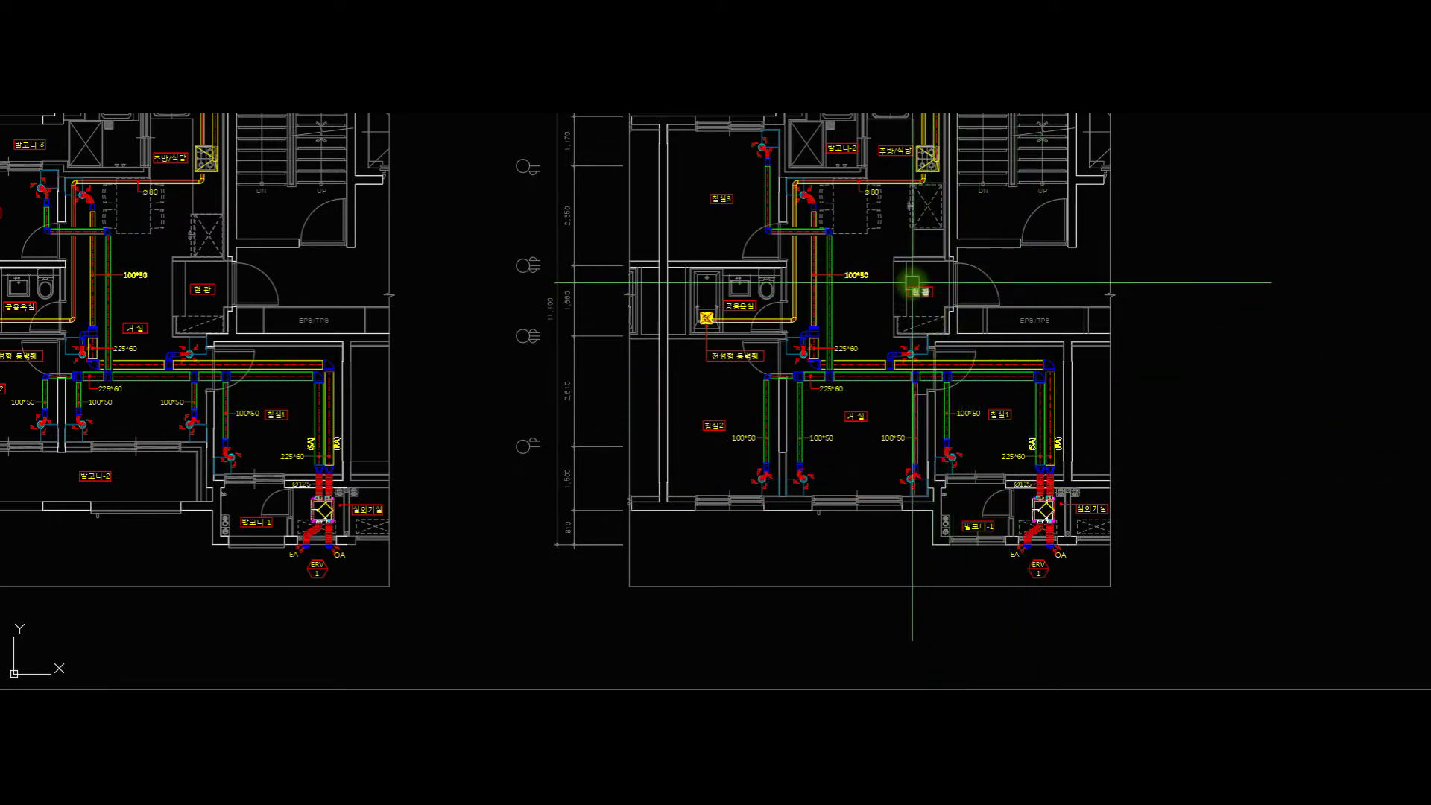
pyautogui.scroll(-4, 892, 321)
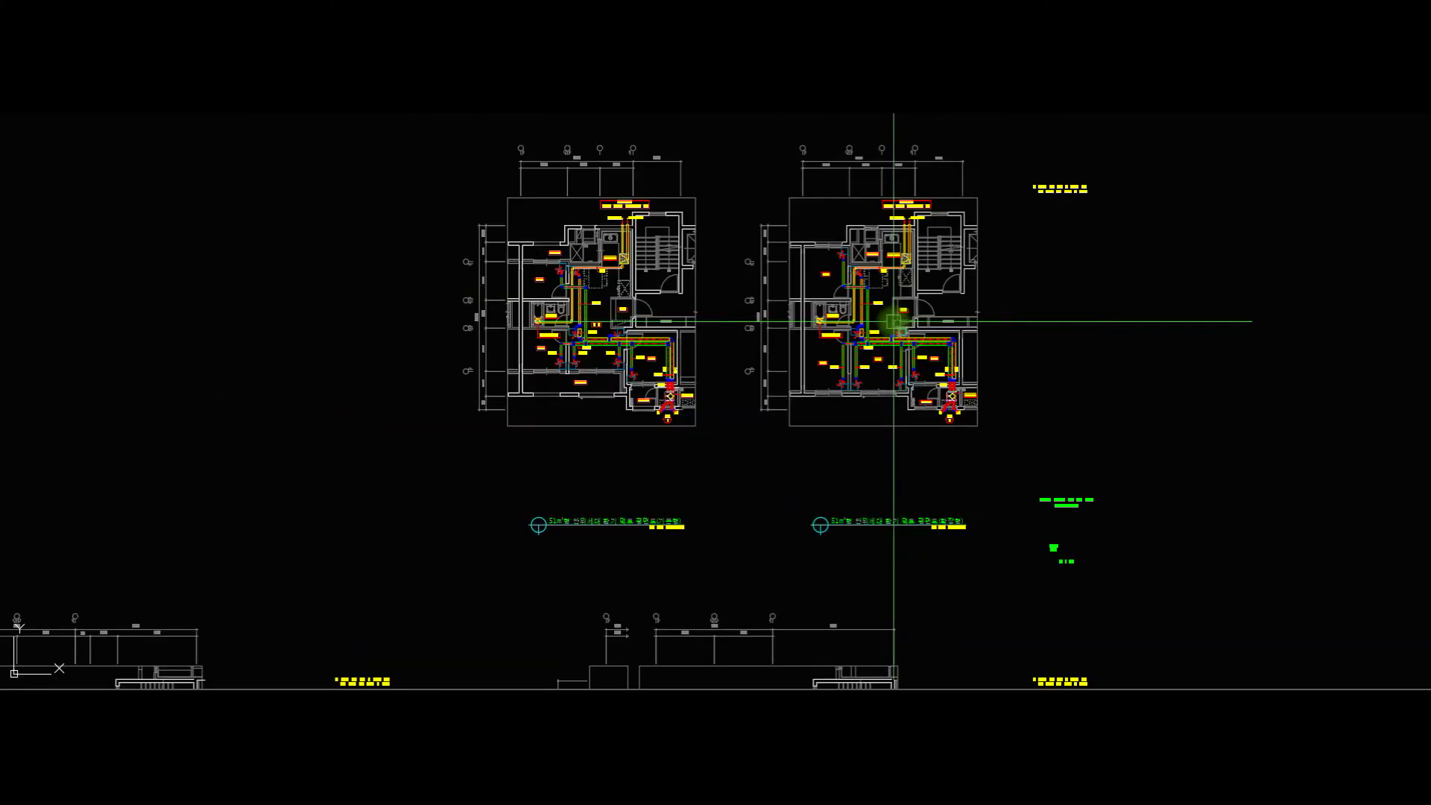
pyautogui.scroll(-5, 845, 448)
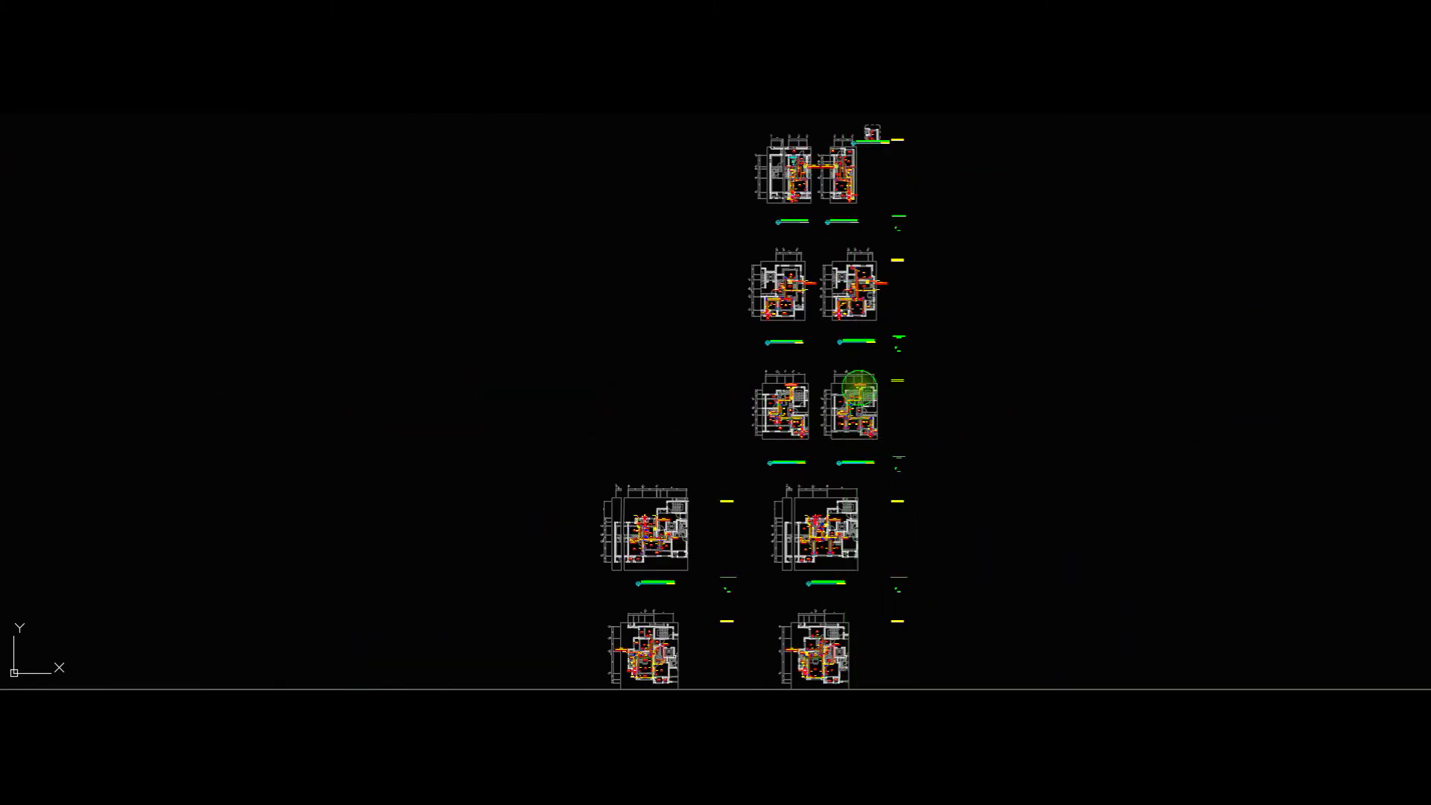
pyautogui.scroll(3, 833, 297)
pyautogui.moveTo(885, 514)
pyautogui.mouseDown(button='middle')
pyautogui.moveTo(917, 131)
pyautogui.moveTo(964, 123)
pyautogui.moveTo(942, 160)
pyautogui.mouseUp(button='middle')
pyautogui.scroll(8, 862, 240)
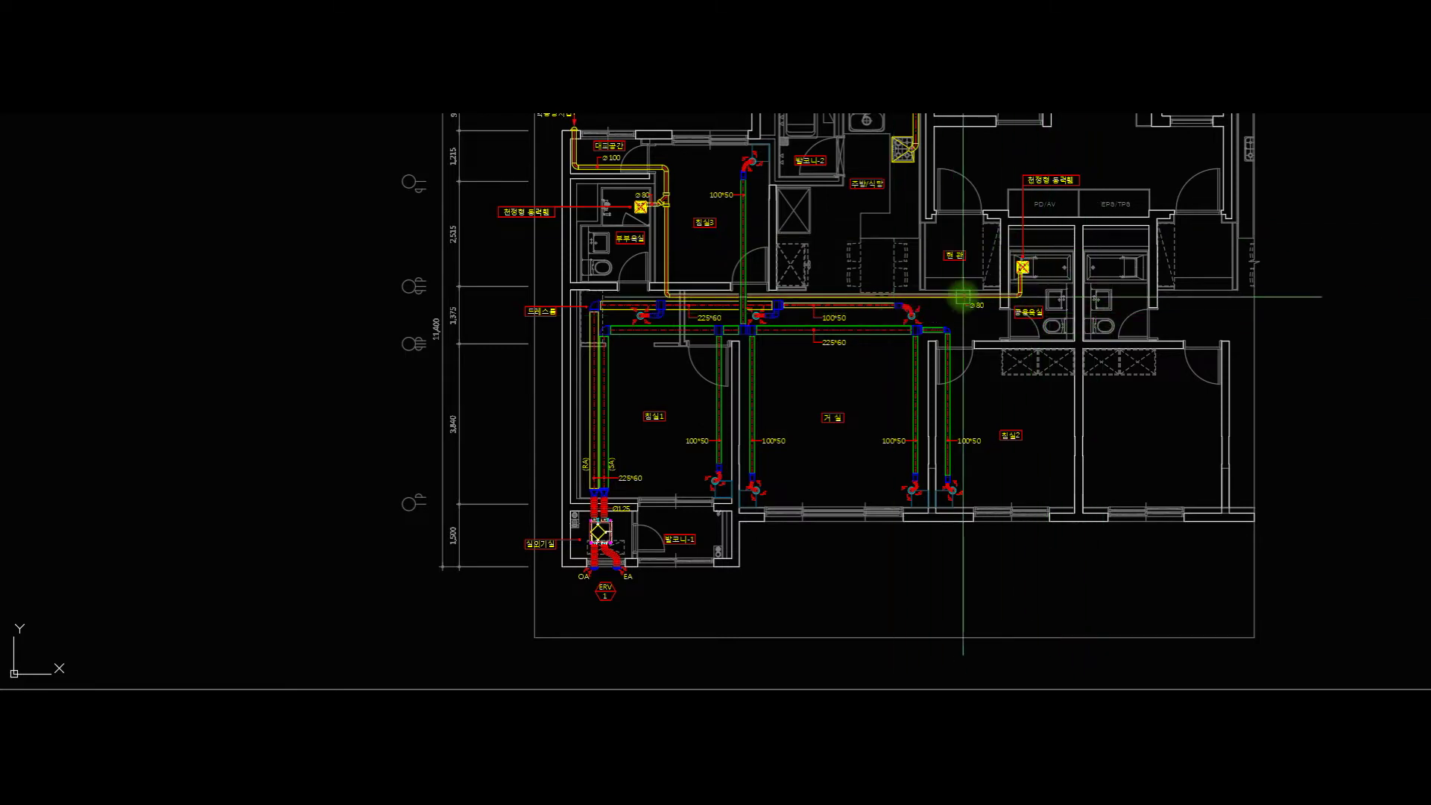
pyautogui.scroll(-7, 928, 305)
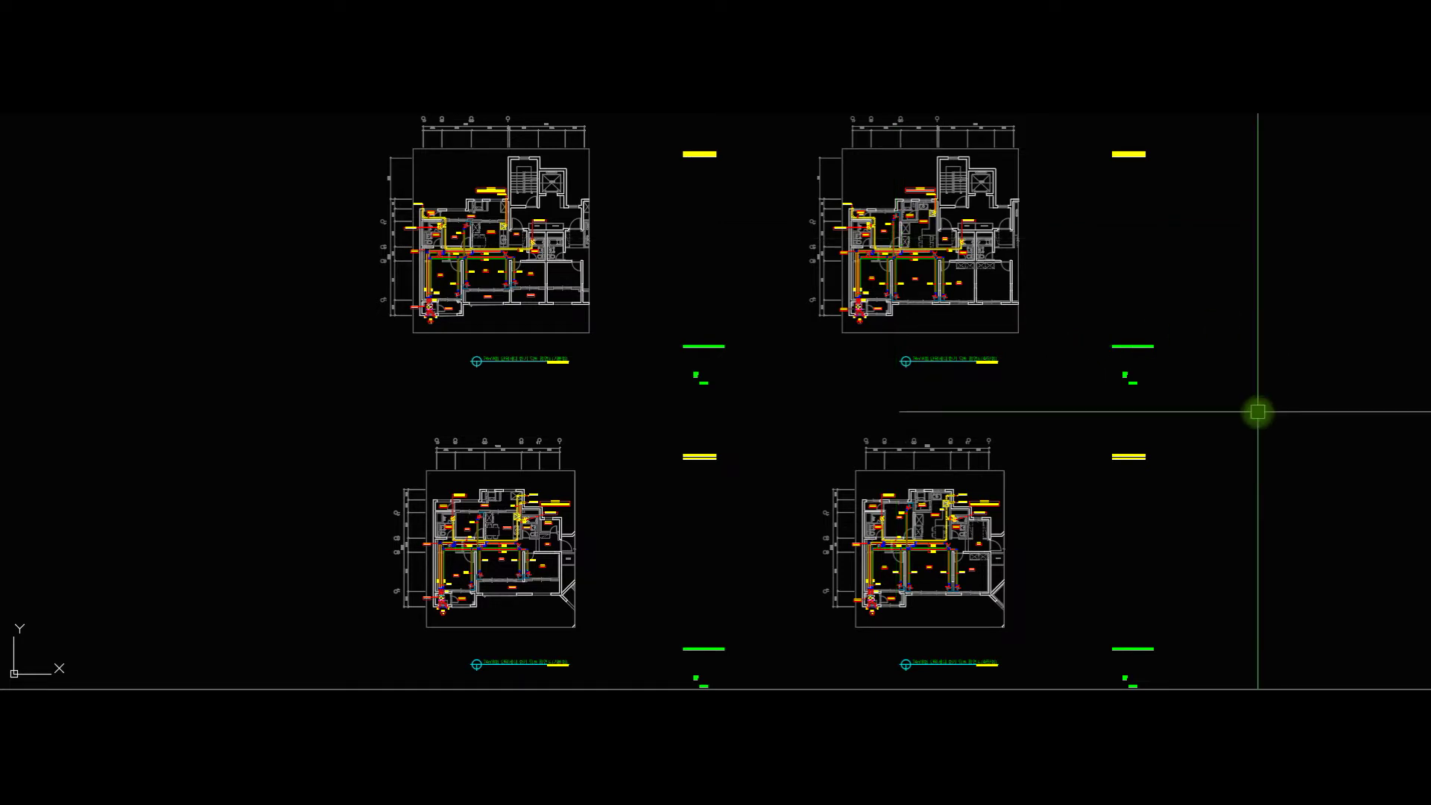
# Examine the pump room and water tank room ventilation plan, following the supply and exhaust duct runs and their sizes.
pyautogui.scroll(-5, 1316, 457)
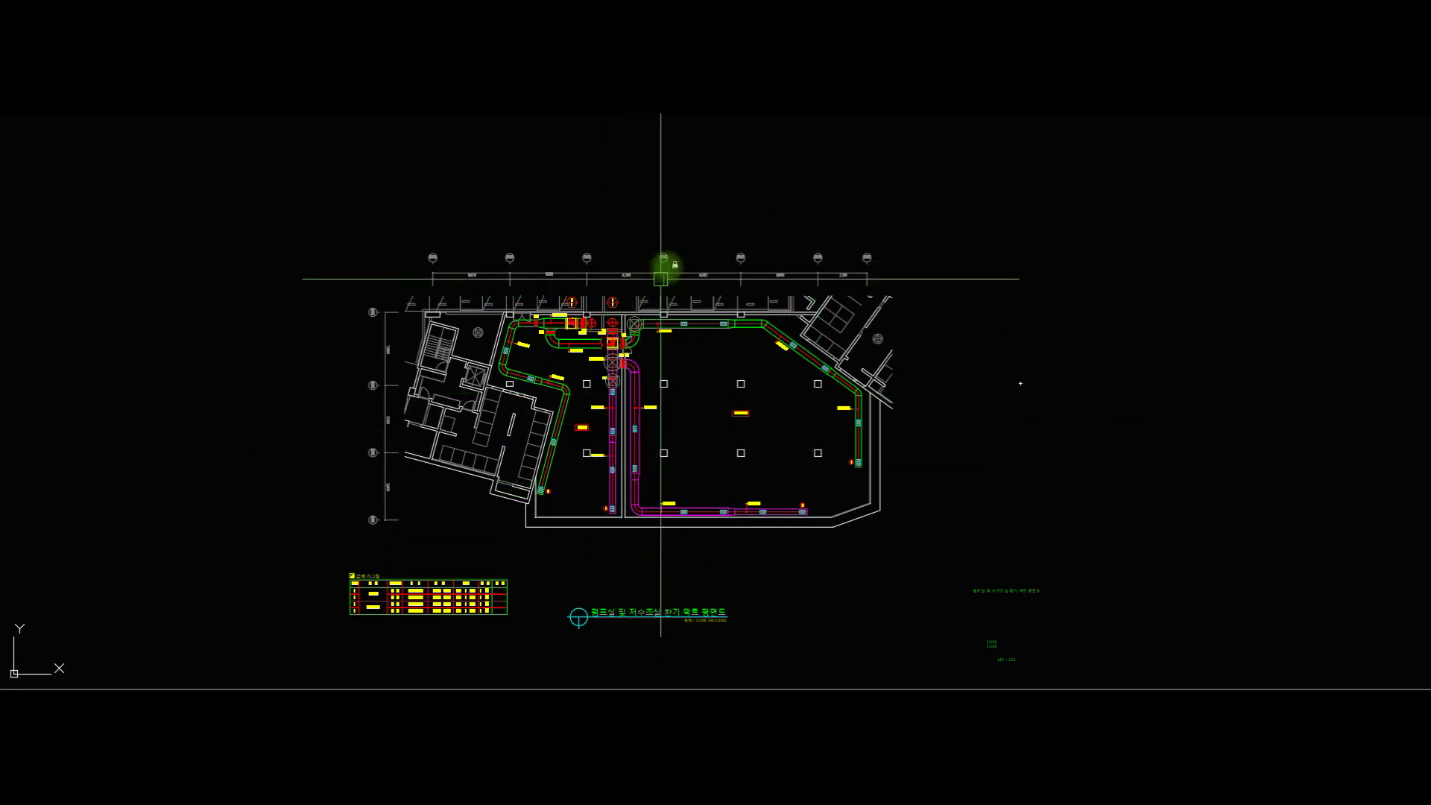
pyautogui.scroll(3, 671, 376)
pyautogui.moveTo(664, 361); pyautogui.dragTo(645, 349, button='middle')
pyautogui.scroll(6, 559, 290)
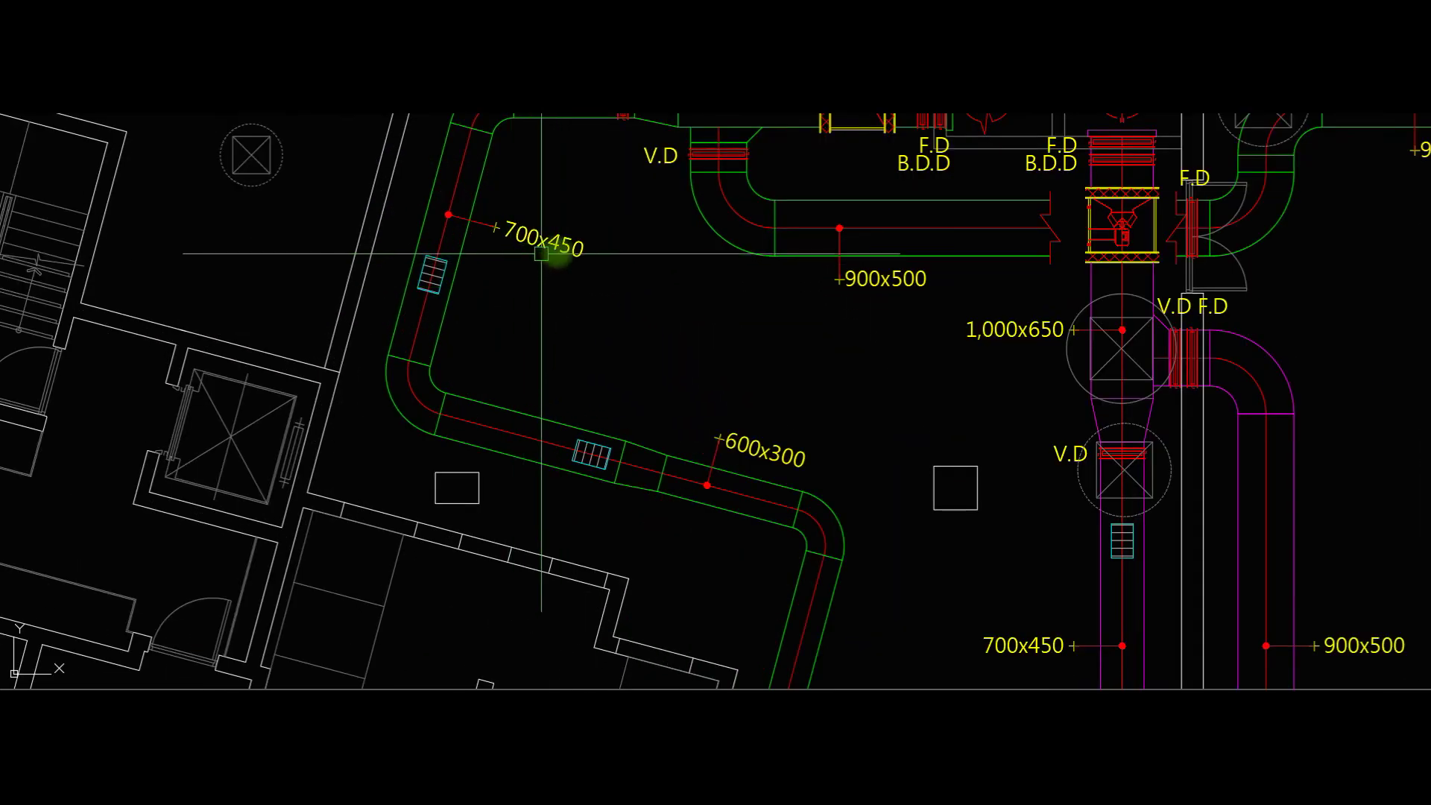
pyautogui.moveTo(861, 265); pyautogui.dragTo(799, 269, button='middle')
pyautogui.moveTo(1052, 365); pyautogui.dragTo(948, 211, button='middle')
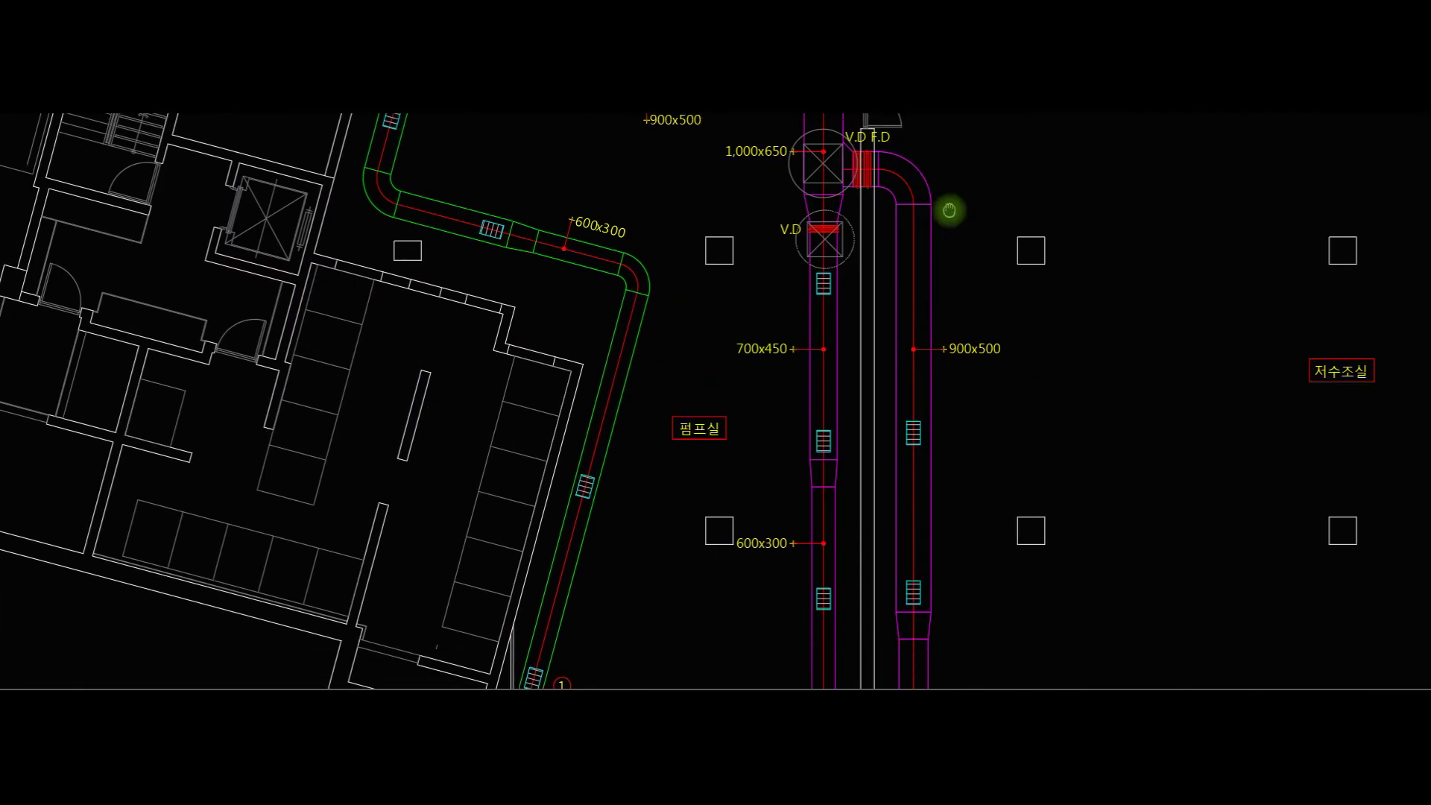
pyautogui.scroll(-2, 958, 319)
pyautogui.moveTo(1080, 399); pyautogui.dragTo(926, 371, button='middle')
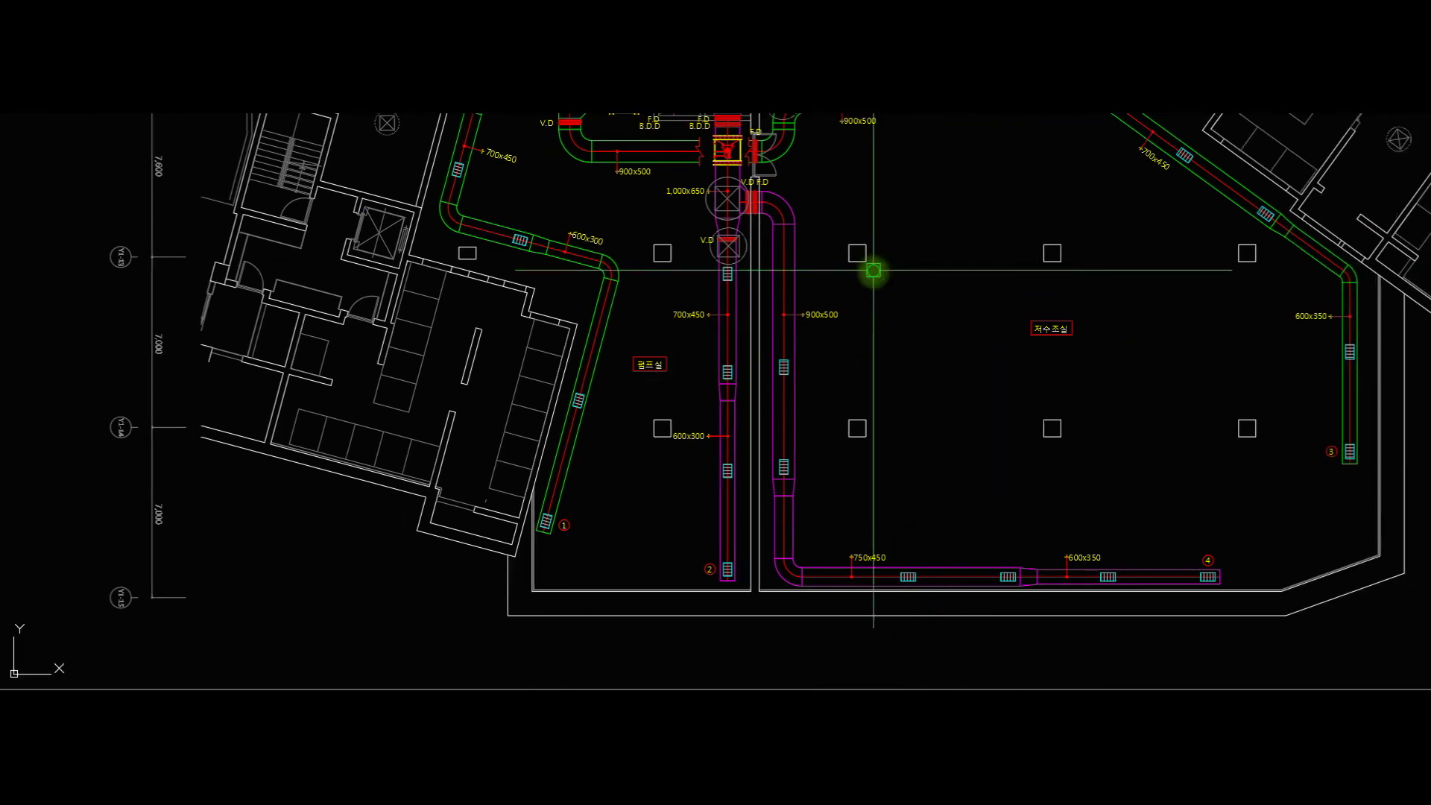
# Inspect the two ventilation fans on the 1,000x650 ducts, with their F.D, B.D.D and V.D dampers and 900x500 branches.
pyautogui.moveTo(872, 271); pyautogui.dragTo(918, 383, button='middle')
pyautogui.scroll(9, 669, 212)
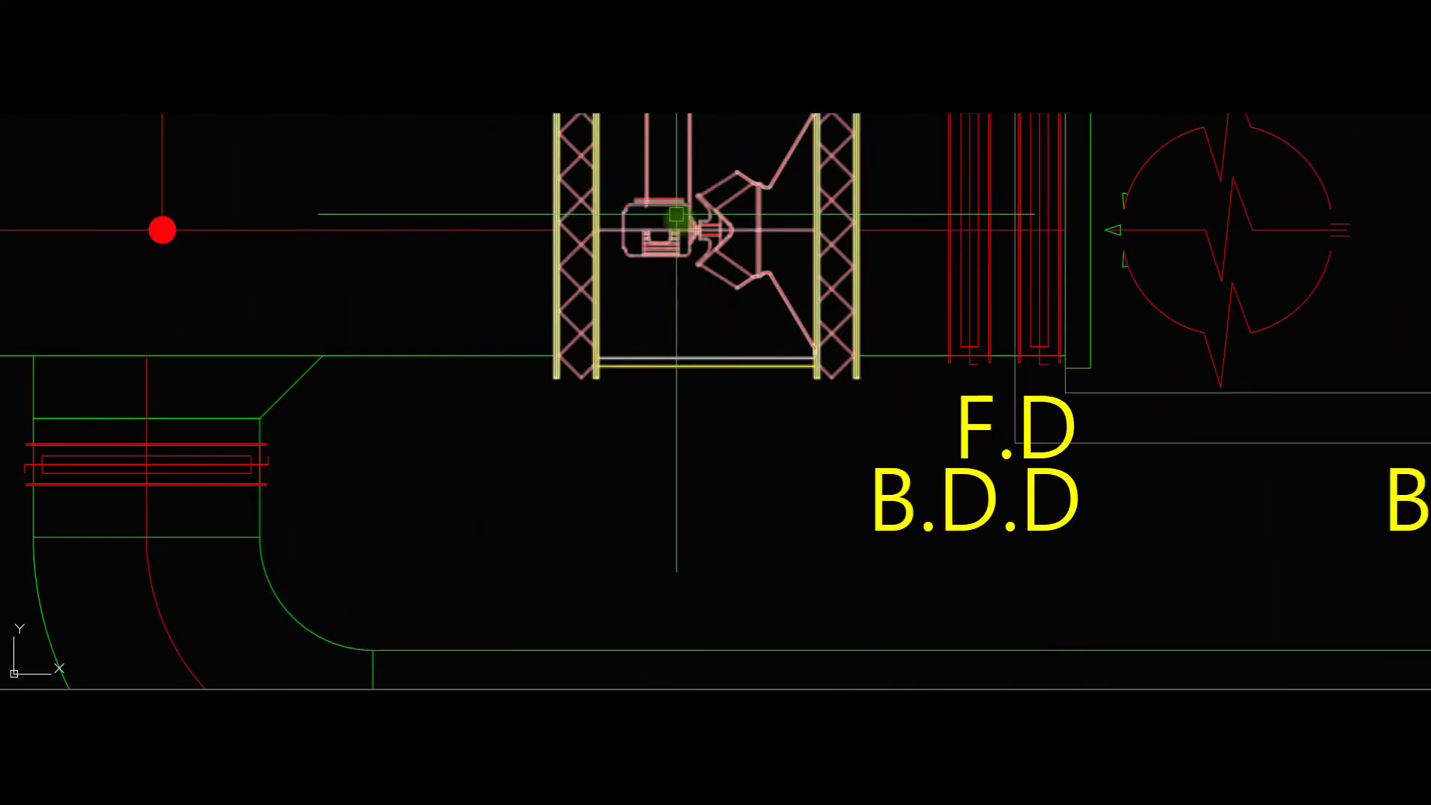
pyautogui.scroll(-4, 726, 230)
pyautogui.moveTo(726, 231); pyautogui.dragTo(728, 270, button='middle')
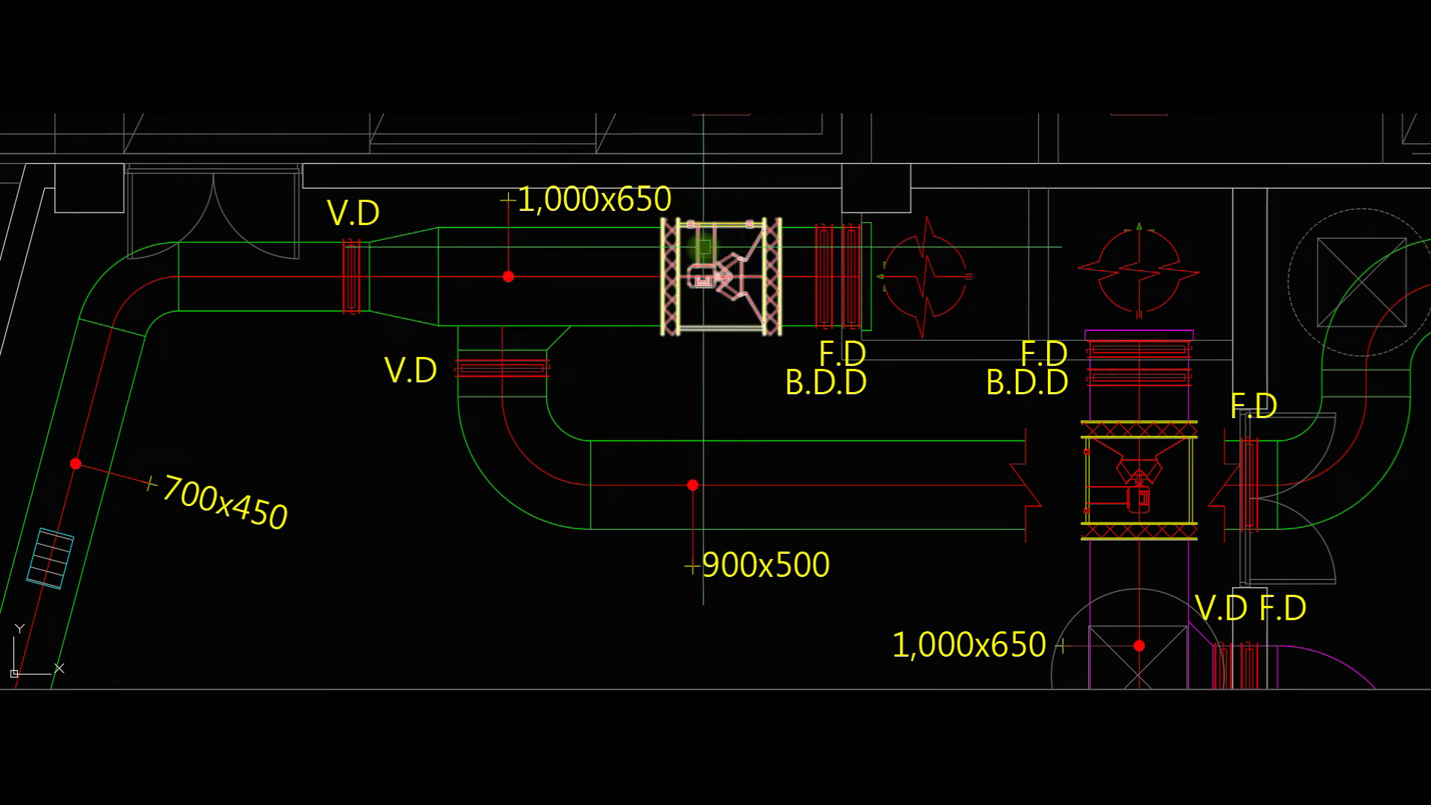
pyautogui.scroll(-4, 939, 358)
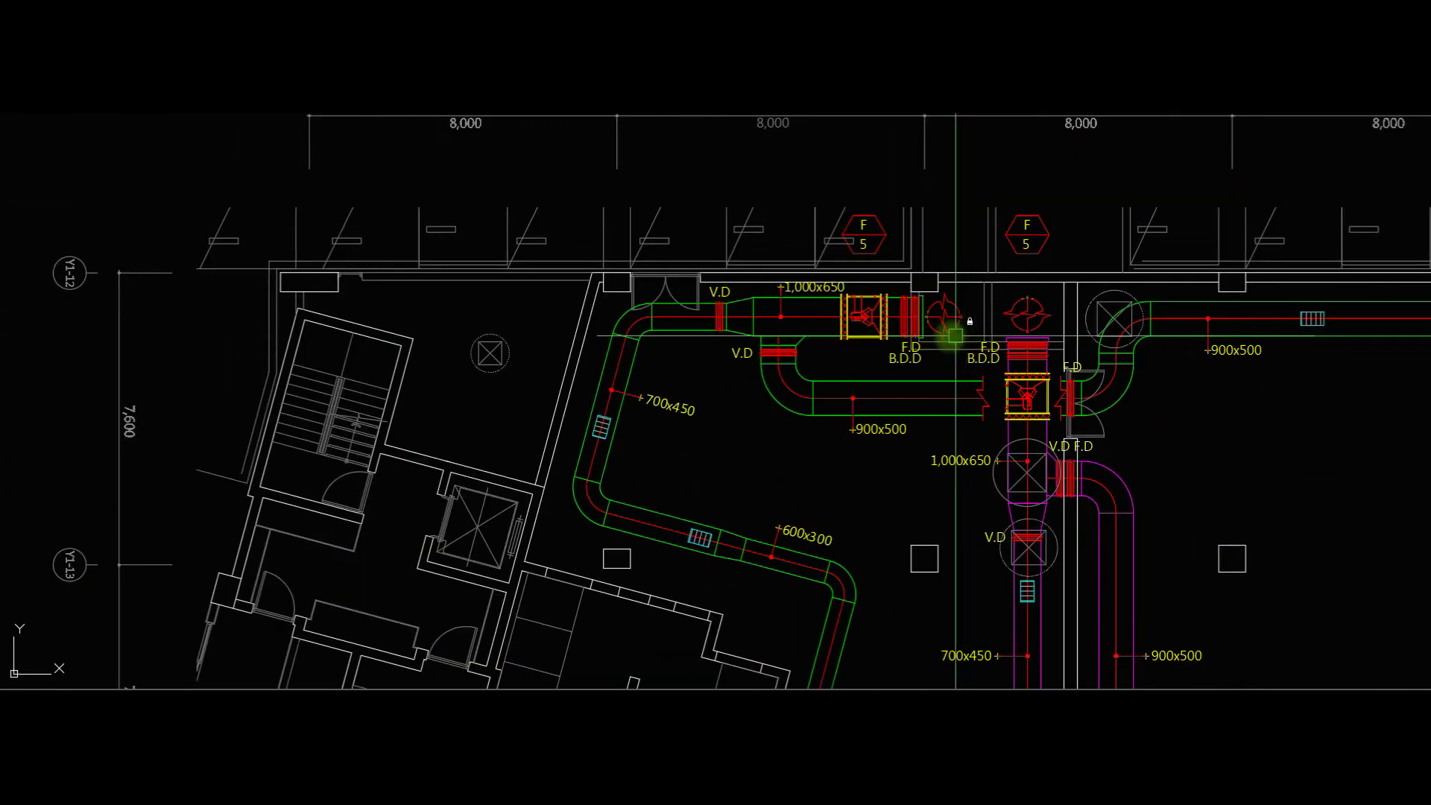
pyautogui.moveTo(884, 320); pyautogui.dragTo(742, 302, button='middle')
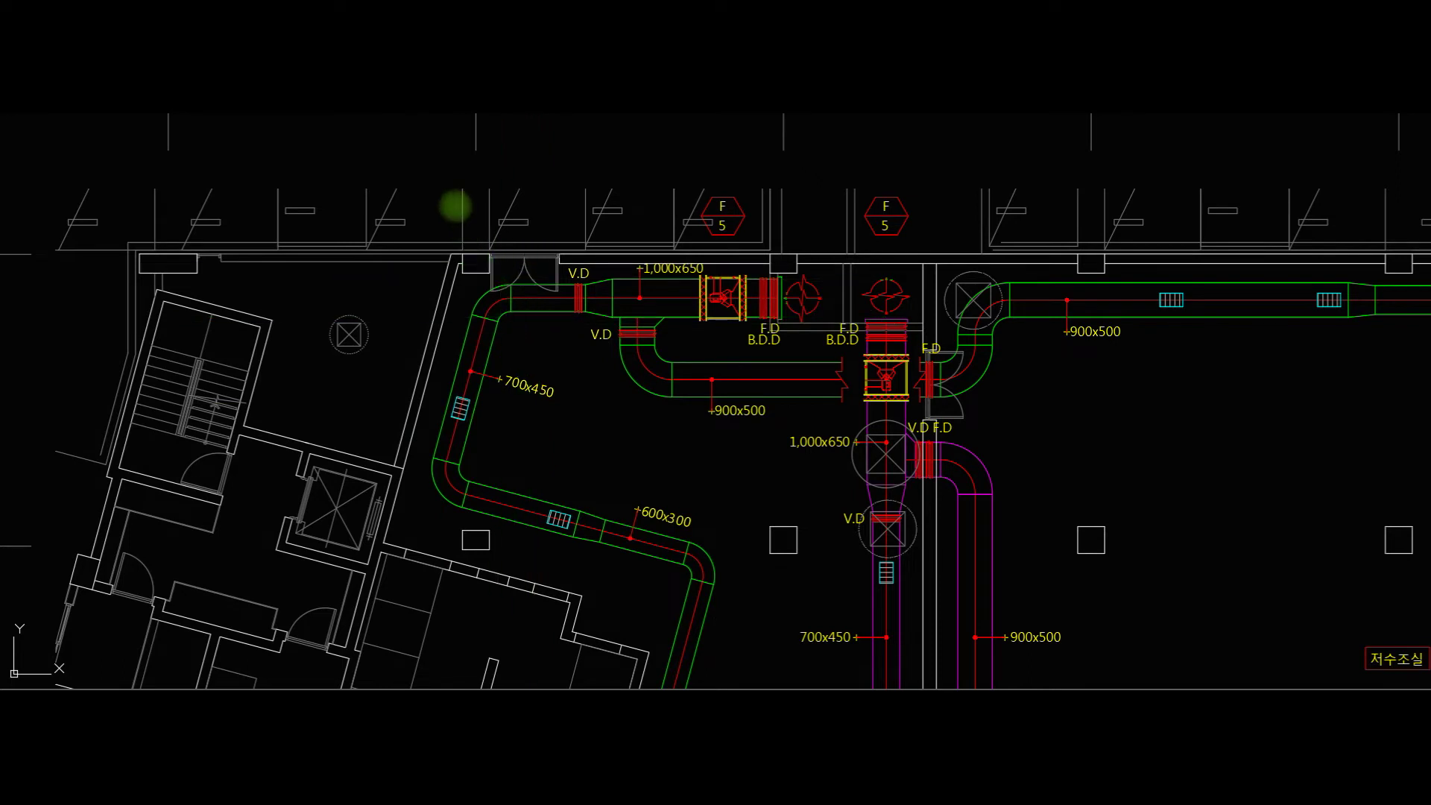
# Draw an L-shaped line beside the pump room's 700x450 supply duct, running straight down and across to the 600x300 section.
pyautogui.press('l')
pyautogui.press('space')
pyautogui.click(472, 182)
pyautogui.click(484, 498)
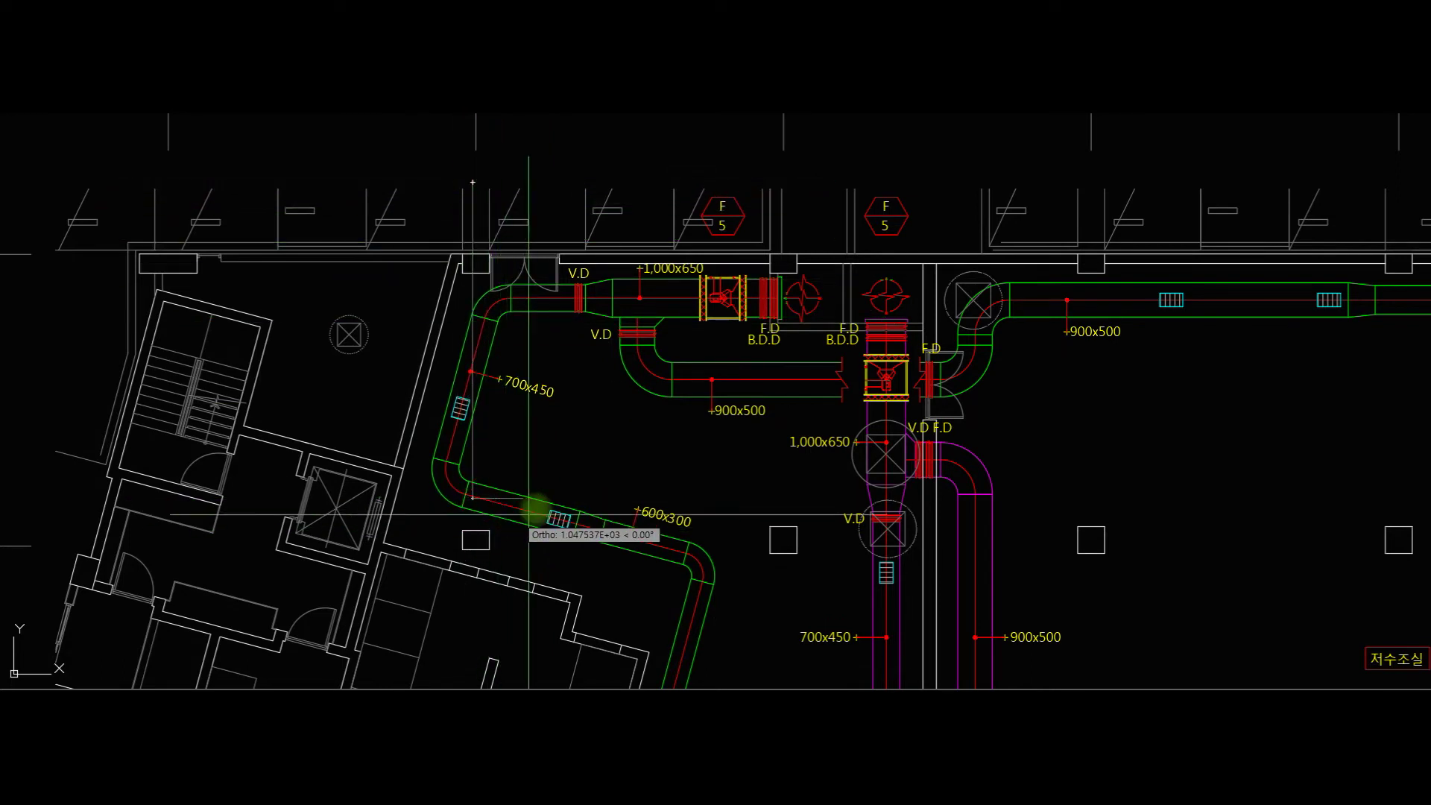
pyautogui.click(633, 497)
pyautogui.press('space')
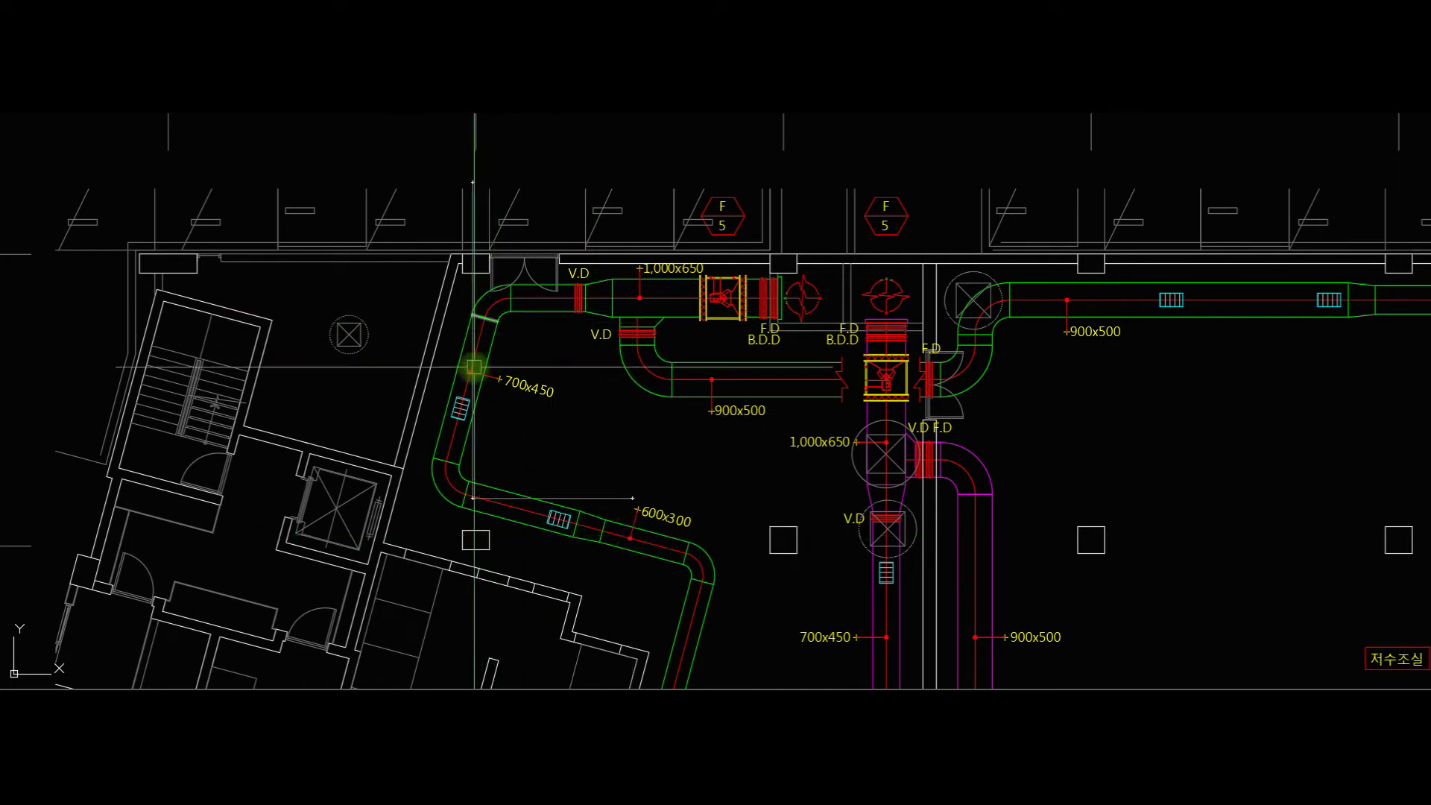
pyautogui.moveTo(483, 351)
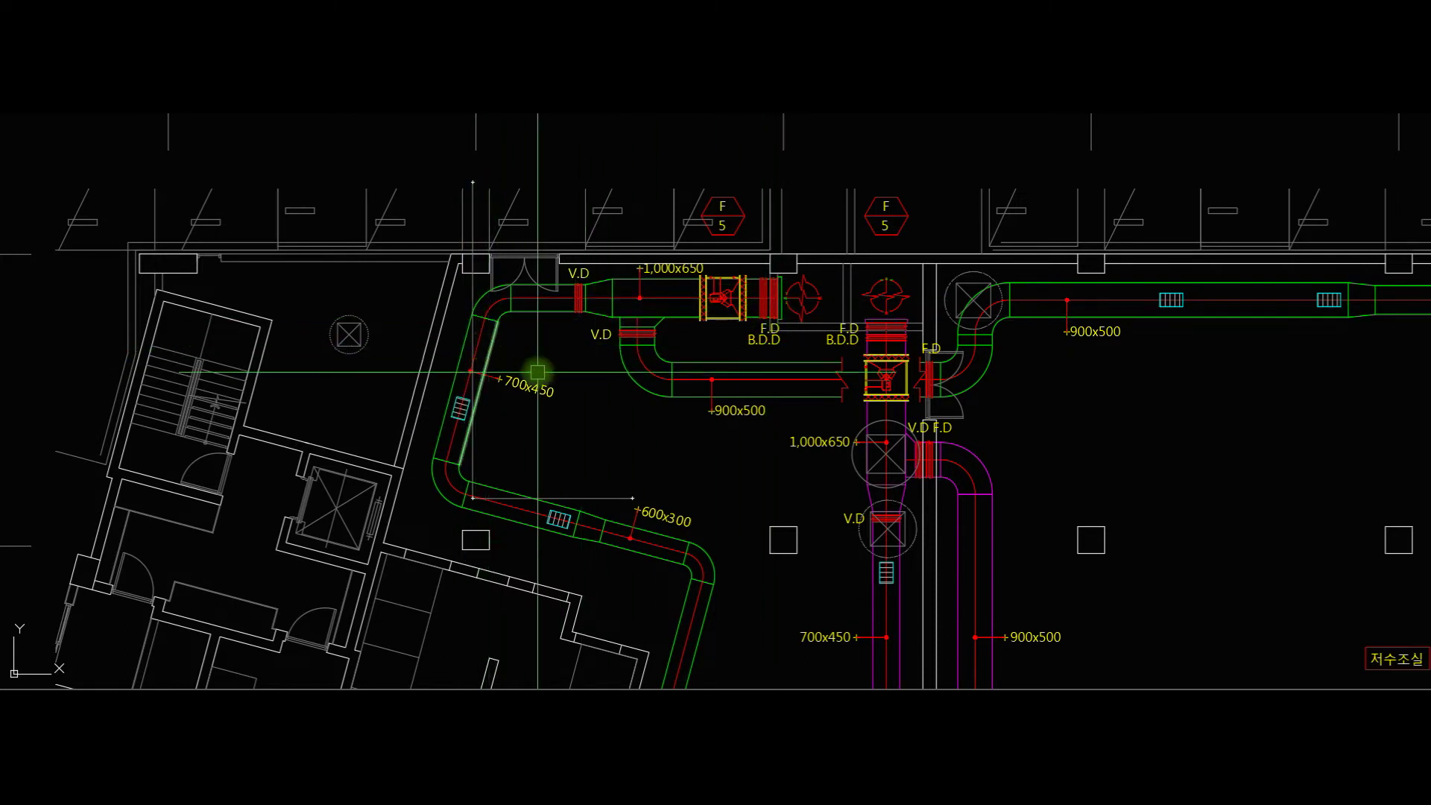
# Sketch a large rectangle over the water tank room's floor, enclosing the six columns between the supply and exhaust duct runs.
pyautogui.moveTo(613, 396); pyautogui.dragTo(470, 403, button='middle')
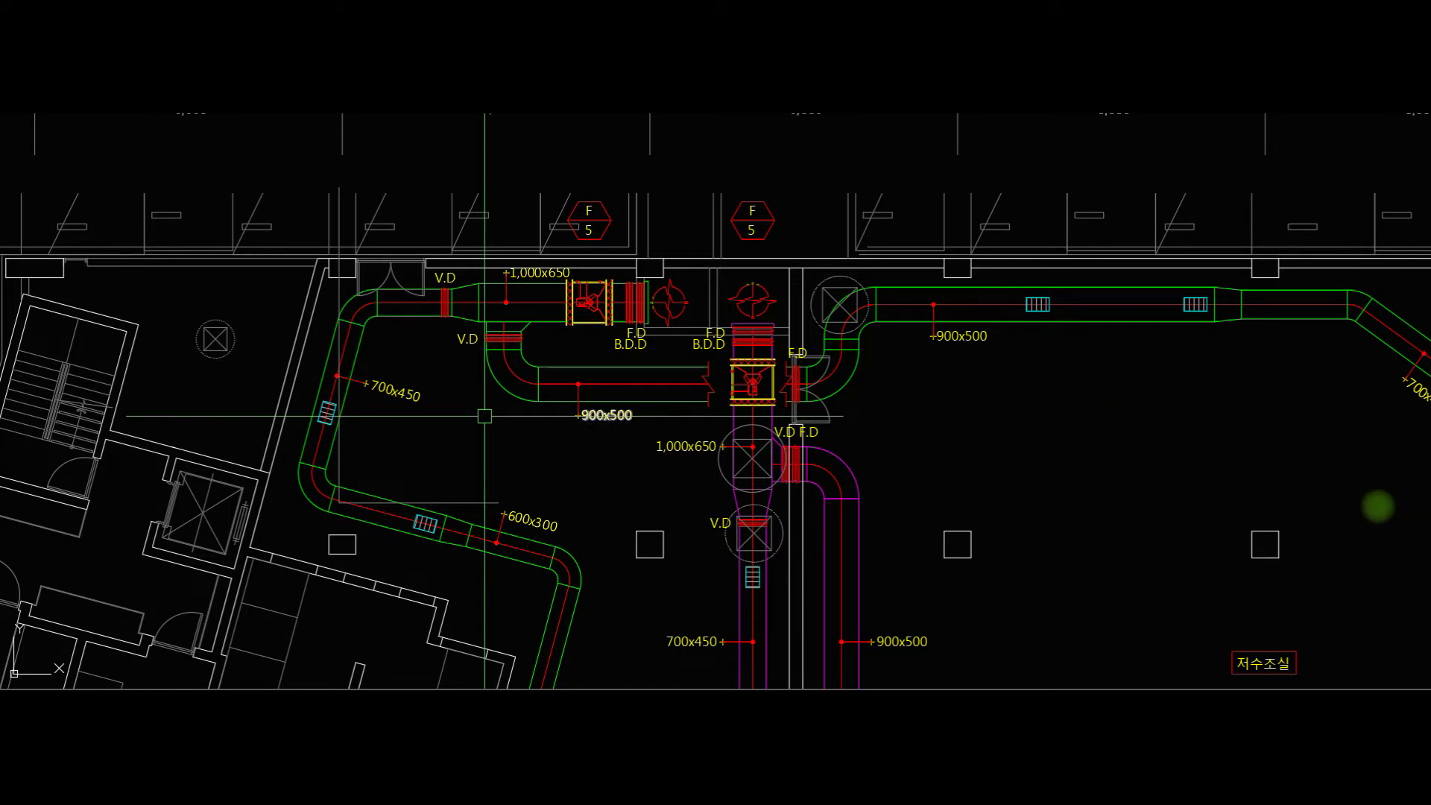
pyautogui.scroll(-2, 925, 379)
pyautogui.moveTo(924, 380); pyautogui.dragTo(798, 335, button='middle')
pyautogui.scroll(-2, 1025, 507)
pyautogui.moveTo(1025, 507)
pyautogui.mouseDown(button='middle')
pyautogui.moveTo(954, 424)
pyautogui.moveTo(878, 434)
pyautogui.mouseUp(button='middle')
pyautogui.scroll(2, 888, 435)
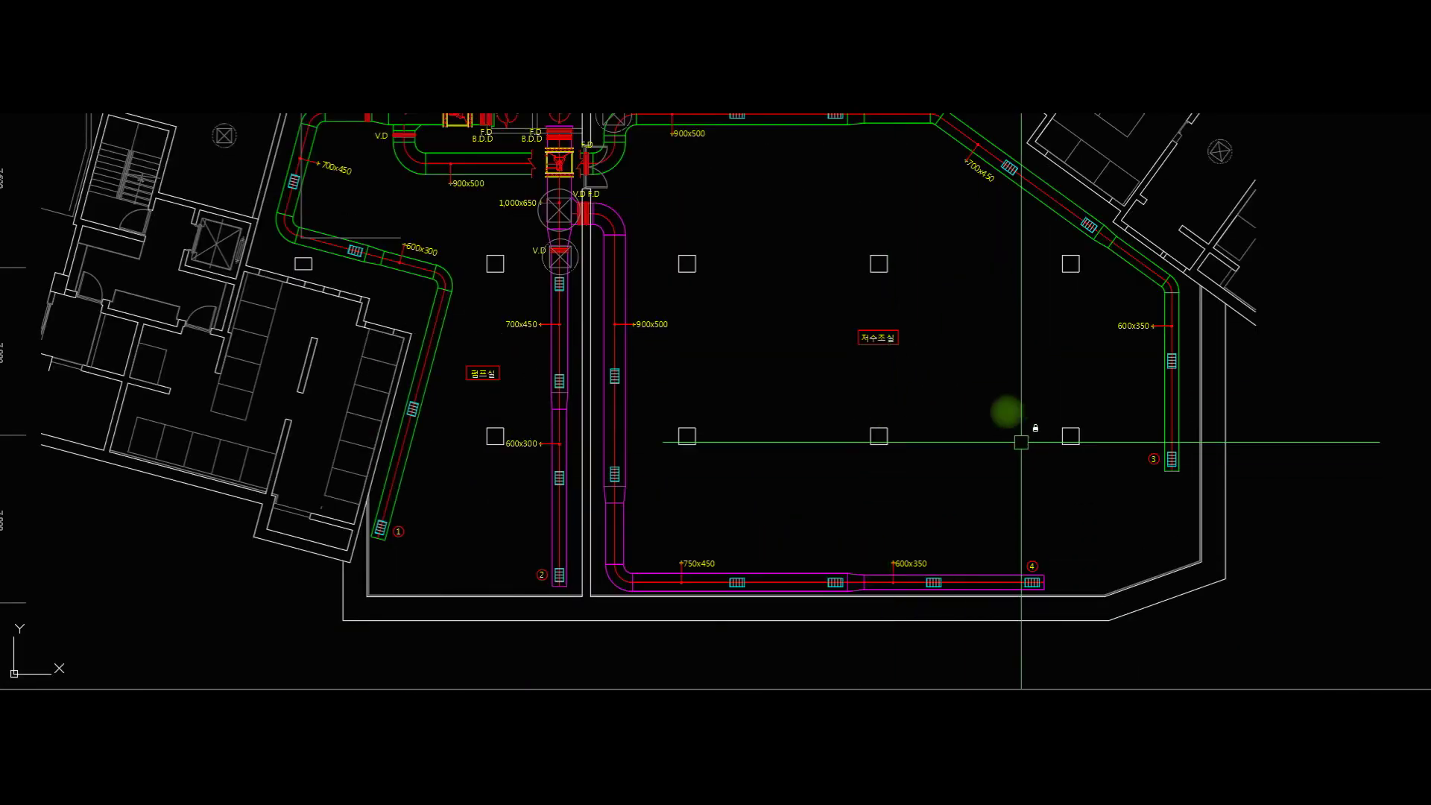
pyautogui.moveTo(1027, 279); pyautogui.dragTo(1044, 318, button='middle')
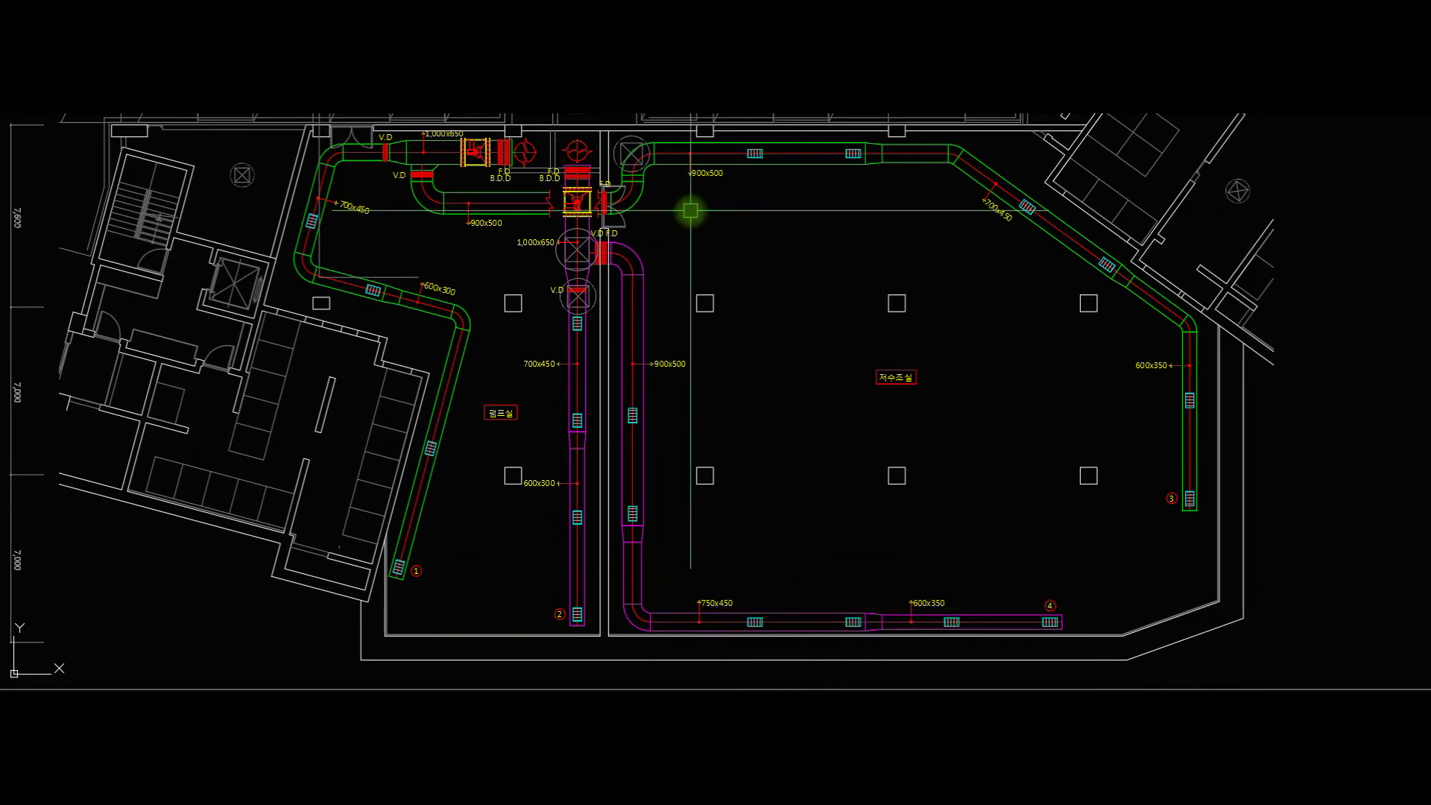
pyautogui.click(662, 202)
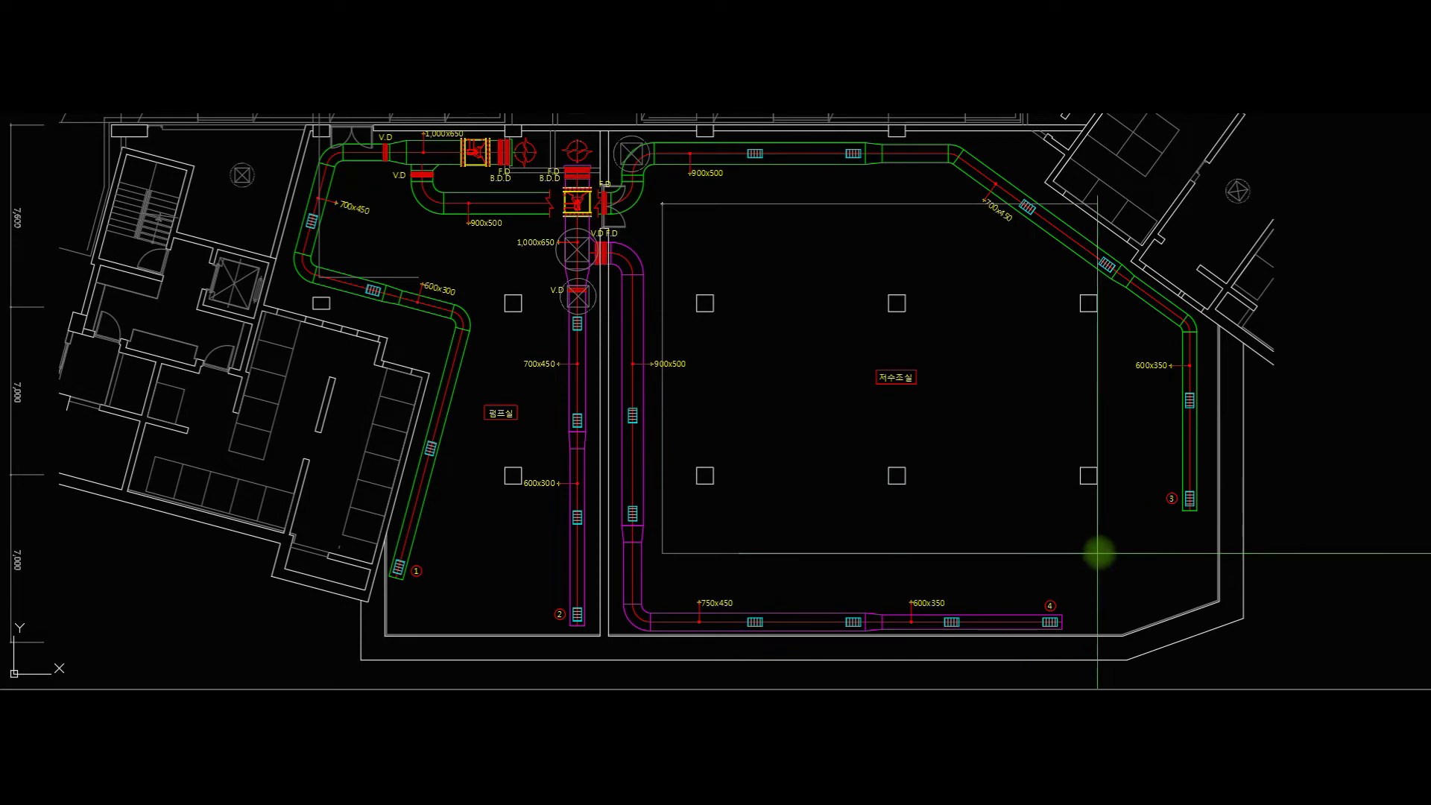
pyautogui.click(1138, 593)
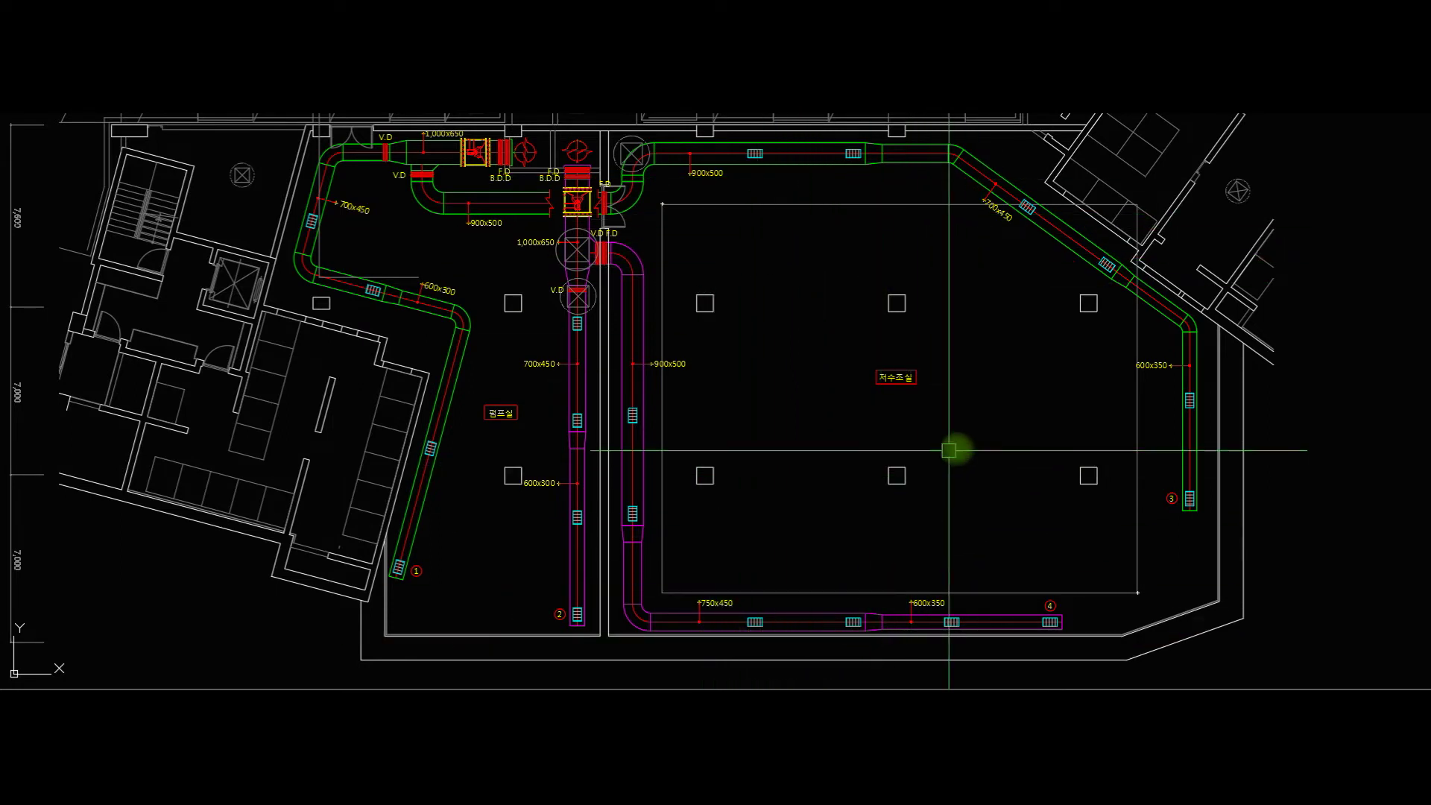
# Switch to the electrical and generator room ventilation duct plan and examine its supply and exhaust duct layout.
pyautogui.scroll(-4, 1170, 391)
pyautogui.moveTo(1135, 313); pyautogui.dragTo(984, 310, button='middle')
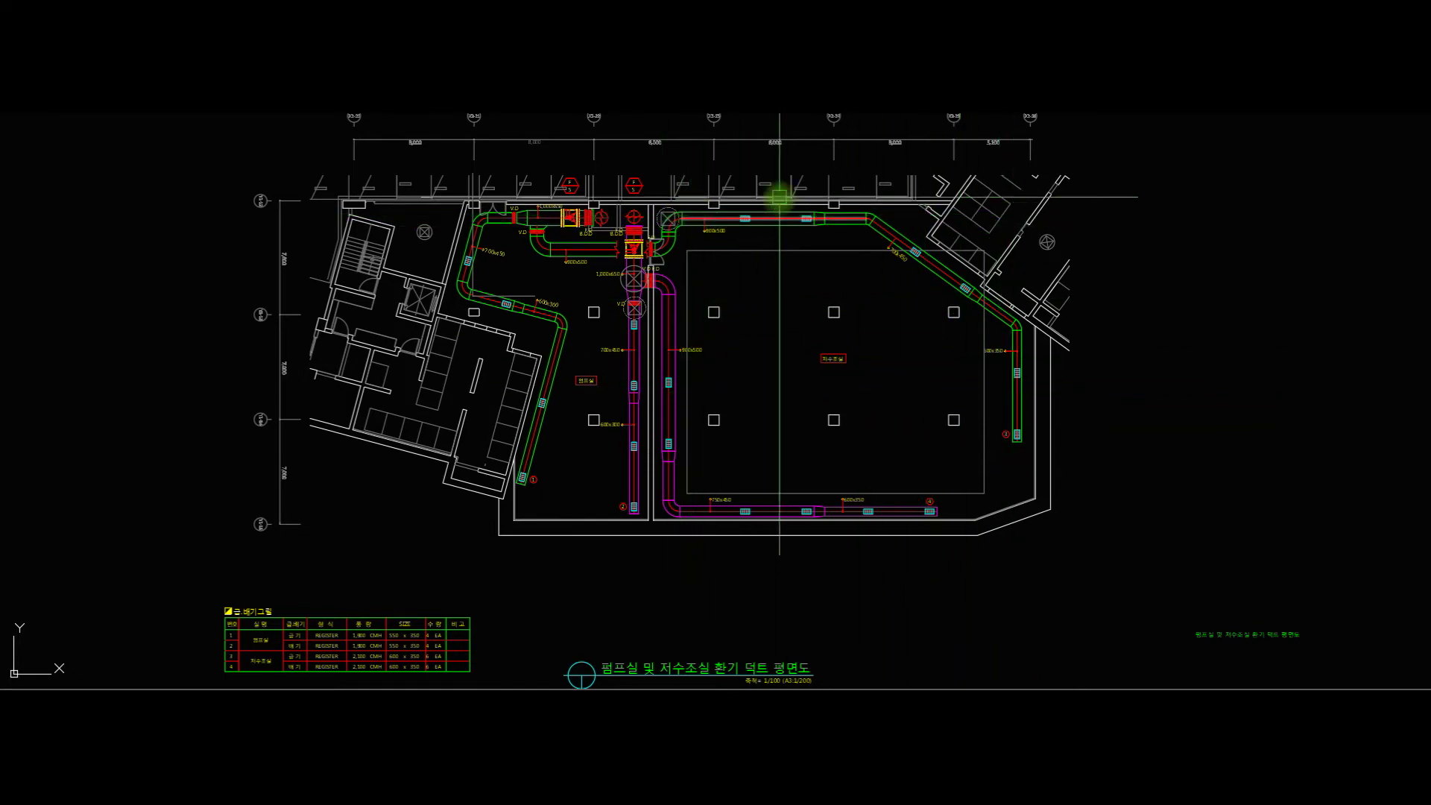
pyautogui.scroll(-8, 878, 540)
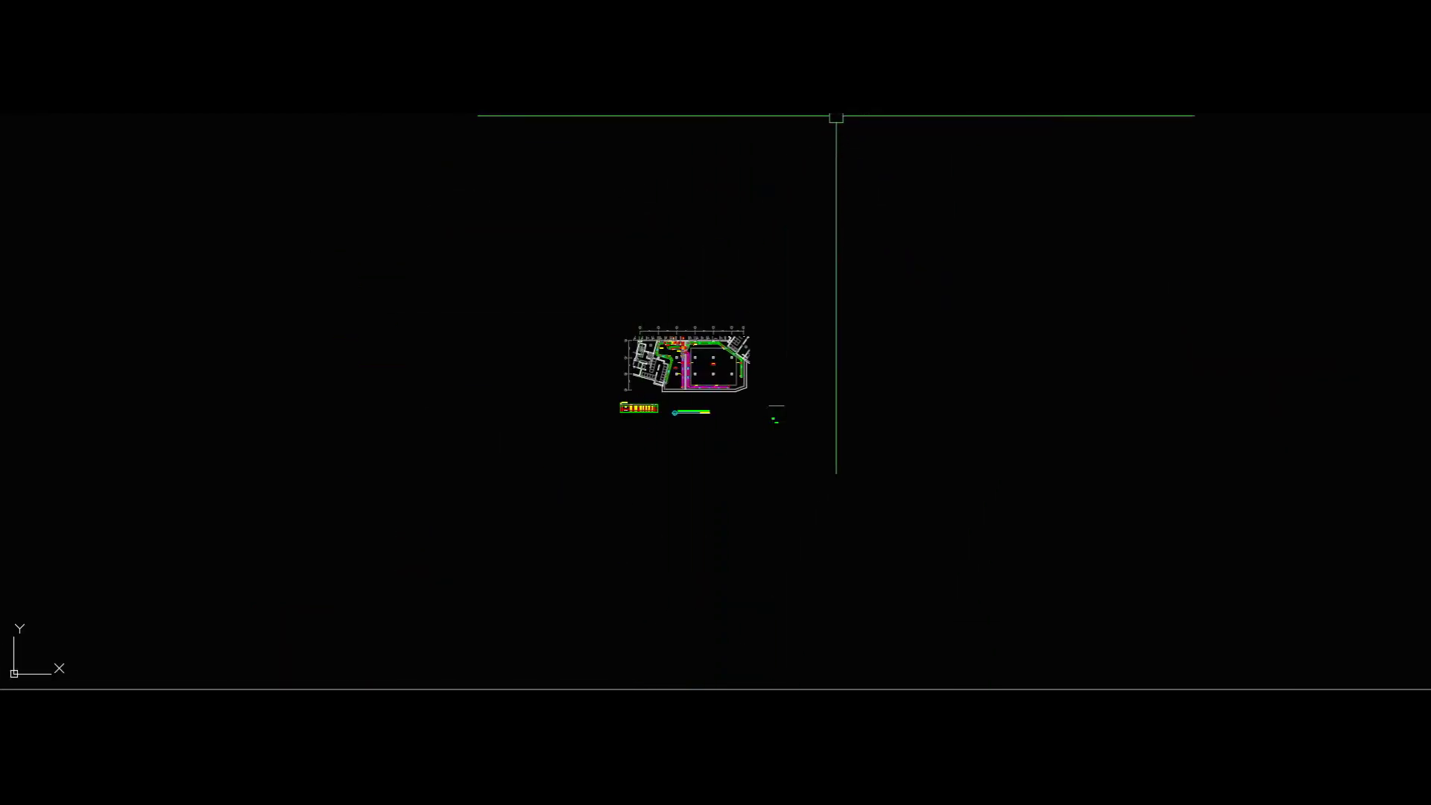
pyautogui.click(938, 106)
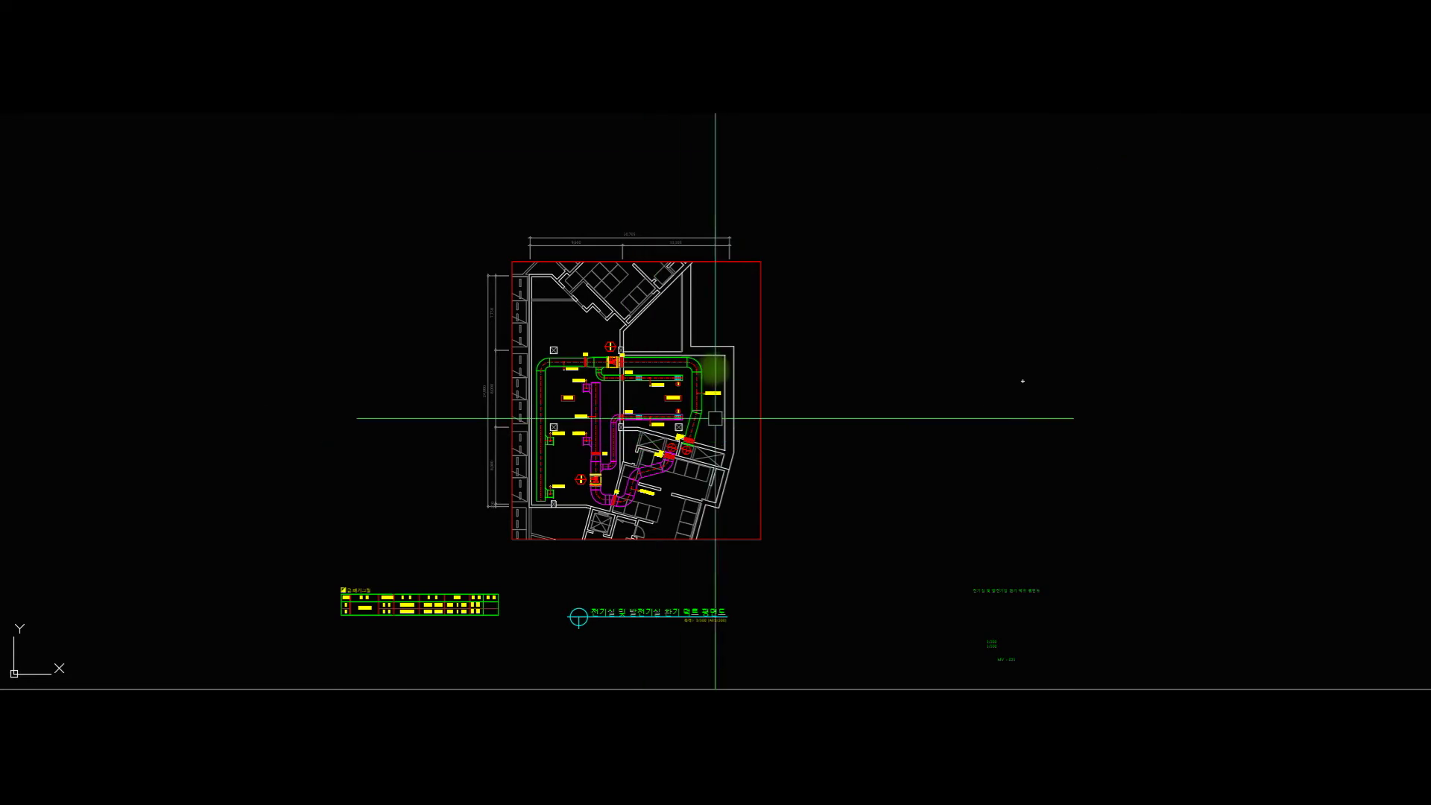
pyautogui.scroll(6, 531, 468)
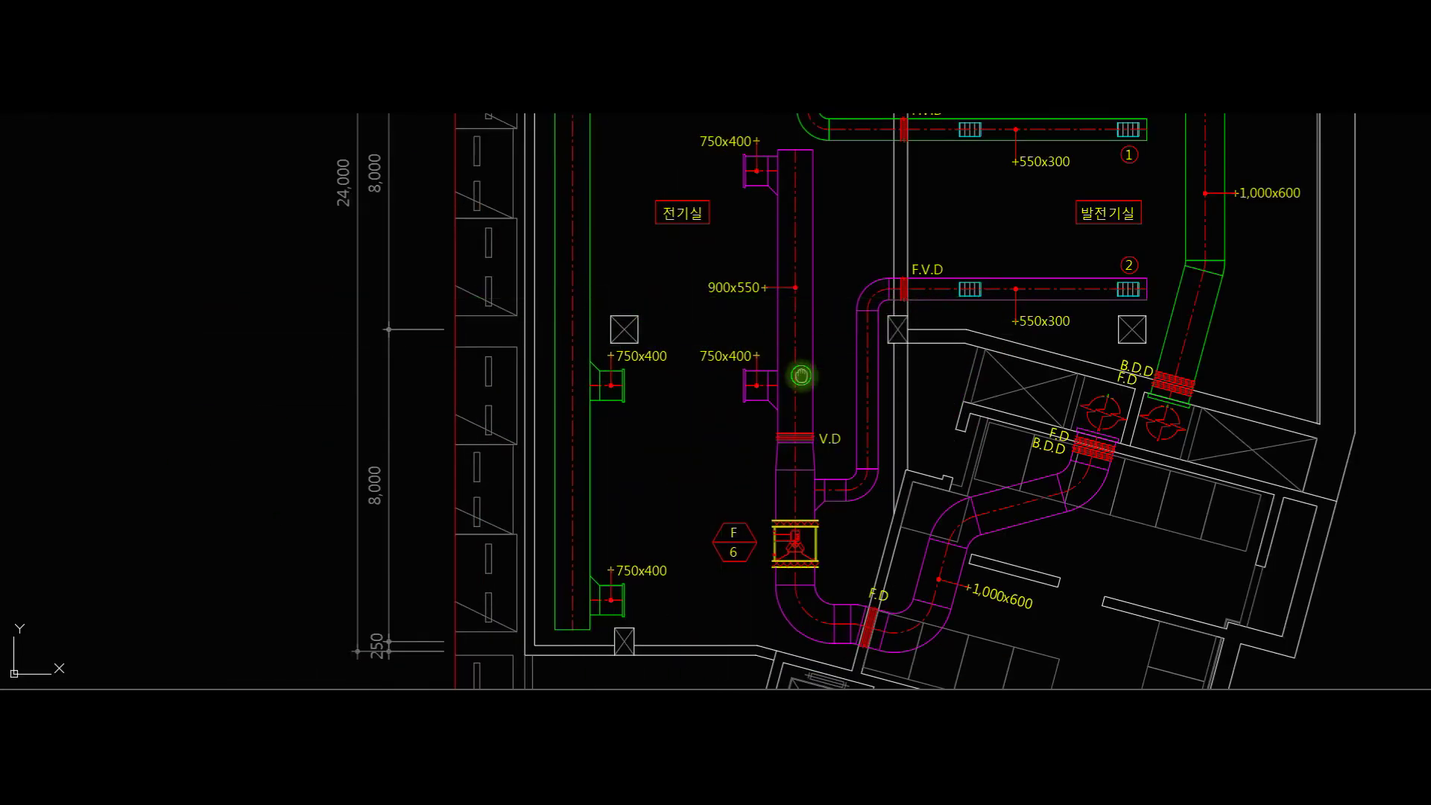
pyautogui.moveTo(798, 377); pyautogui.dragTo(785, 440, button='middle')
pyautogui.scroll(-2, 783, 428)
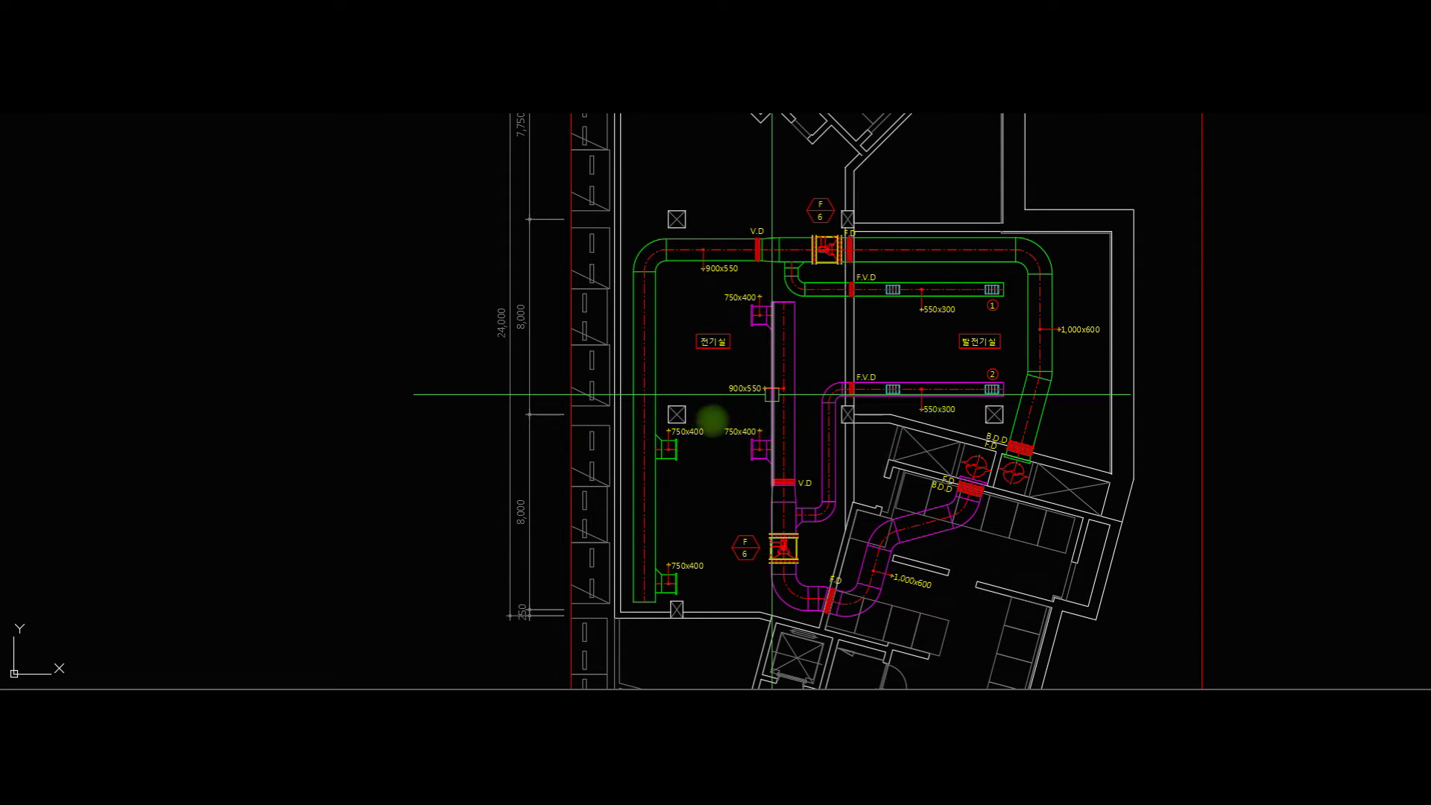
# Sketch three tall rectangles in the electrical room: along the supply duct side, along the exhaust duct side and down the middle.
pyautogui.moveTo(772, 394)
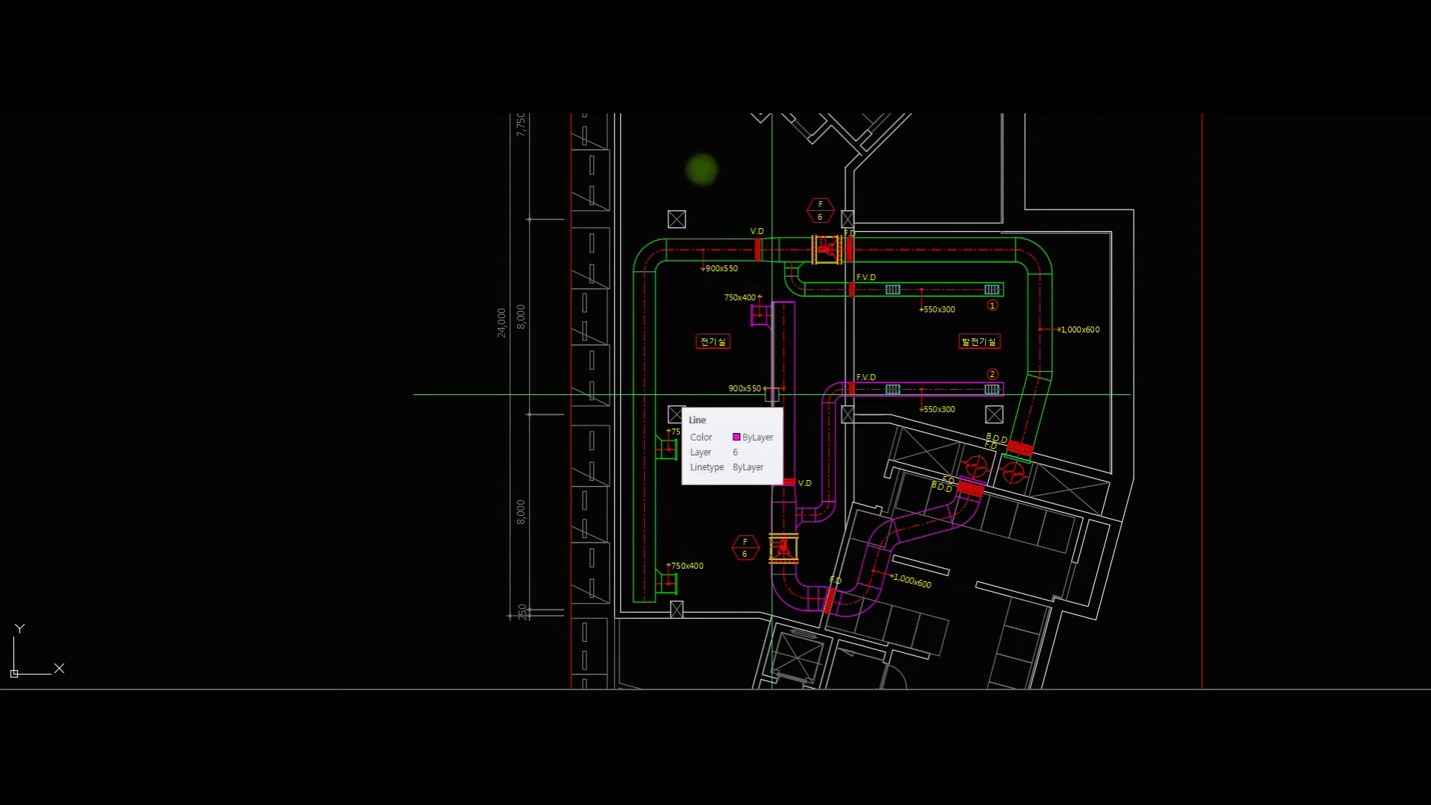
pyautogui.click(650, 188)
pyautogui.click(714, 550)
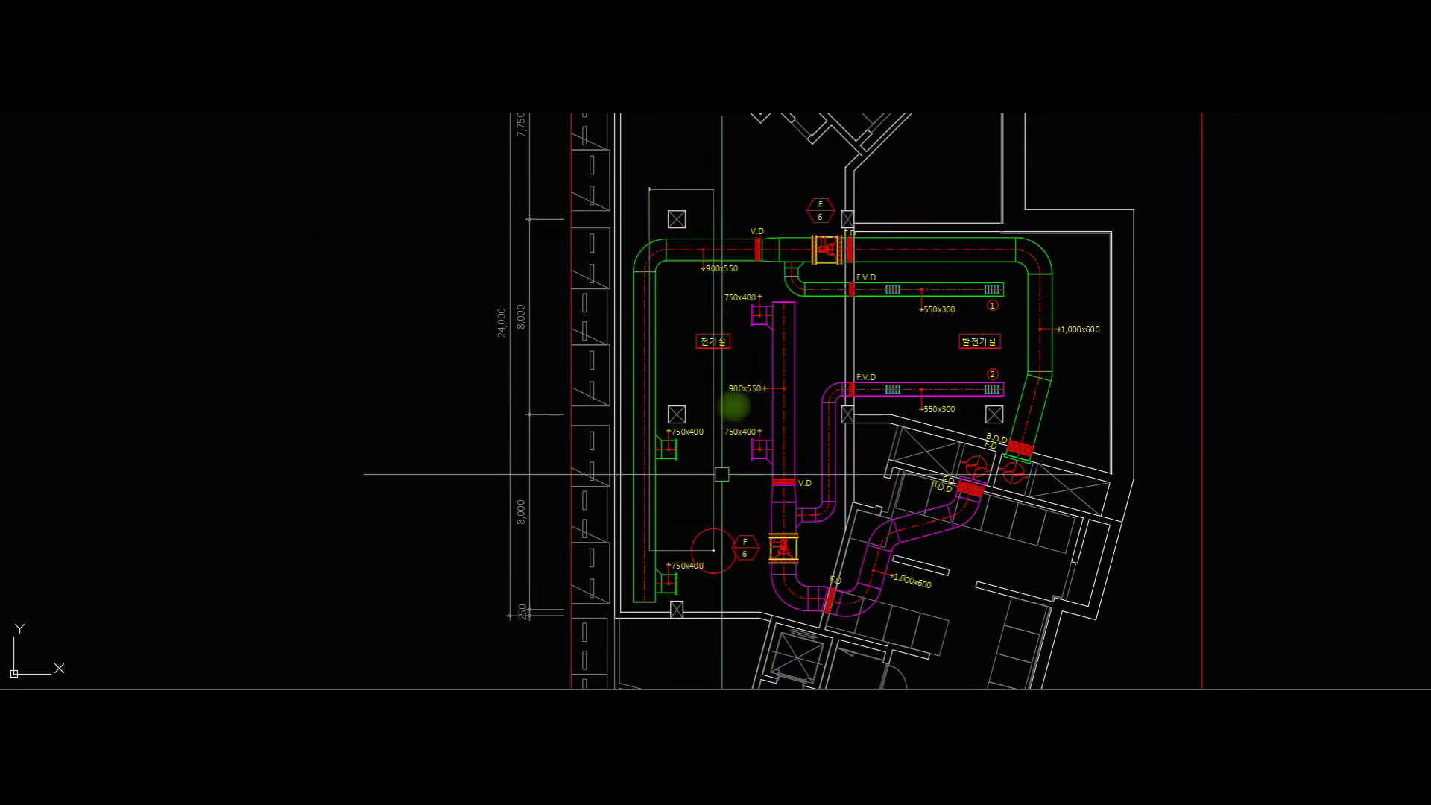
pyautogui.click(749, 187)
pyautogui.click(811, 546)
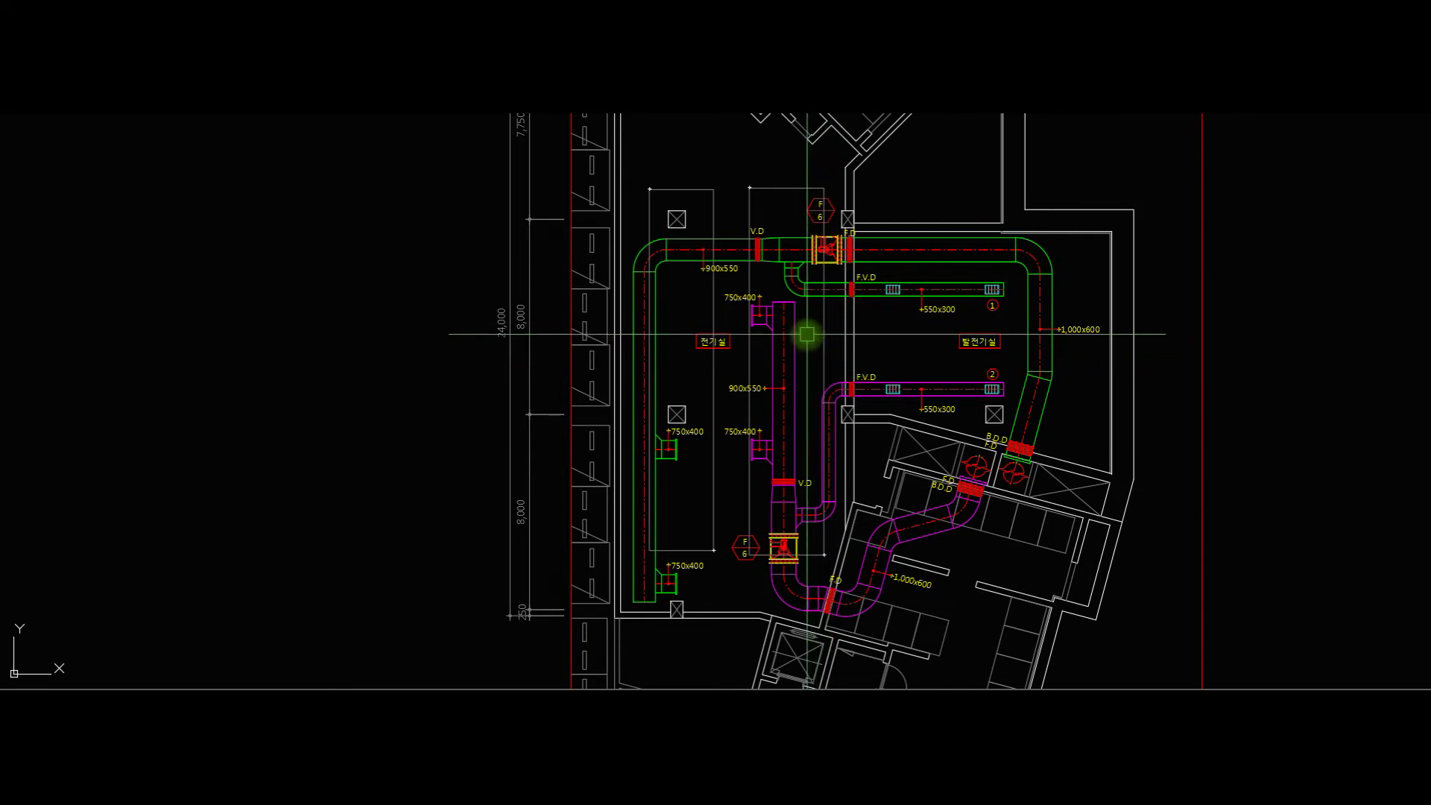
pyautogui.press('space')
pyautogui.click(722, 186)
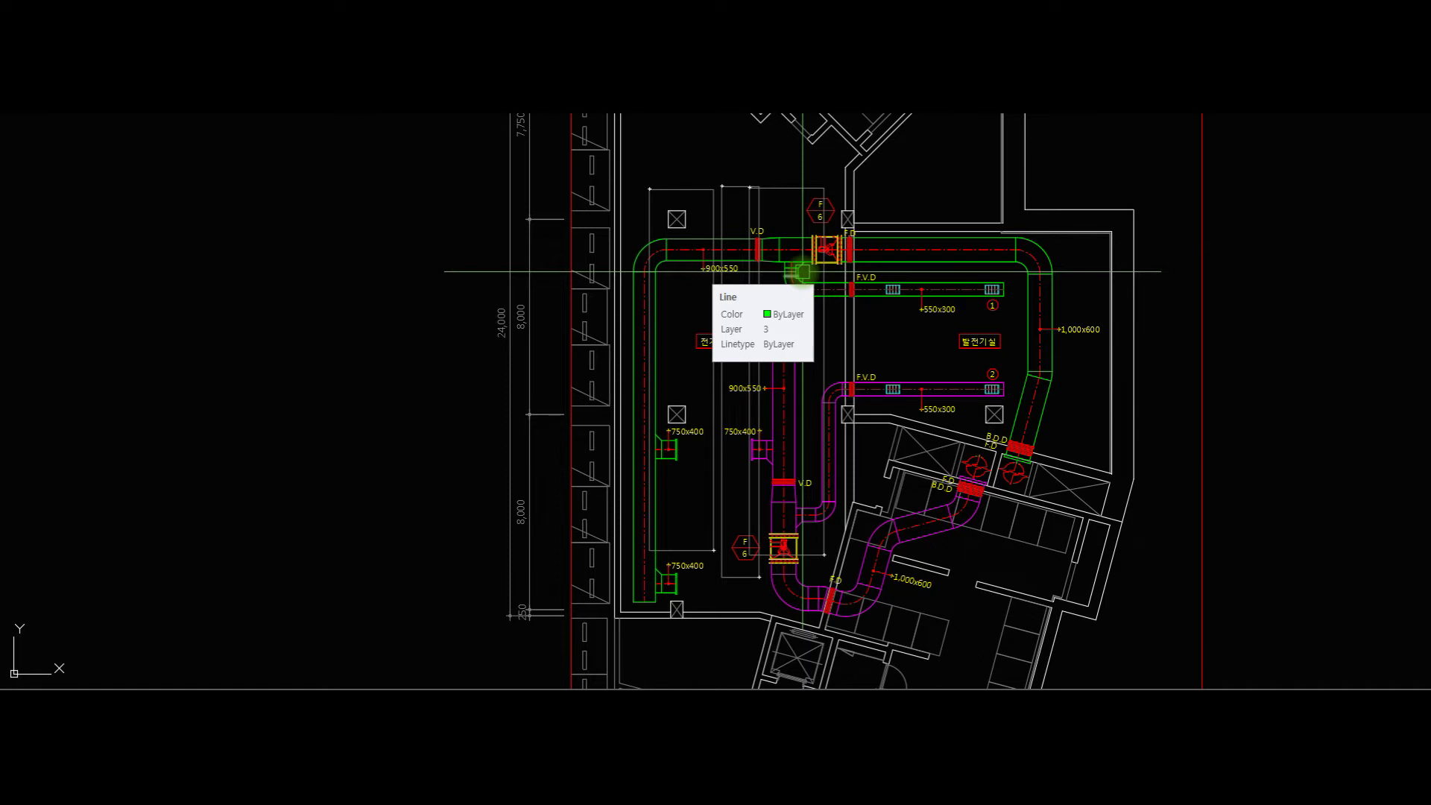
pyautogui.hotkey('ctrl', 'z')
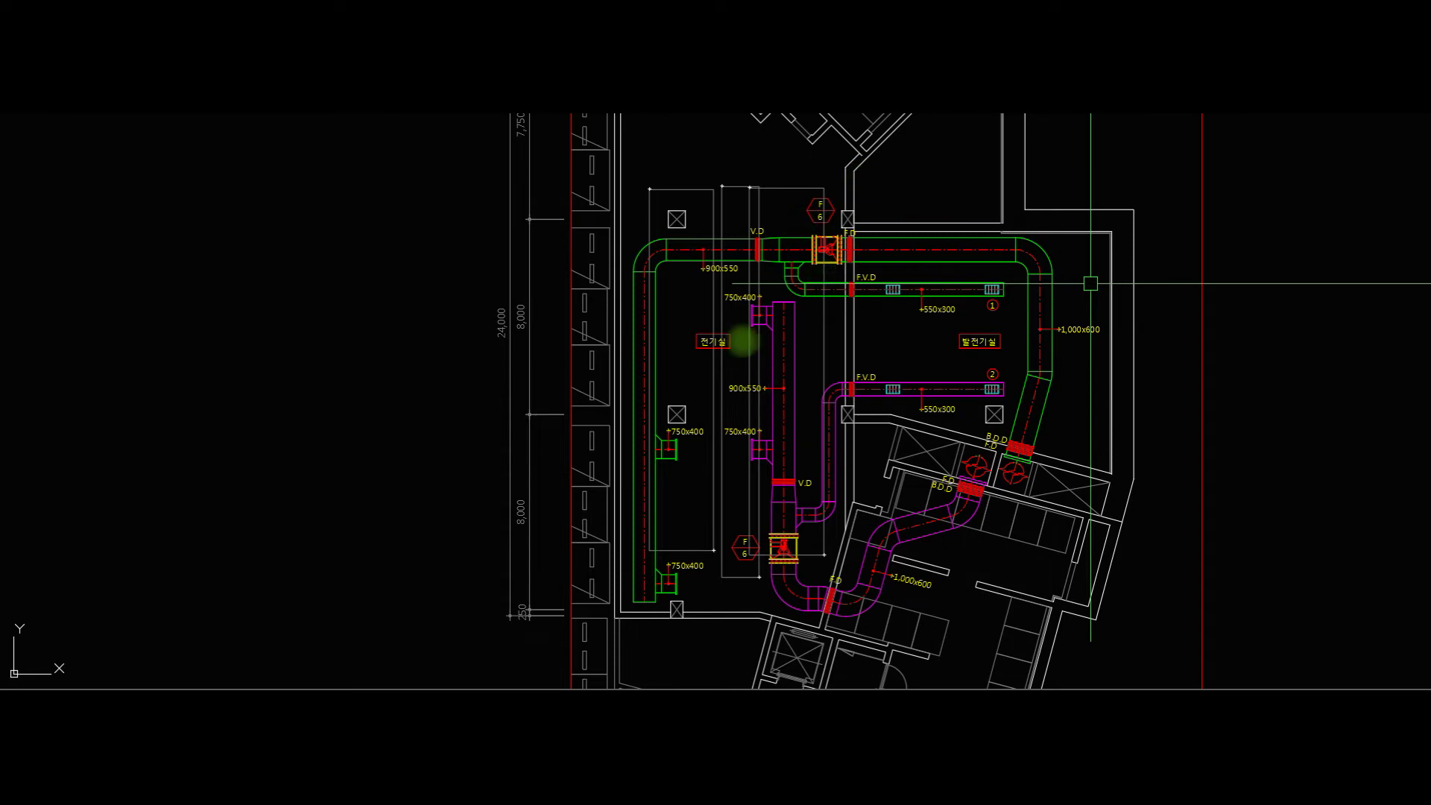
# Sketch a rectangle around the supply and exhaust shafts below the generator room, where the 1,000x600 ducts end.
pyautogui.moveTo(931, 386); pyautogui.dragTo(784, 345, button='middle')
pyautogui.scroll(4, 827, 345)
pyautogui.scroll(-2, 879, 373)
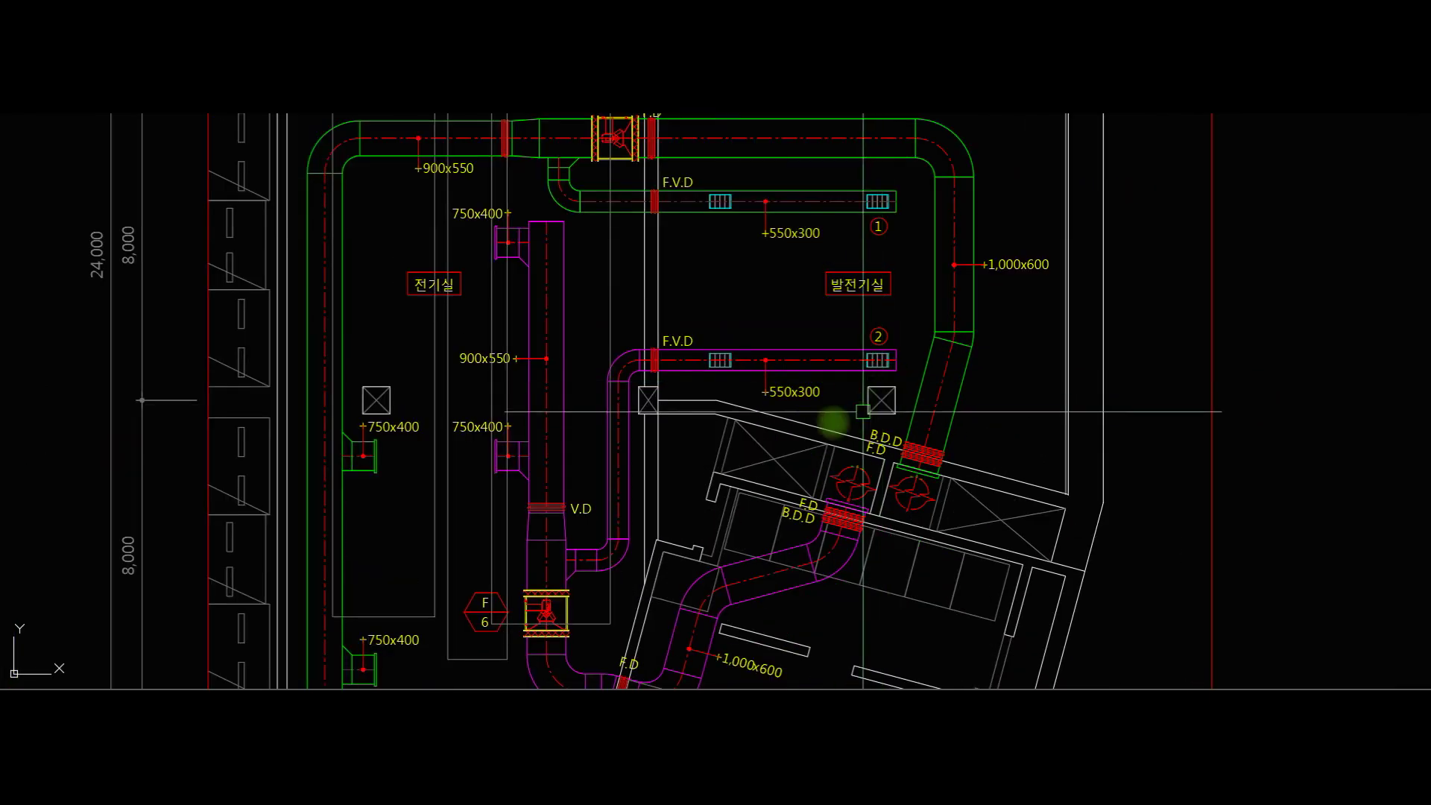
pyautogui.click(695, 377)
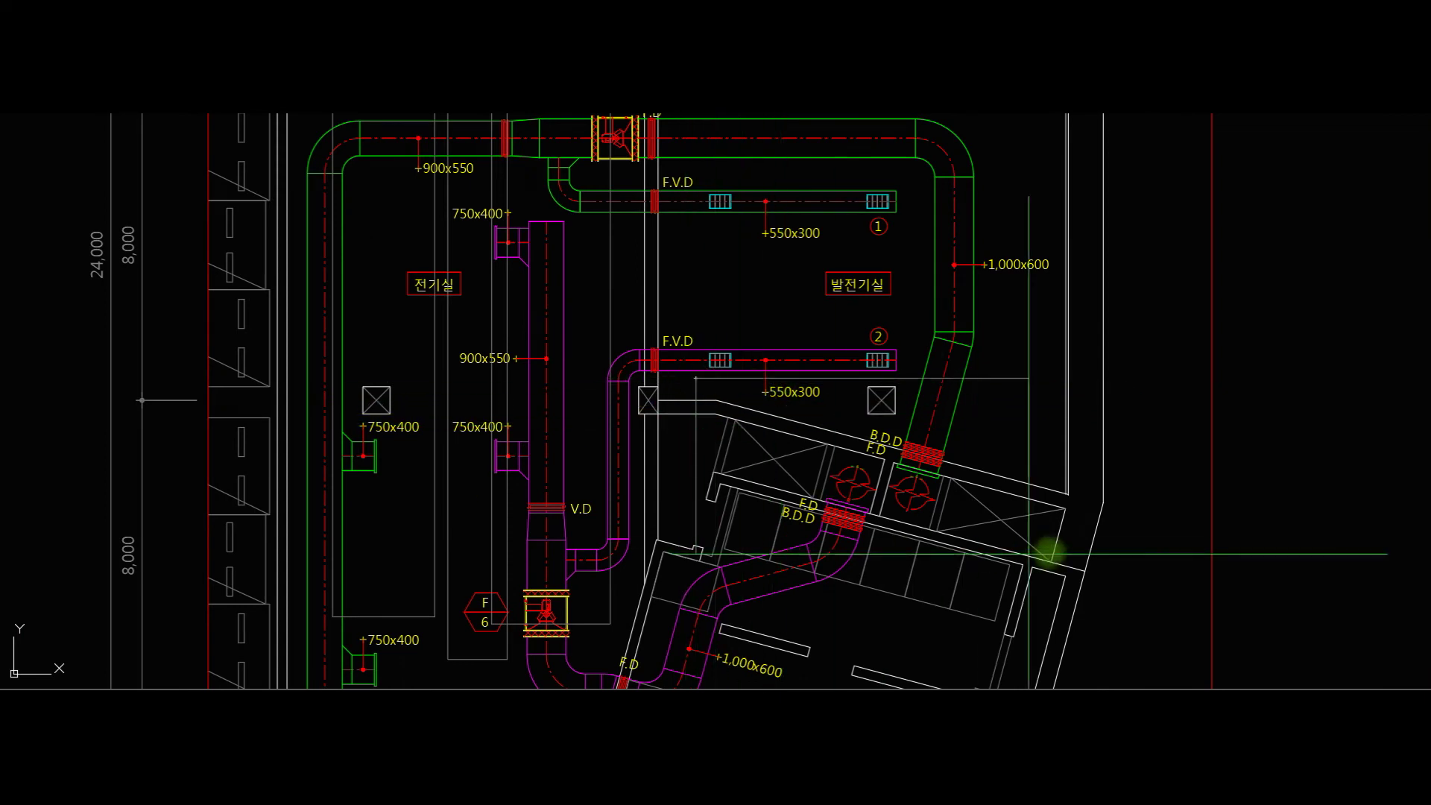
pyautogui.click(1097, 560)
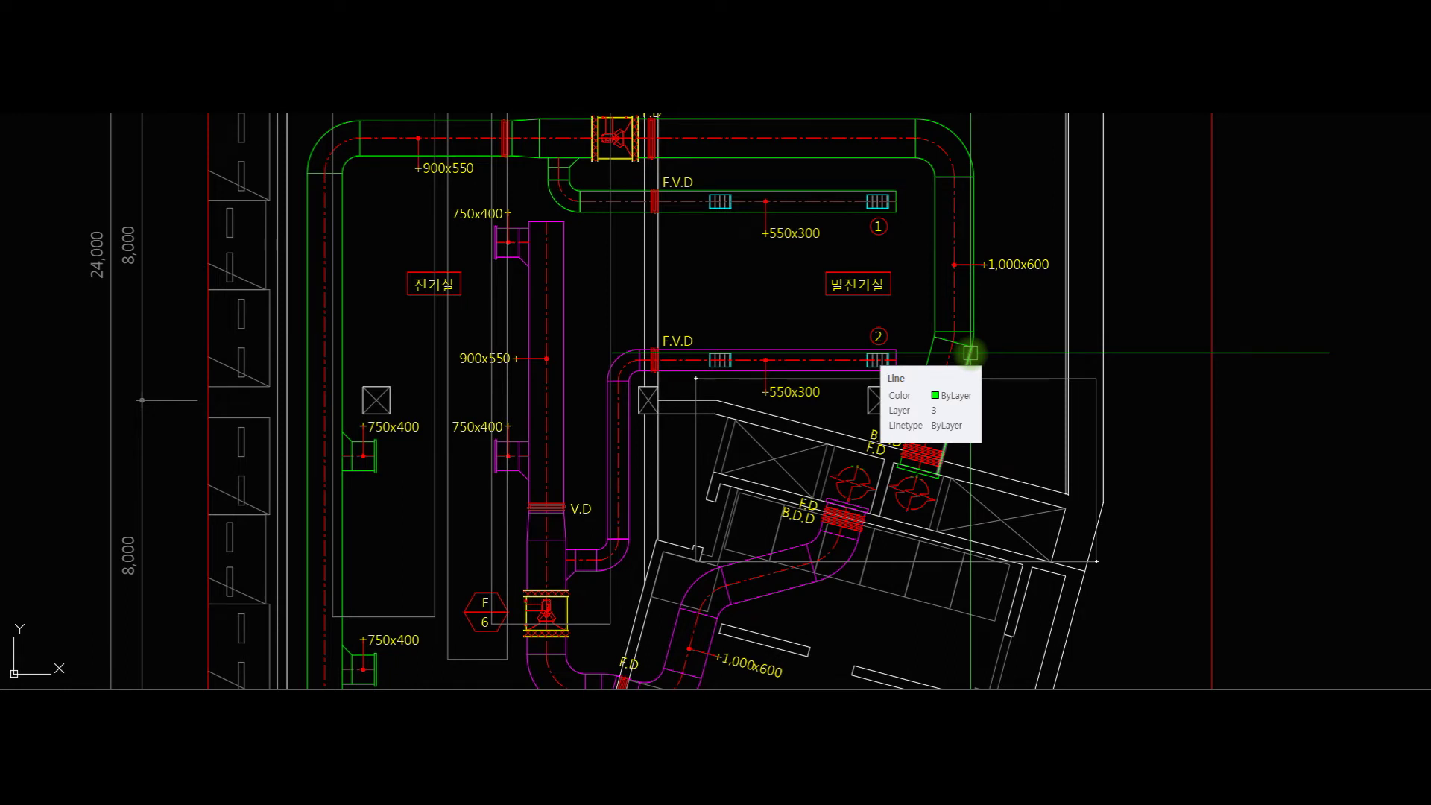
# Examine the B.D.D and F.D dampers at the supply and exhaust shafts, and trace the 1,000x600 ducts through the generator and electrical rooms.
pyautogui.scroll(4, 820, 488)
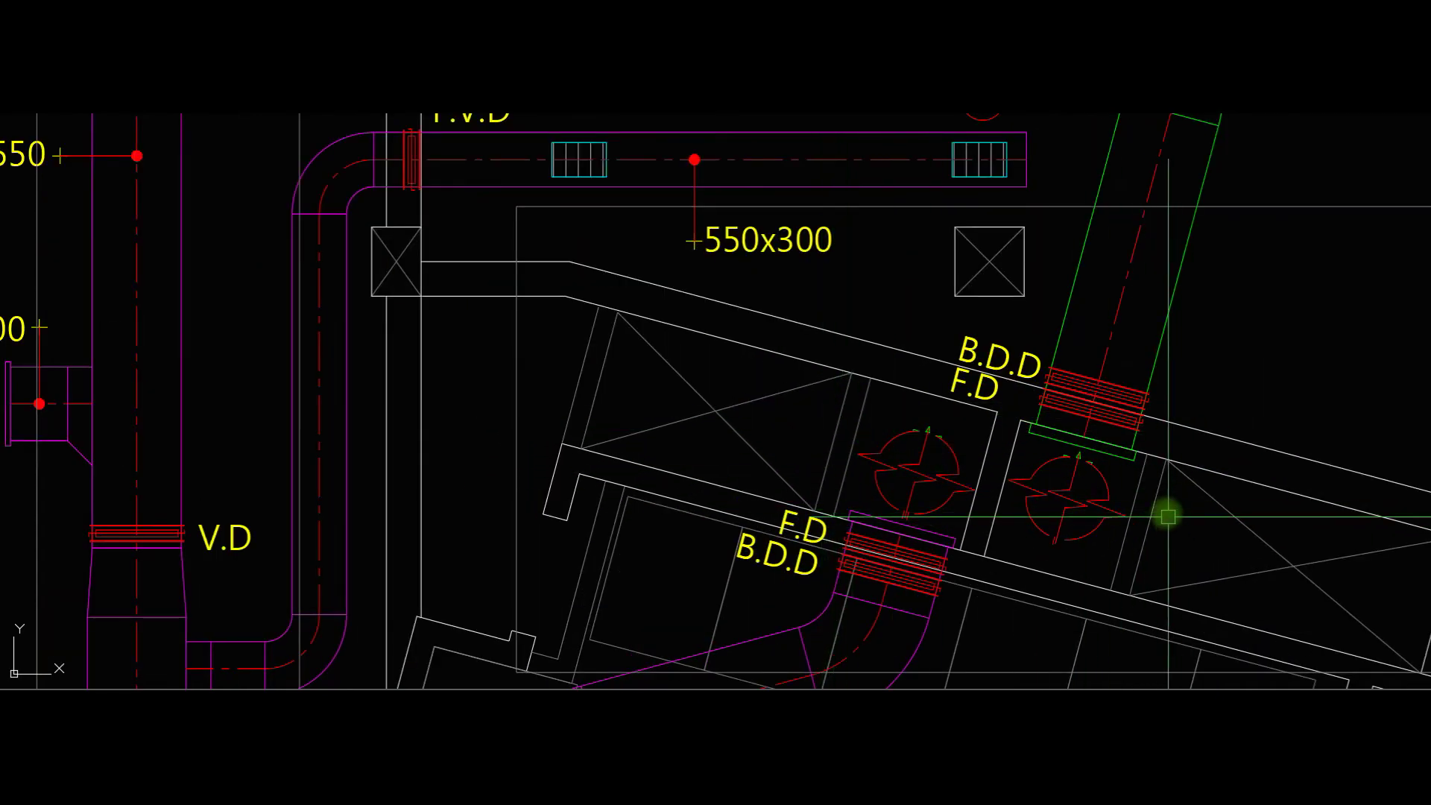
pyautogui.moveTo(1168, 517); pyautogui.dragTo(1016, 457, button='middle')
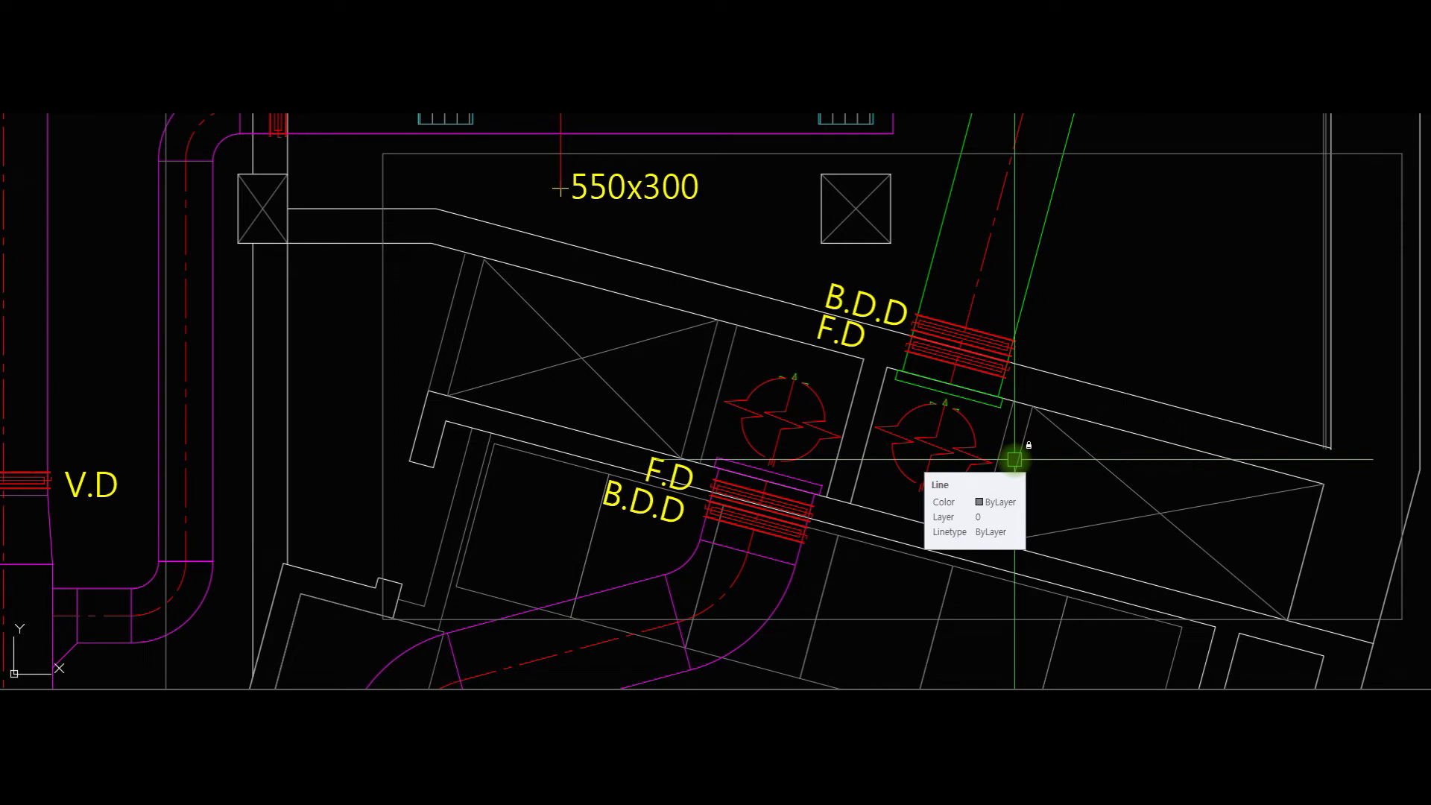
pyautogui.scroll(-8, 1015, 459)
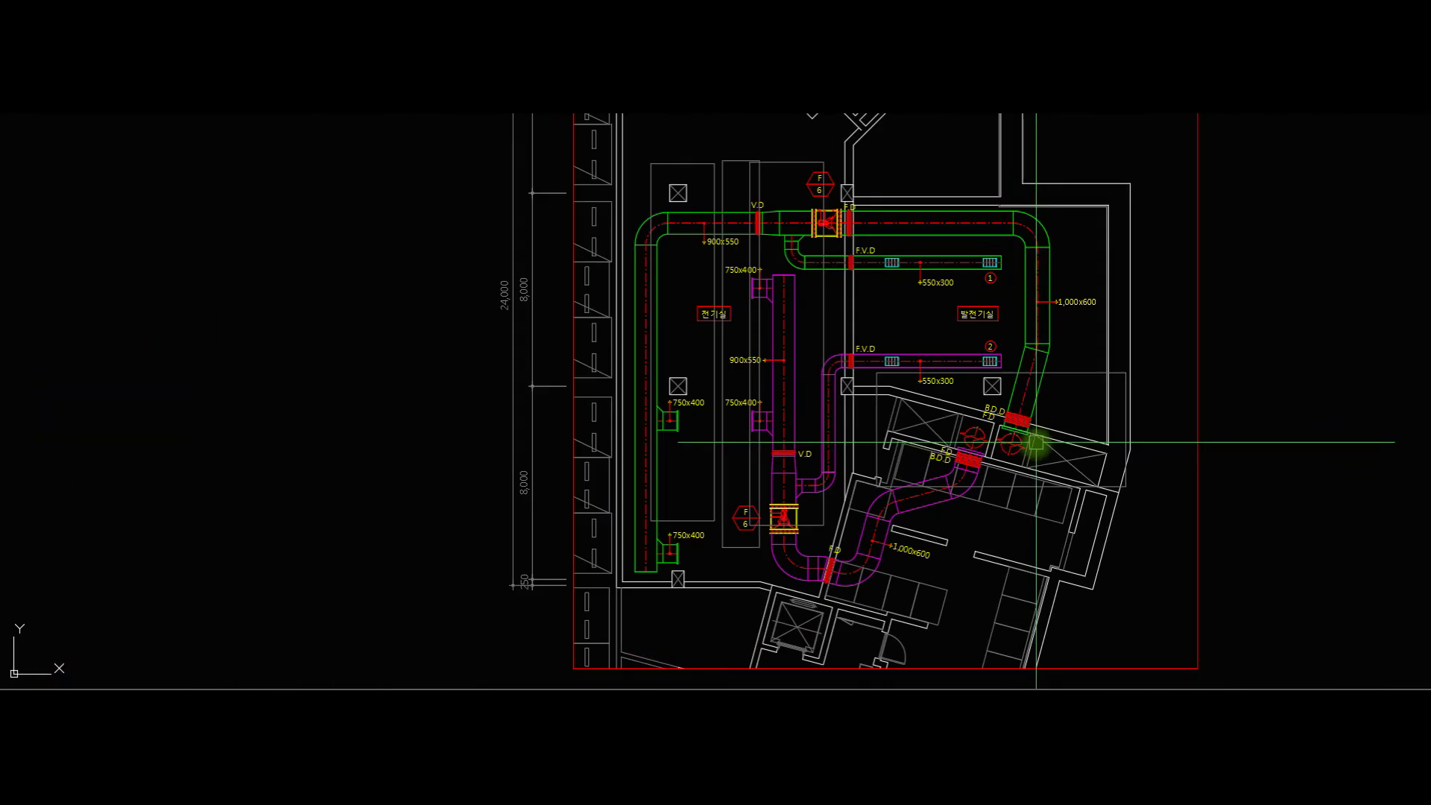
pyautogui.scroll(3, 840, 388)
pyautogui.scroll(2, 840, 388)
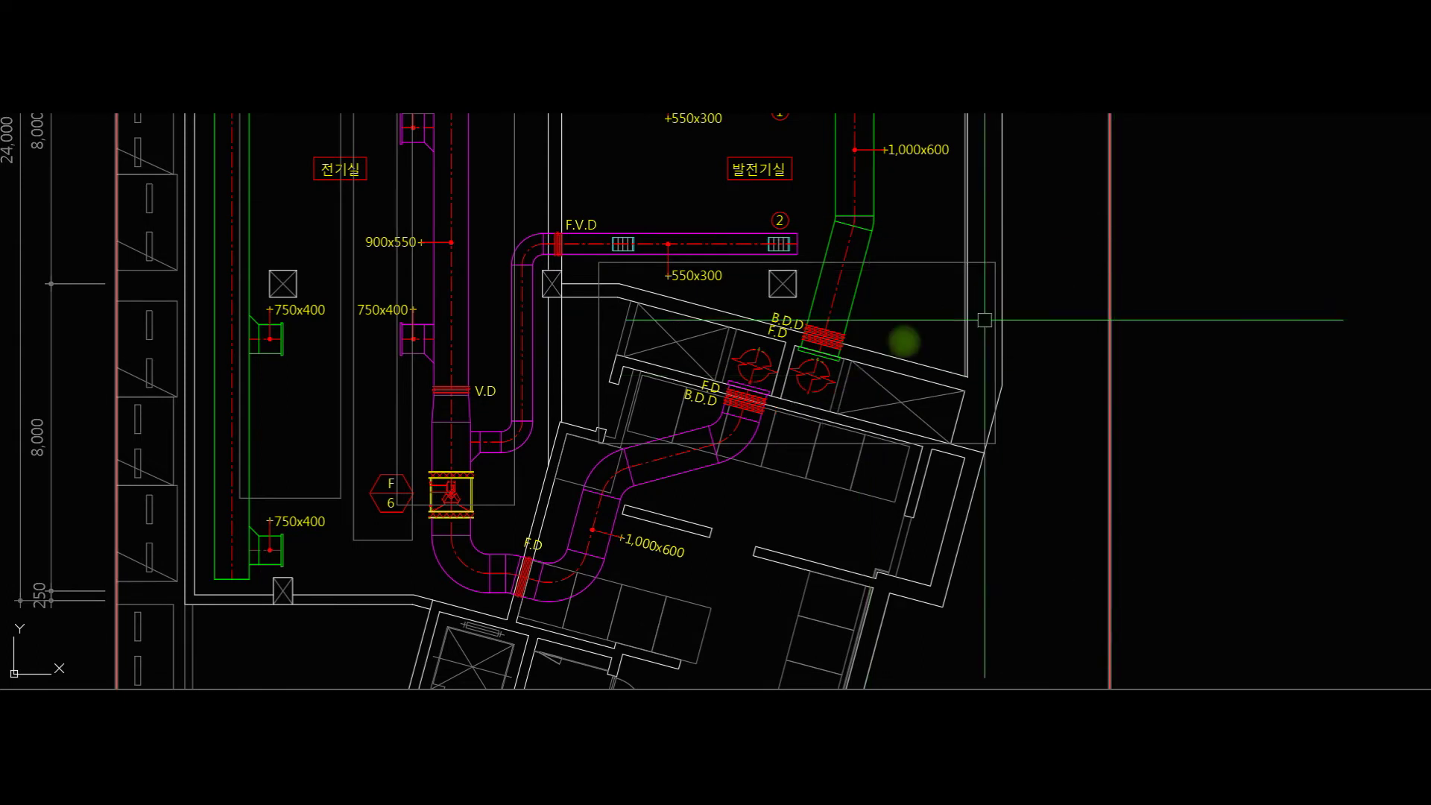
pyautogui.scroll(-6, 927, 306)
pyautogui.moveTo(915, 314); pyautogui.dragTo(842, 305, button='middle')
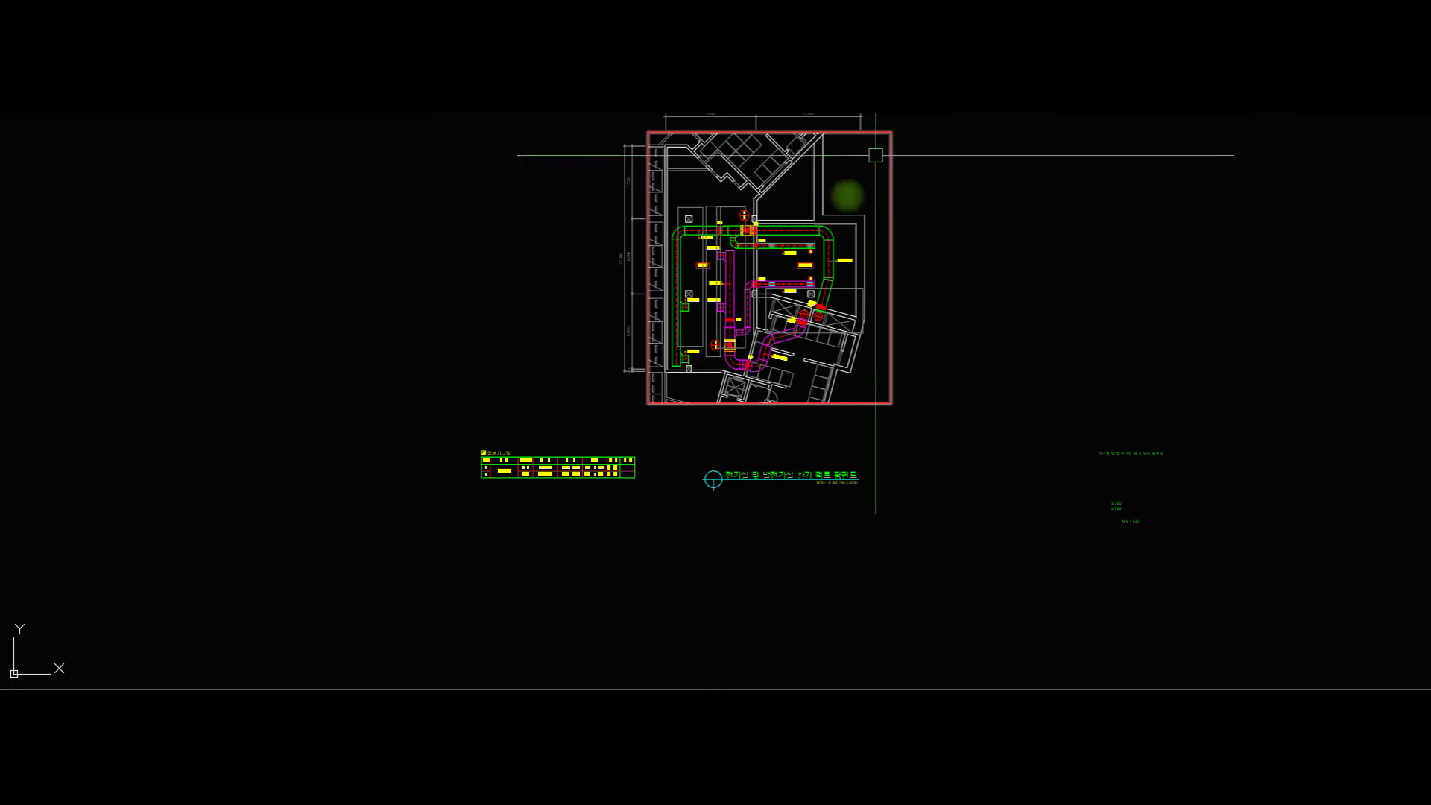
pyautogui.scroll(4, 825, 272)
pyautogui.moveTo(869, 253); pyautogui.dragTo(831, 376, button='middle')
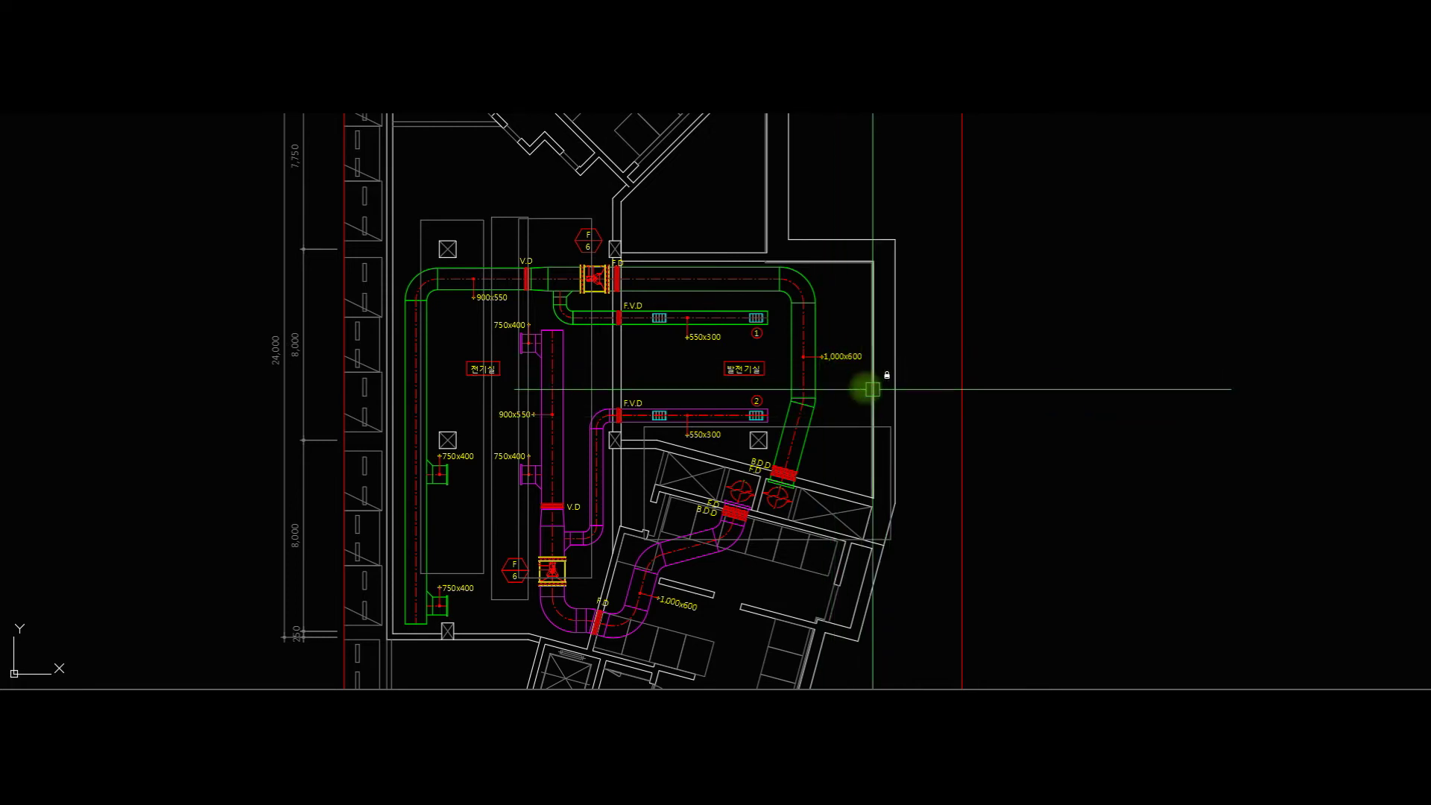
pyautogui.moveTo(855, 488)
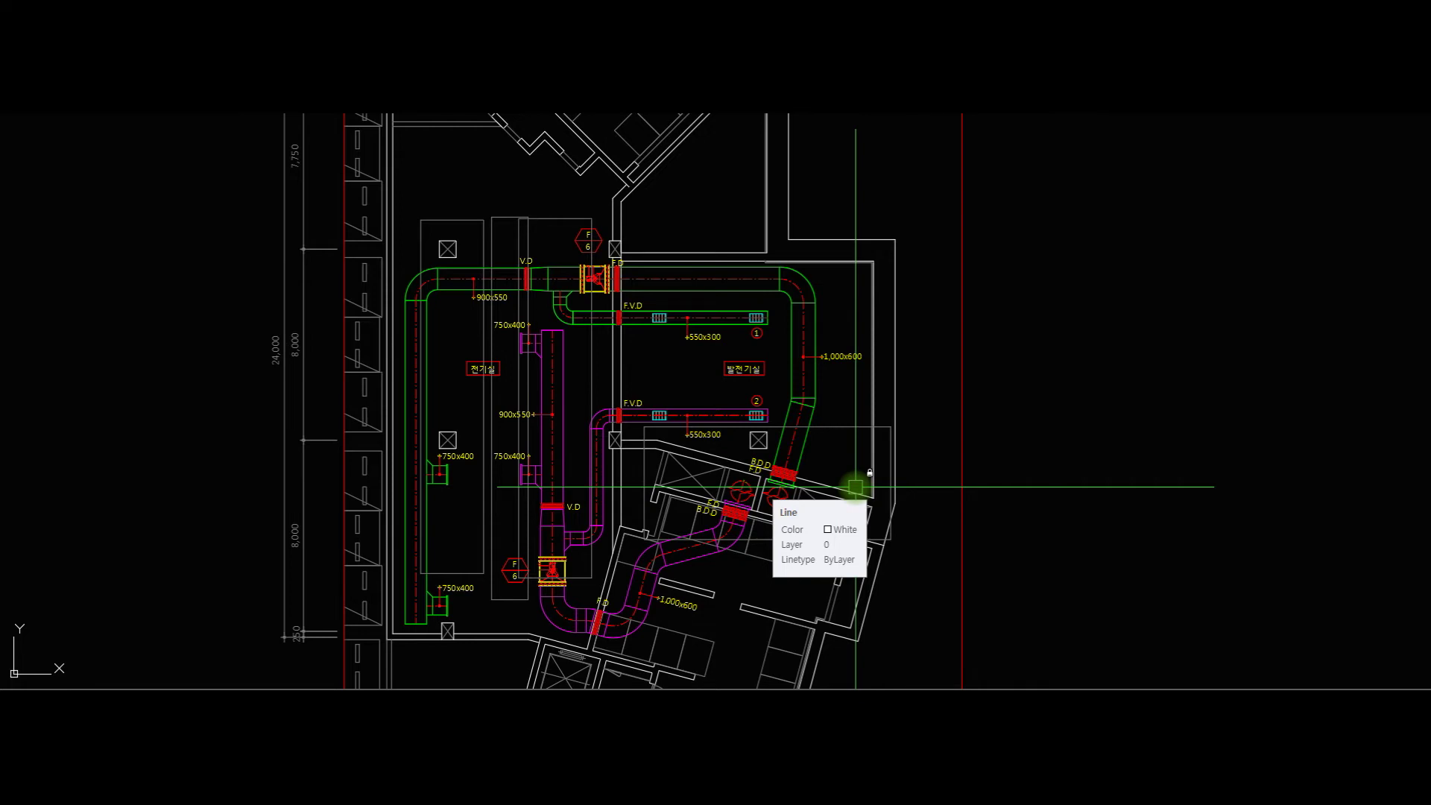
pyautogui.moveTo(768, 216); pyautogui.dragTo(726, 247, button='middle')
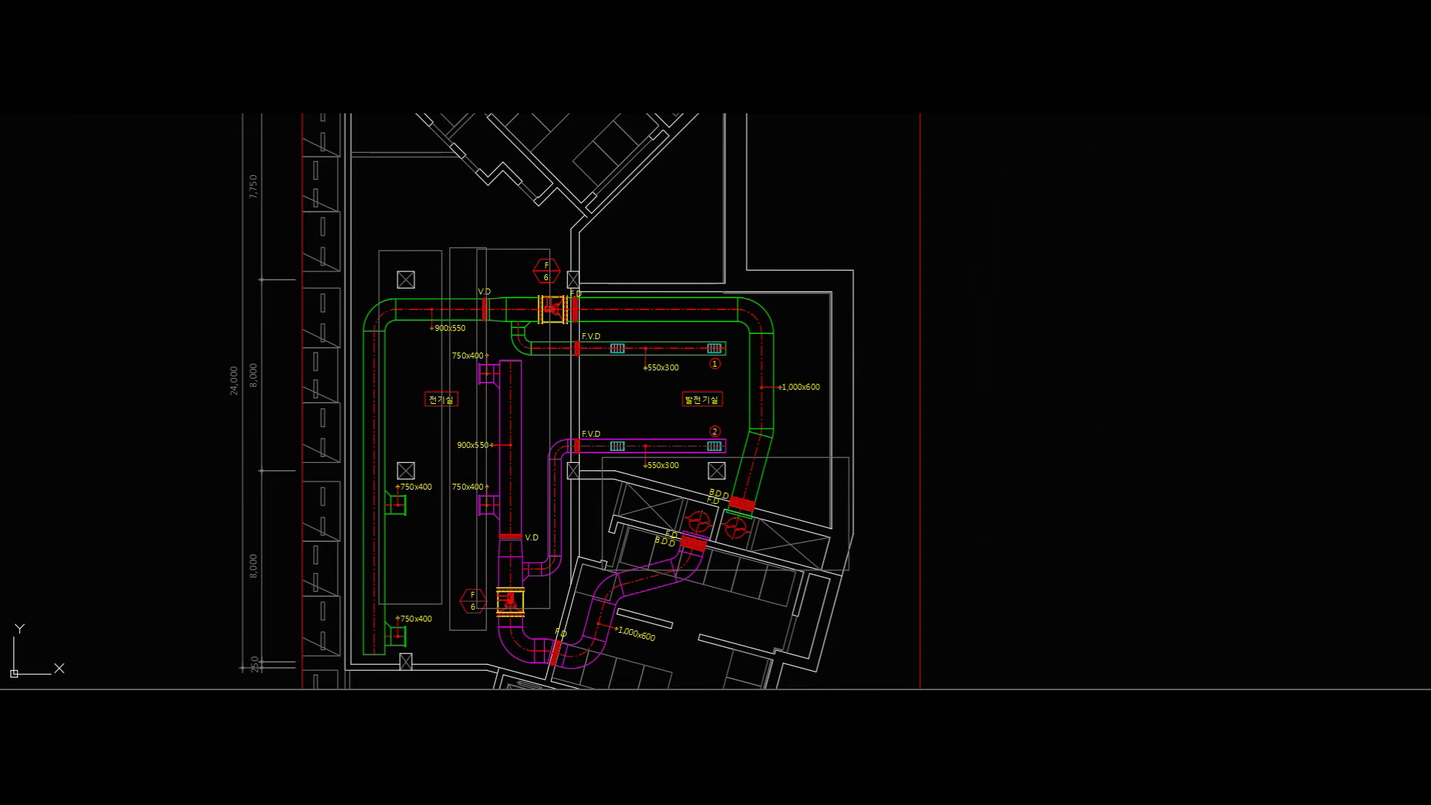
# Switch to the underground parking ventilation plans and examine basement level 2 around fan room 팬룸-6, including the airflow velocity contours.
pyautogui.click(1061, 108)
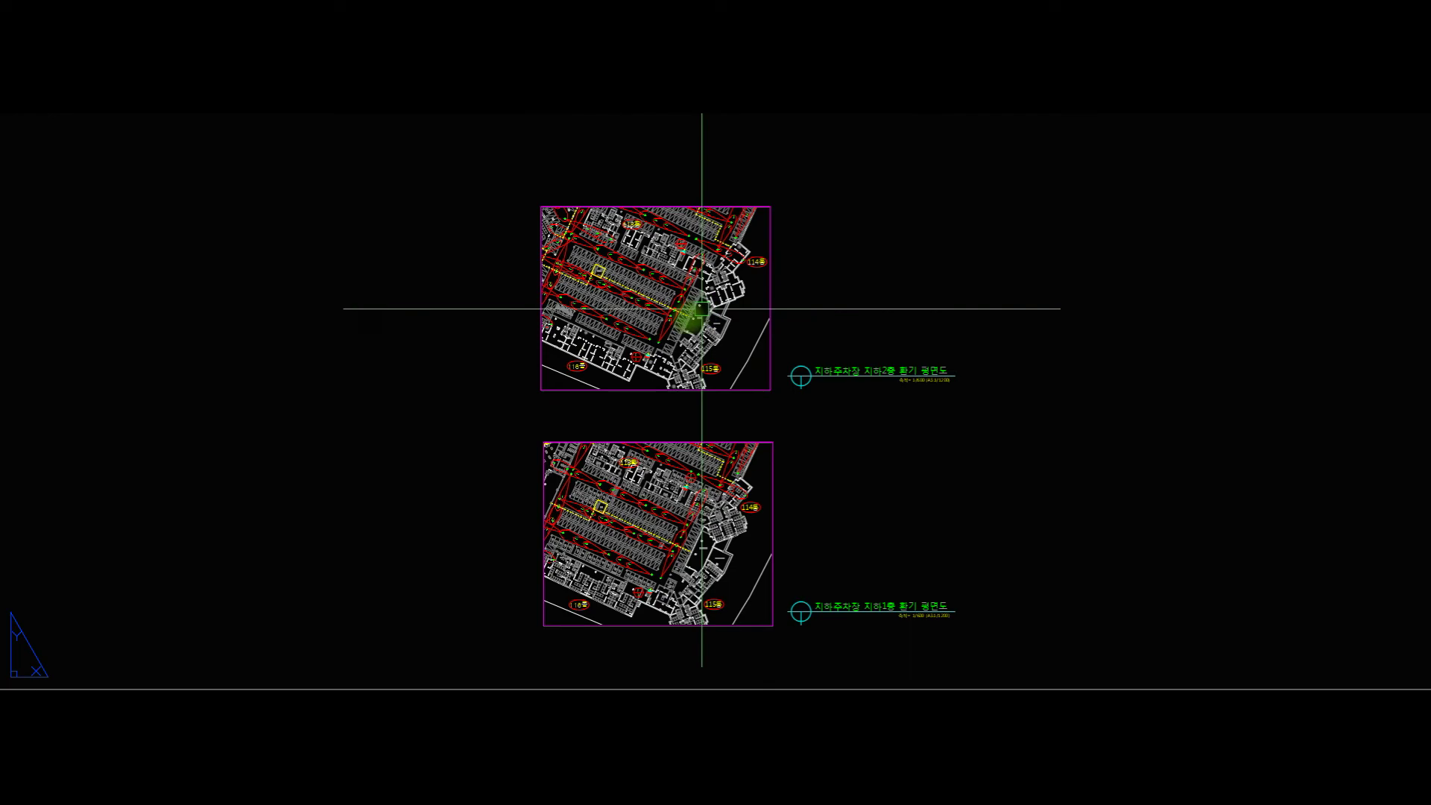
pyautogui.scroll(2, 616, 260)
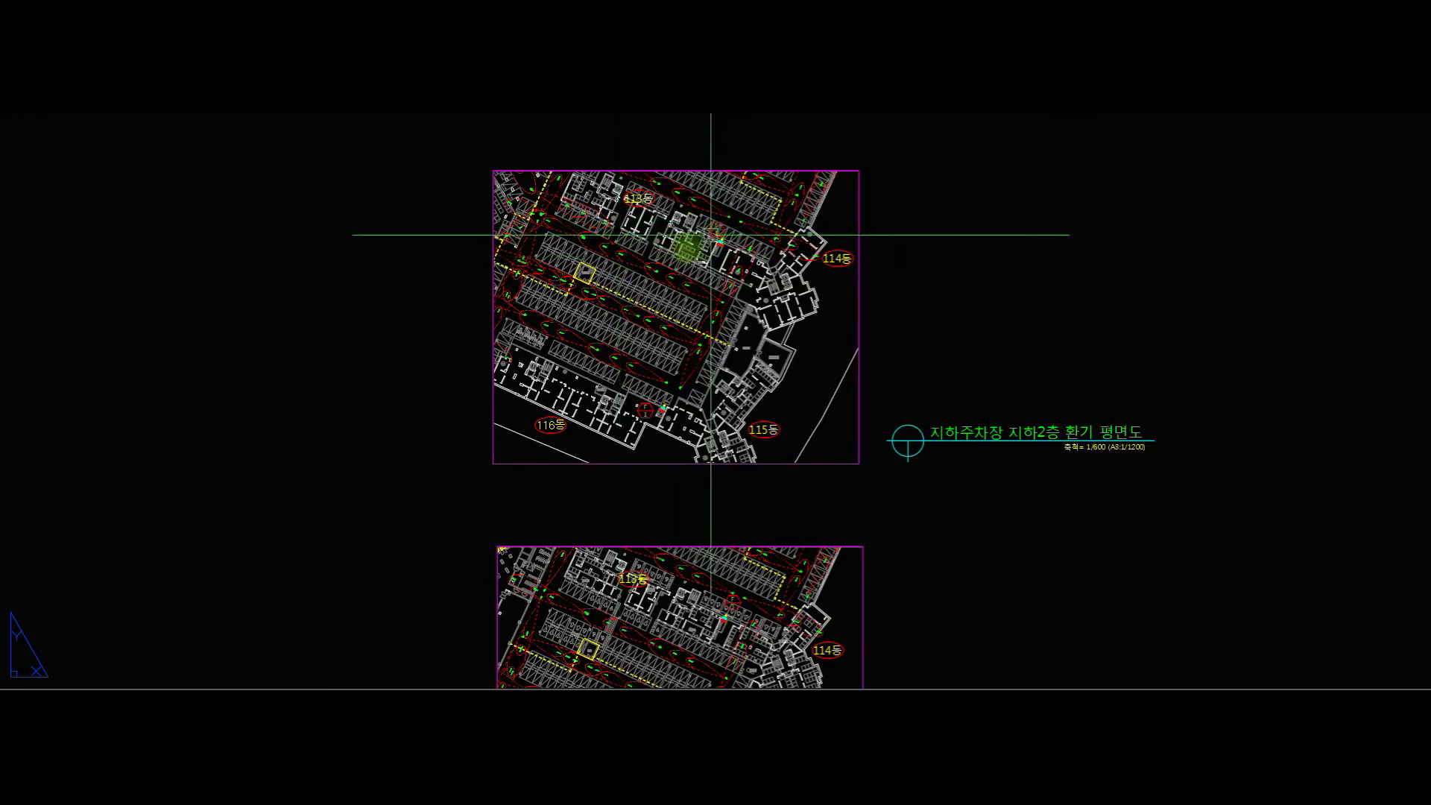
pyautogui.scroll(4, 594, 292)
pyautogui.moveTo(584, 368); pyautogui.dragTo(640, 354, button='middle')
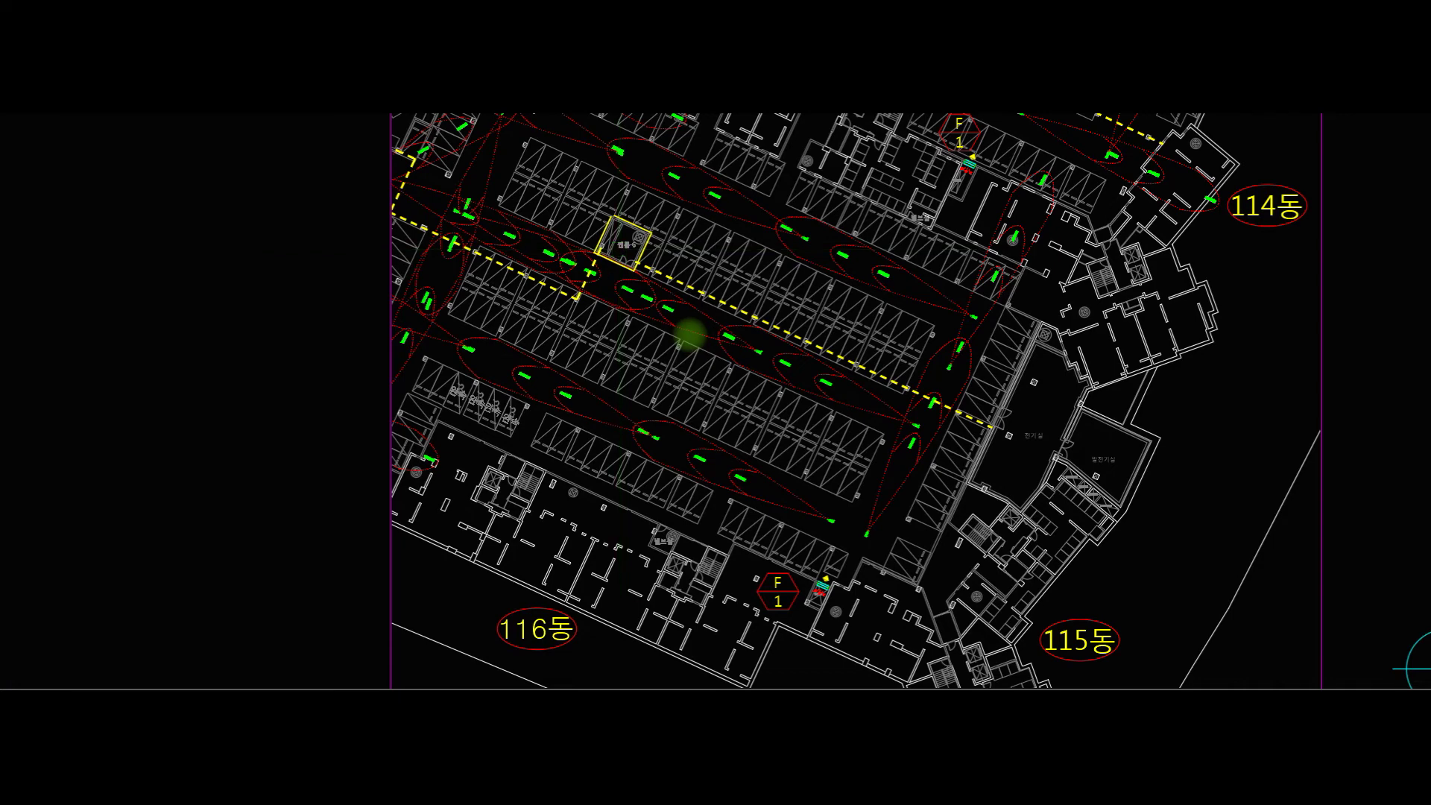
pyautogui.scroll(4, 690, 334)
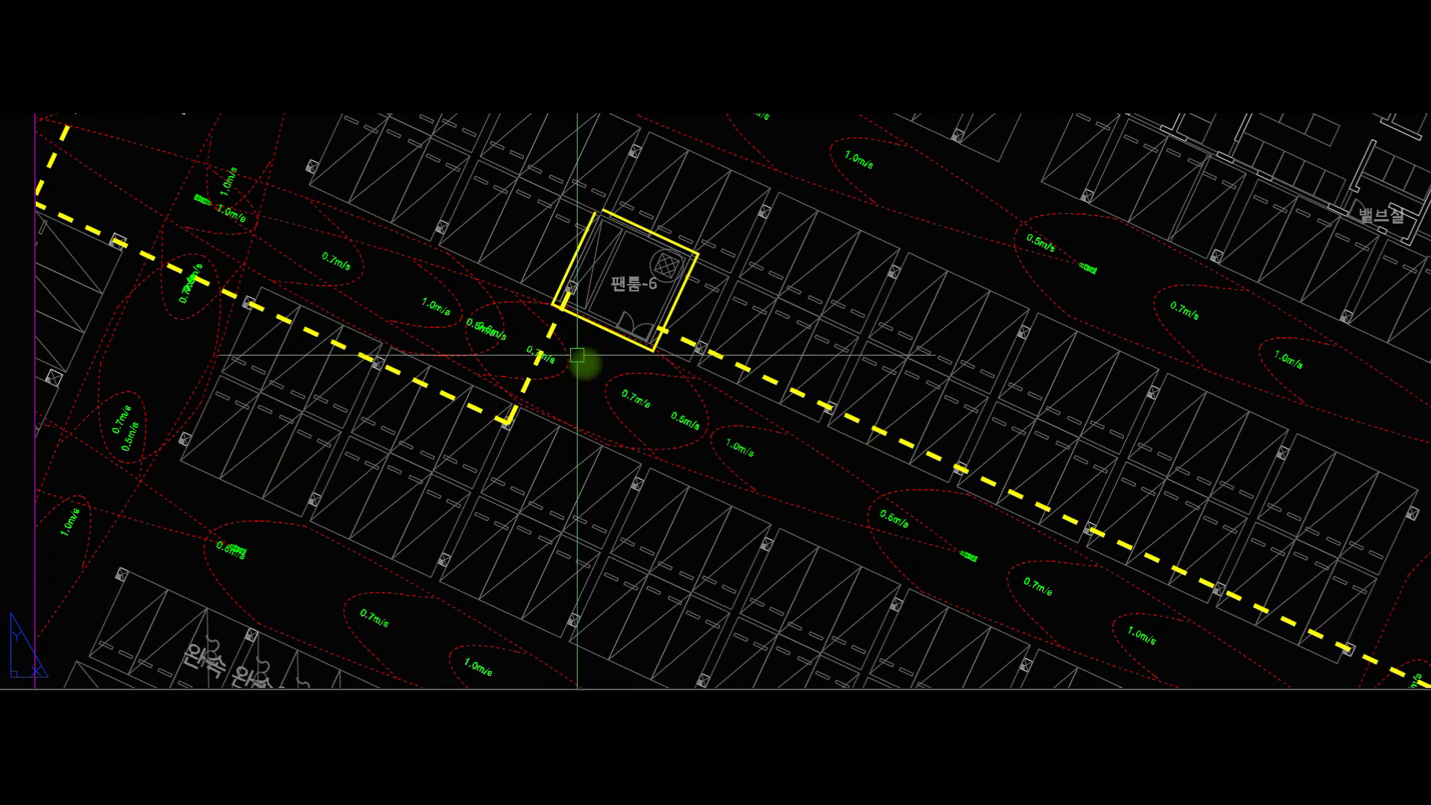
pyautogui.scroll(-5, 581, 358)
pyautogui.moveTo(523, 259); pyautogui.dragTo(511, 261, button='middle')
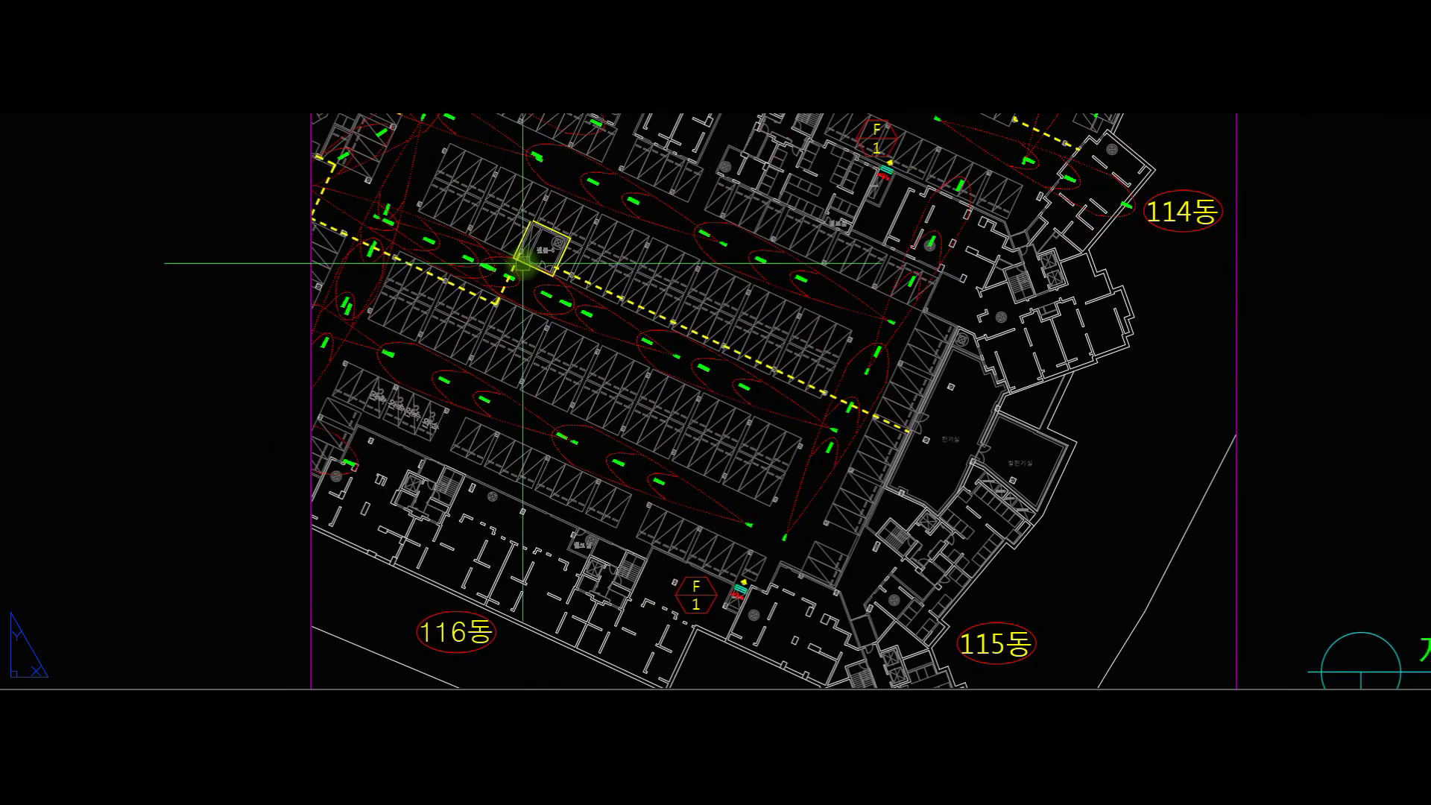
pyautogui.scroll(5, 515, 261)
pyautogui.moveTo(597, 273); pyautogui.dragTo(661, 320, button='middle')
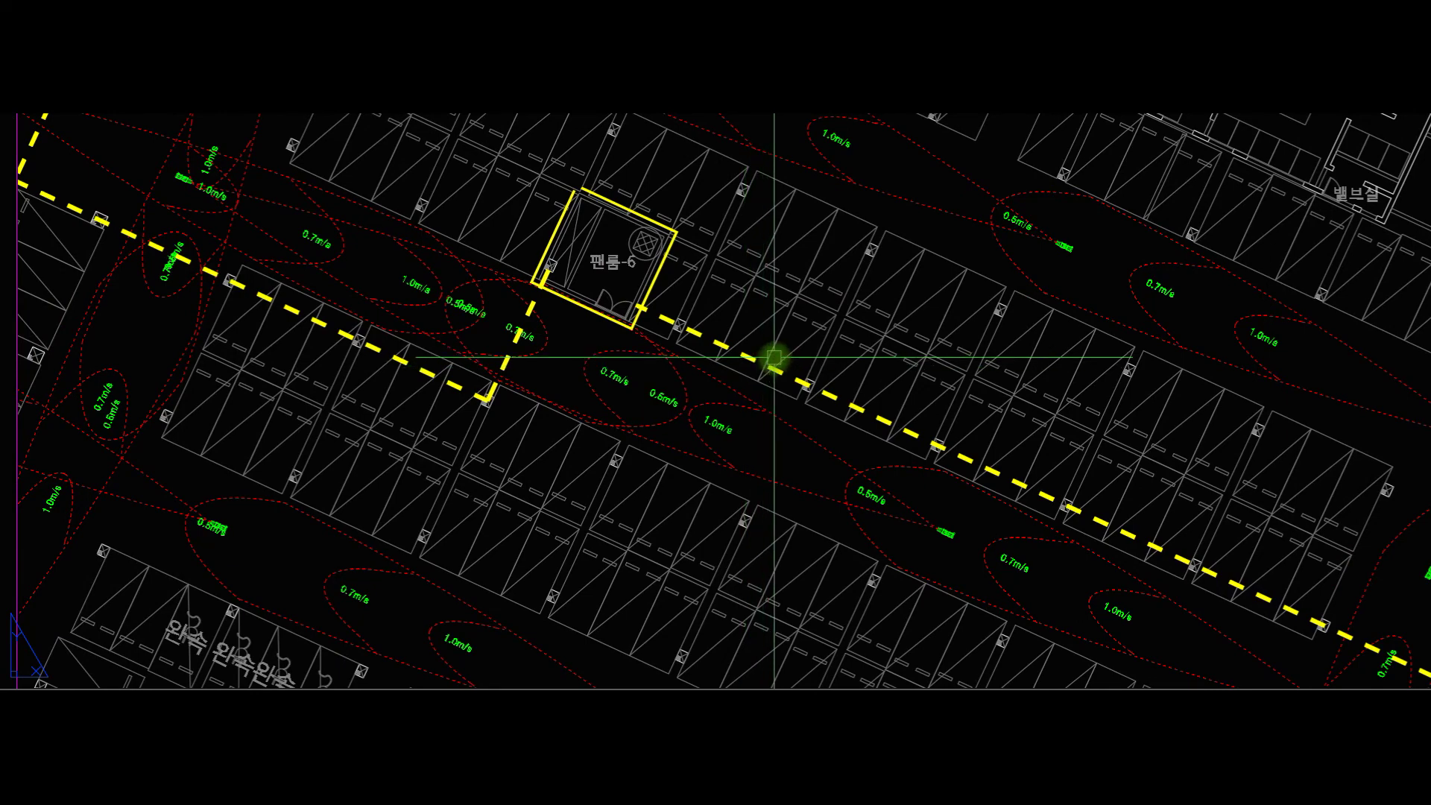
# Examine the basement level 2 airflow contours and fan zones around fan room 팬룸-6, and compare the same area on the basement level 1 ventilation plan.
pyautogui.moveTo(772, 366); pyautogui.dragTo(821, 398, button='middle')
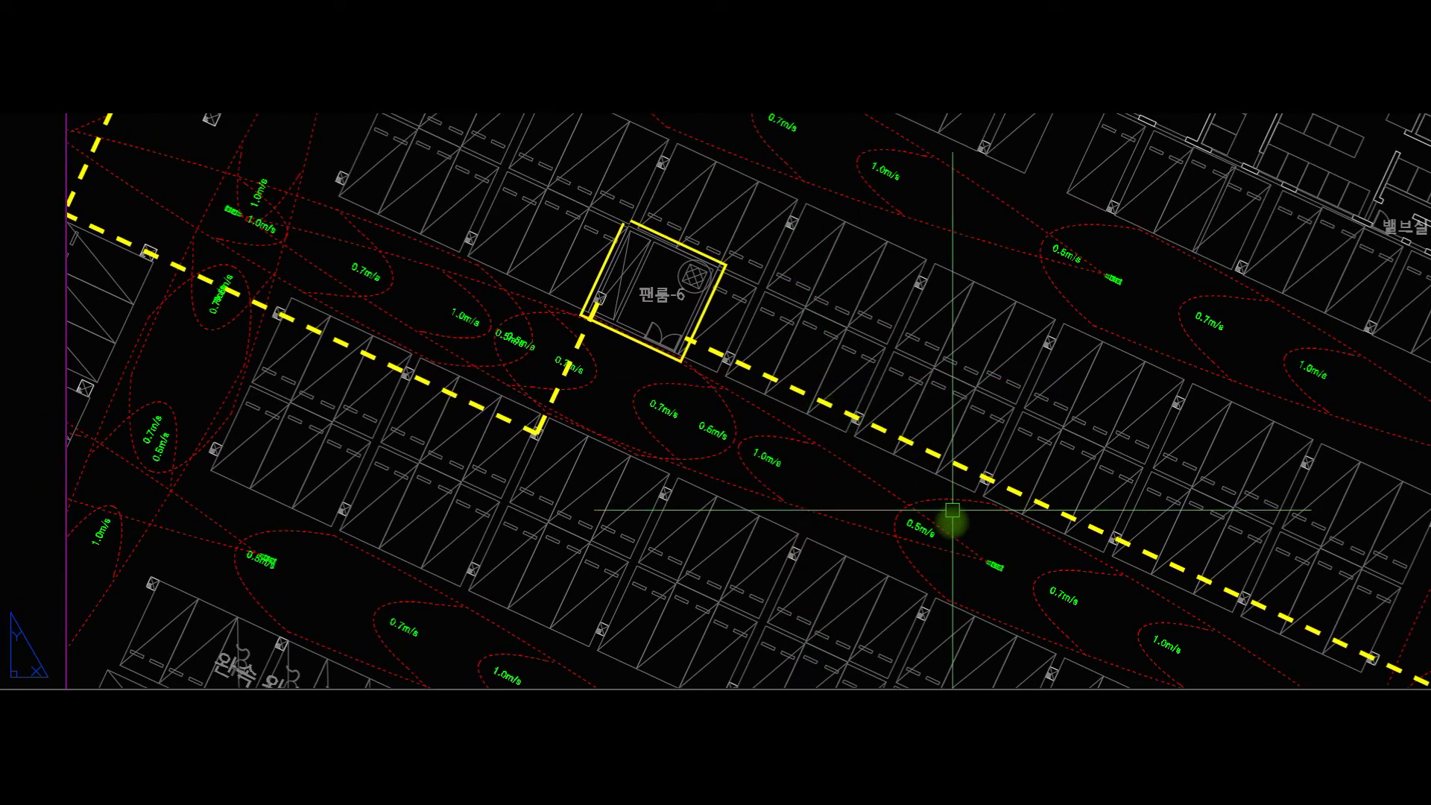
pyautogui.scroll(-4, 744, 468)
pyautogui.moveTo(716, 350); pyautogui.dragTo(702, 222, button='middle')
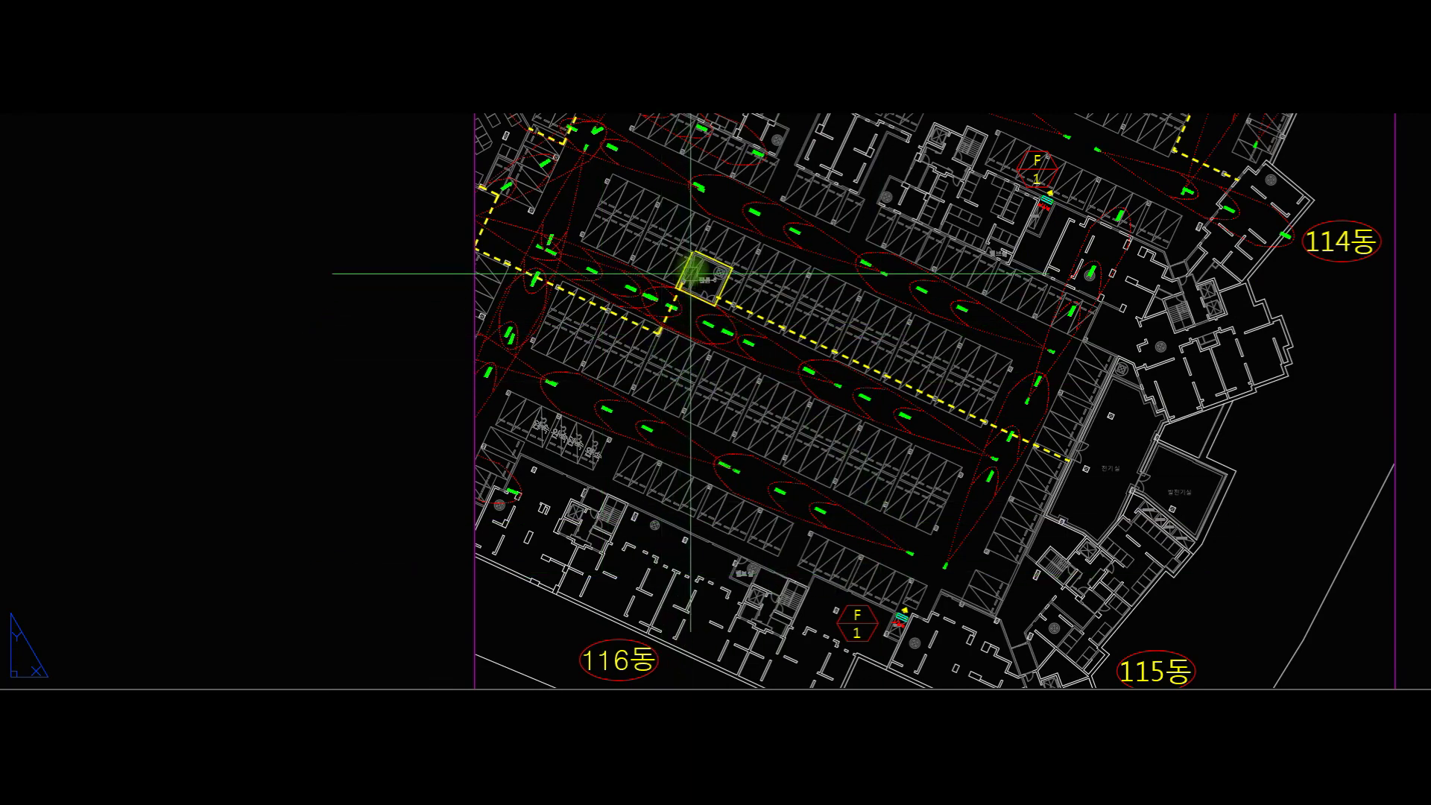
pyautogui.scroll(2, 690, 271)
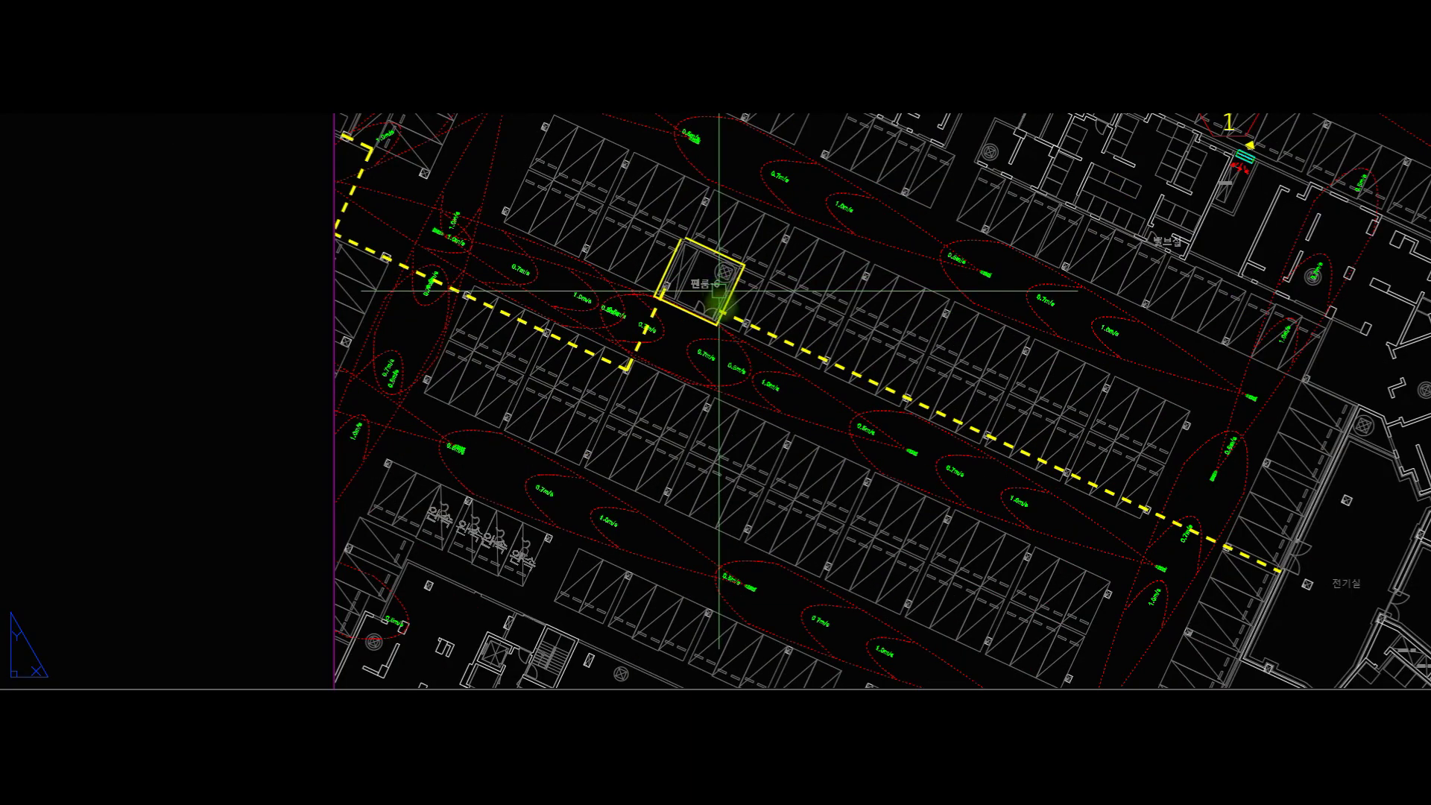
pyautogui.scroll(-2, 740, 408)
pyautogui.moveTo(728, 450); pyautogui.dragTo(724, 532, button='middle')
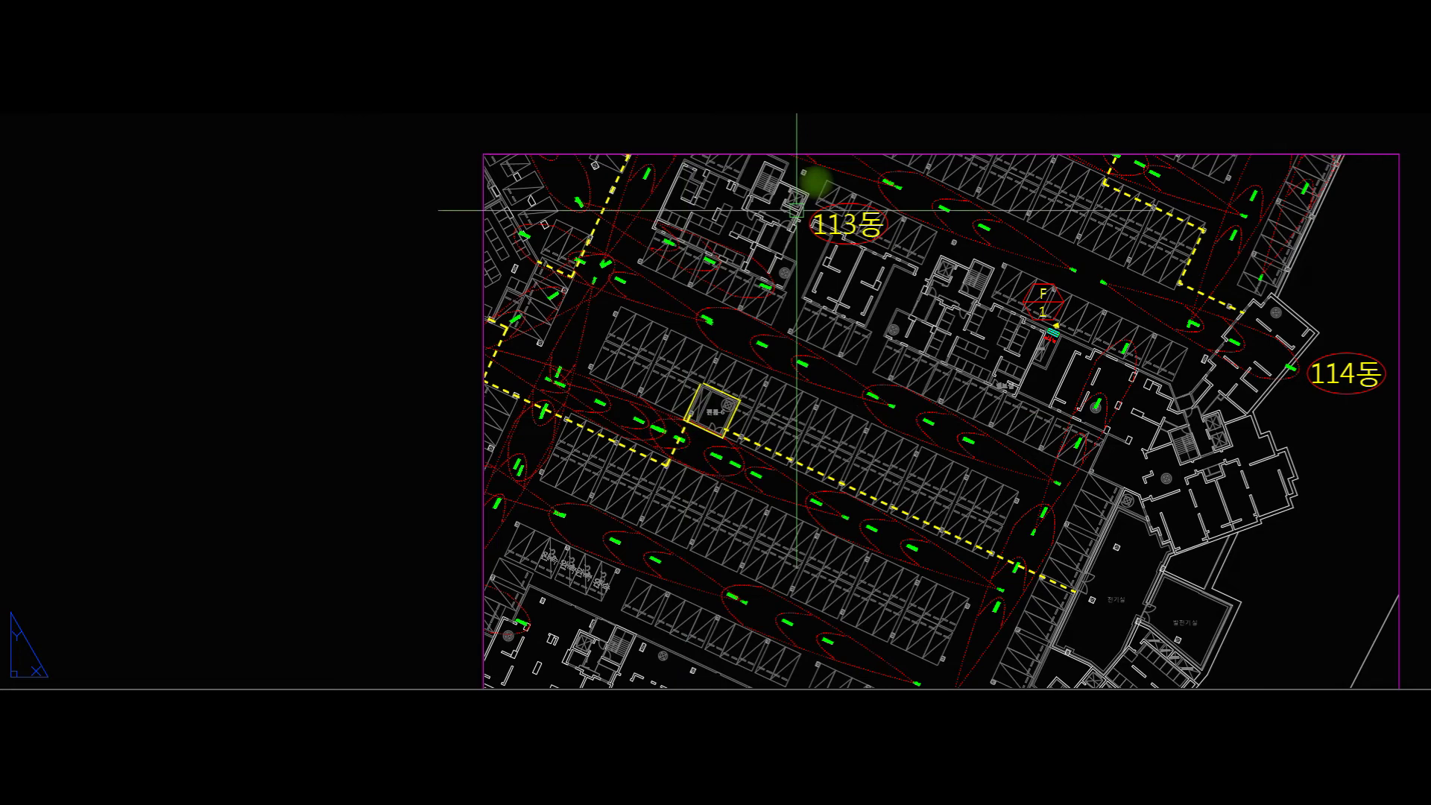
pyautogui.scroll(-4, 1000, 467)
pyautogui.moveTo(928, 407)
pyautogui.mouseDown(button='middle')
pyautogui.moveTo(861, 315)
pyautogui.moveTo(788, 256)
pyautogui.mouseUp(button='middle')
pyautogui.moveTo(929, 634)
pyautogui.mouseDown(button='middle')
pyautogui.moveTo(915, 460)
pyautogui.moveTo(928, 449)
pyautogui.mouseUp(button='middle')
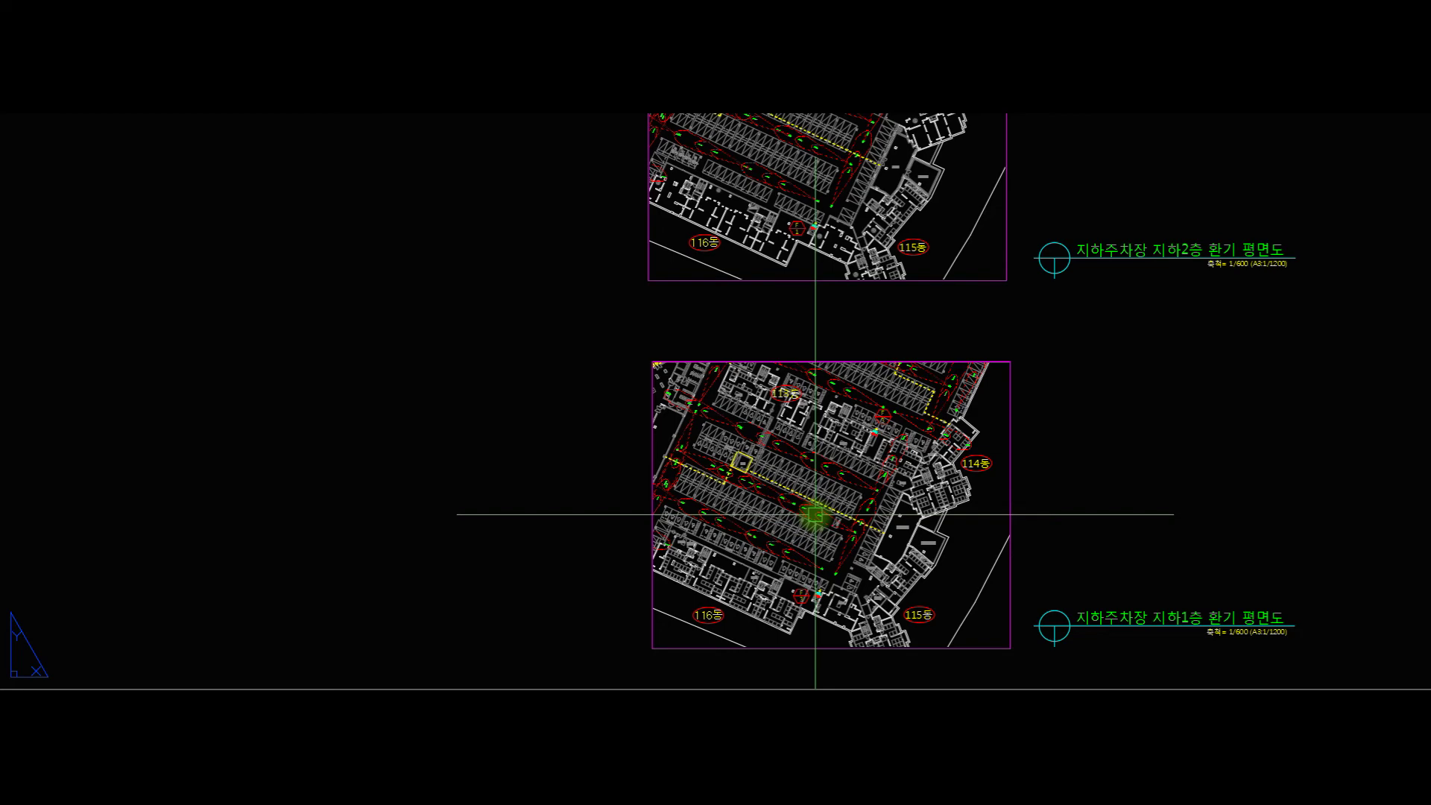
pyautogui.scroll(4, 735, 485)
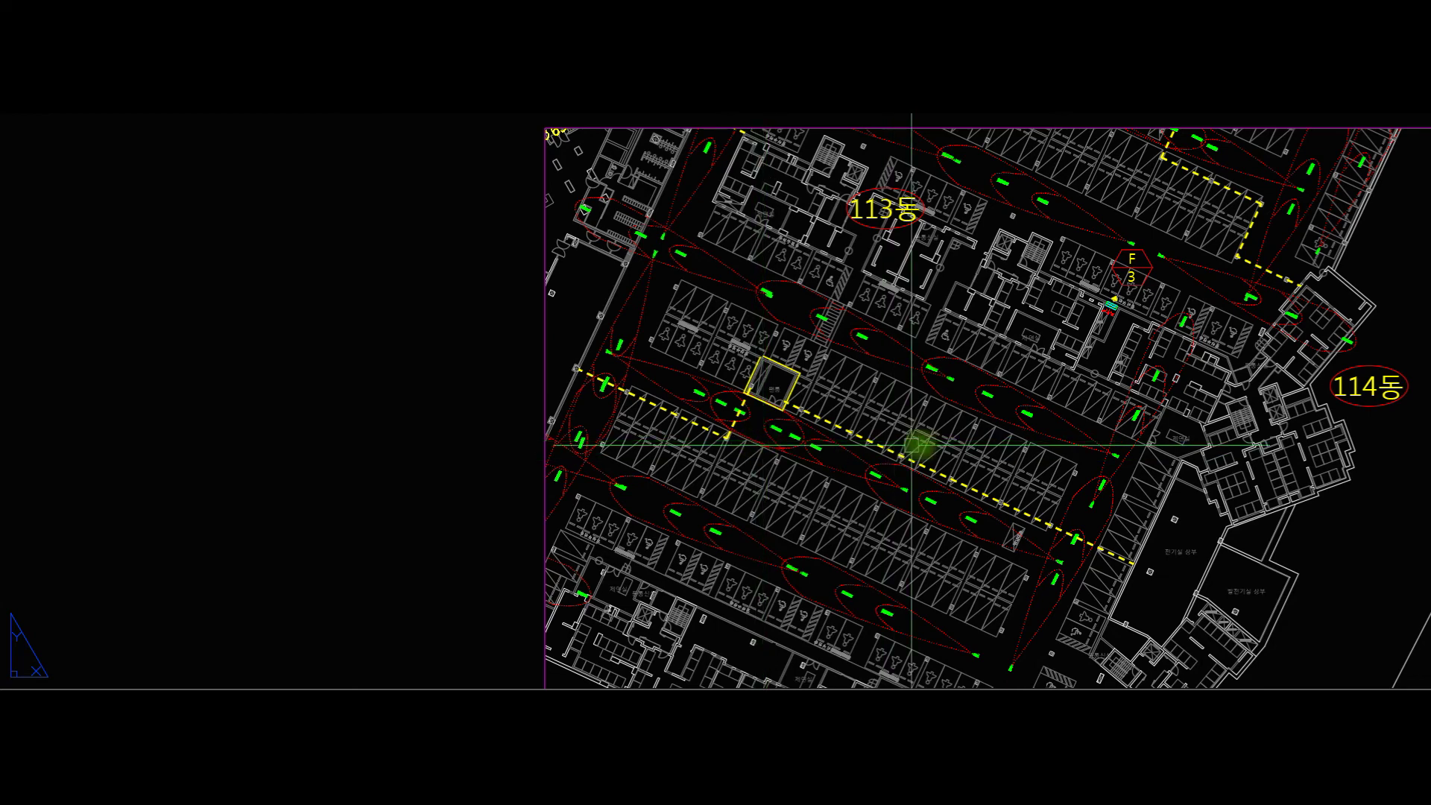
pyautogui.scroll(1, 798, 494)
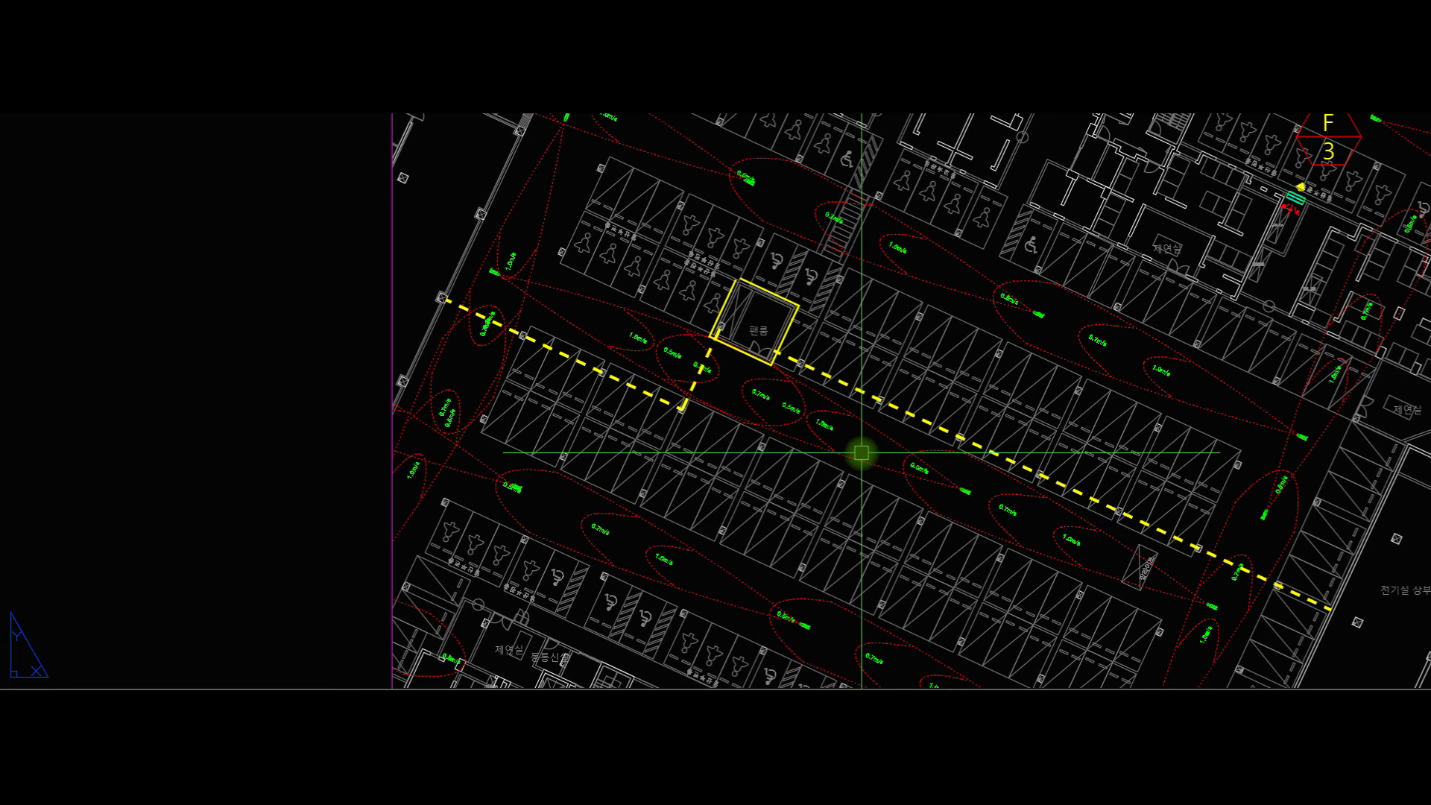
# Turn off ortho and draw a line along the aisle below the basement level 1 fan room, connecting the west-end fan to the next fan.
pyautogui.click(500, 273)
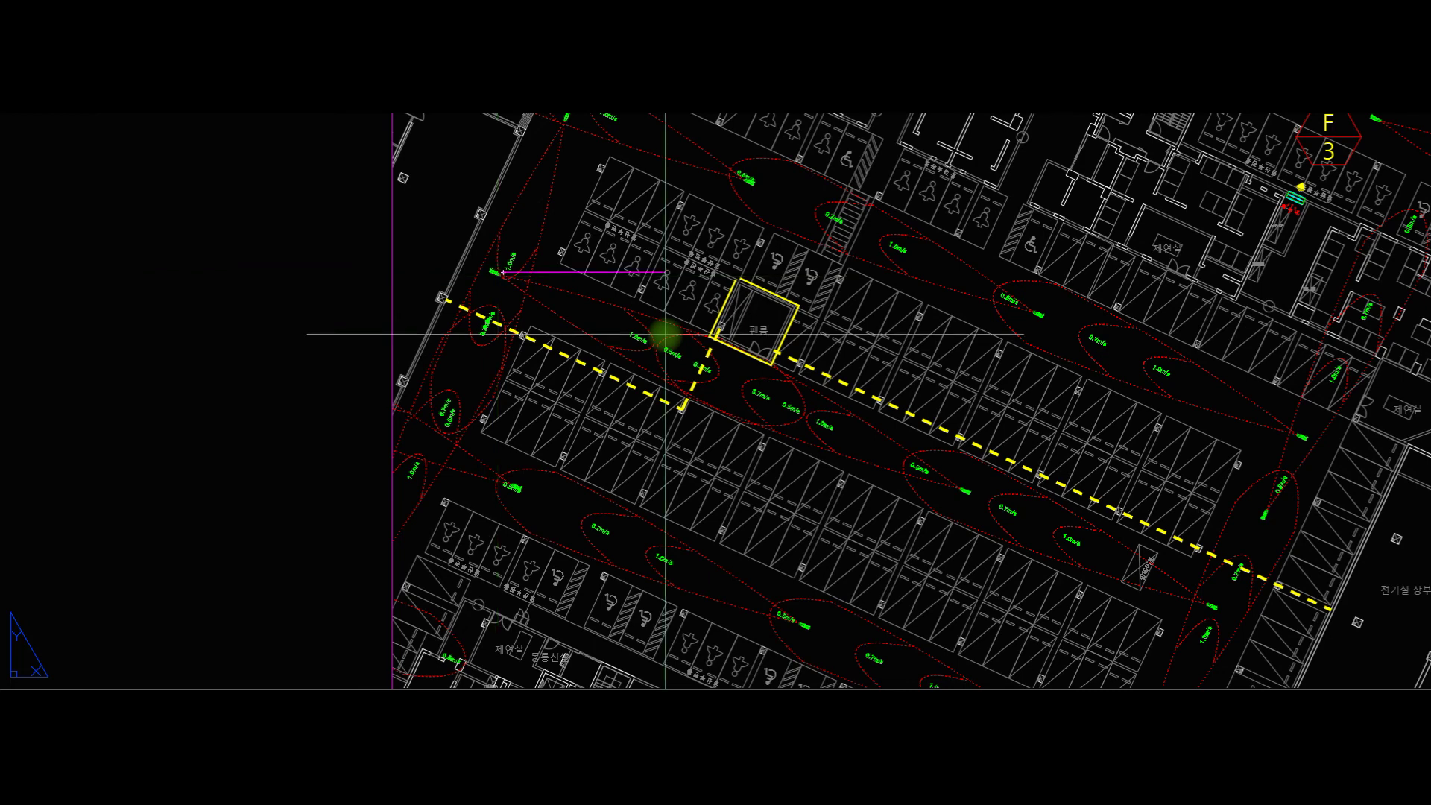
pyautogui.press('F8')
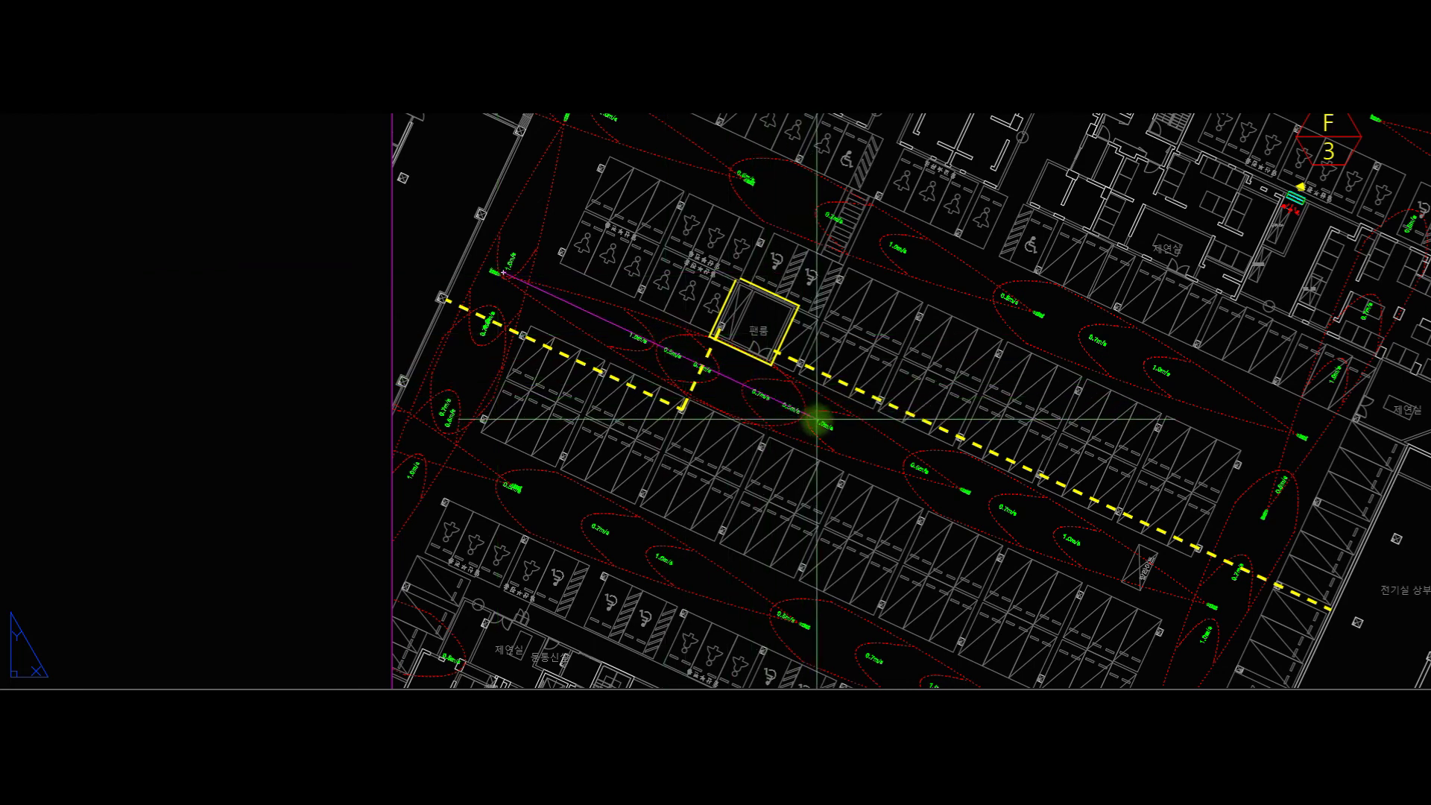
pyautogui.click(964, 490)
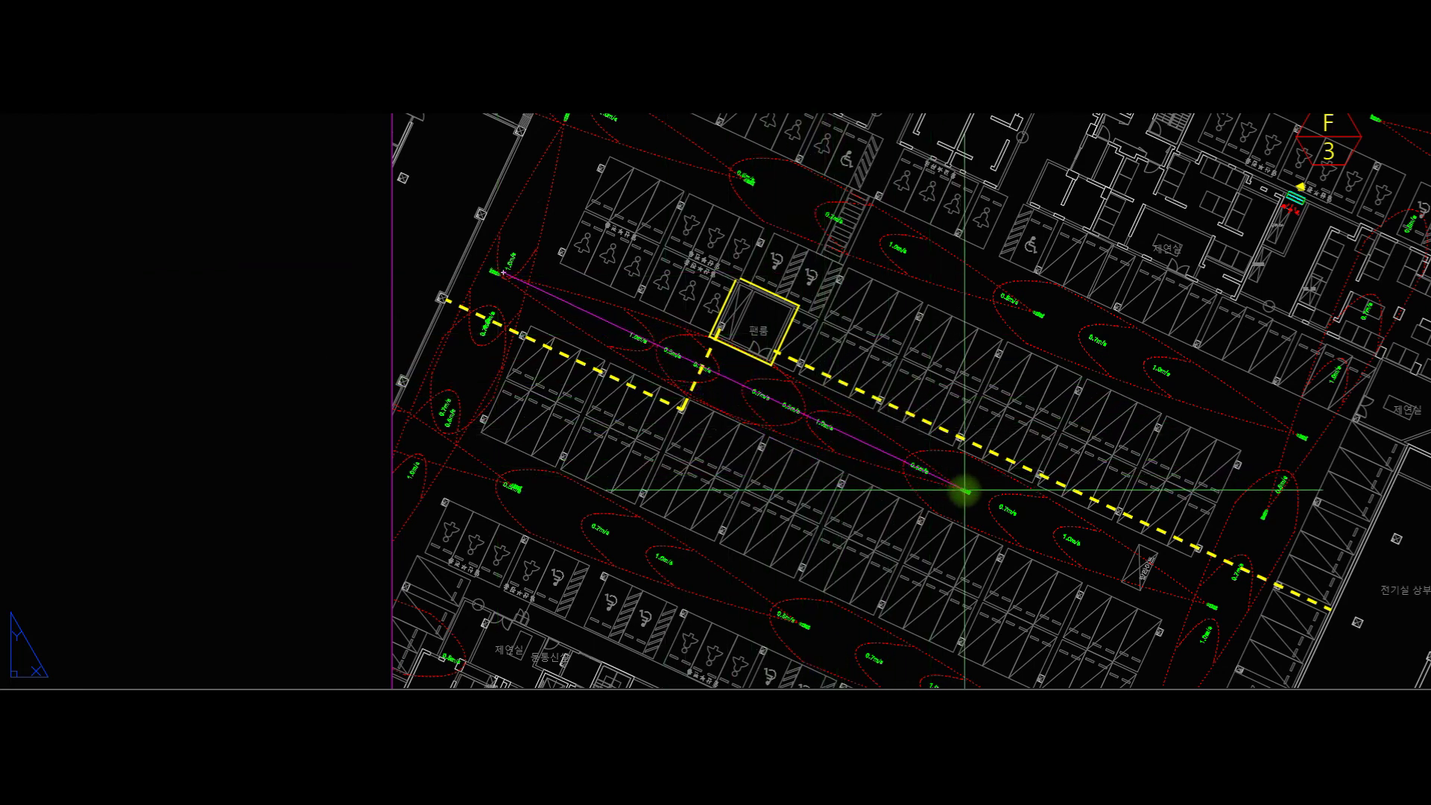
pyautogui.press('Return')
pyautogui.moveTo(860, 403); pyautogui.dragTo(791, 350, button='middle')
# Draw lines from that fan across the parking bays to the fan in the upper aisle, and back along it to the west-end fans.
pyautogui.press('Return')
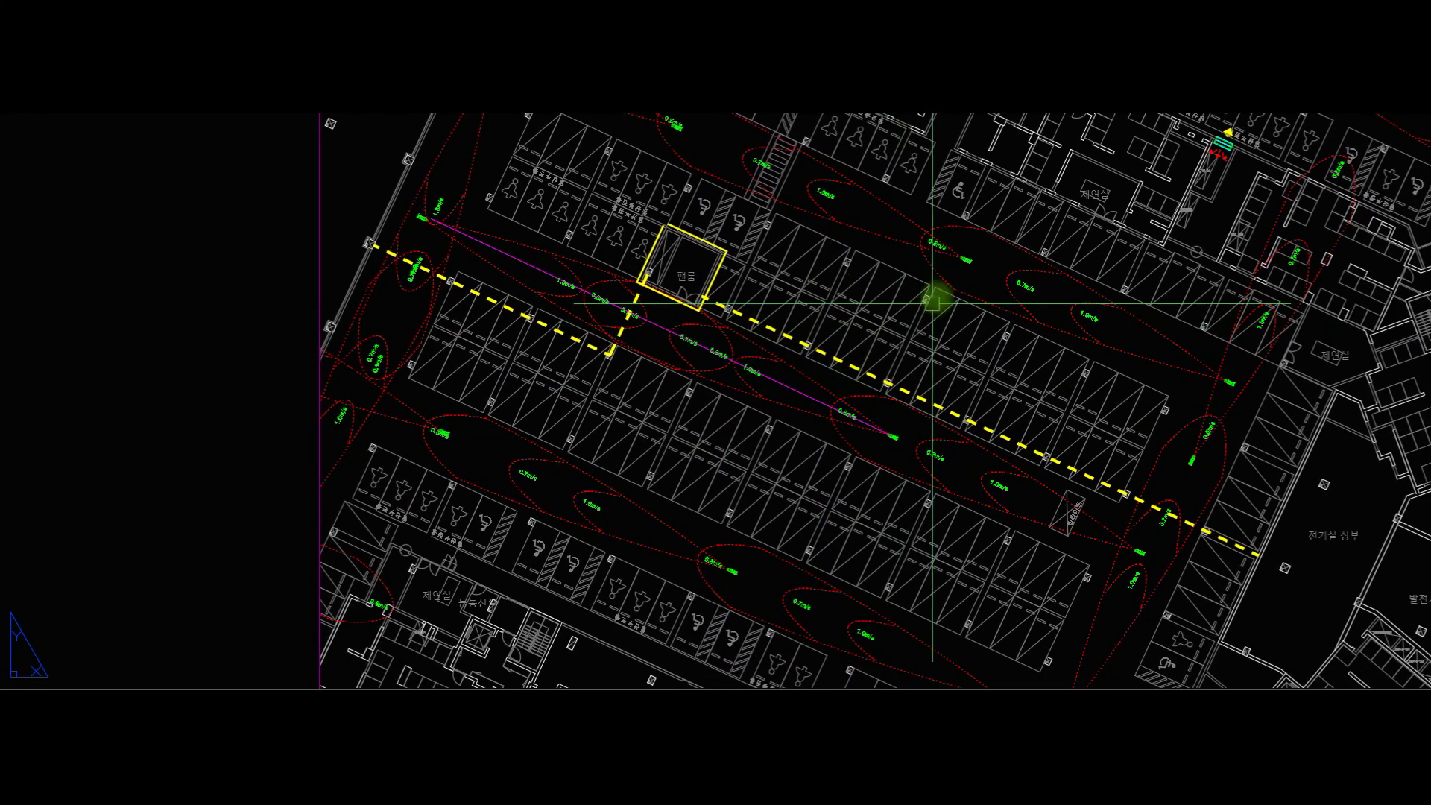
pyautogui.click(1035, 313)
pyautogui.click(897, 436)
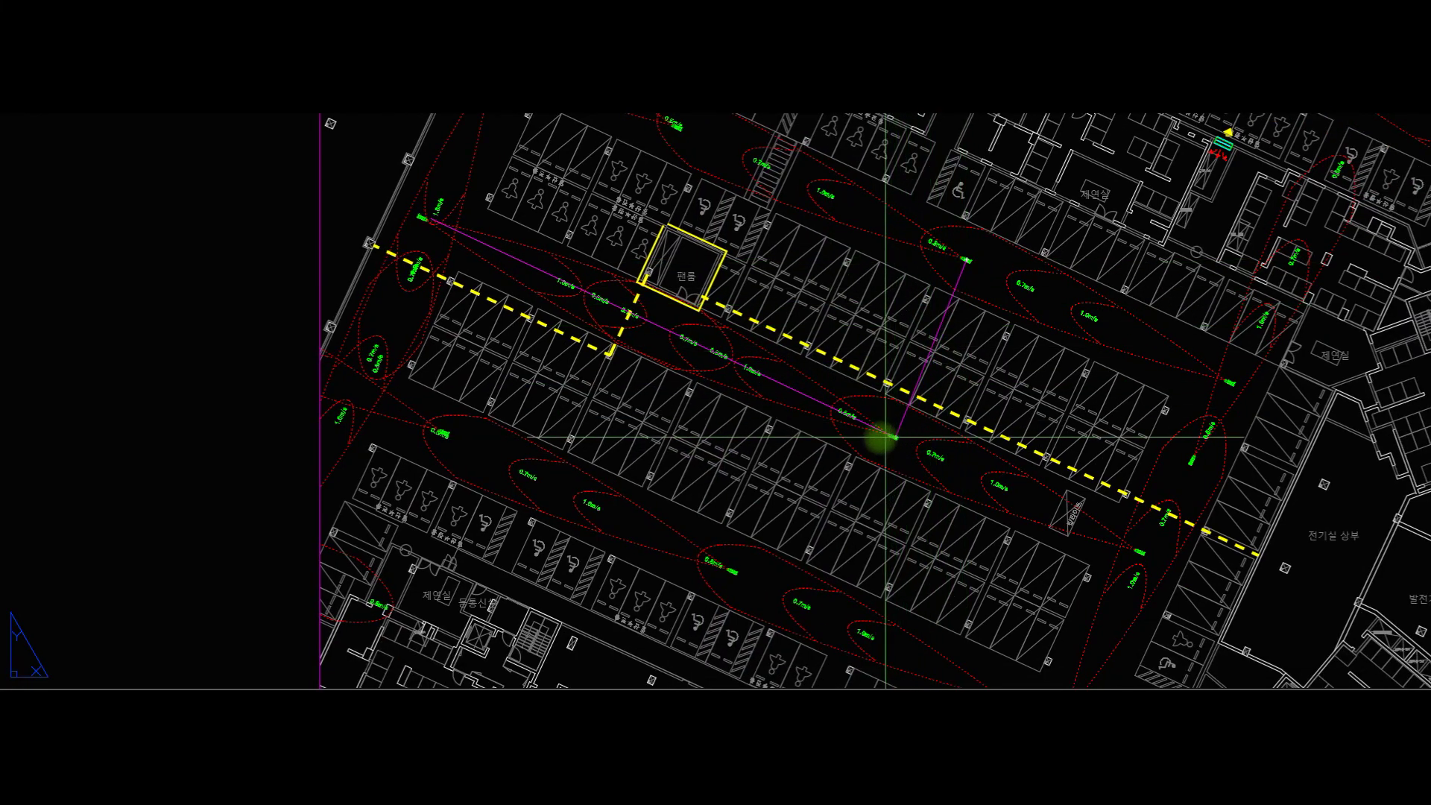
pyautogui.click(961, 259)
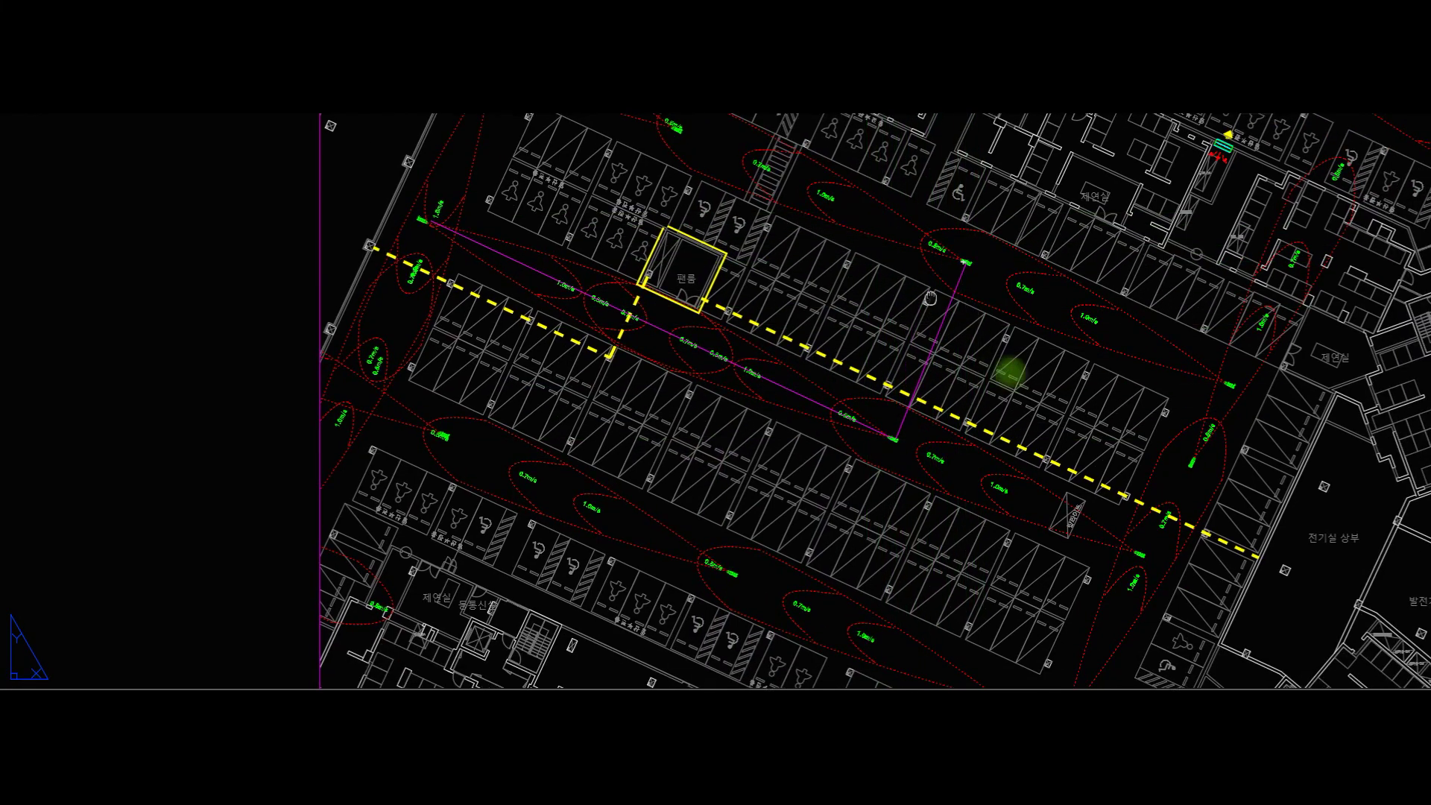
pyautogui.moveTo(667, 152); pyautogui.dragTo(815, 313, button='middle')
pyautogui.click(818, 284)
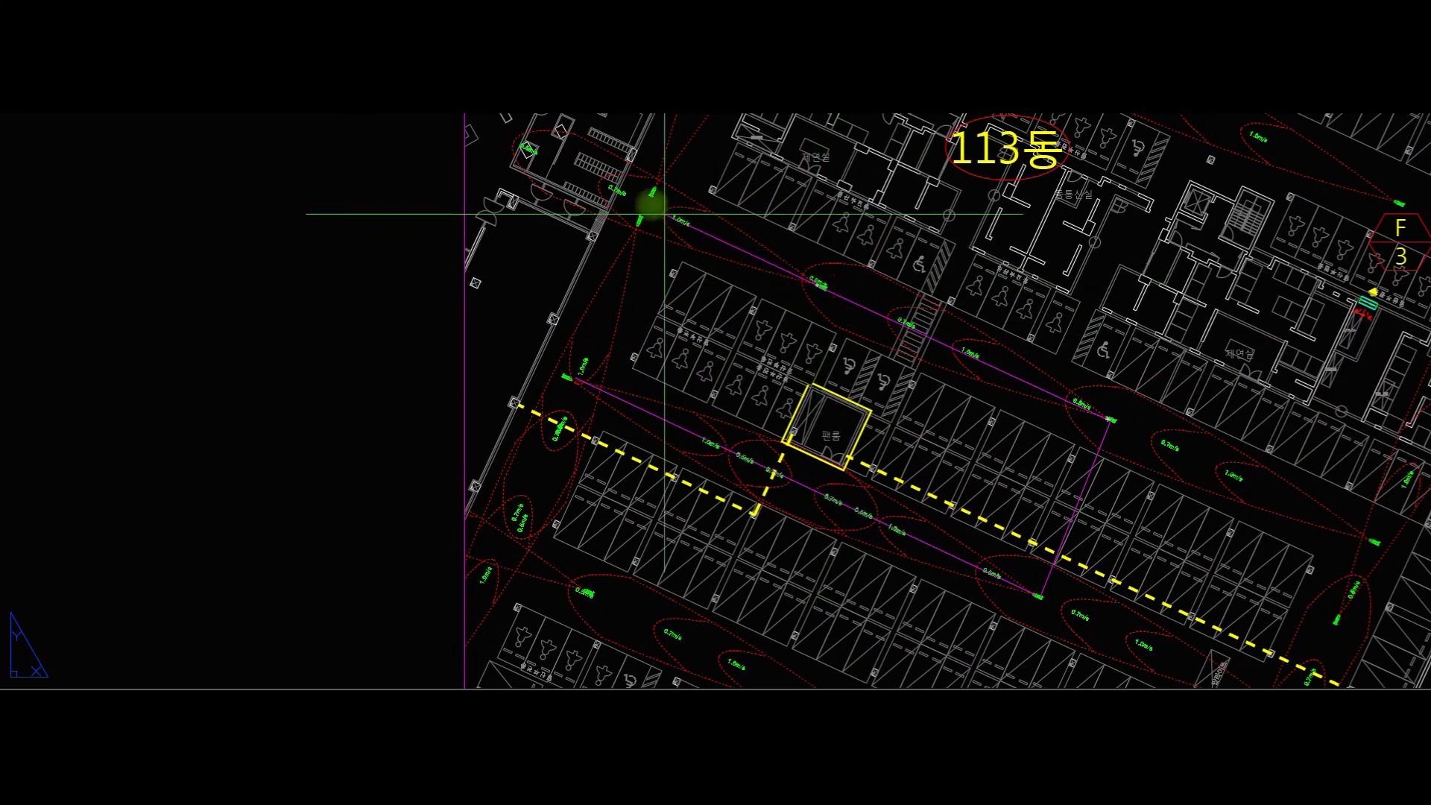
pyautogui.click(650, 194)
pyautogui.click(642, 227)
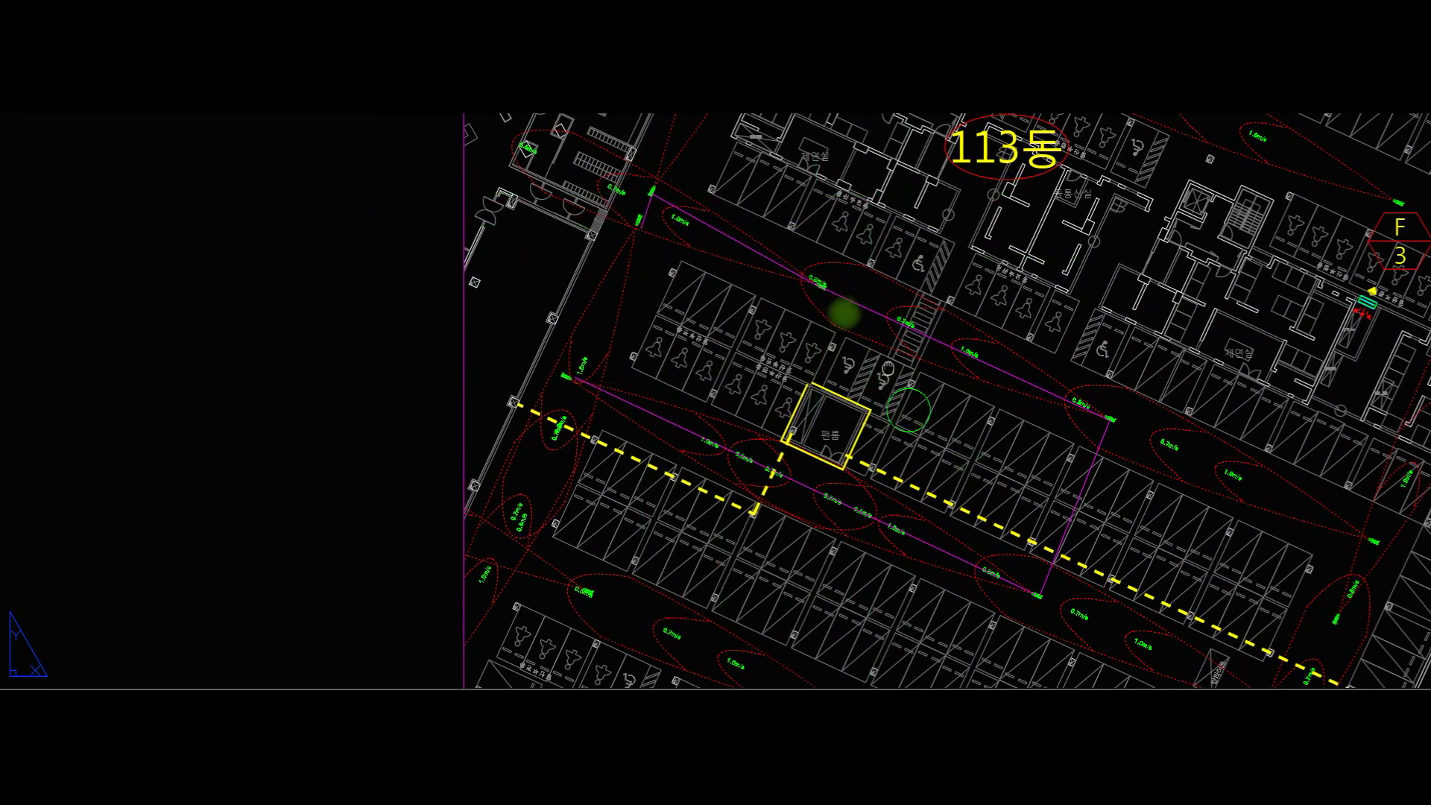
pyautogui.moveTo(793, 318); pyautogui.dragTo(728, 221, button='middle')
pyautogui.press('Escape')
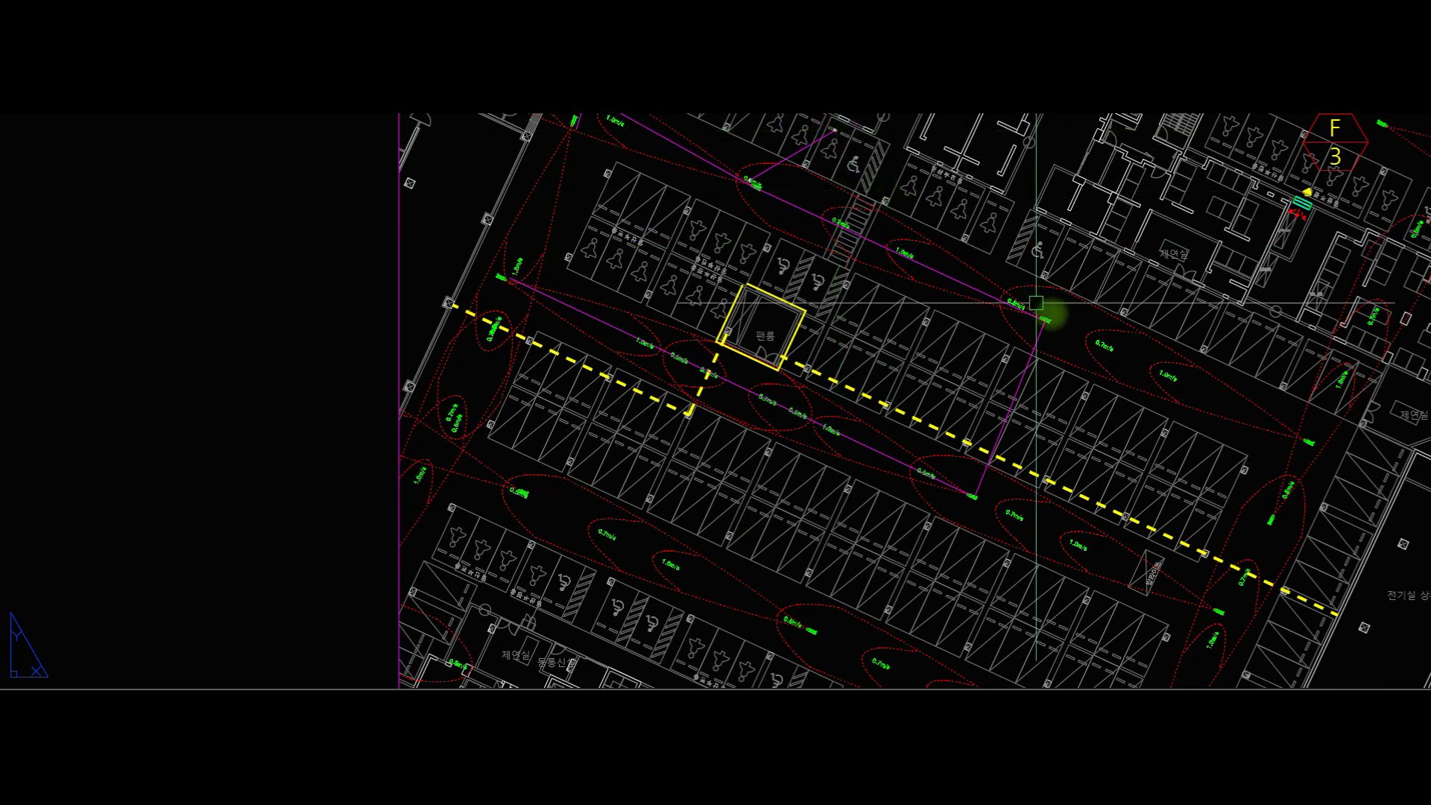
# Draw a line along the aisle below the fan room, connecting the east-end fan near 전기실 상부 to the middle fan.
pyautogui.moveTo(1071, 361); pyautogui.dragTo(993, 246, button='middle')
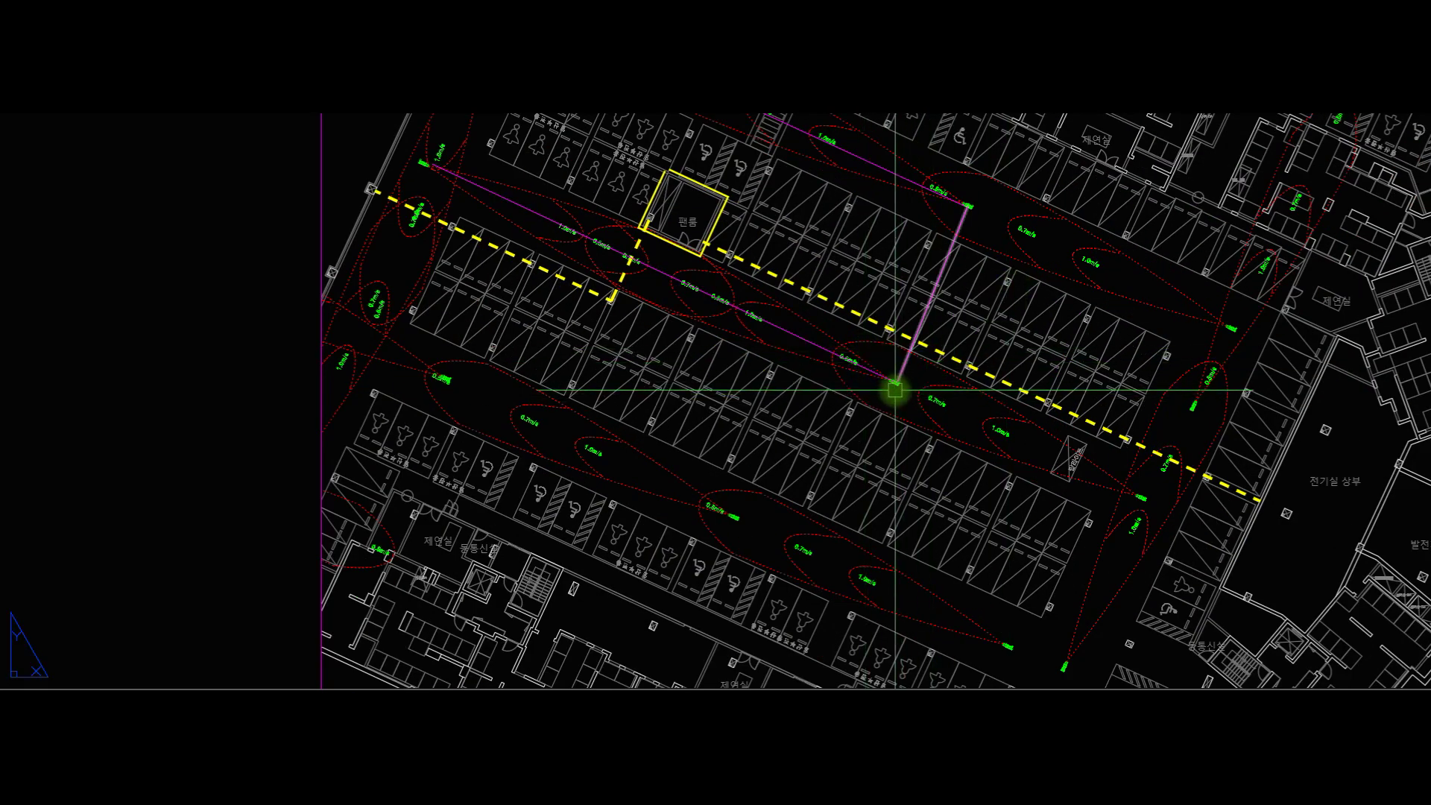
pyautogui.scroll(2, 895, 389)
pyautogui.scroll(-2, 902, 384)
pyautogui.moveTo(894, 385); pyautogui.dragTo(850, 323, button='middle')
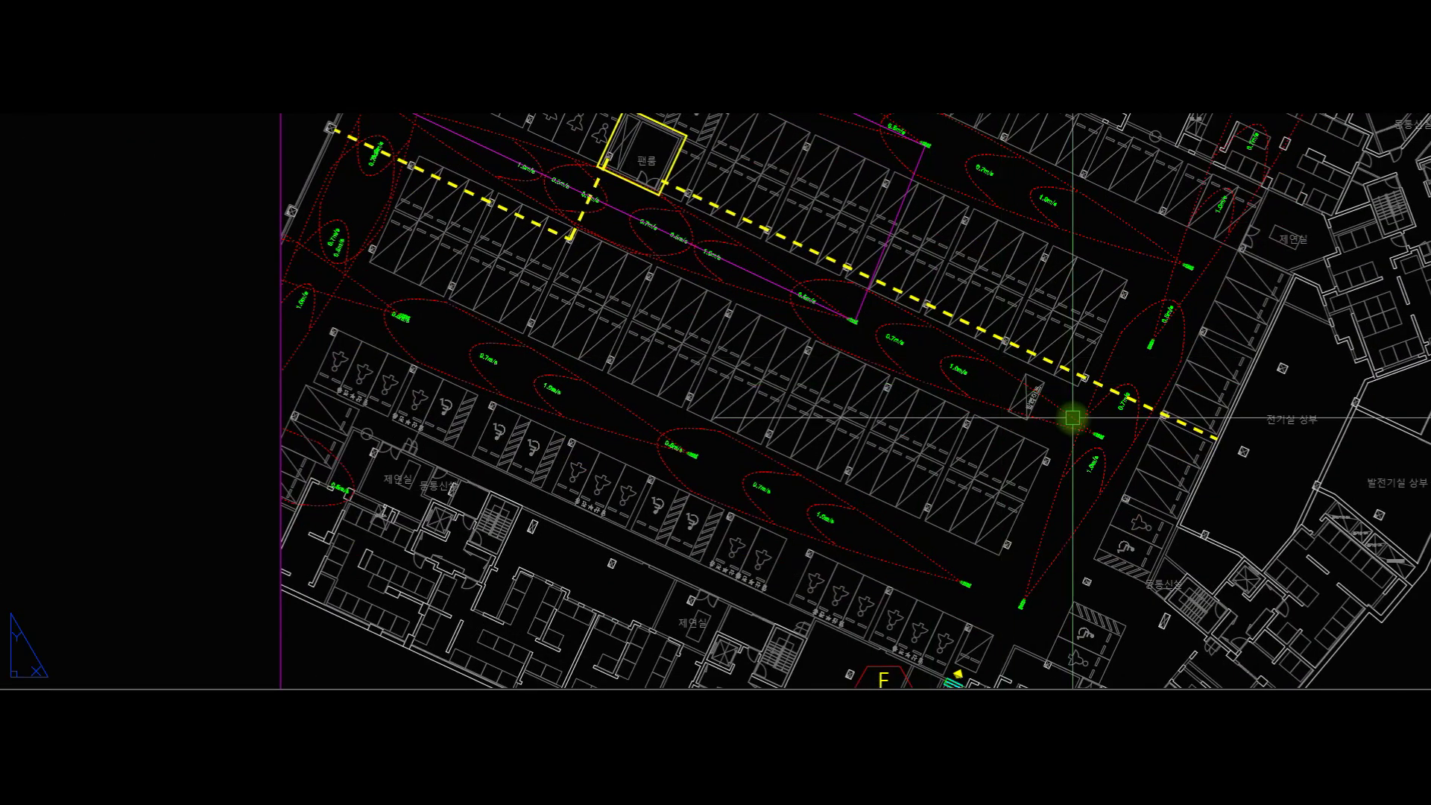
pyautogui.press('space')
pyautogui.click(1099, 433)
pyautogui.click(854, 320)
pyautogui.press('space')
pyautogui.click(935, 359)
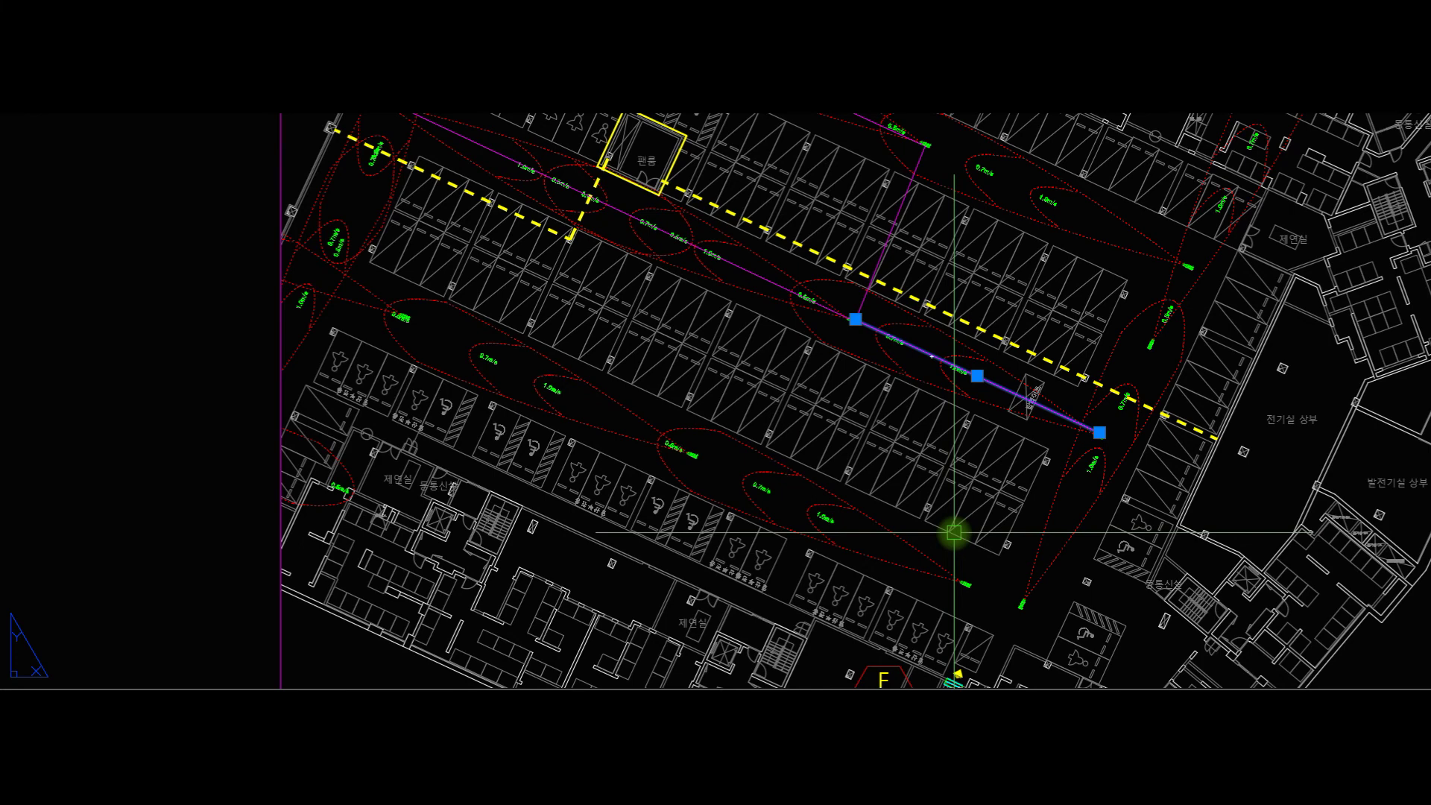
pyautogui.press('Escape')
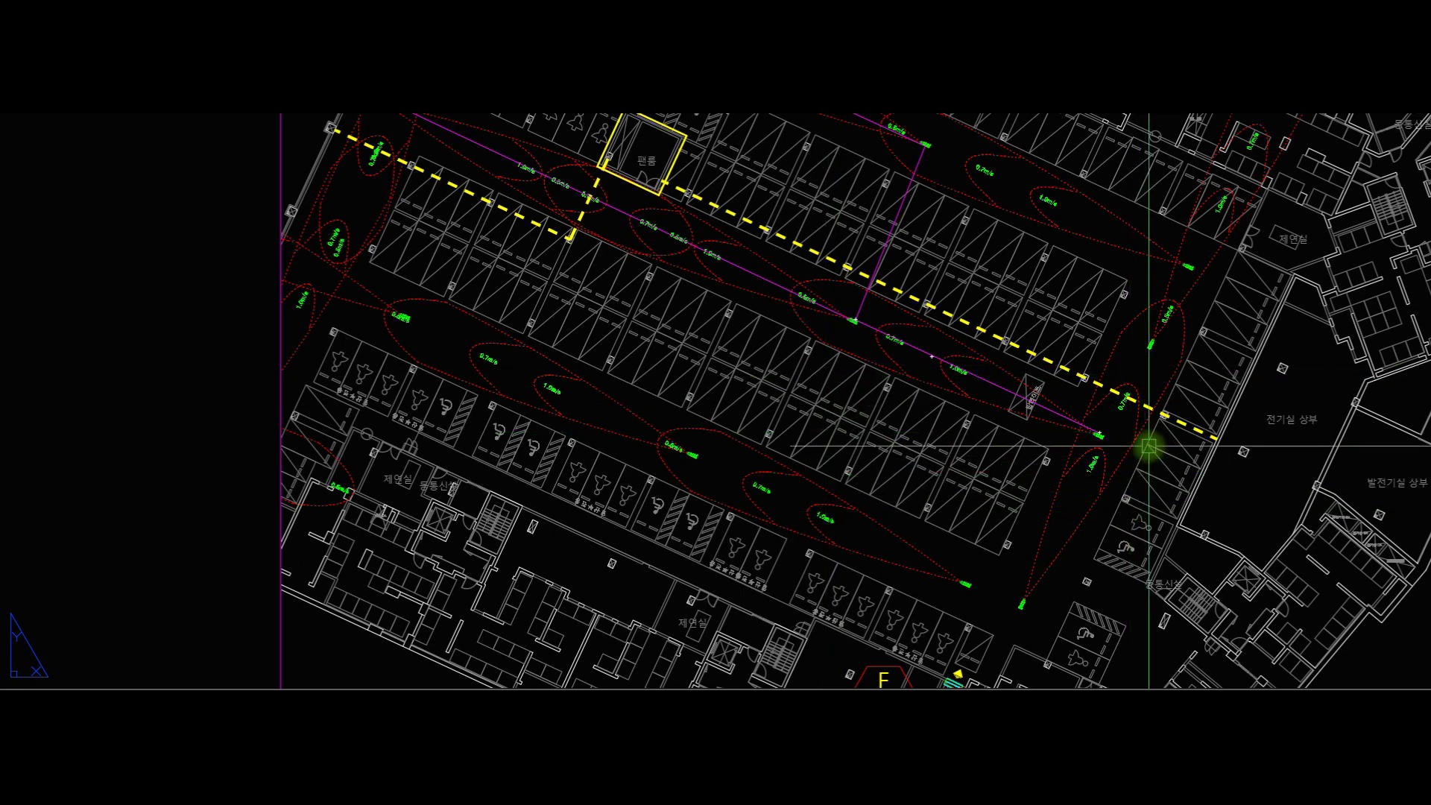
# Examine the fans and airflow contours in the aisles near 116동 and 115동 on basement level 1.
pyautogui.scroll(-2, 1150, 447)
pyautogui.moveTo(1019, 395); pyautogui.dragTo(933, 358, button='middle')
pyautogui.scroll(2, 929, 361)
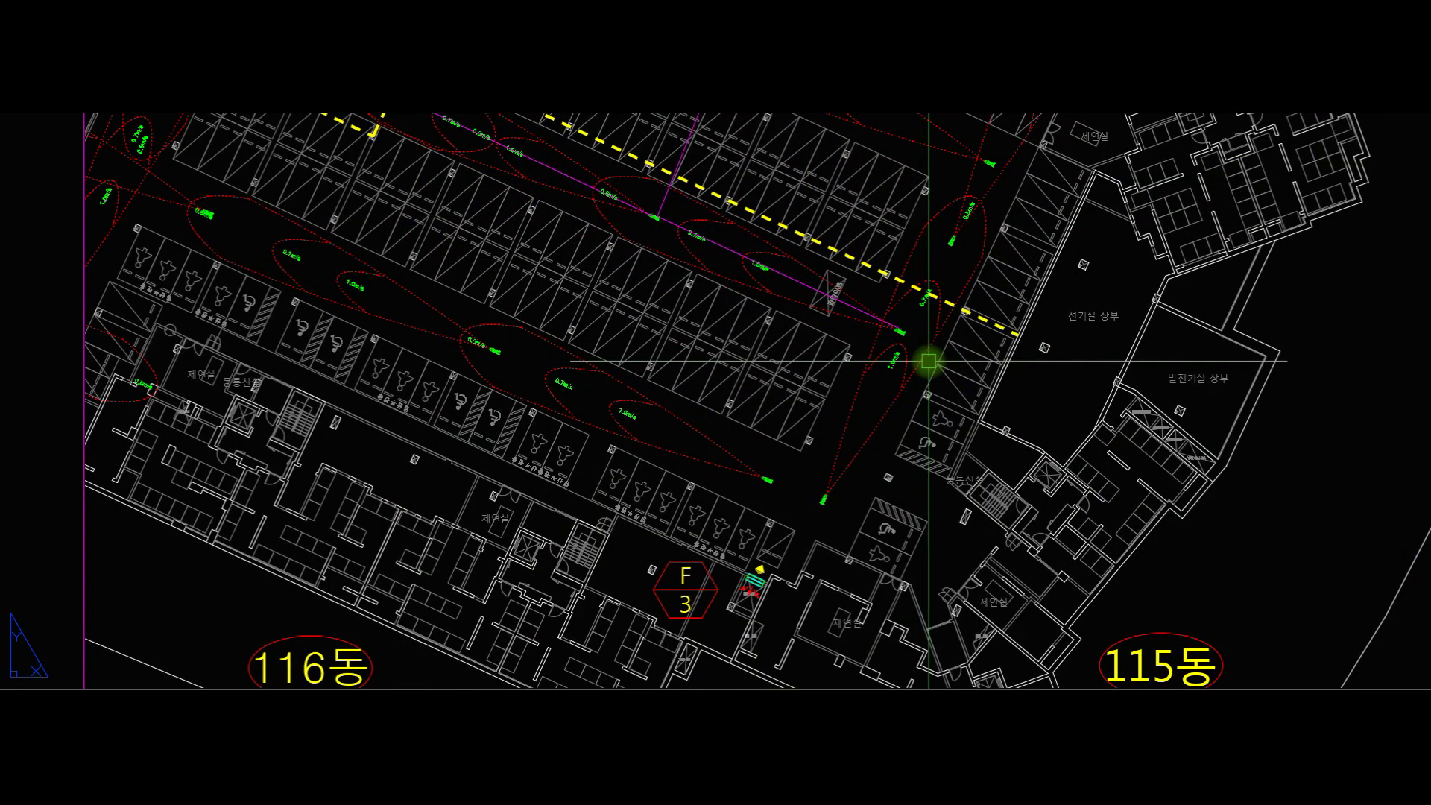